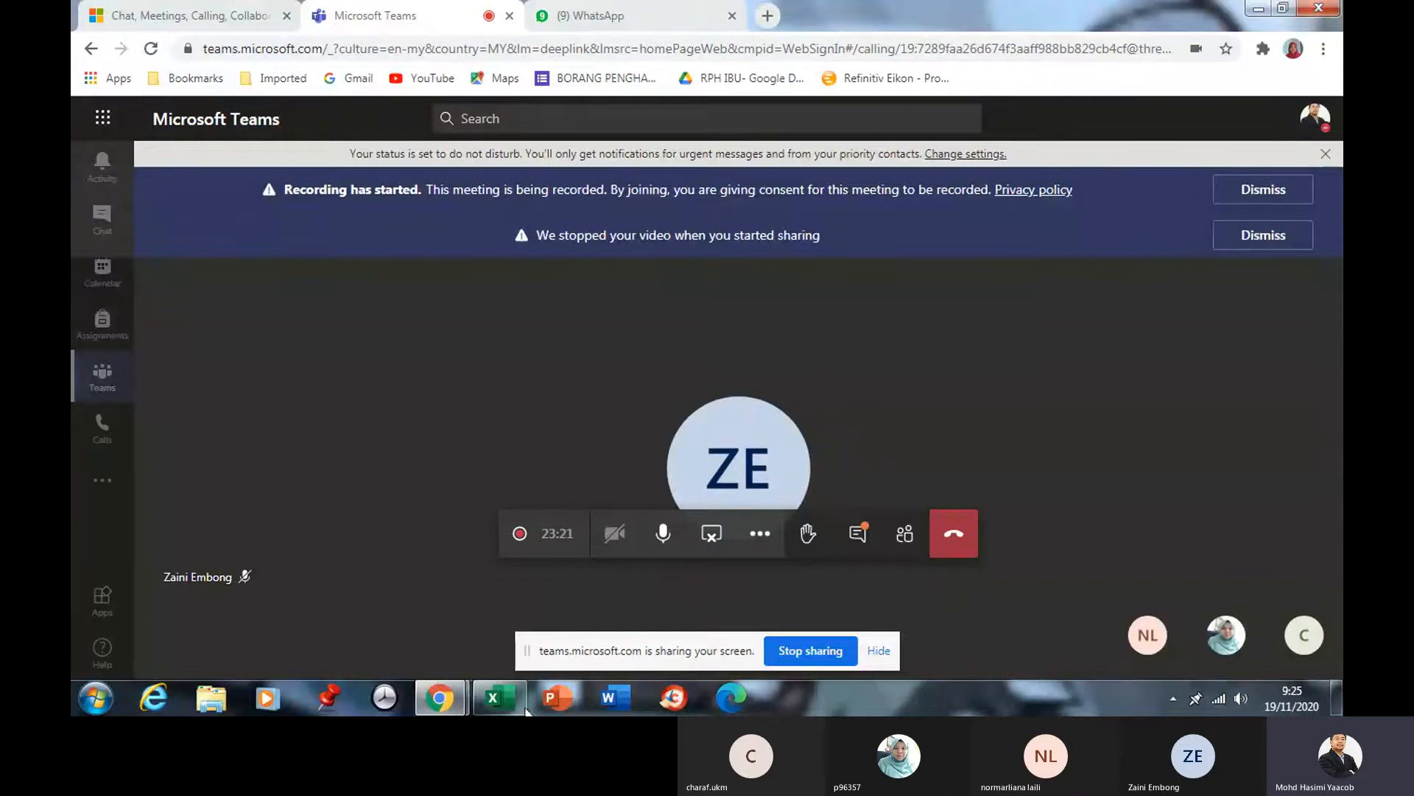
Switch from the Teams meeting to the blank Excel workbook Book1.
click(499, 699)
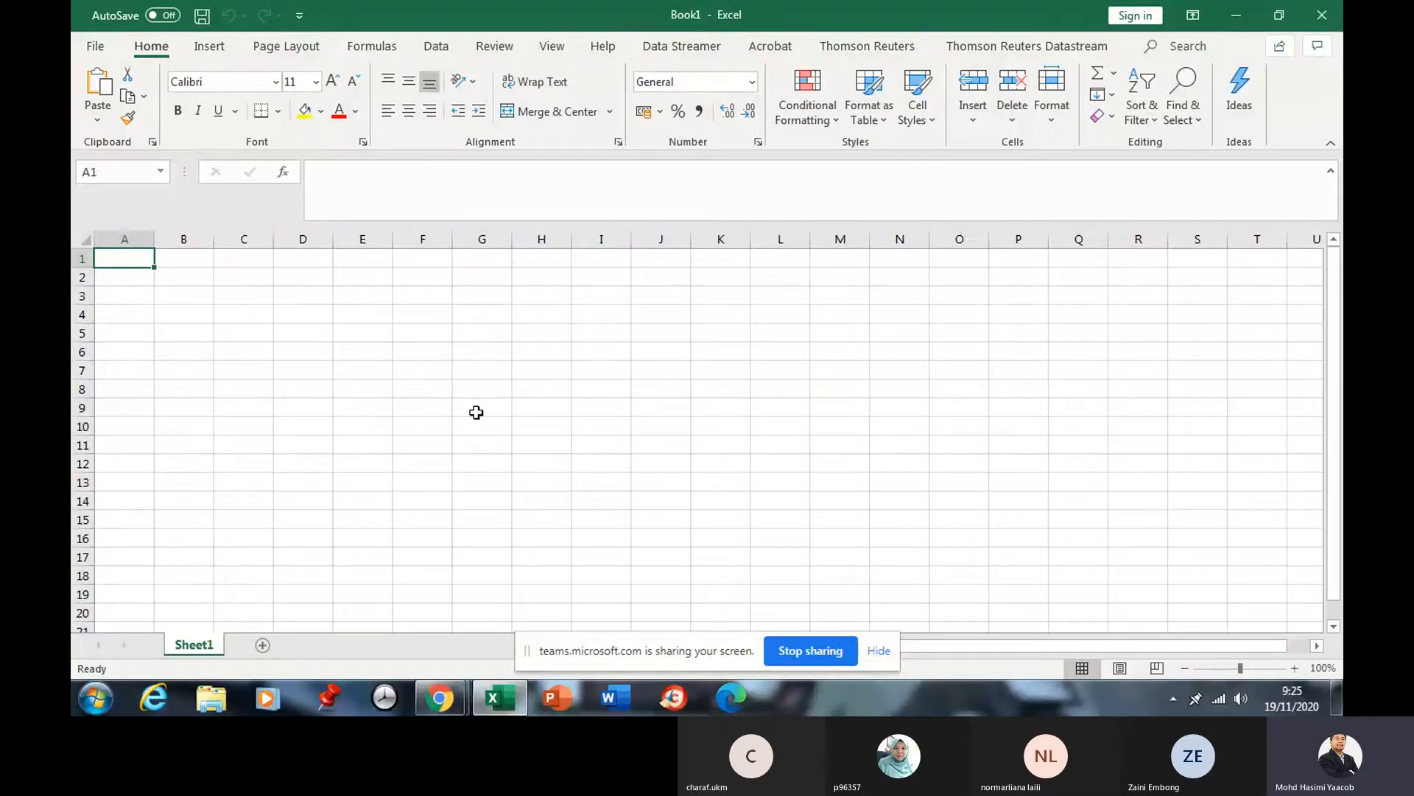
Browse the Data Streamer, Thomson Reuters and Datastream ribbon tabs, ending on Thomson Reuters.
click(661, 48)
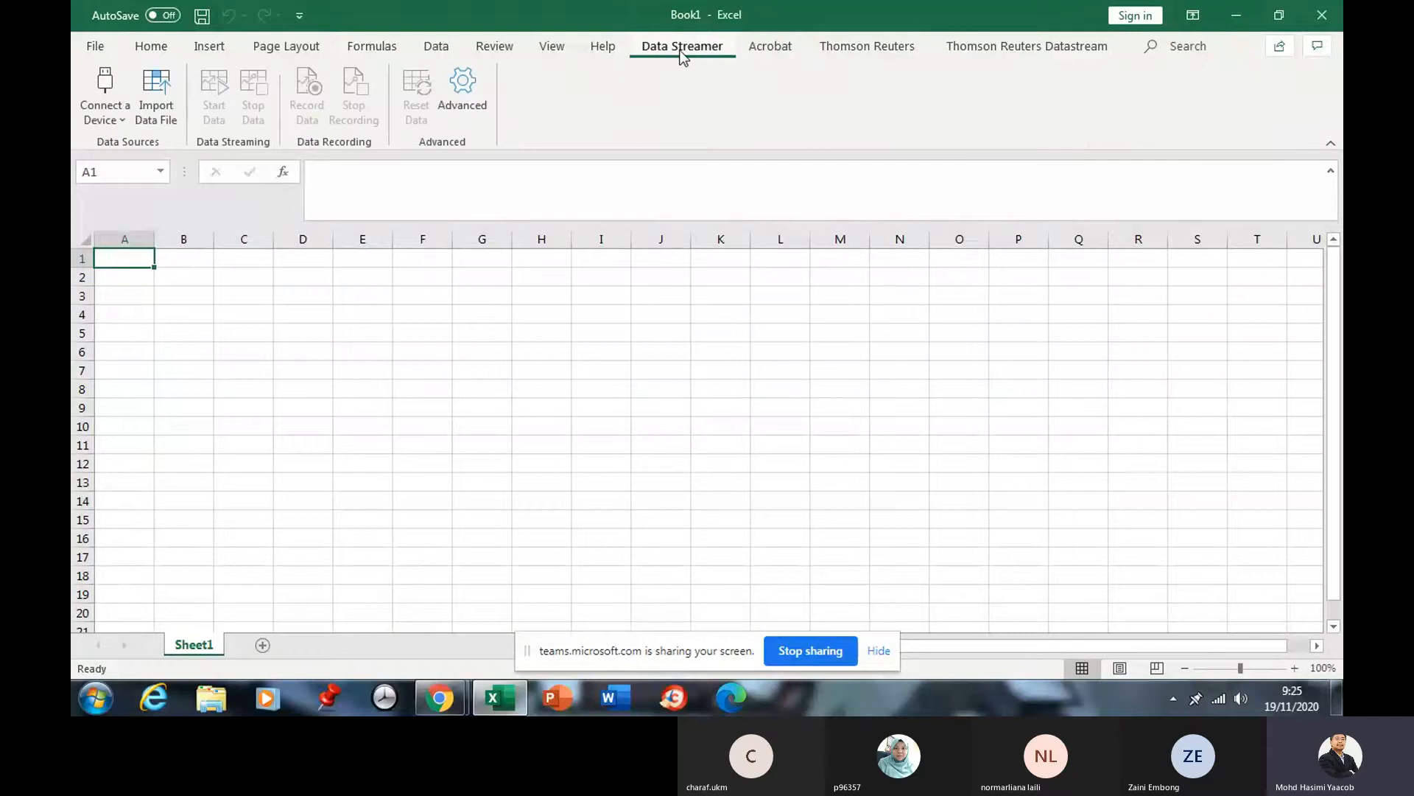
click(855, 50)
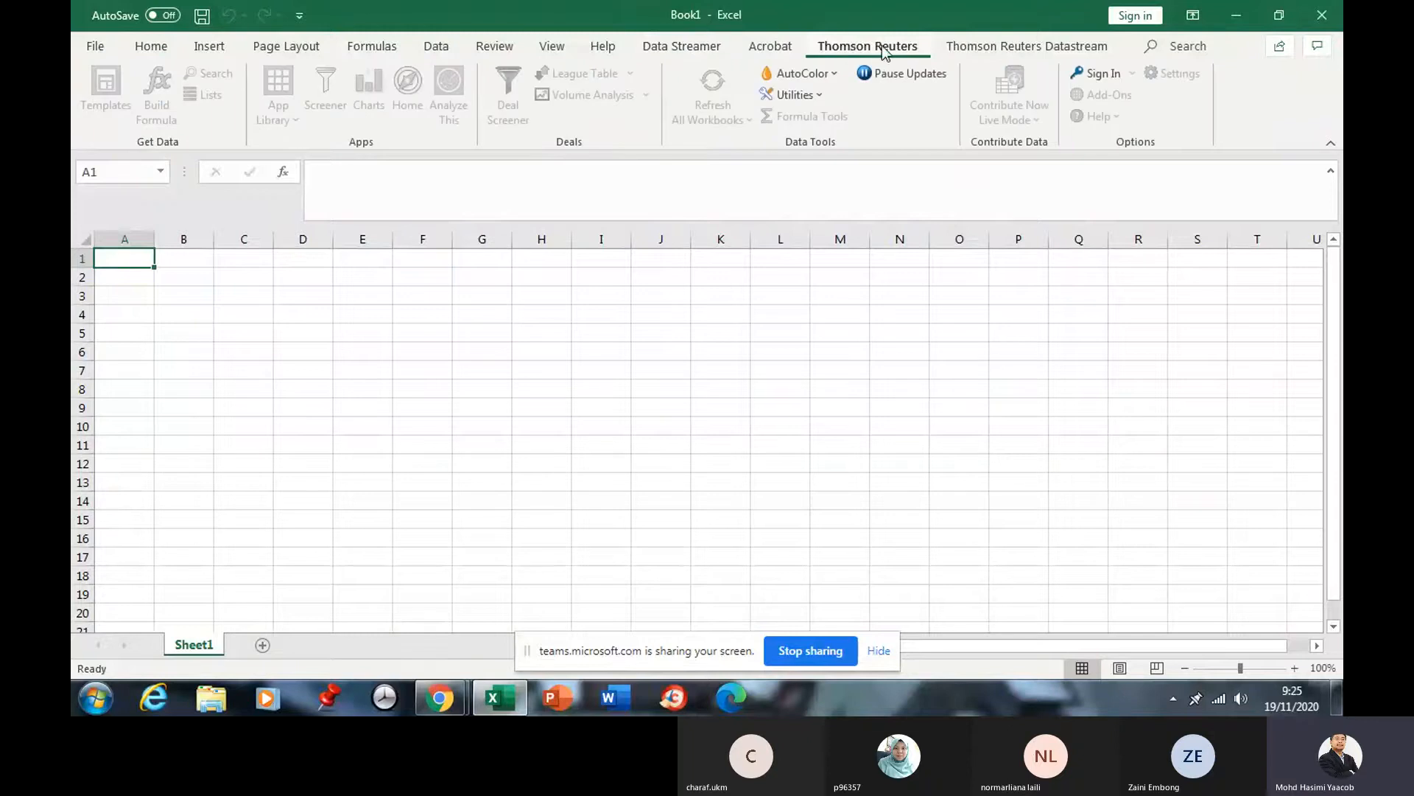
click(964, 48)
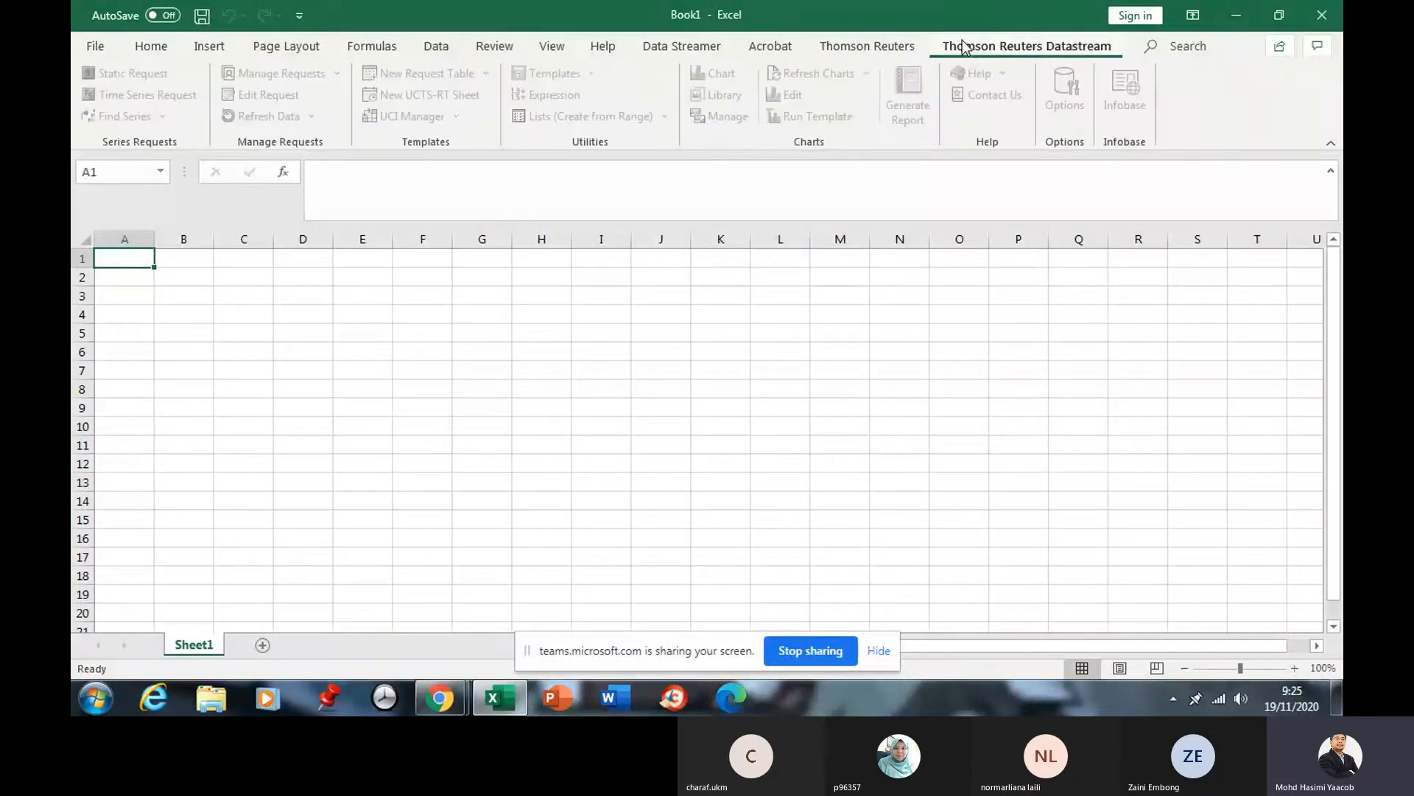
click(890, 45)
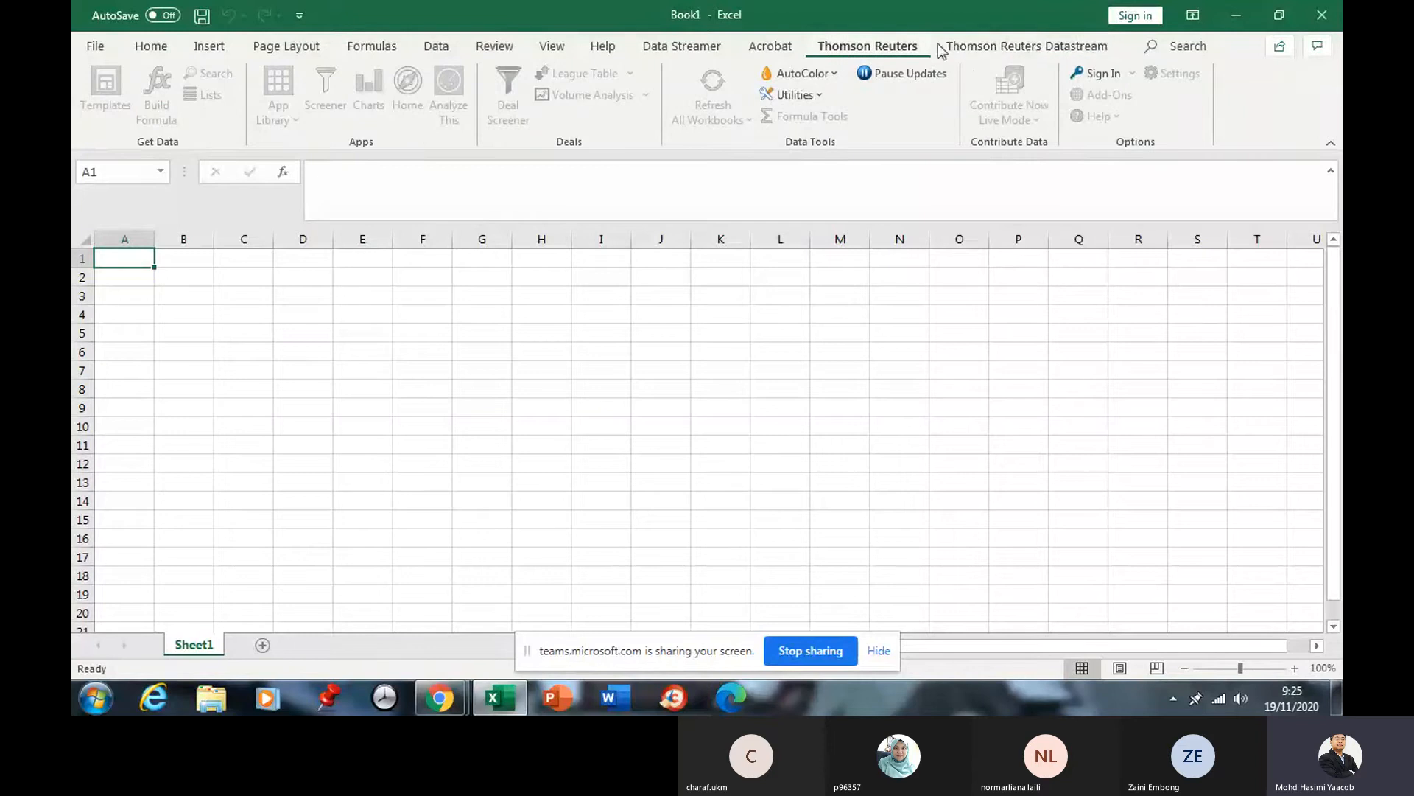
click(958, 46)
click(895, 46)
click(955, 44)
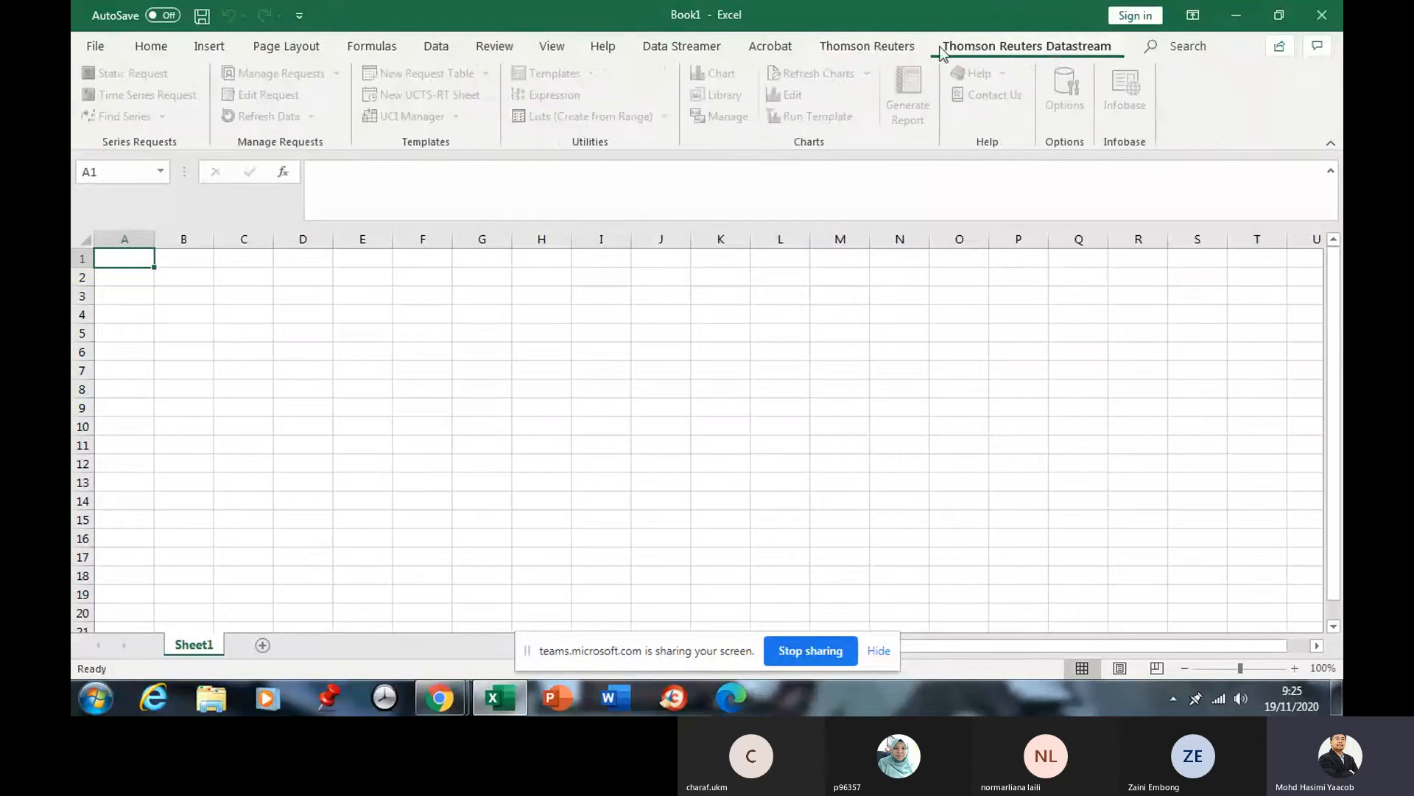
click(891, 46)
click(969, 41)
click(895, 47)
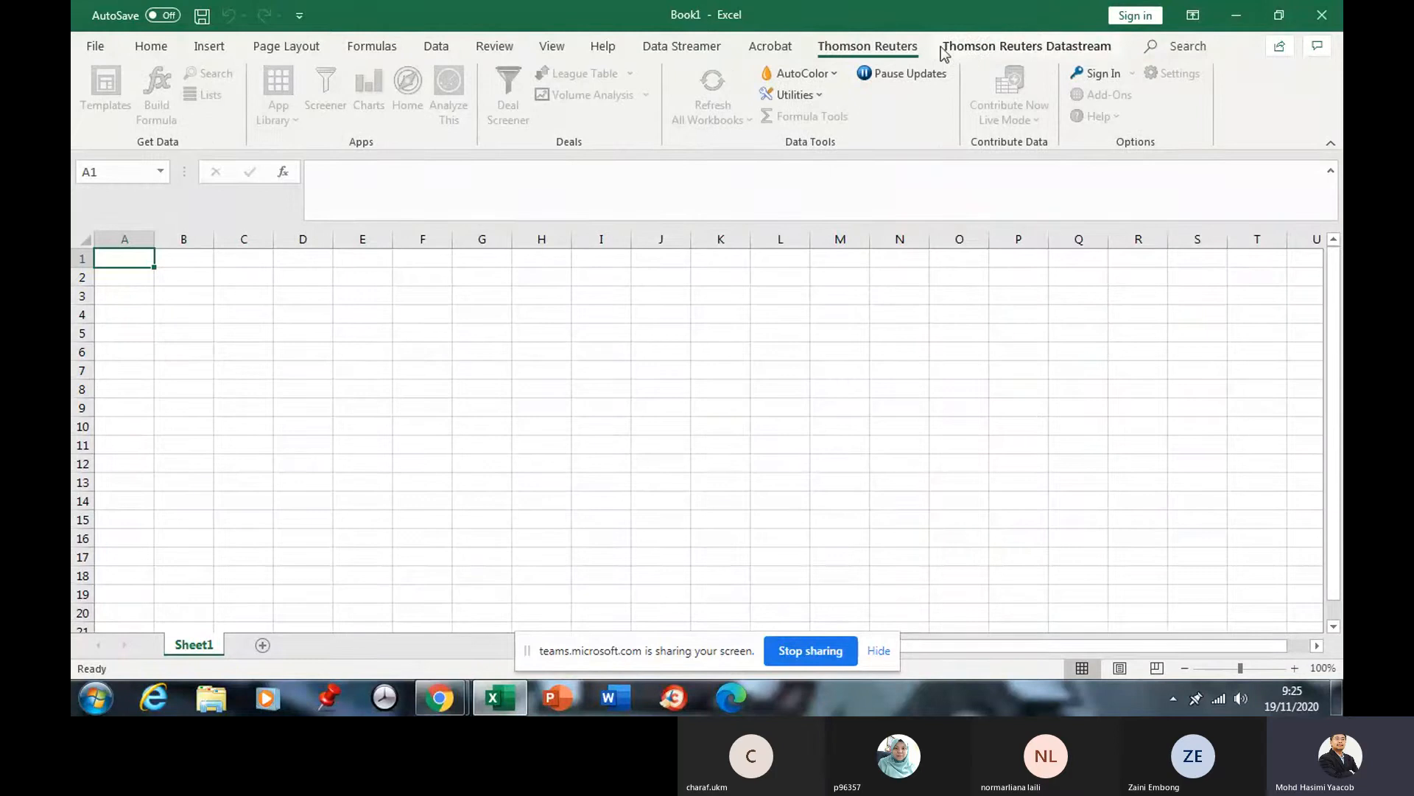
Sign in to Thomson Reuters Eikon with the account's user ID and password.
click(1088, 77)
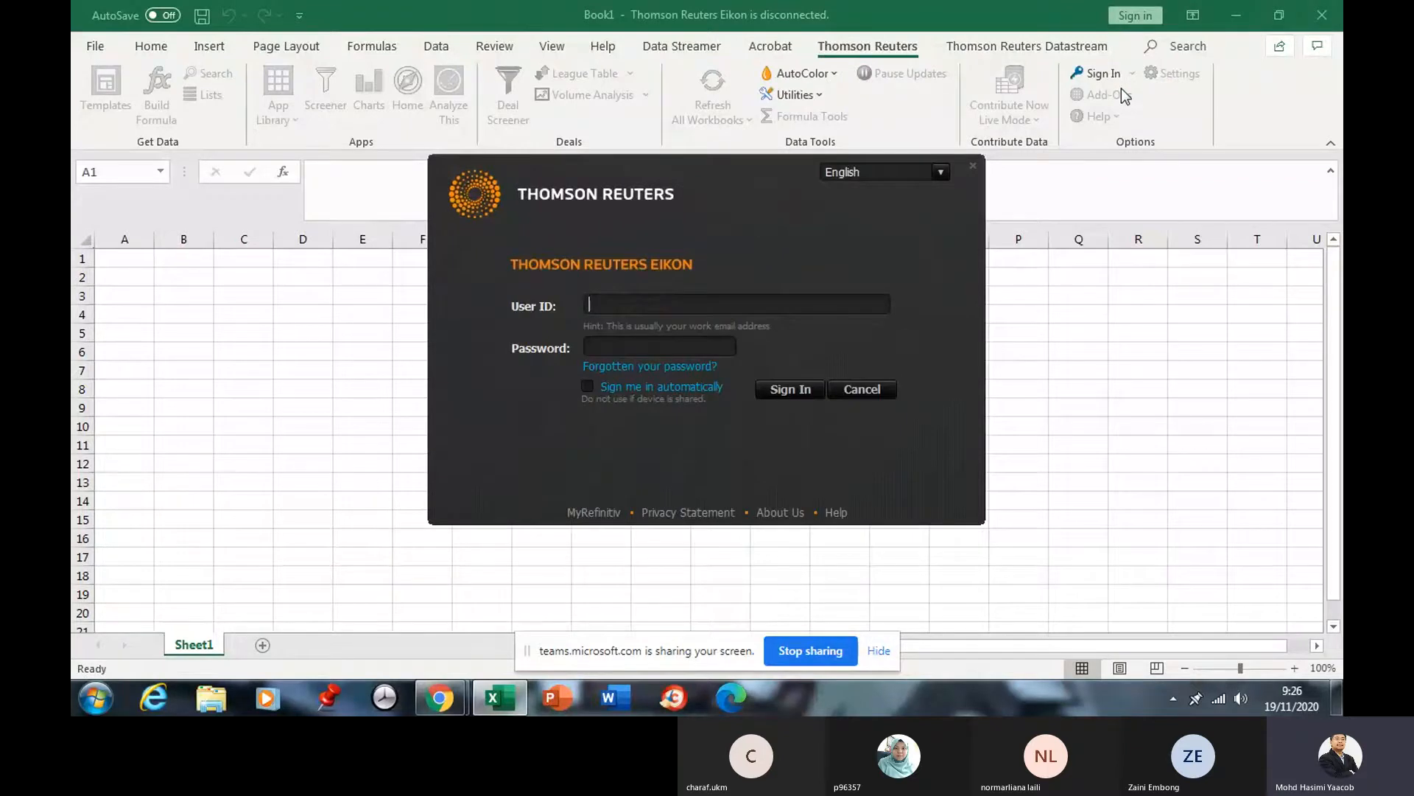
click(616, 305)
click(616, 347)
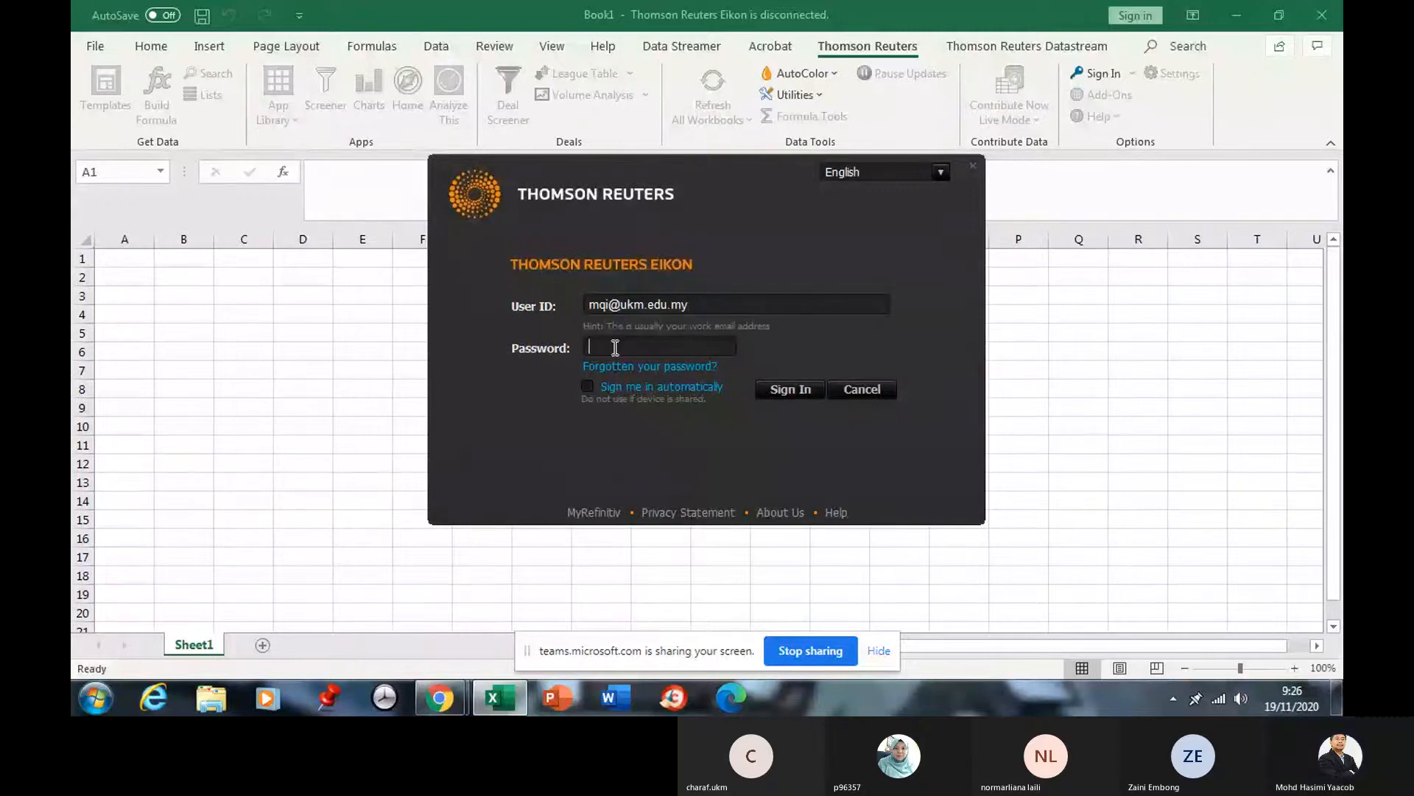
text(•••••)
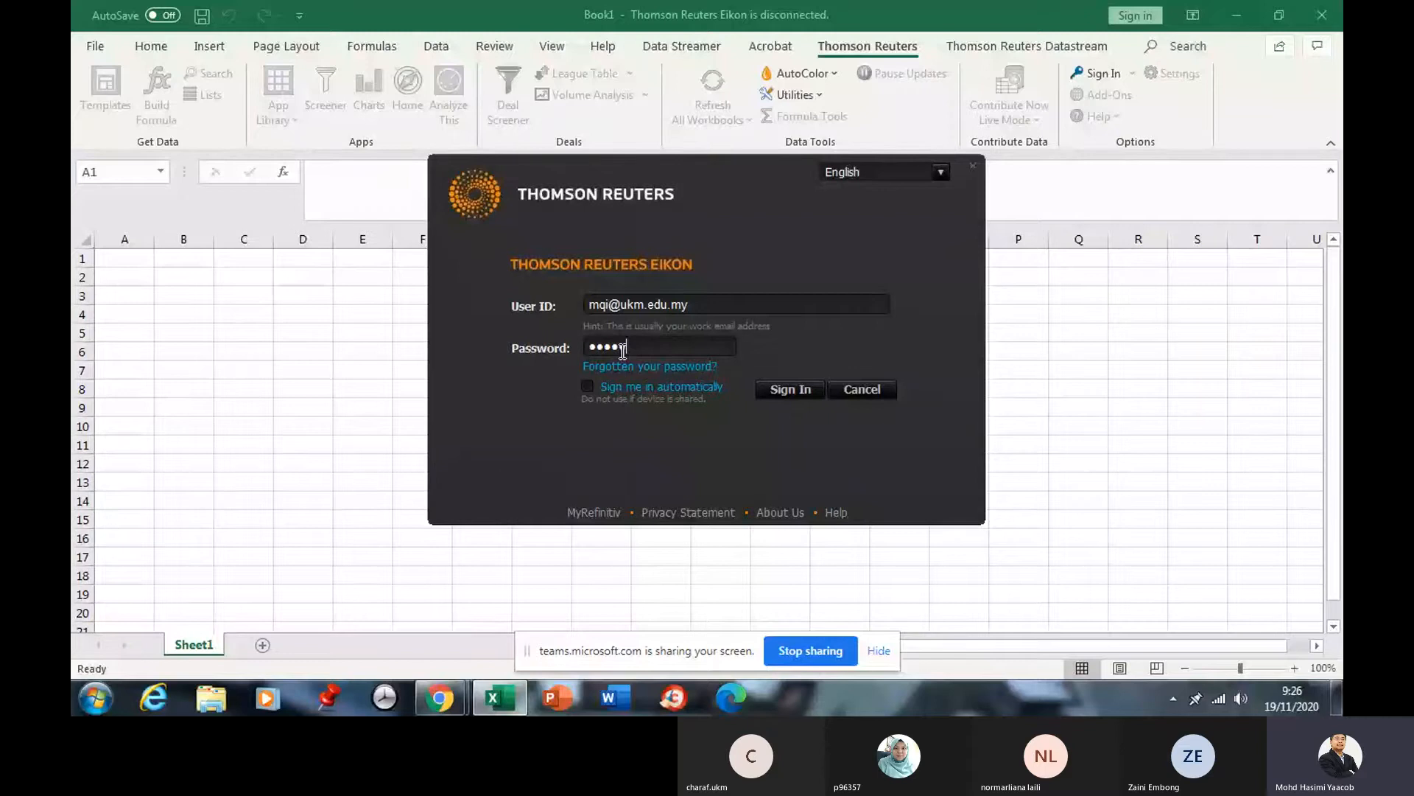
text(••••)
click(789, 387)
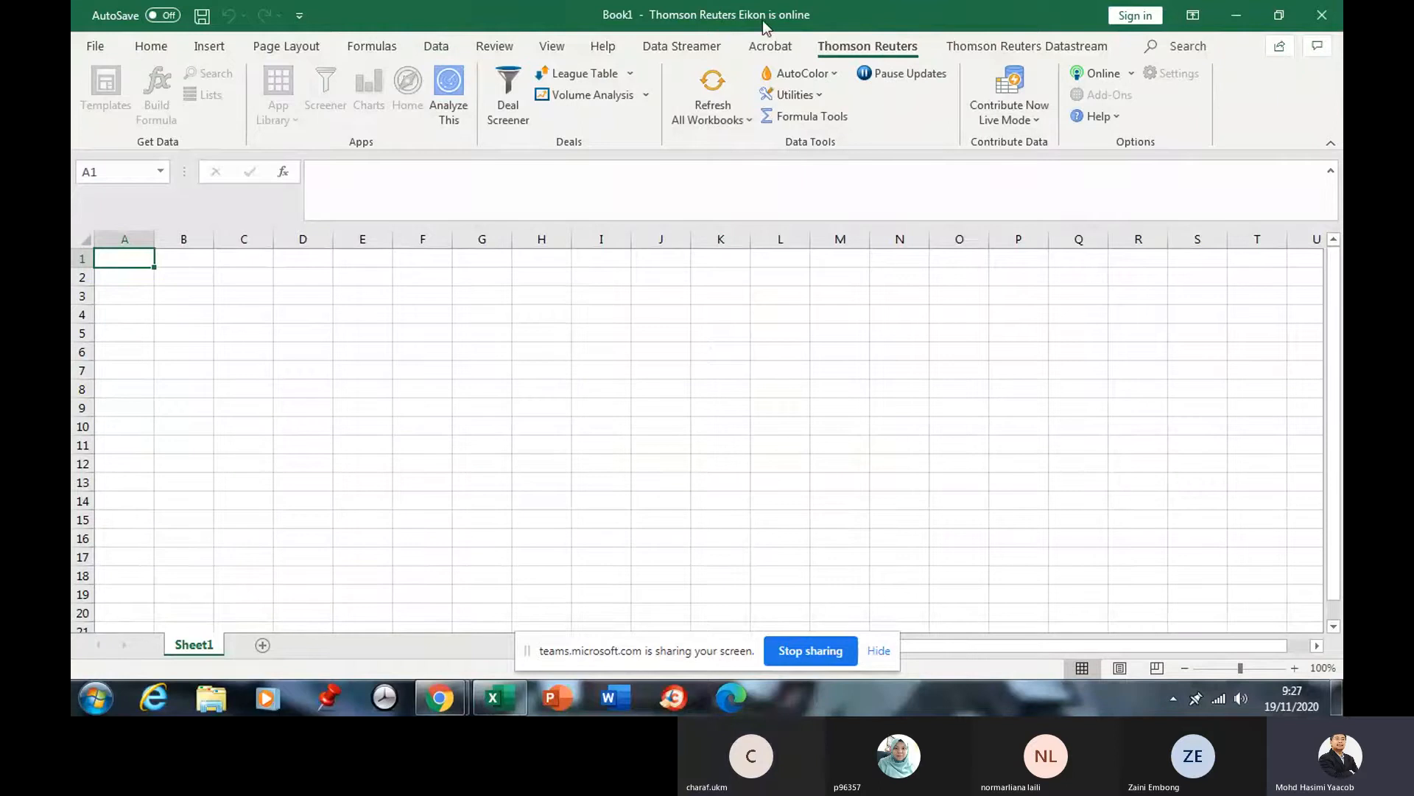
Confirm Eikon is online, check the system tray, and show the Datastream ribbon commands.
click(1100, 78)
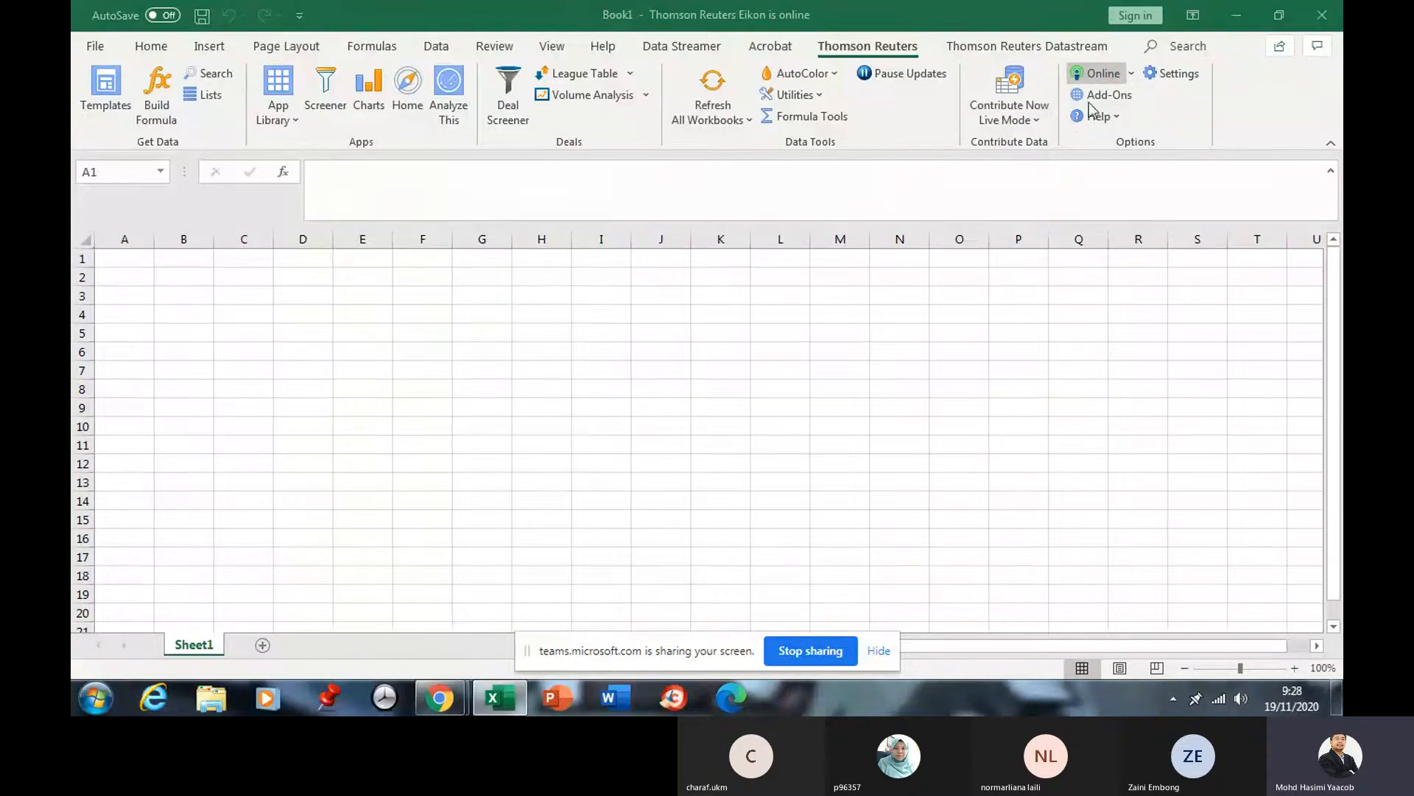
click(1104, 525)
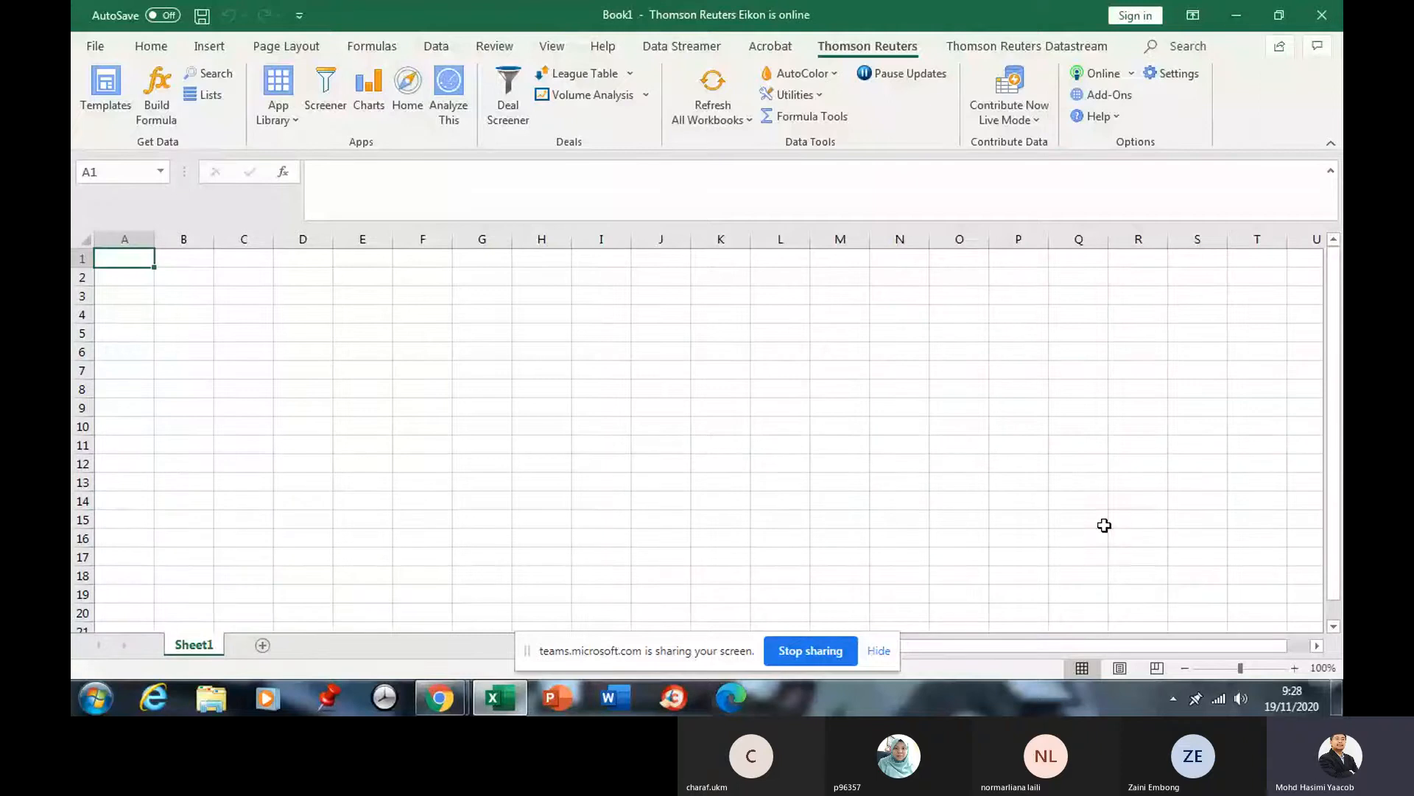
click(1173, 699)
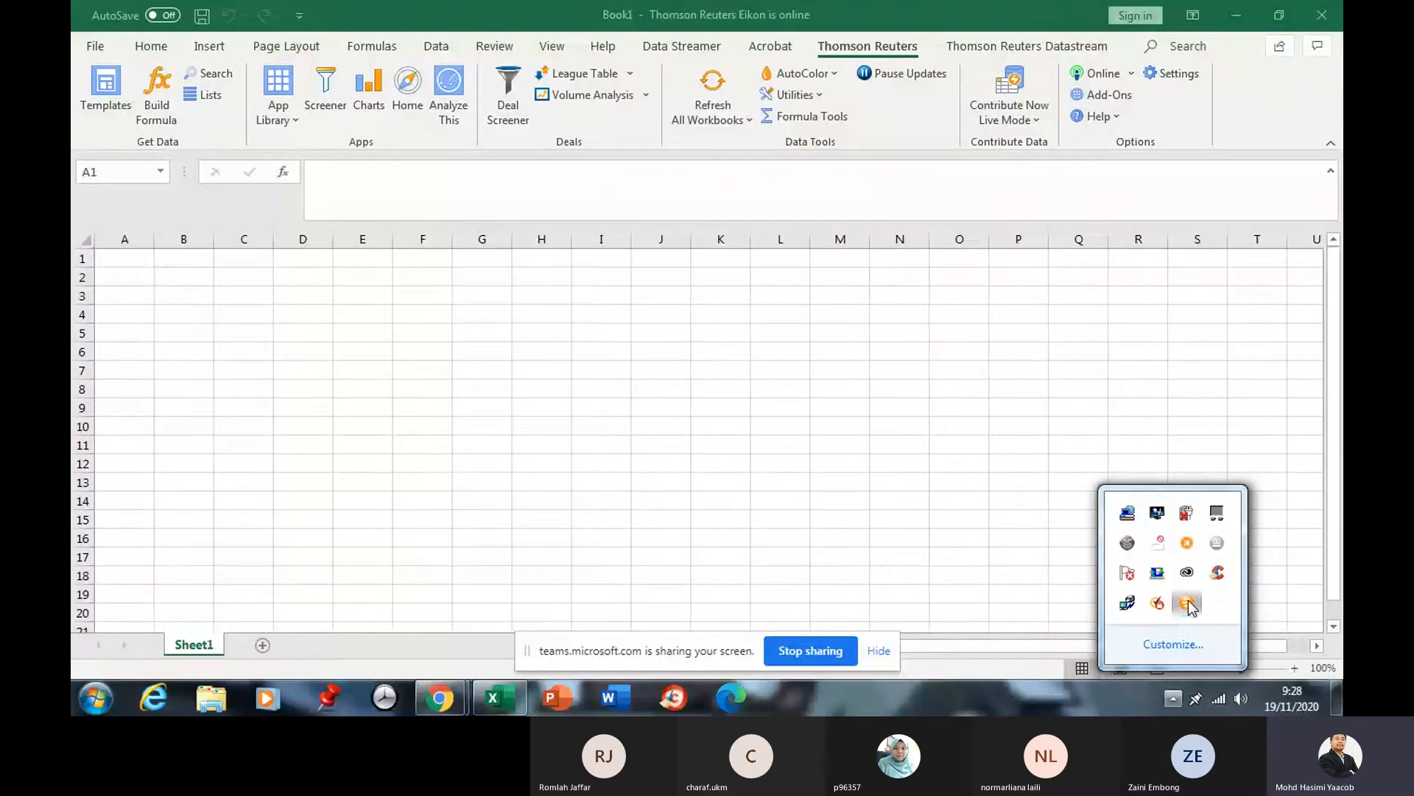
click(1006, 523)
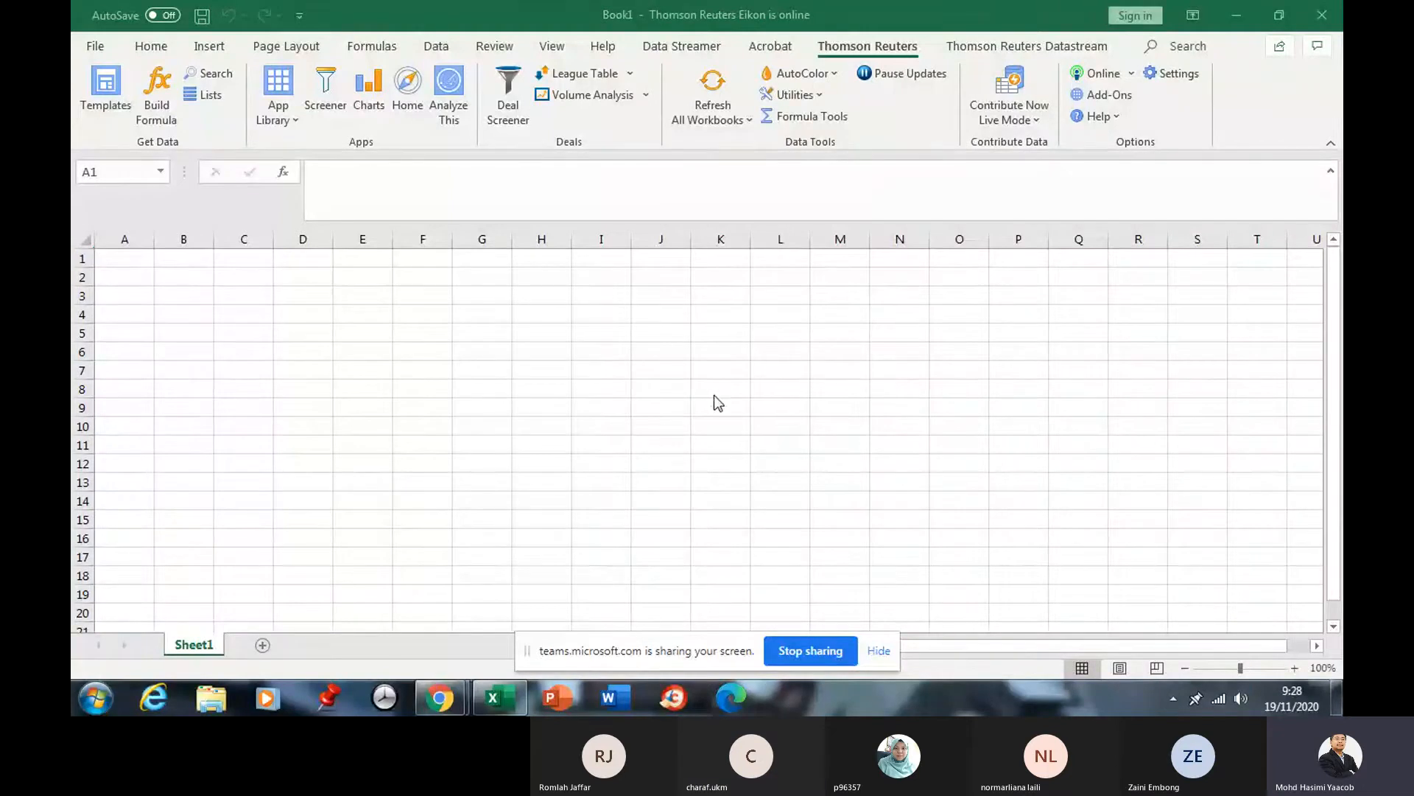
click(1002, 44)
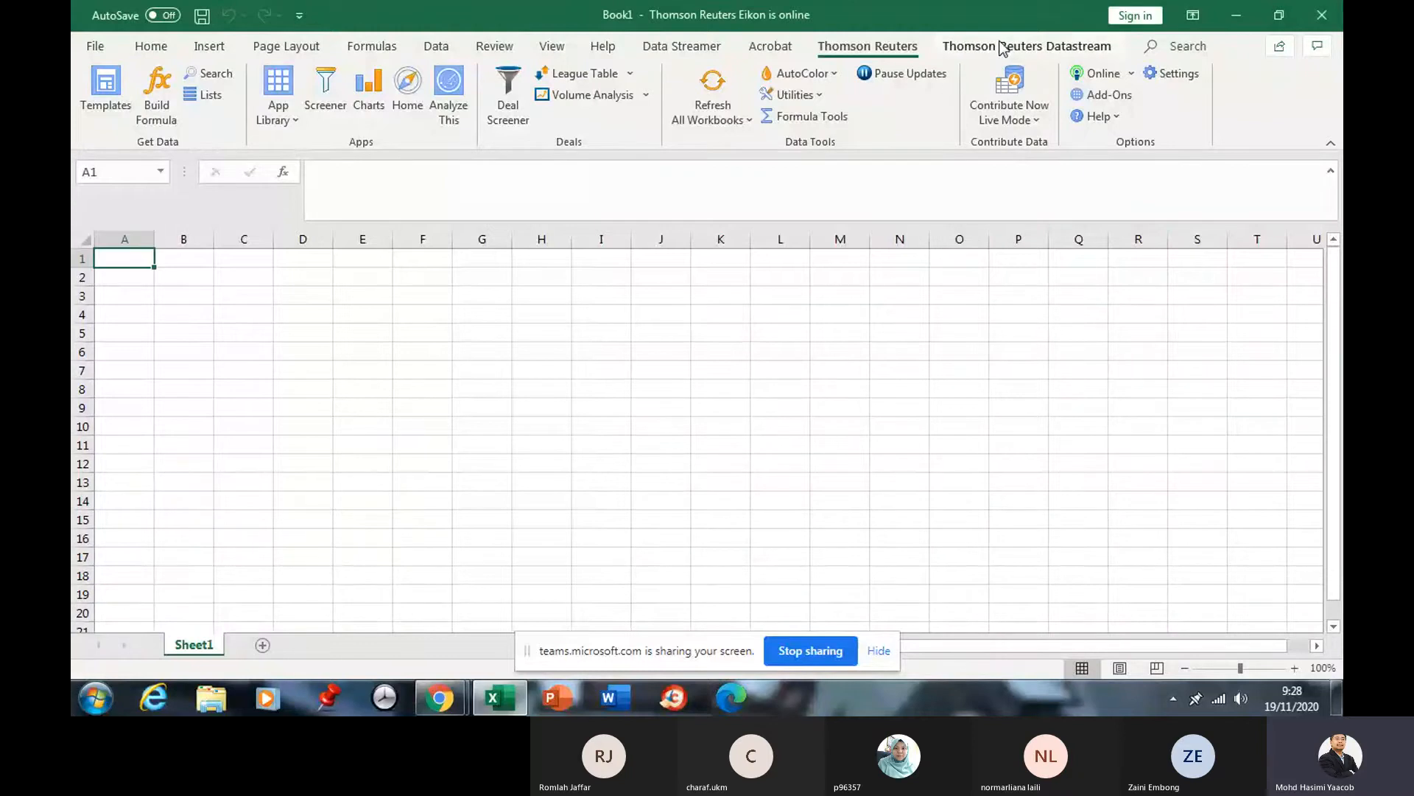
click(982, 50)
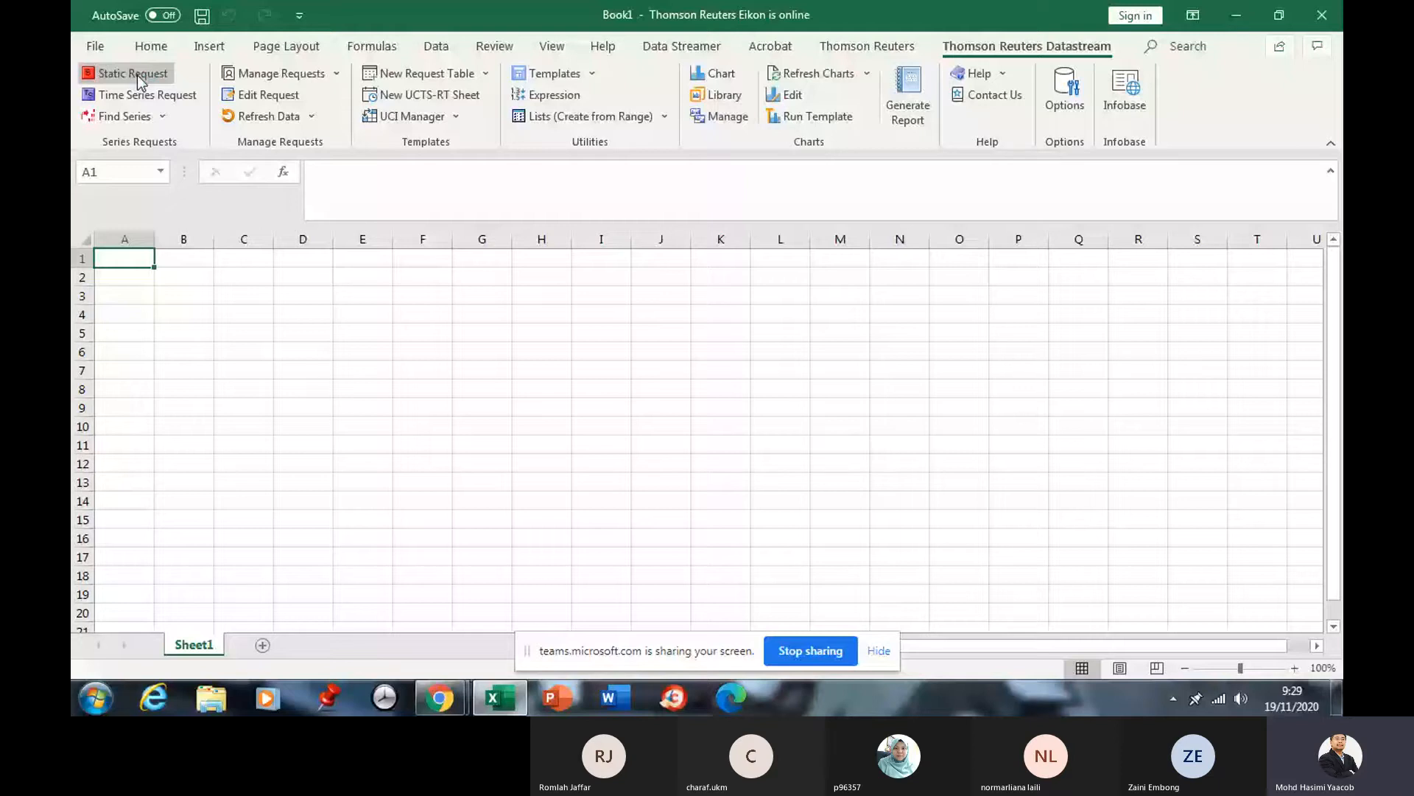
Start a Datastream Static Request and launch DFO Navigator from its series selection button.
click(137, 75)
click(154, 76)
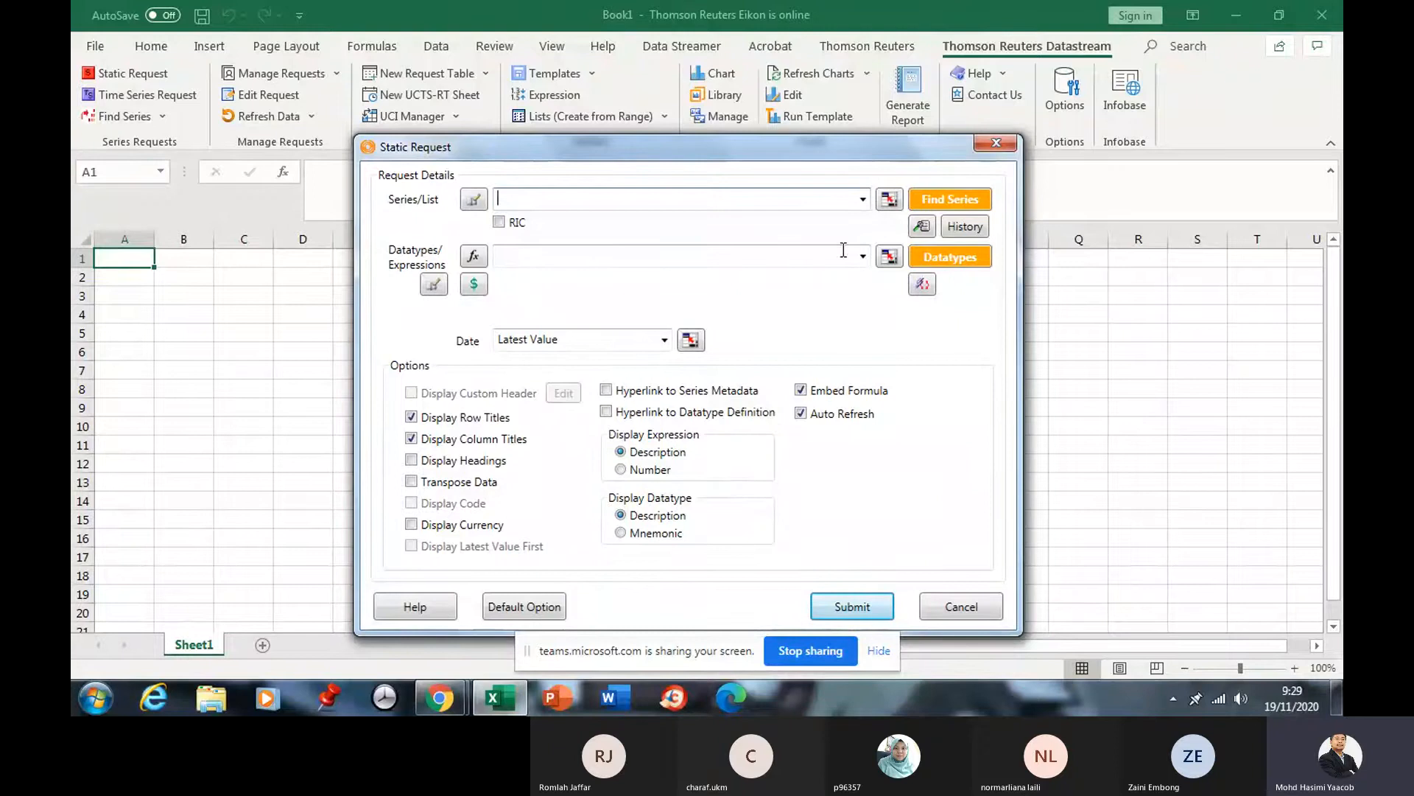
click(945, 199)
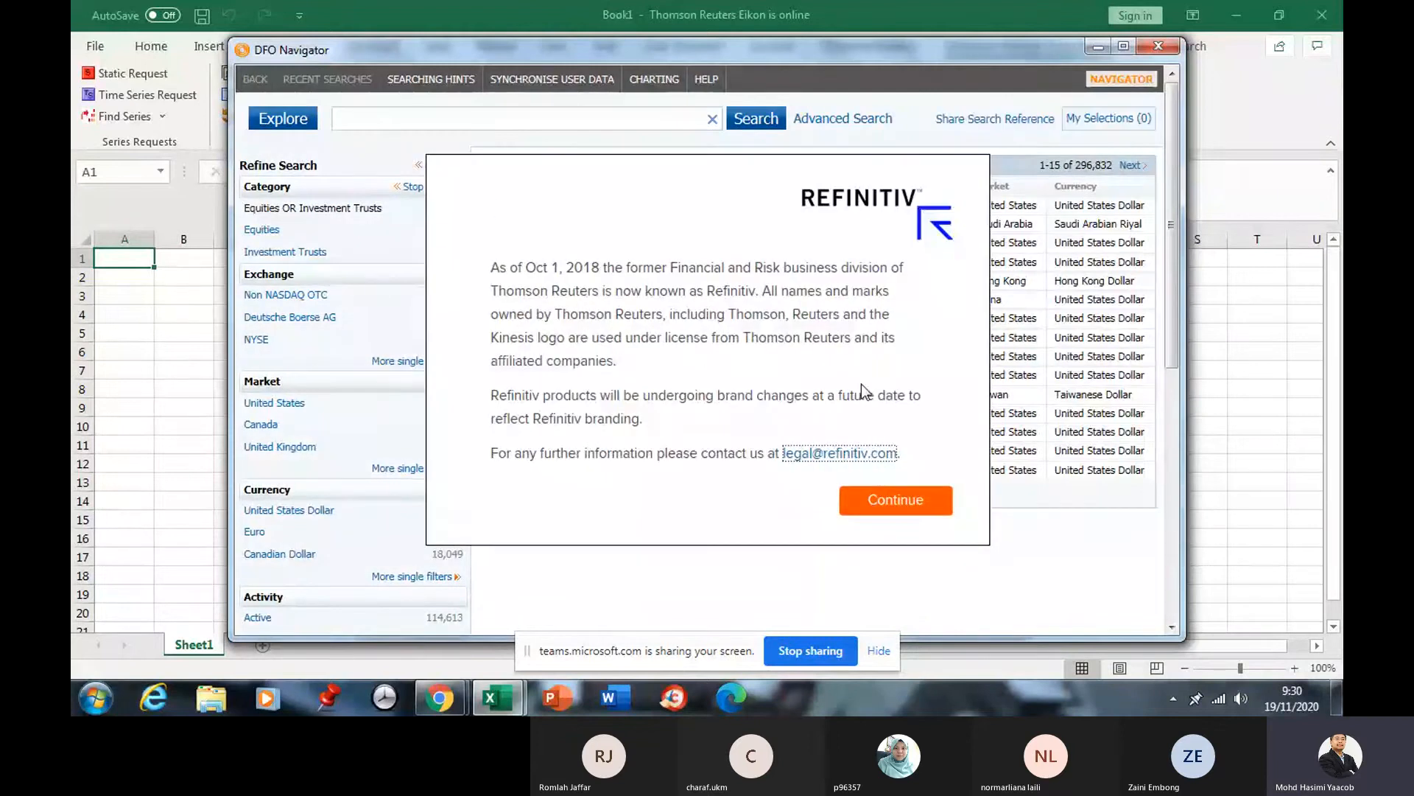
Dismiss the Refinitiv notice, clear the search filters and explore All Category Options.
click(909, 497)
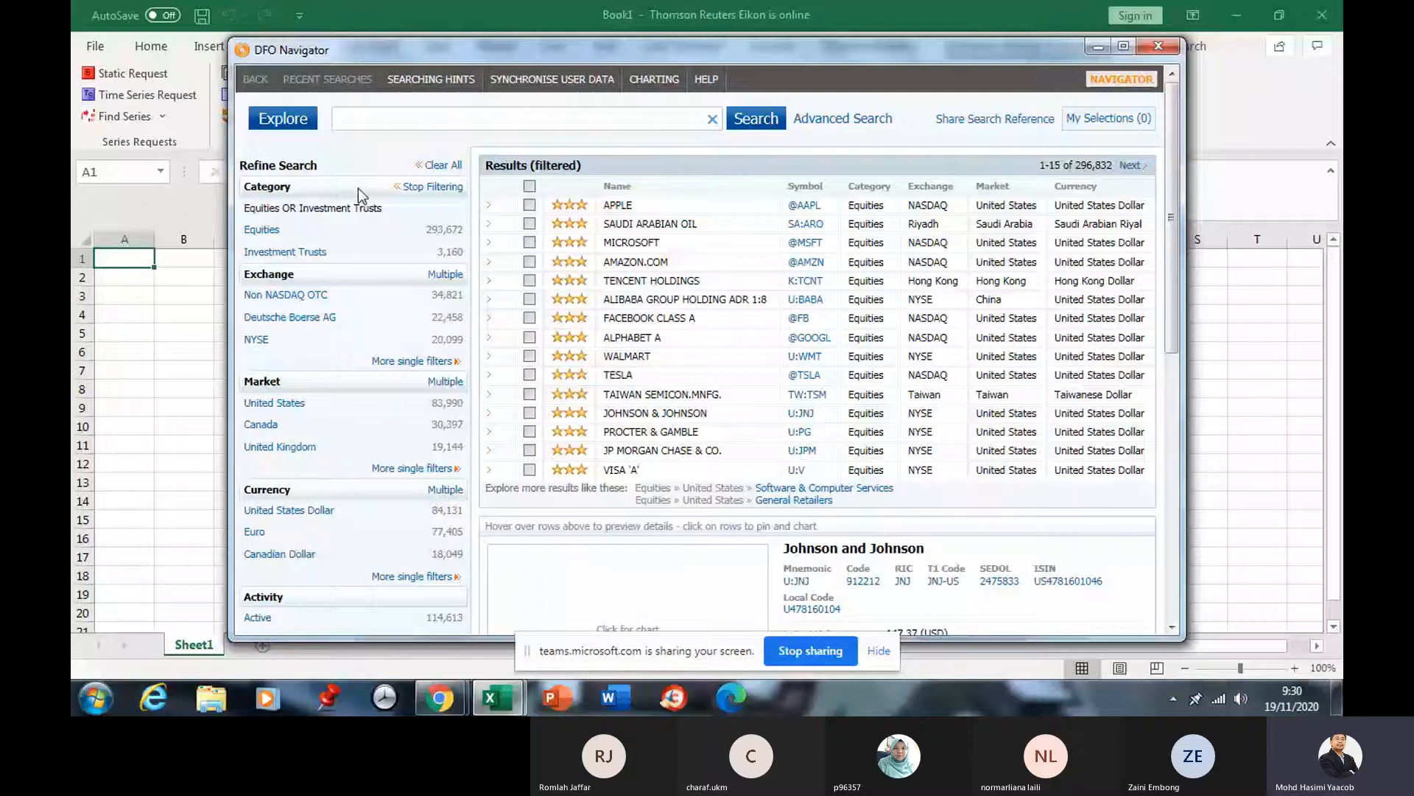
click(416, 188)
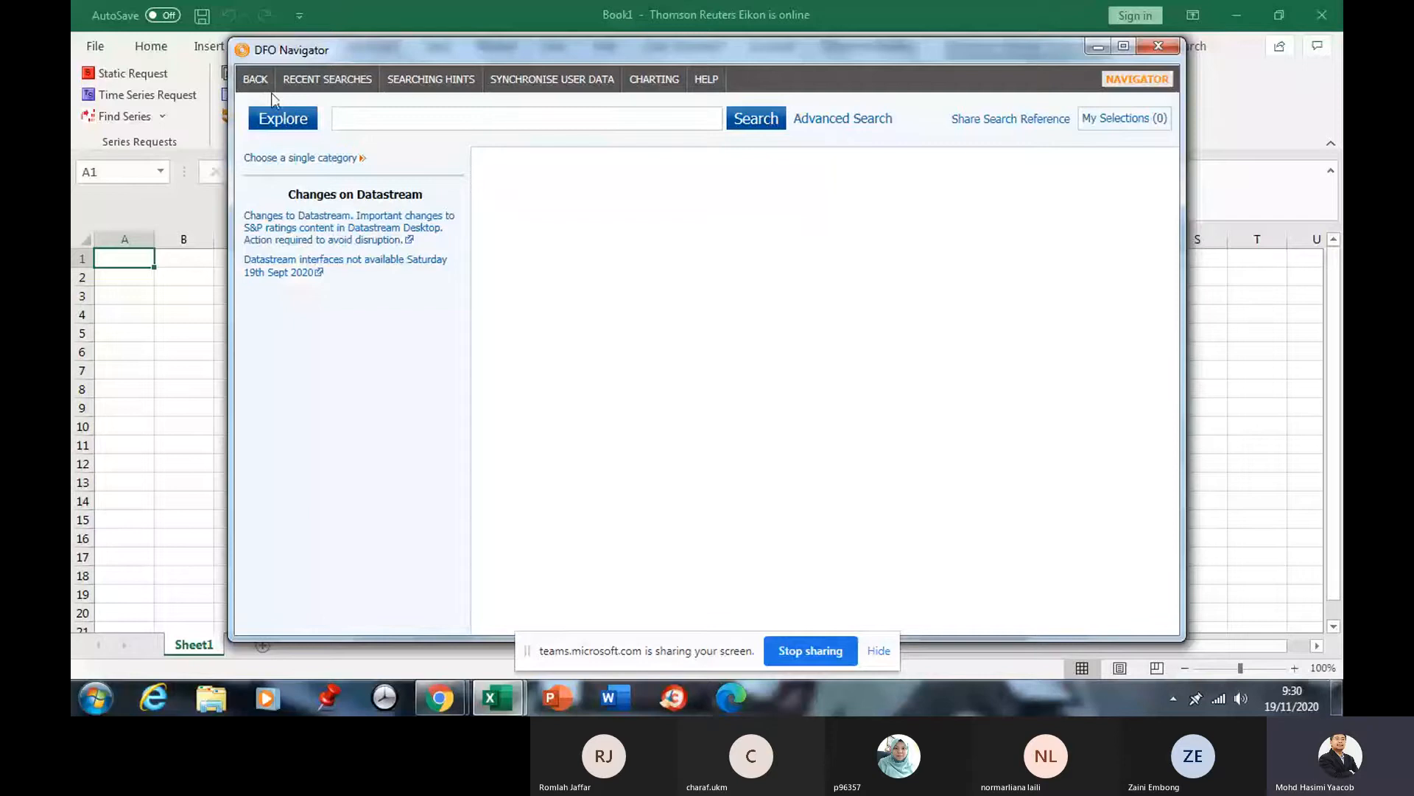
click(319, 157)
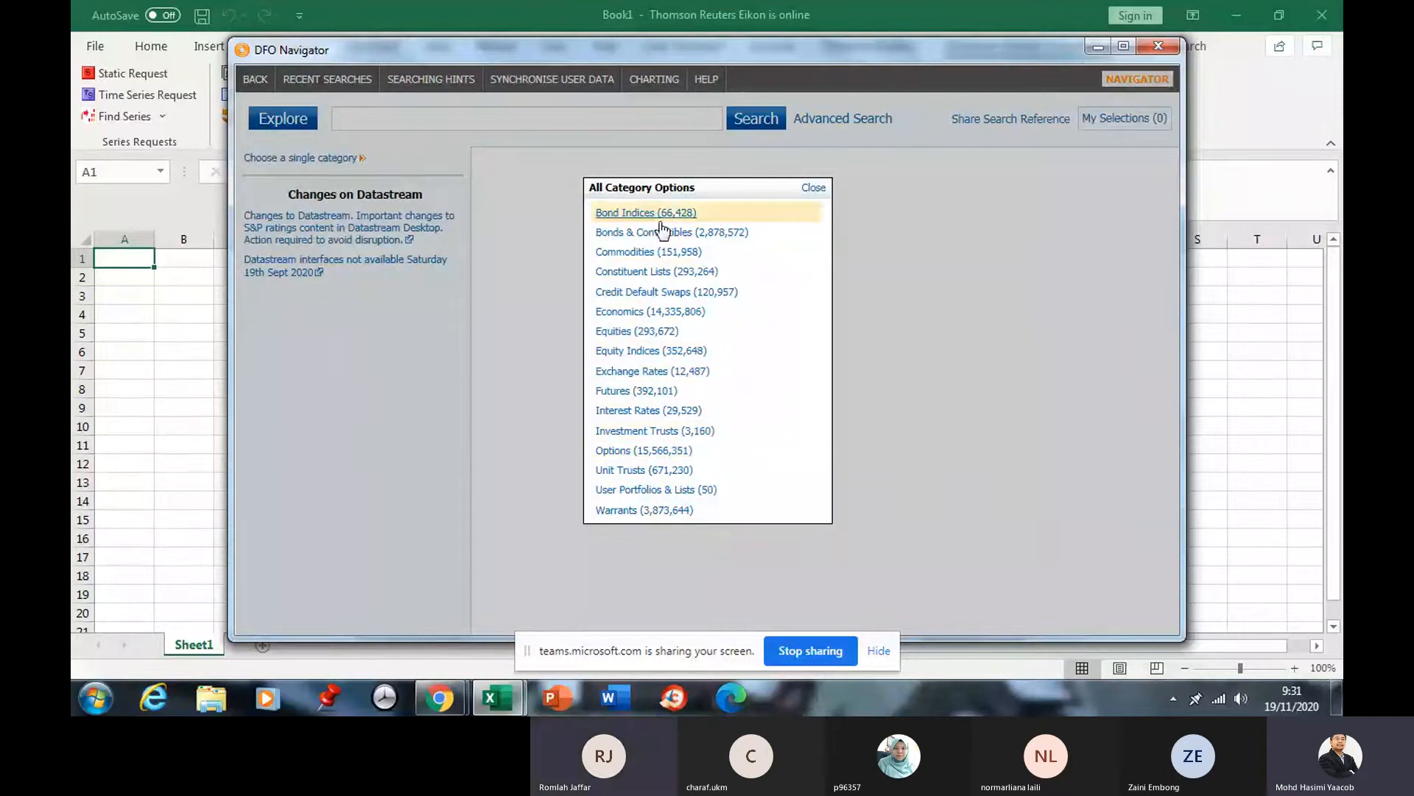
Filter to Equities with market Malaysia only, leaving 2,109 companies.
click(638, 336)
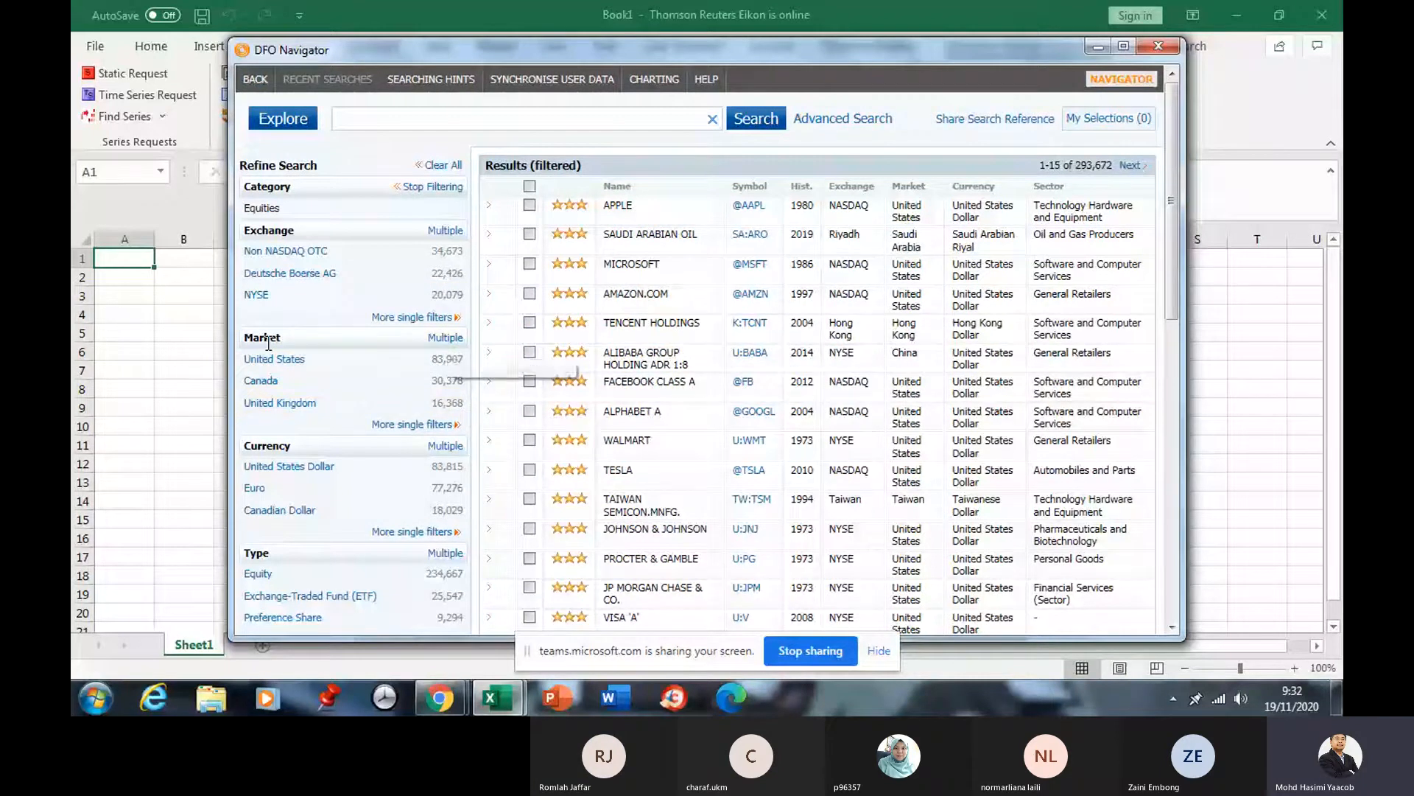
click(439, 338)
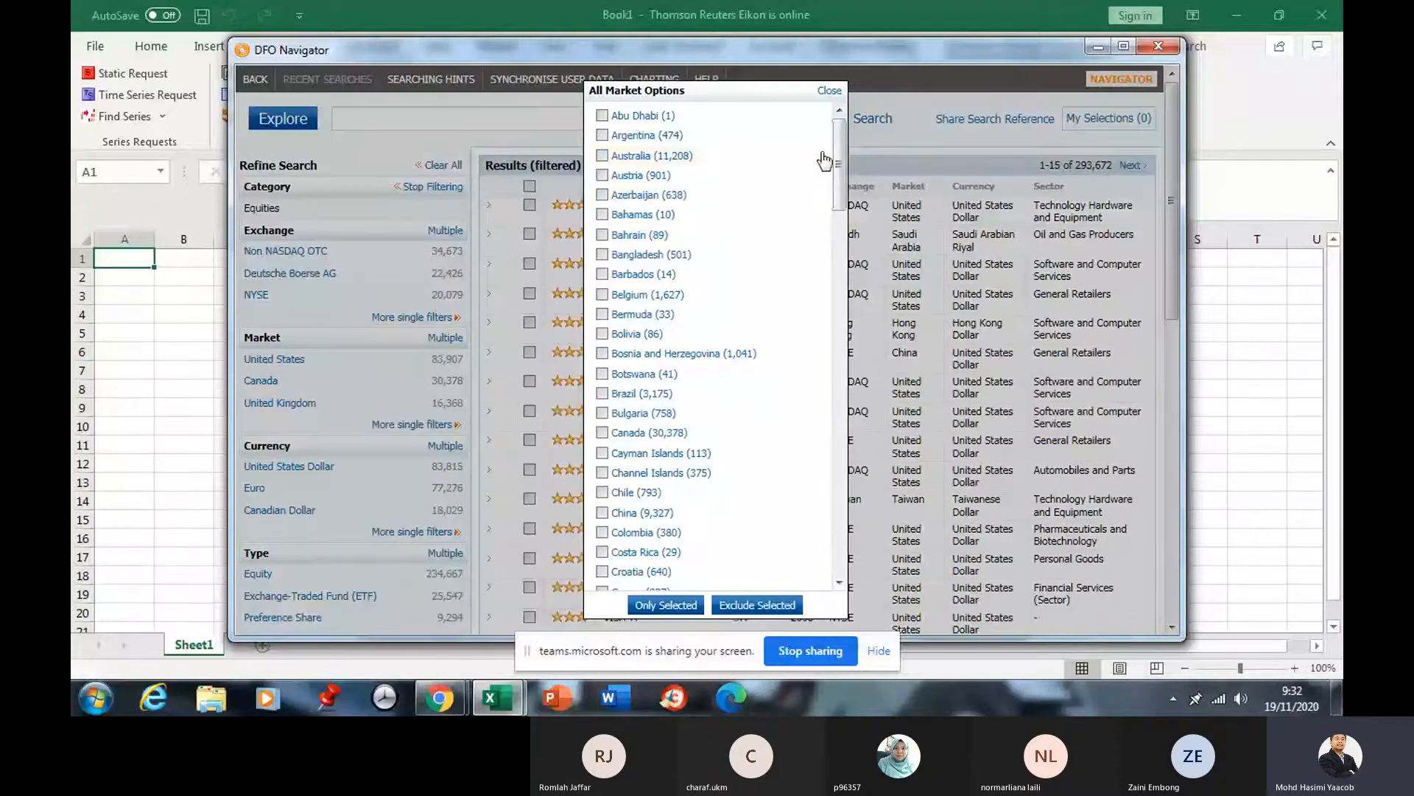
drag(838, 144, 823, 323)
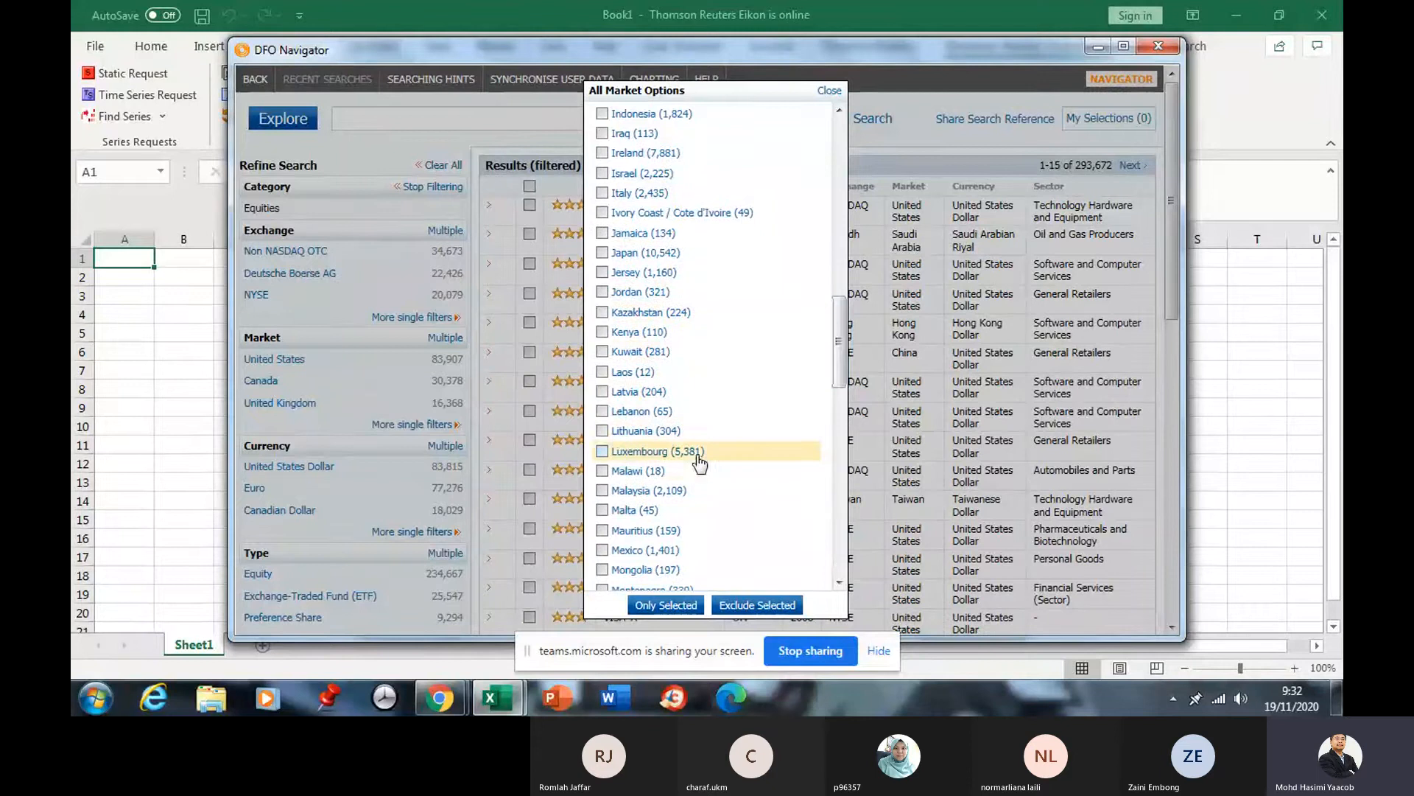
click(602, 491)
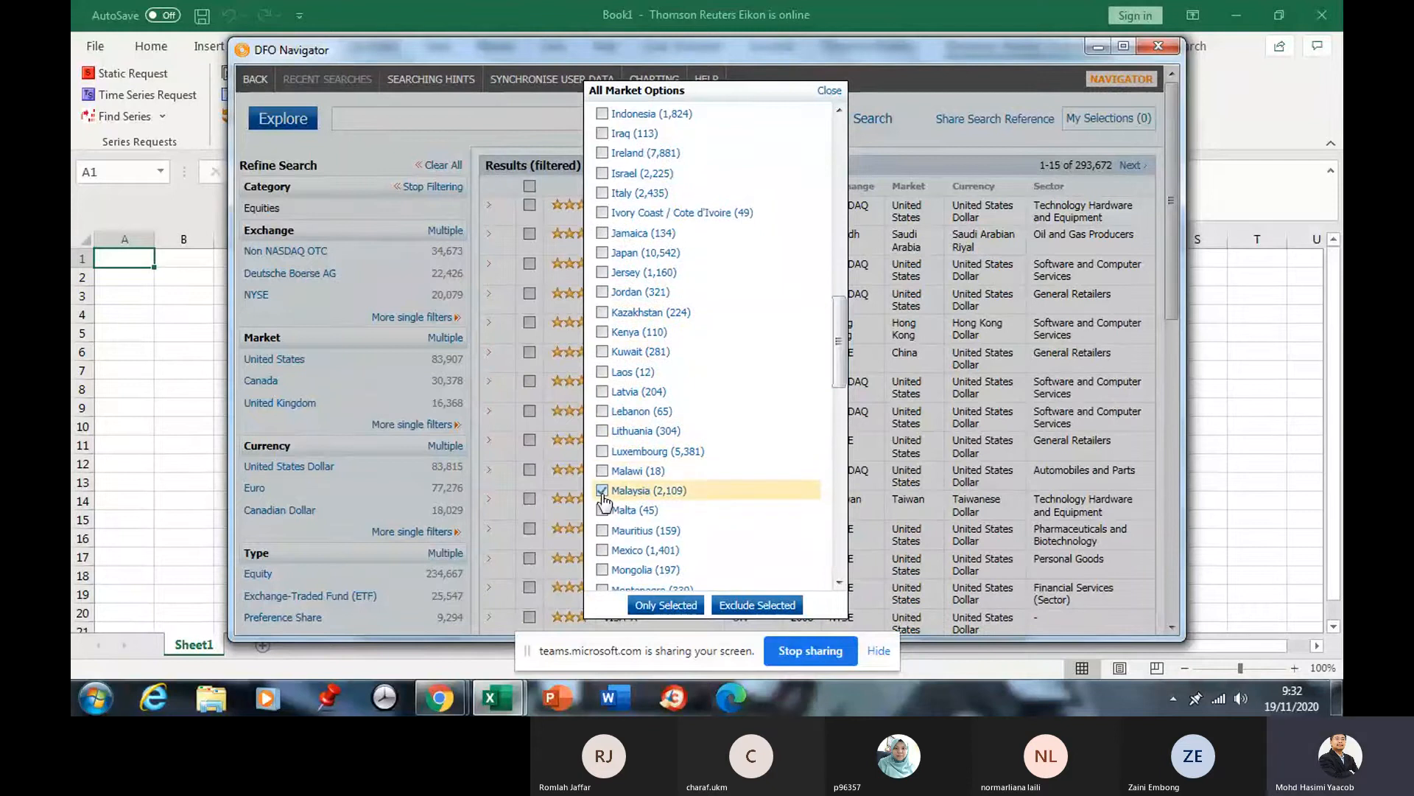
click(667, 605)
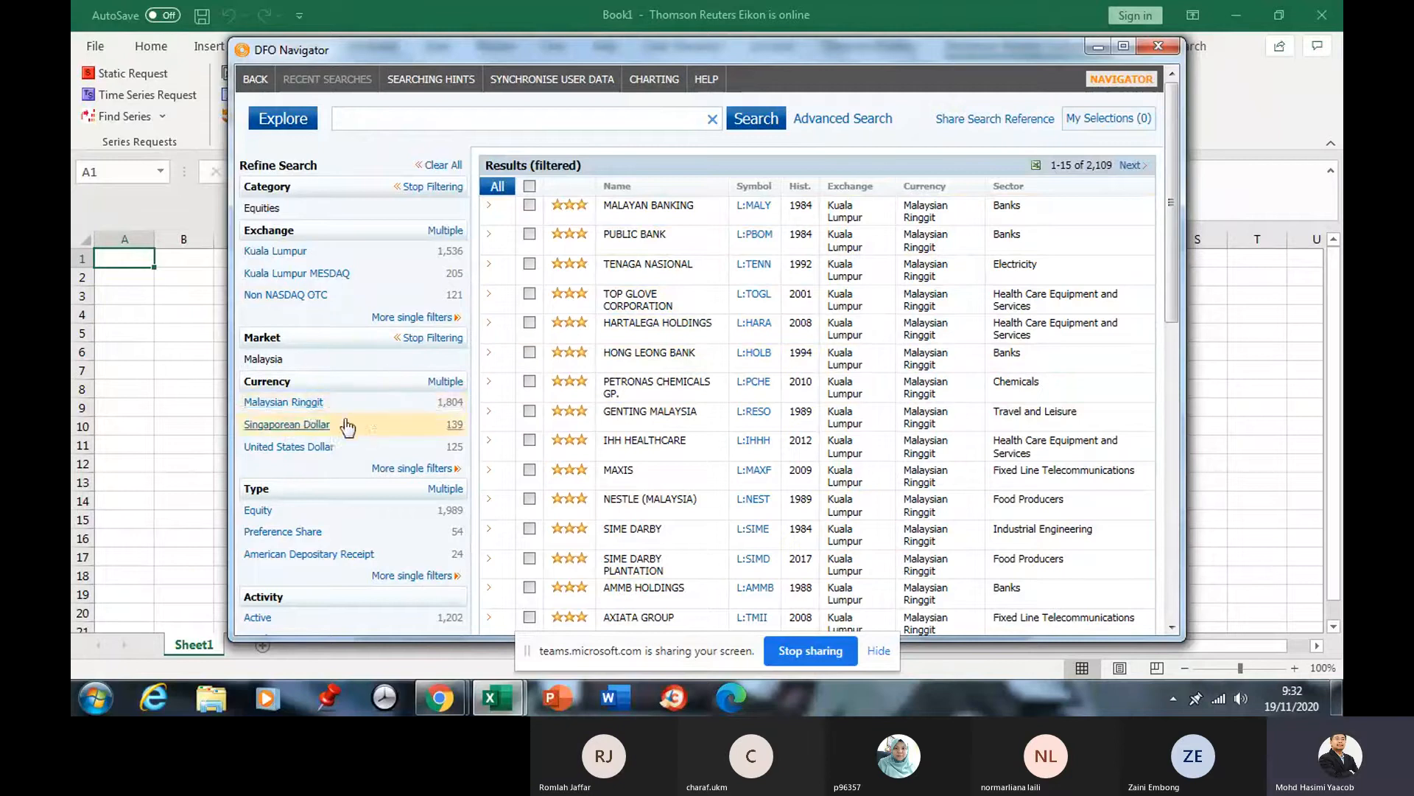
Keep only Malaysian Ringgit results, narrowing the list to 1,804 equities.
click(443, 382)
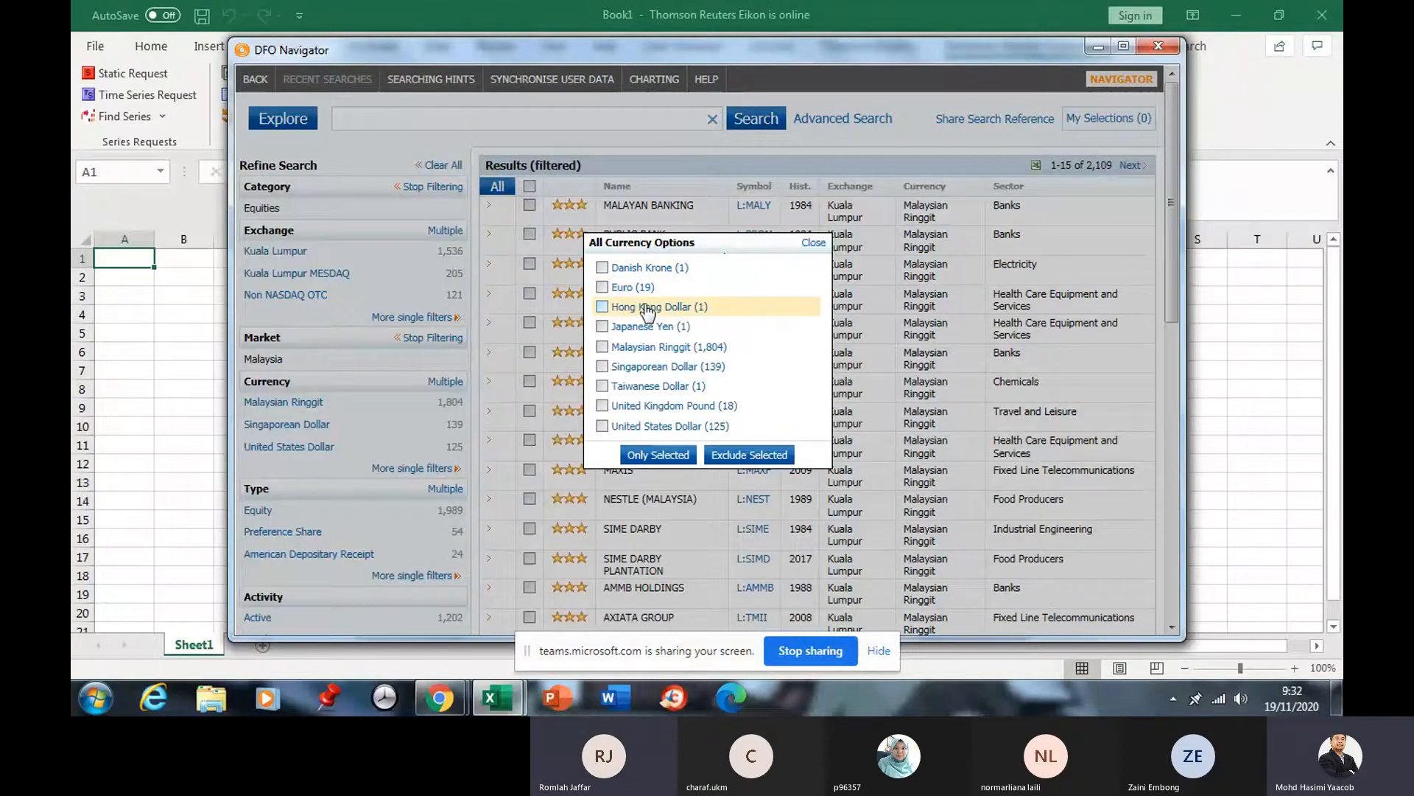
scroll(641, 317, down, 1)
click(603, 348)
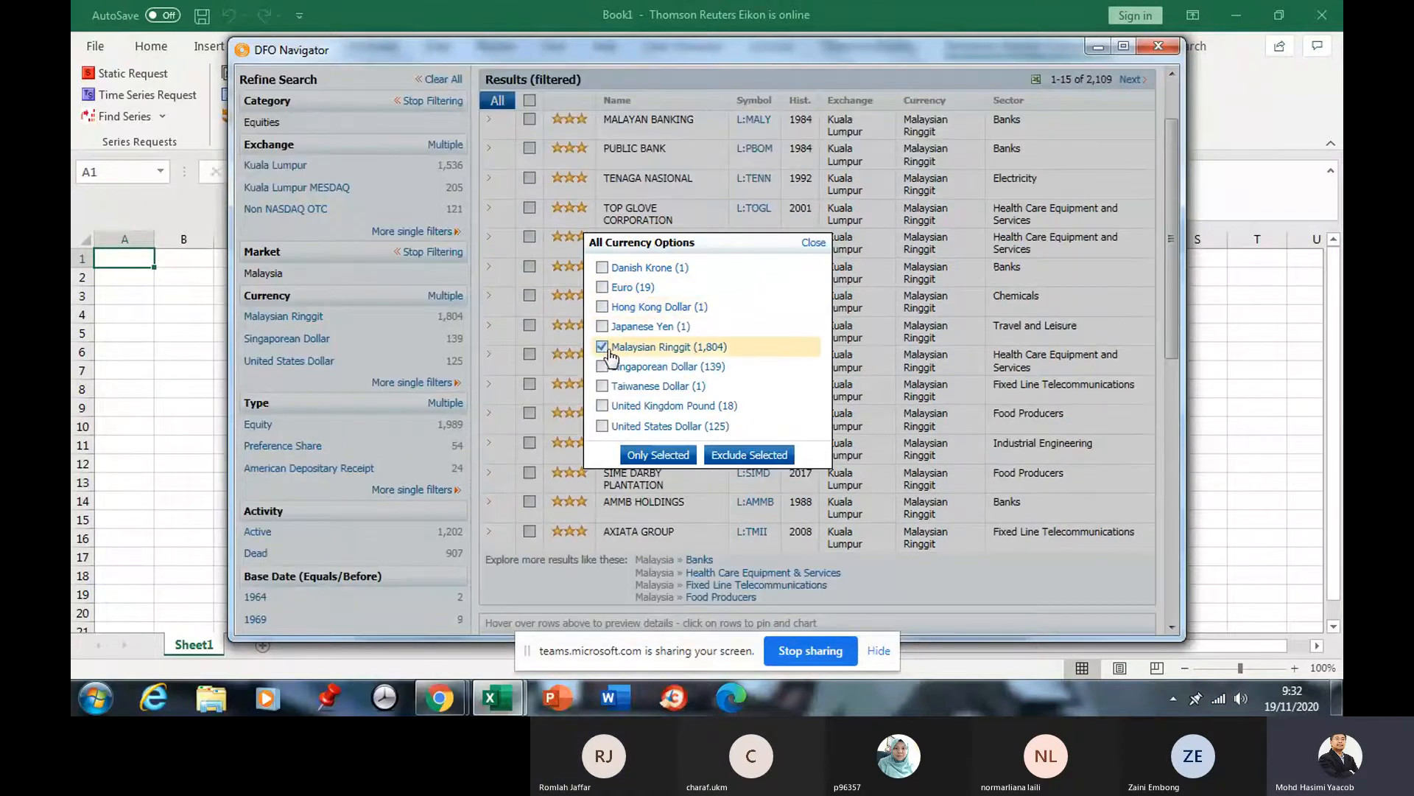
click(672, 455)
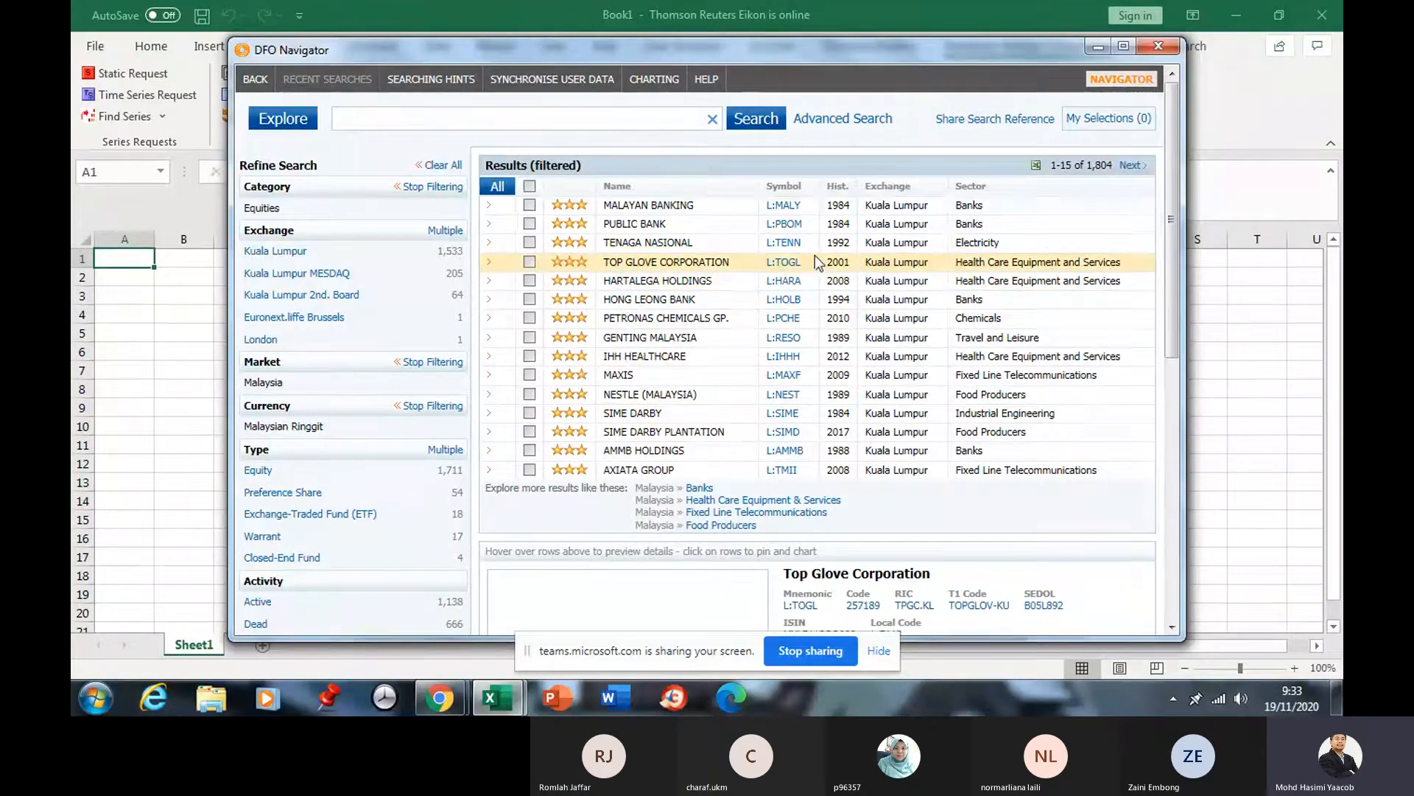
Pin Malayan Banking's details, maximize the Navigator, and inspect its latest value 8.23 MYR.
click(706, 206)
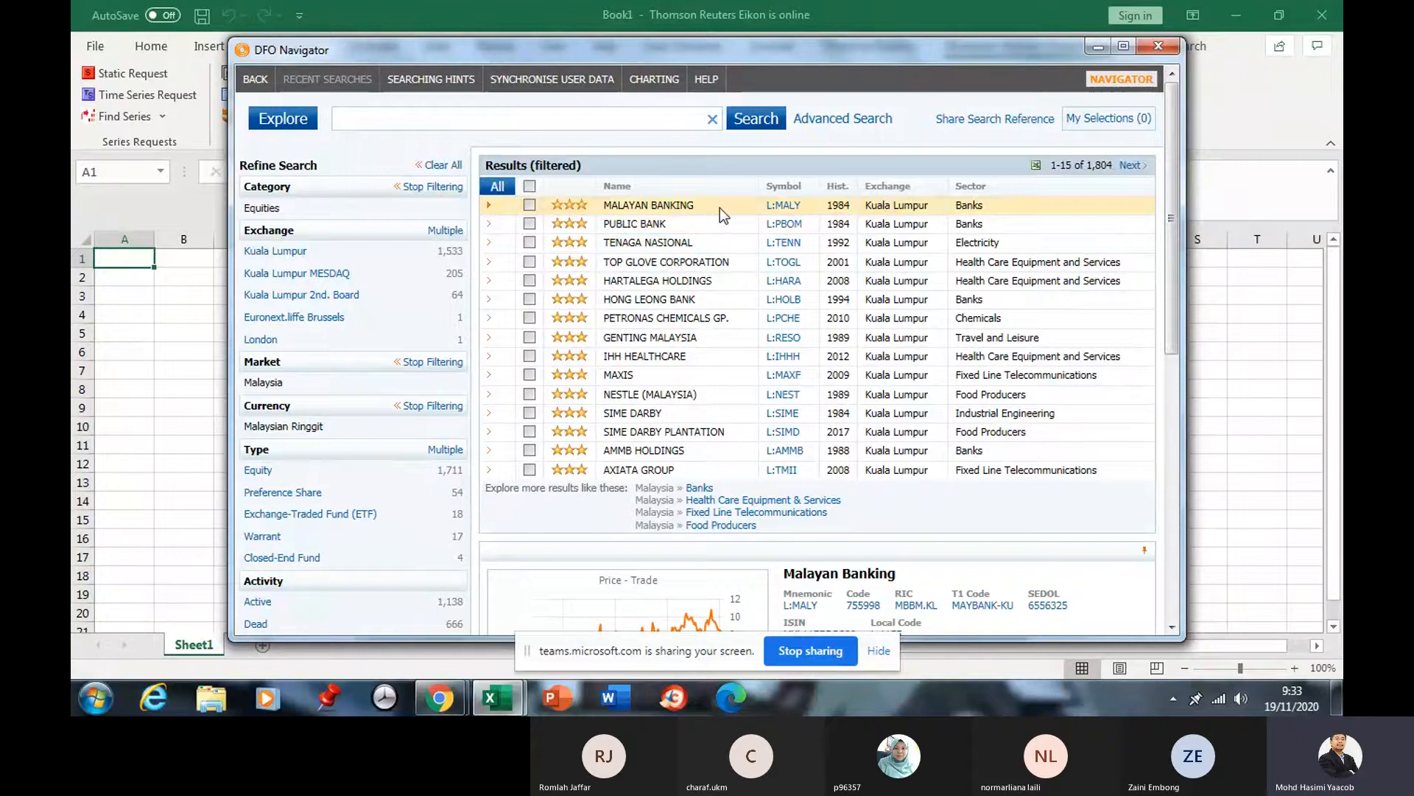
click(1125, 46)
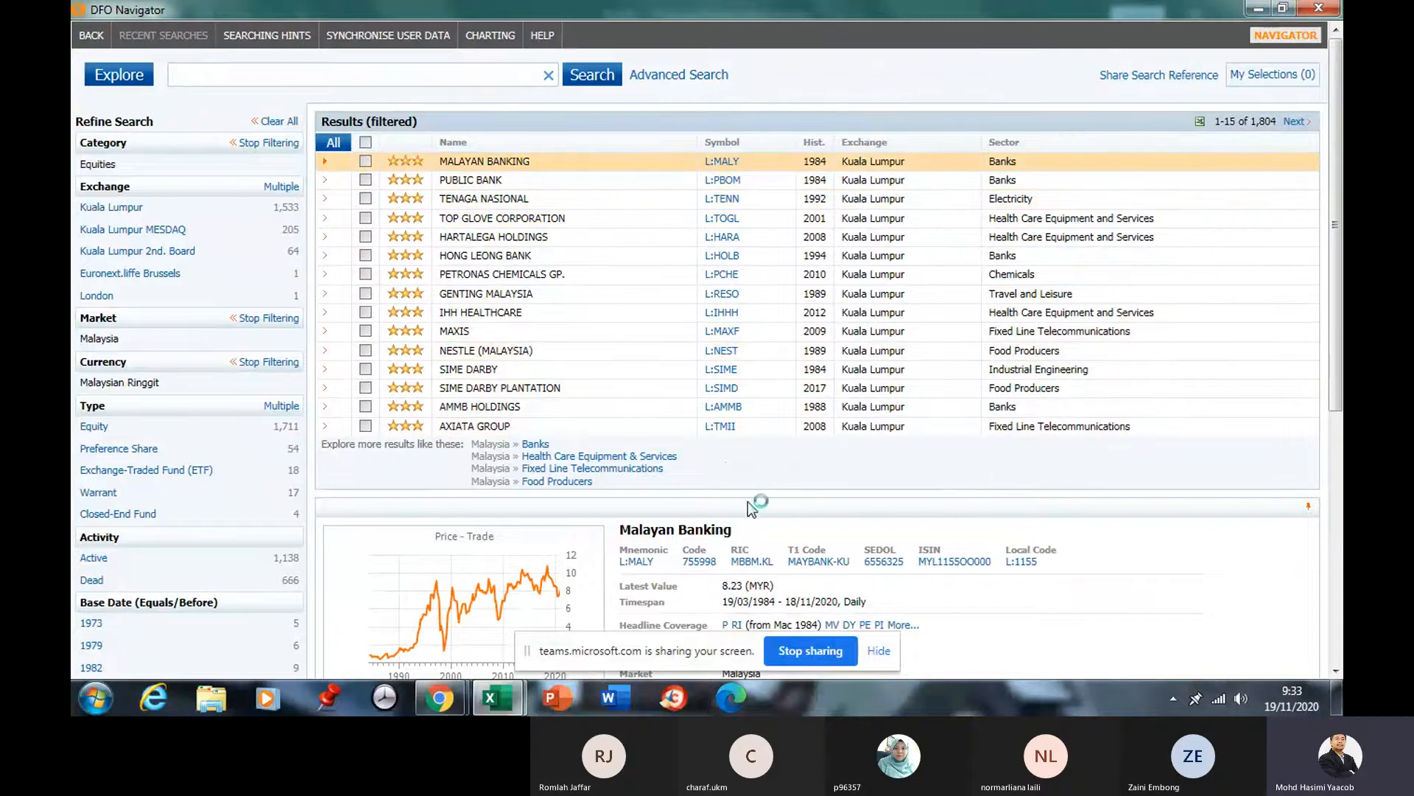
scroll(803, 504, down, 4)
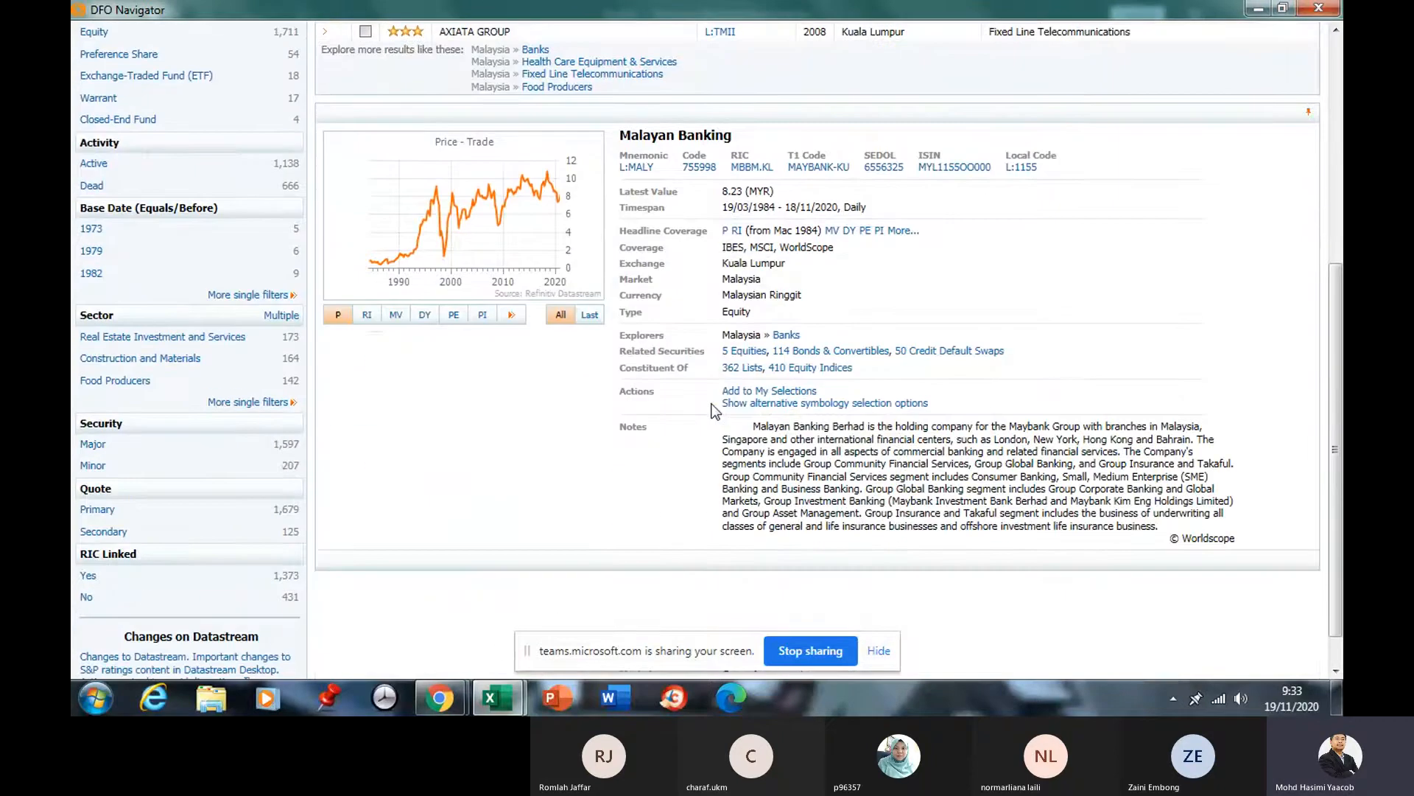
scroll(713, 411, up, 1)
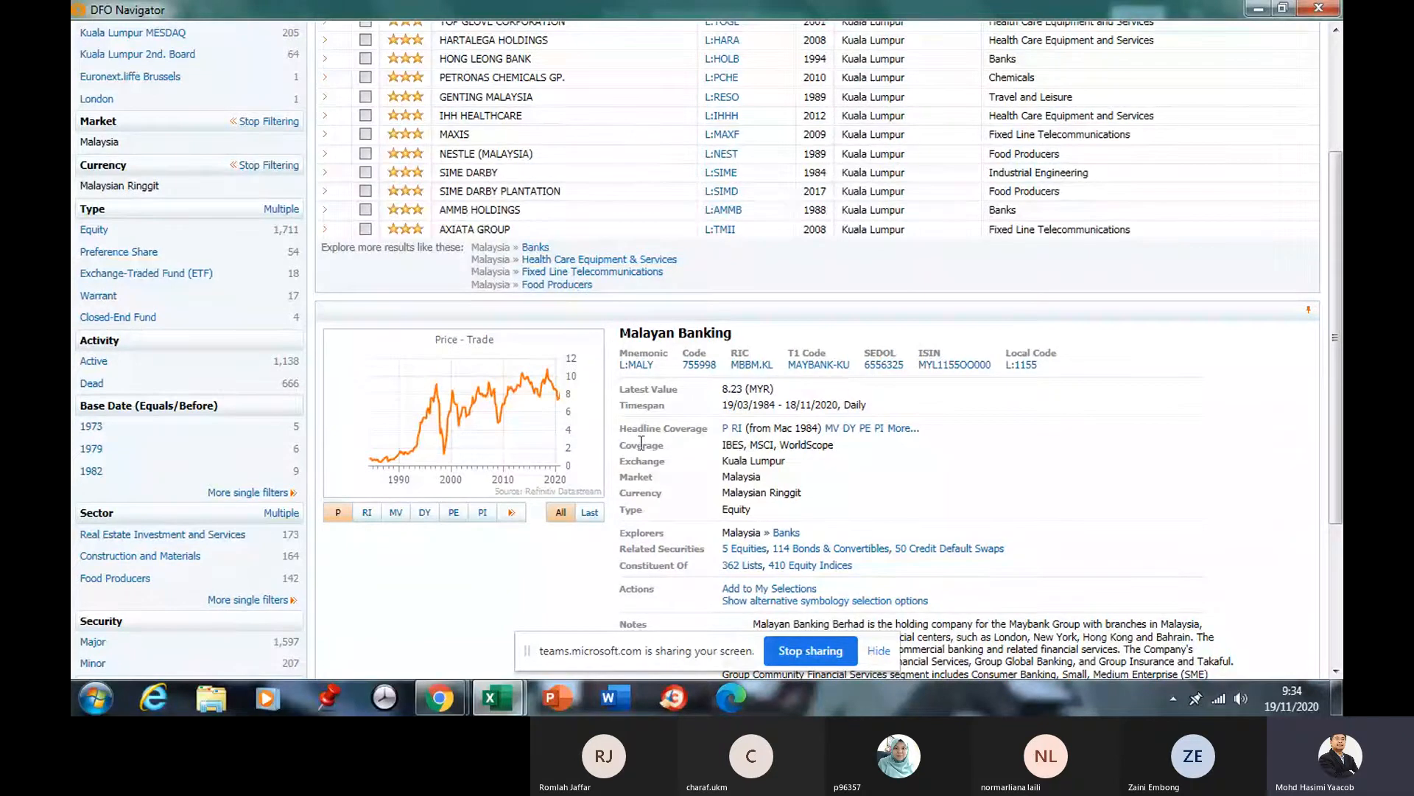
scroll(518, 418, down, 2)
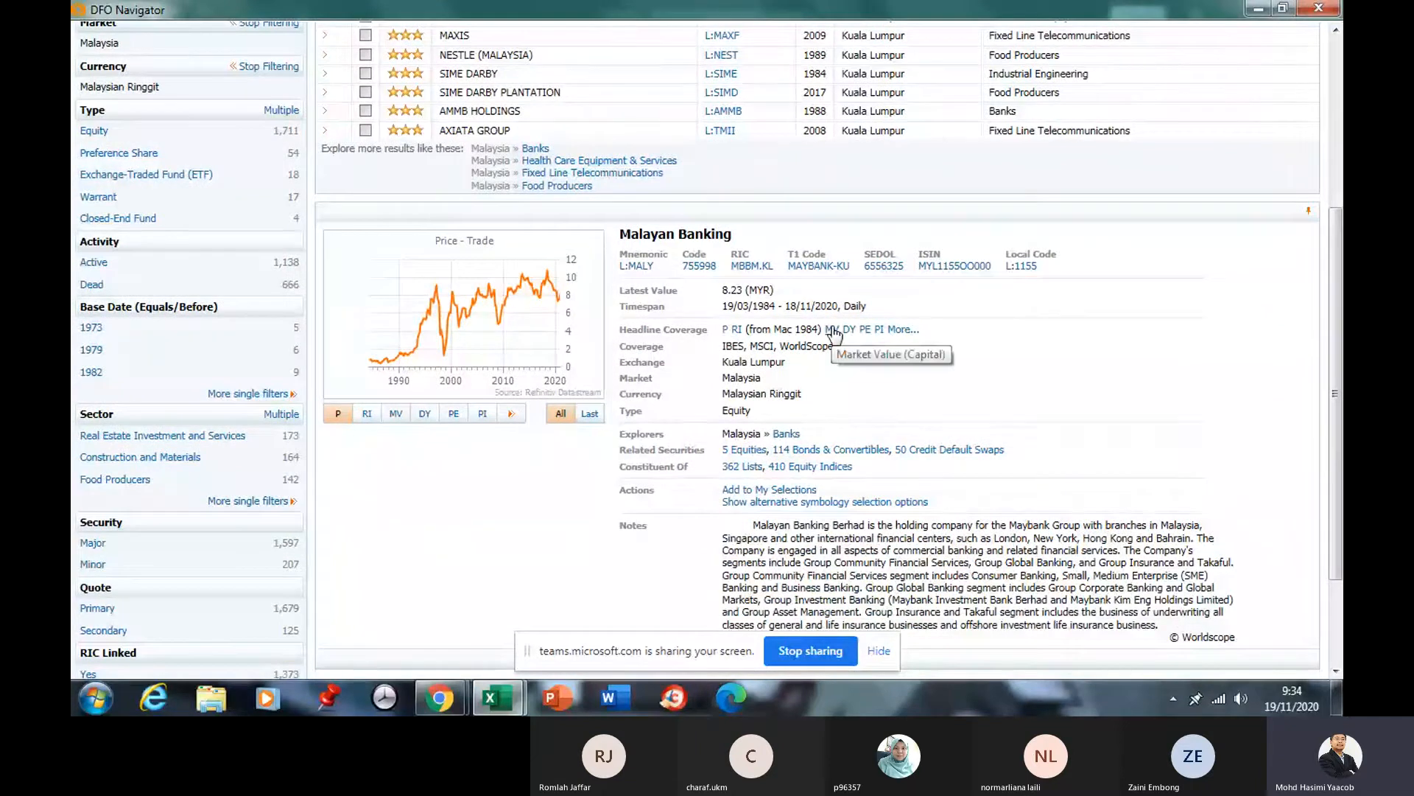
double_click(725, 291)
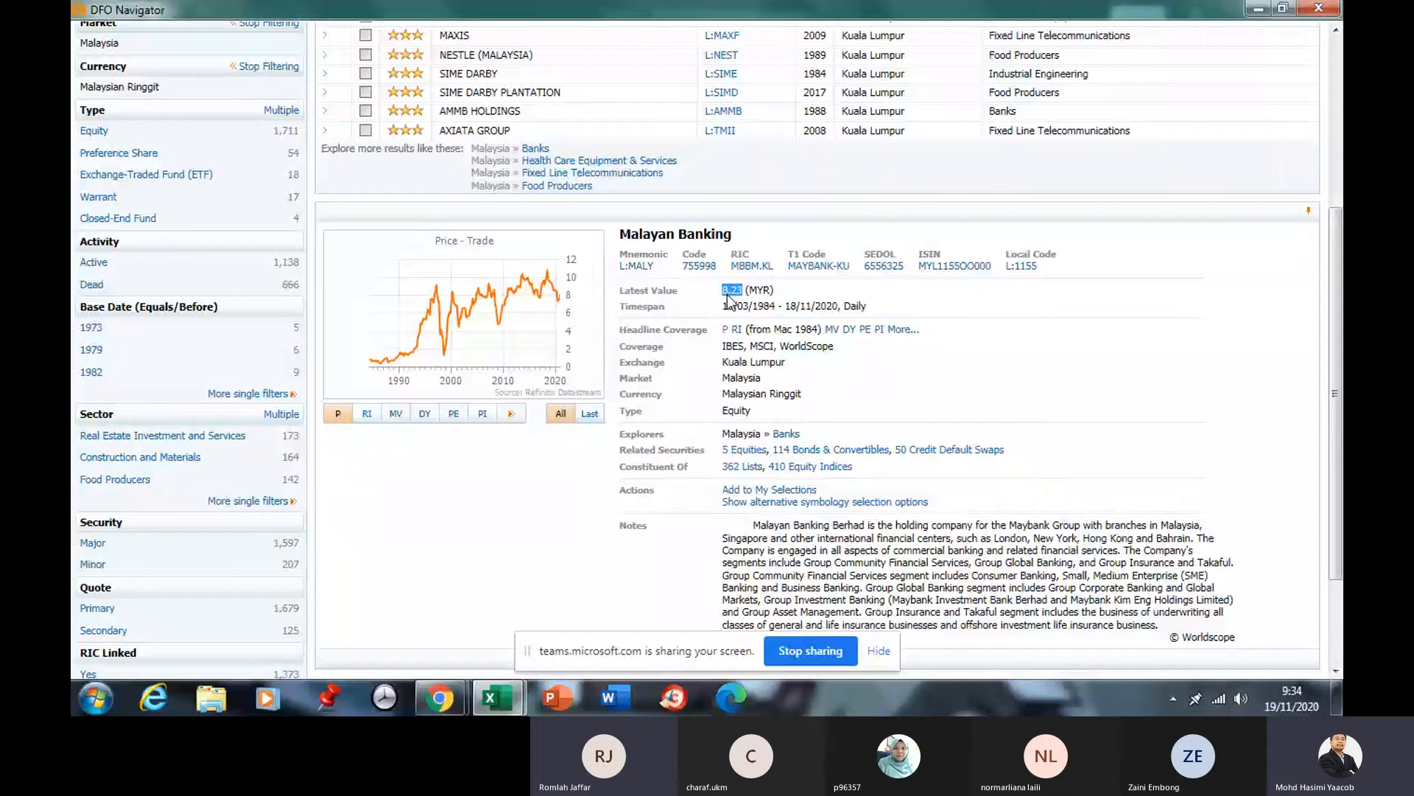
Try the RI, DY, PE and PI charts, return to Price, and inspect the 1984–2020 daily timespan.
click(367, 417)
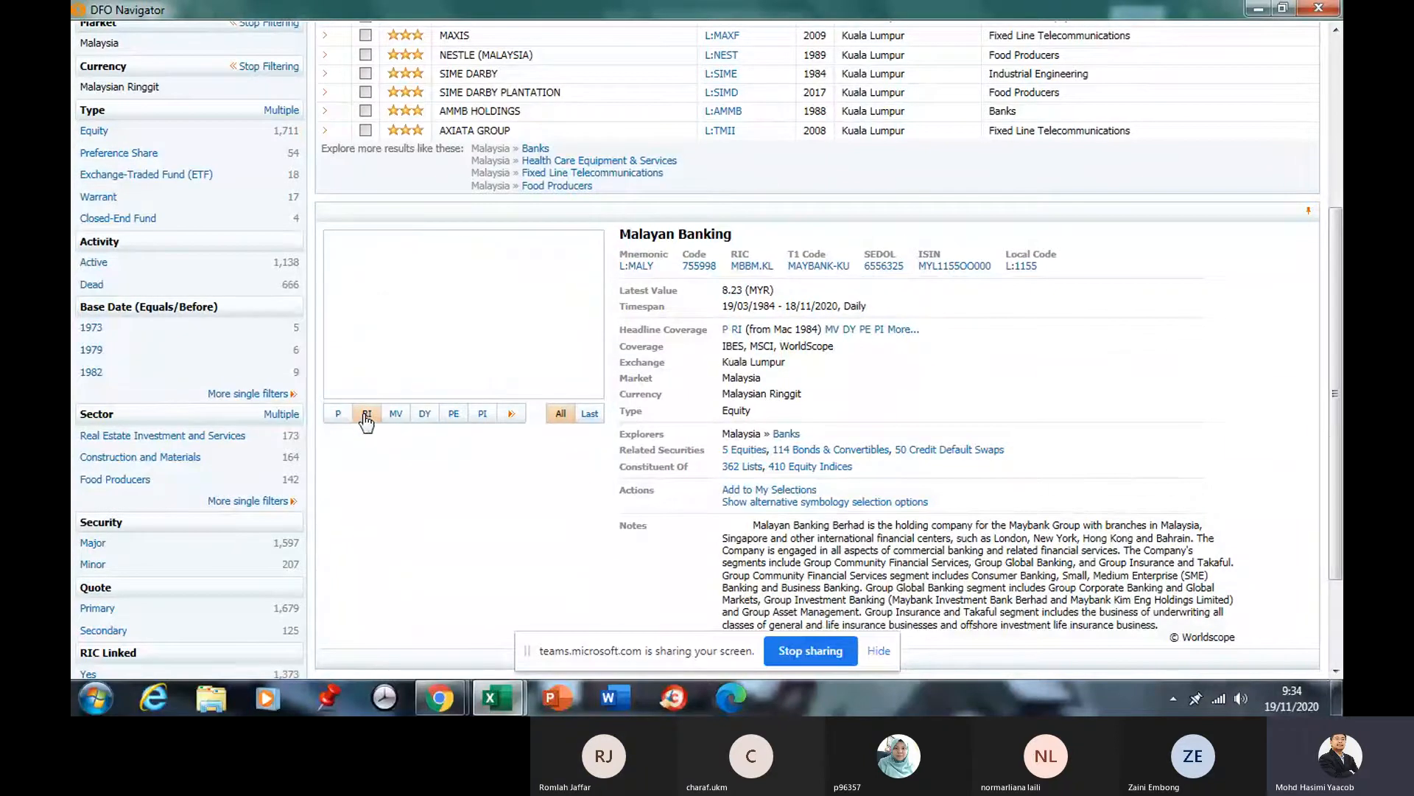
click(426, 418)
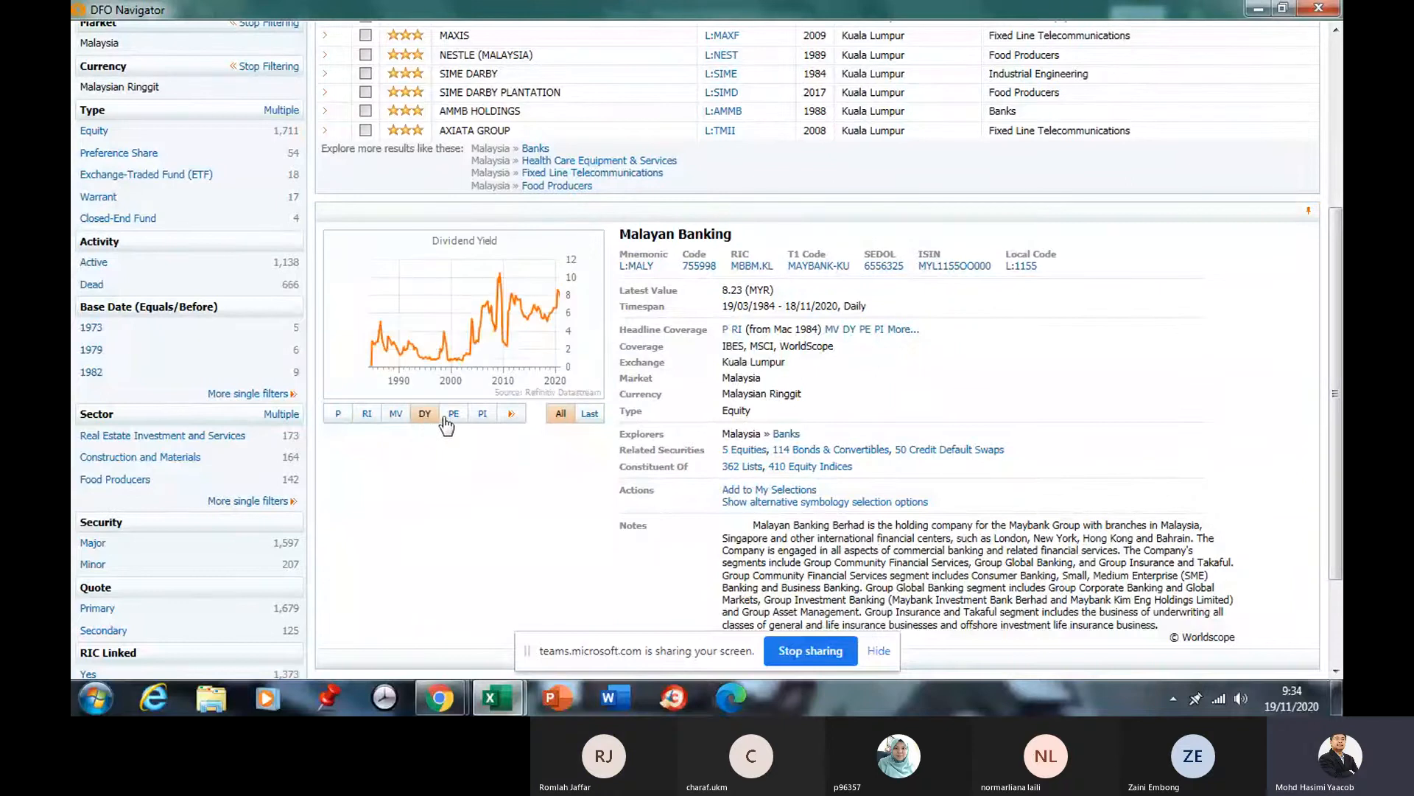
click(454, 416)
click(482, 415)
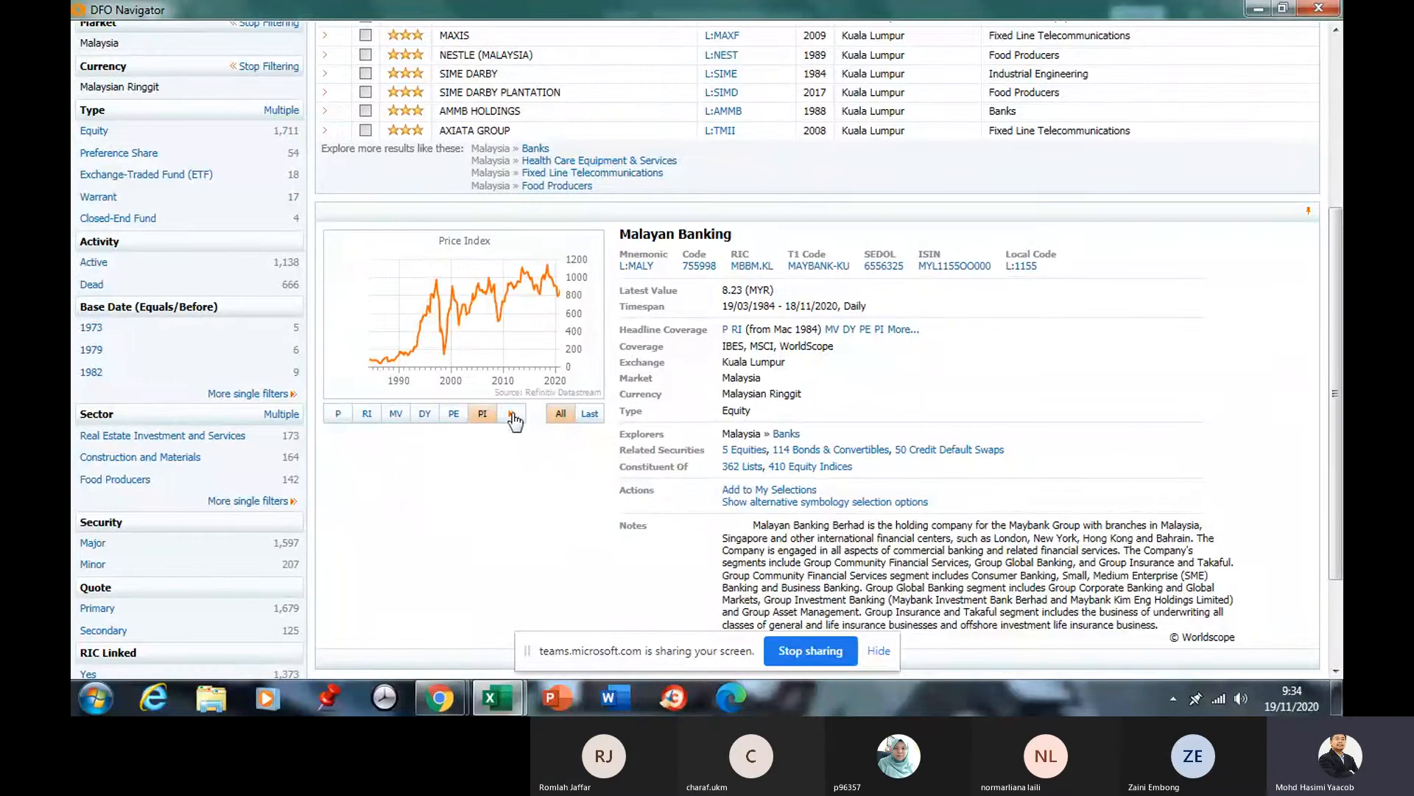
click(339, 415)
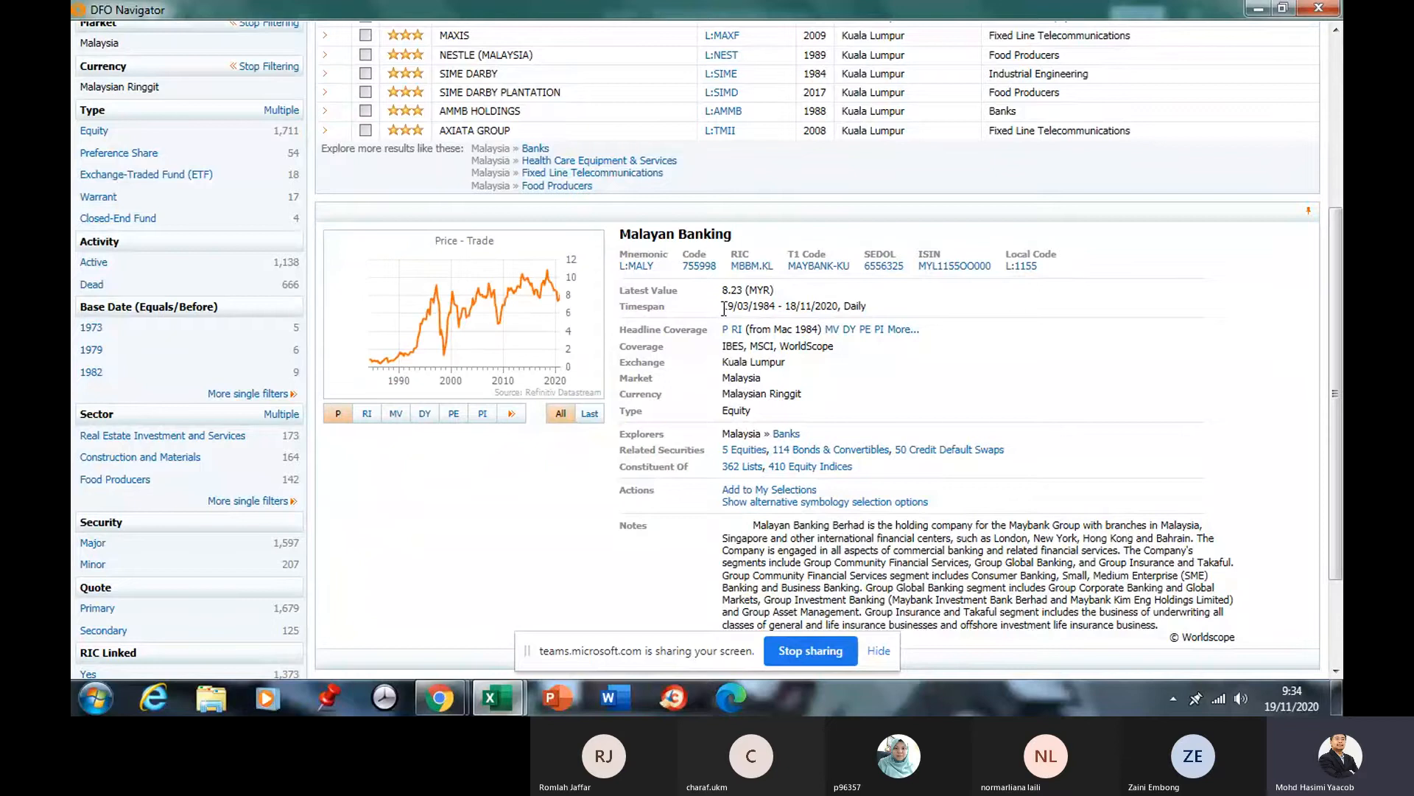
drag(724, 308, 867, 303)
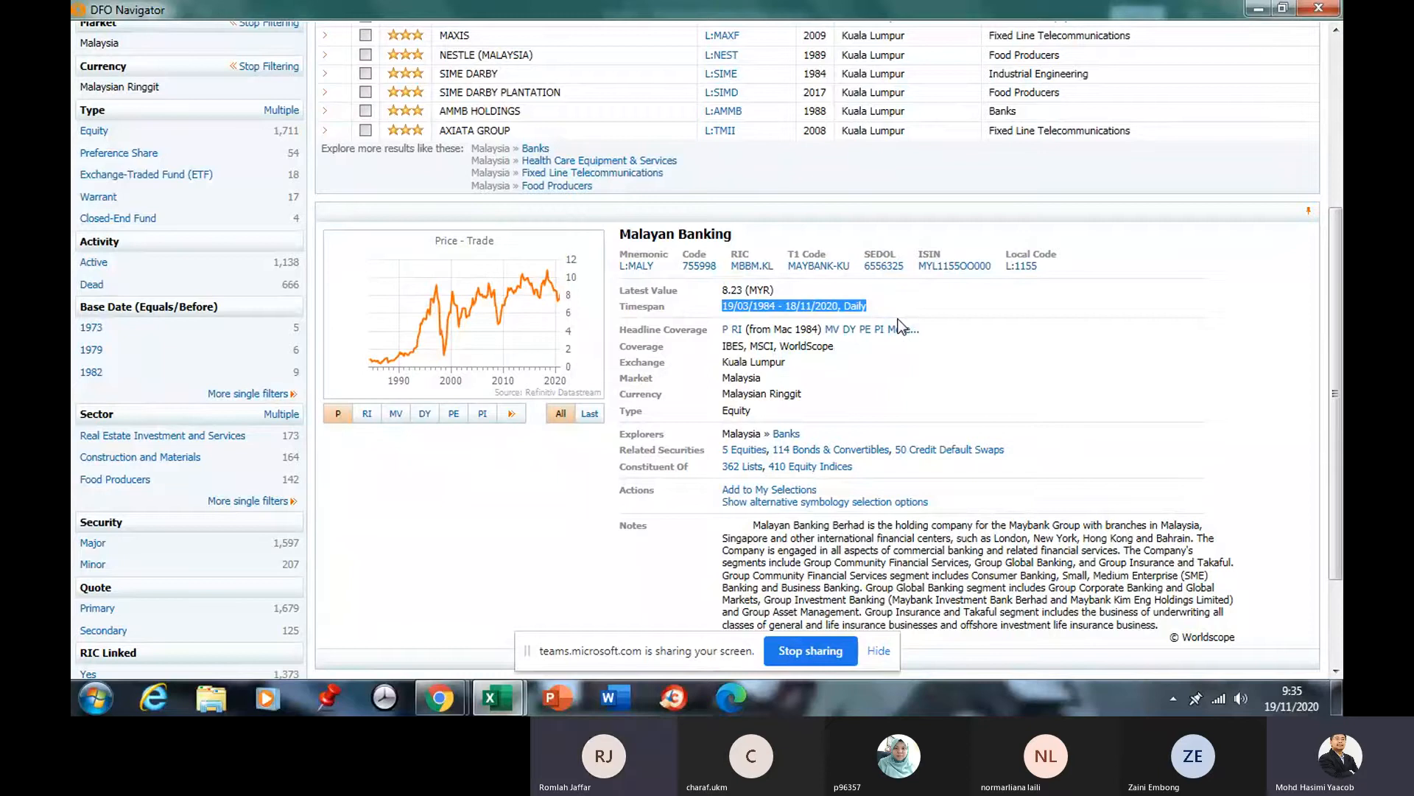
click(900, 319)
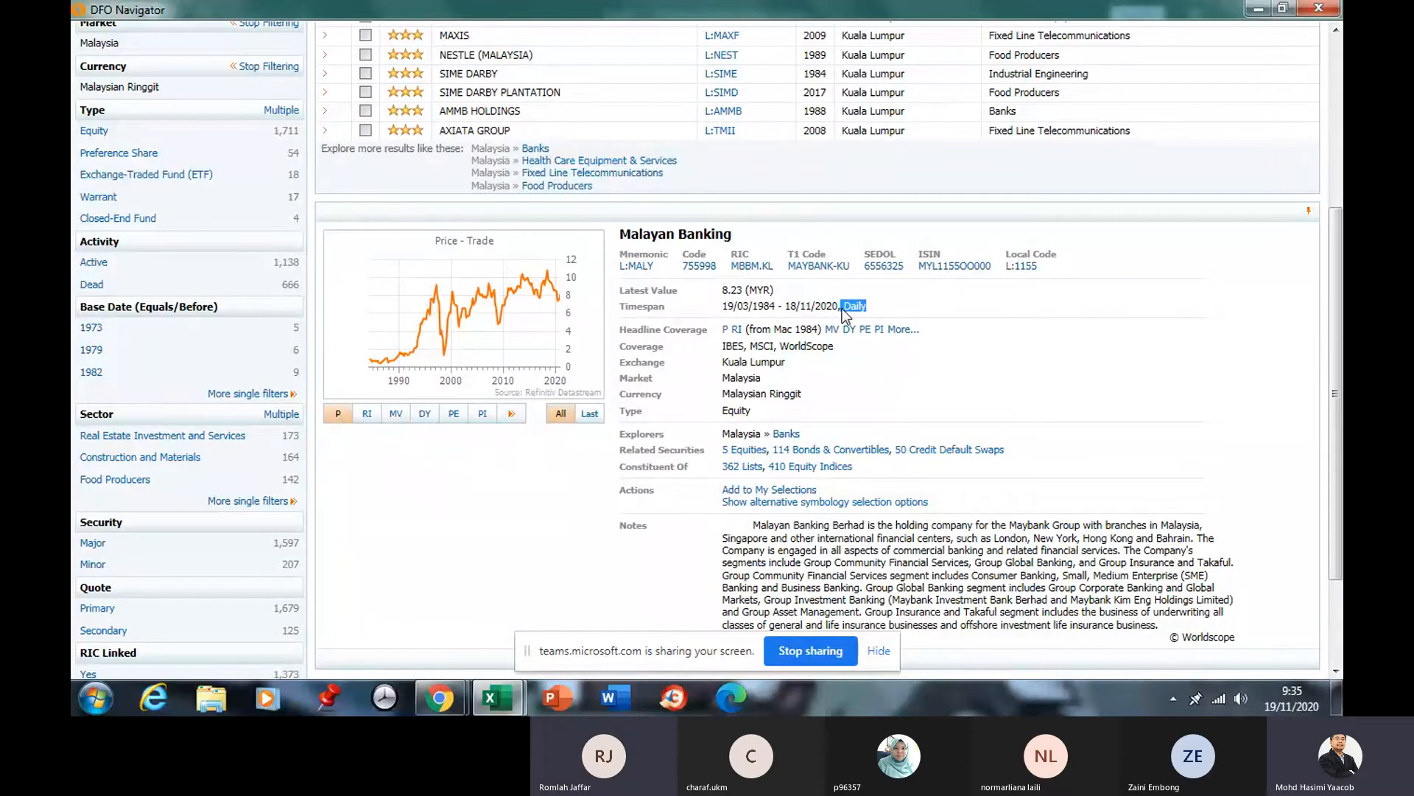
drag(841, 307, 881, 307)
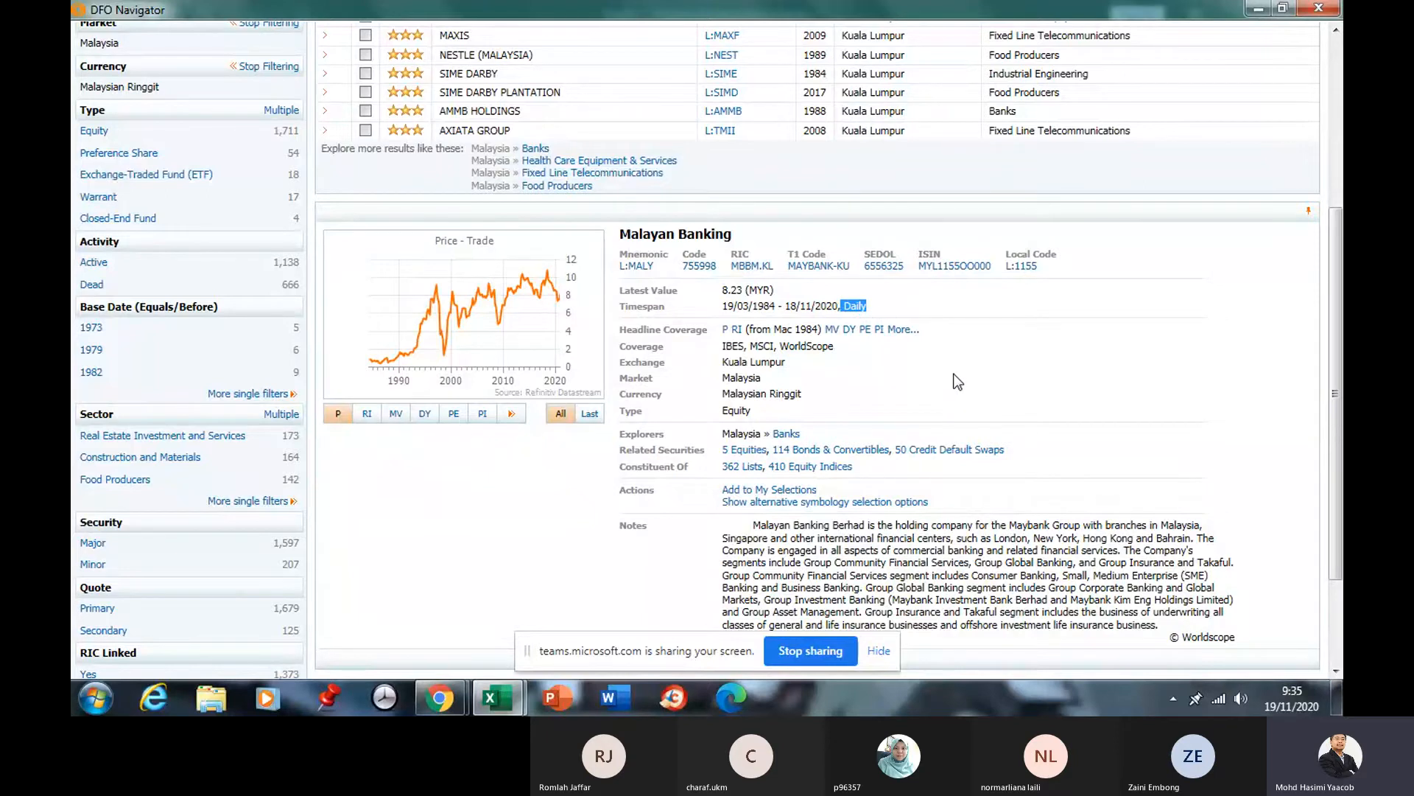
scroll(948, 373, down, 3)
scroll(870, 426, up, 9)
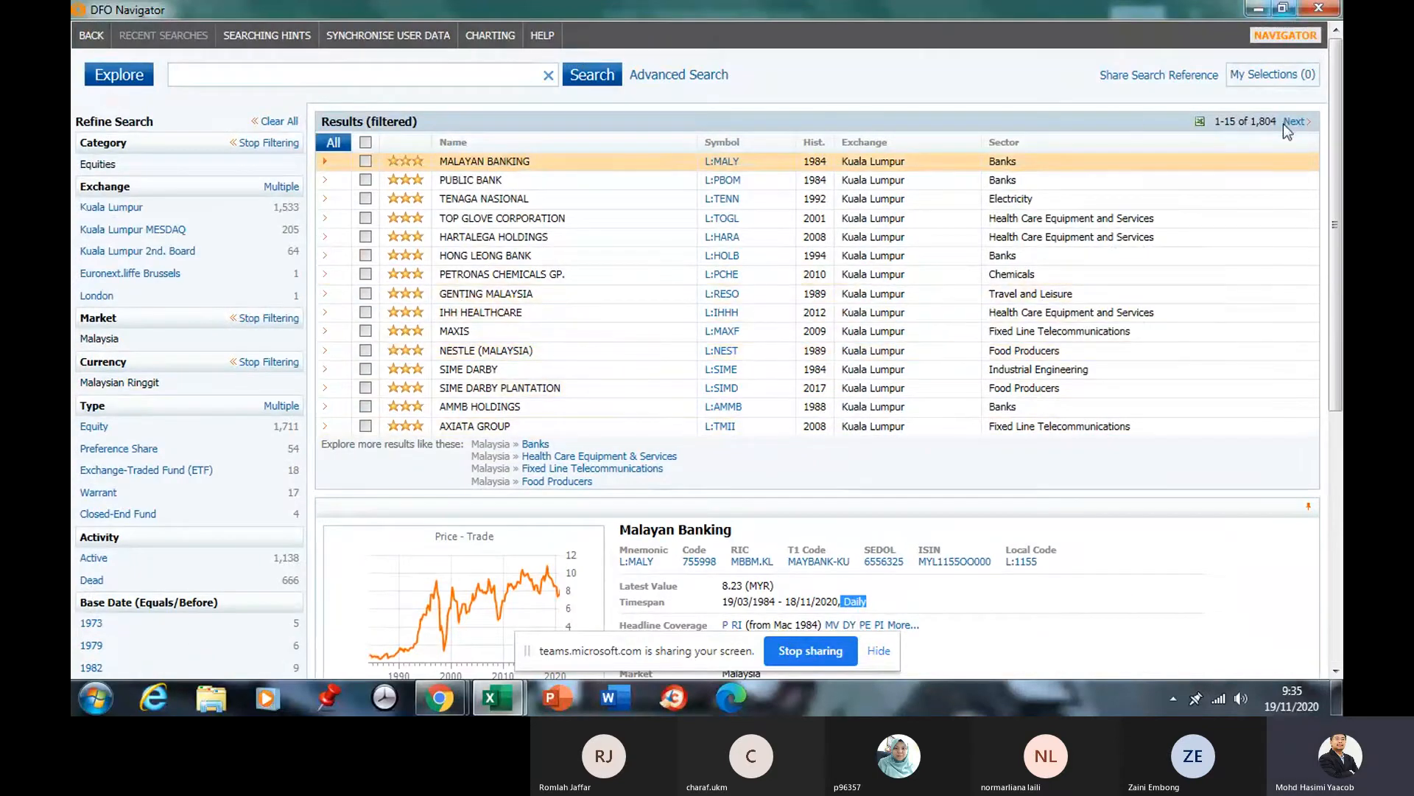
Send all fifteen companies (L:MALY–L:MIBA) to the Static Request series list, then go to Datatypes.
click(365, 142)
click(343, 147)
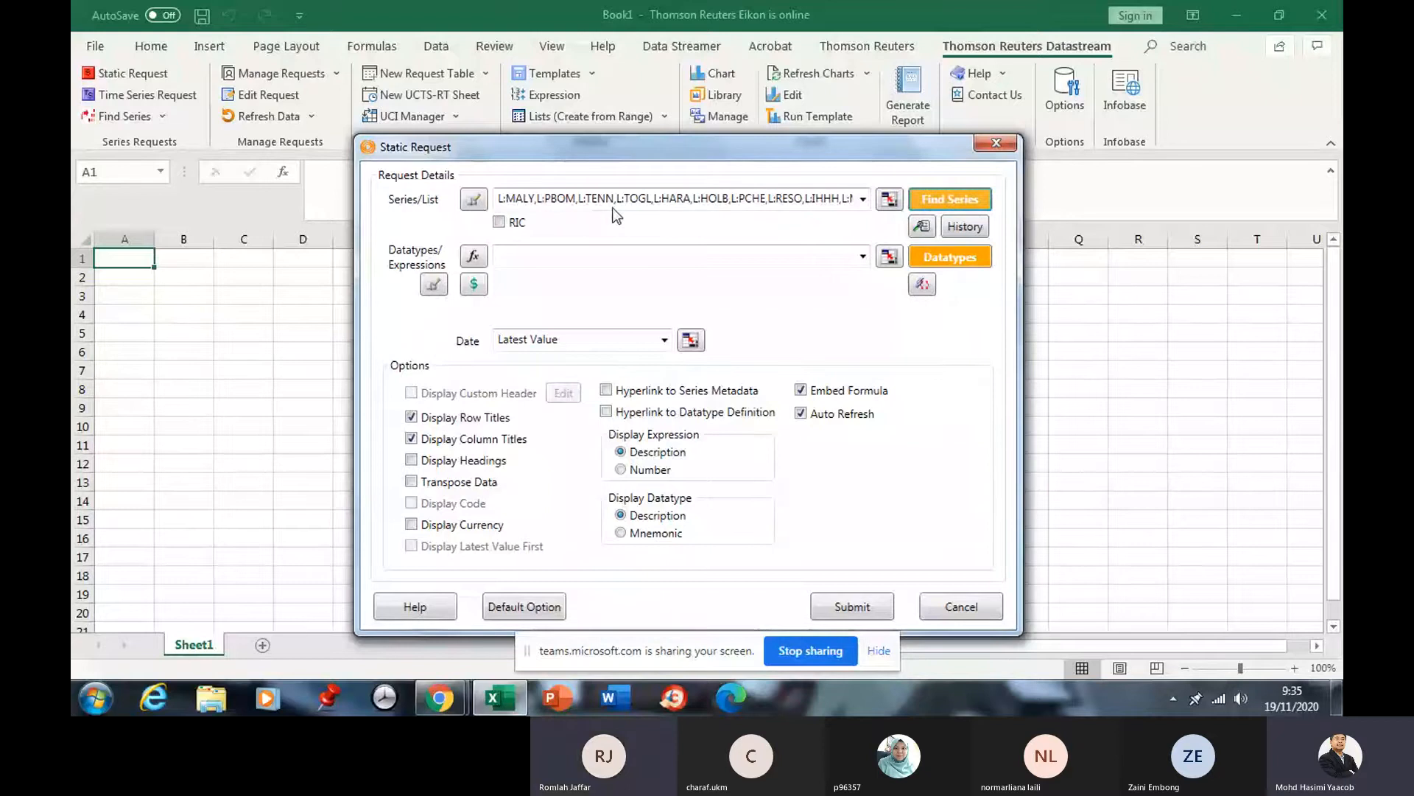
double_click(577, 206)
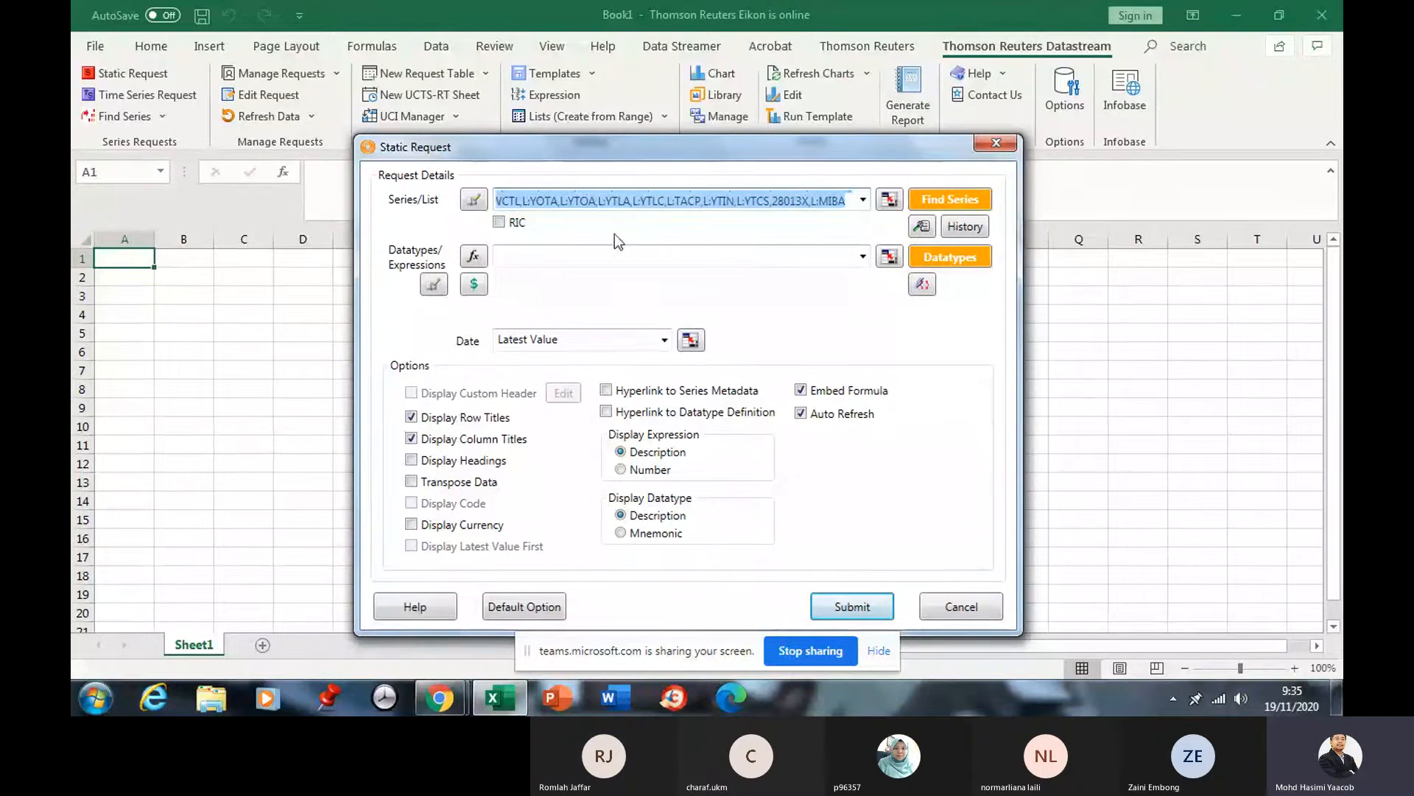
click(503, 257)
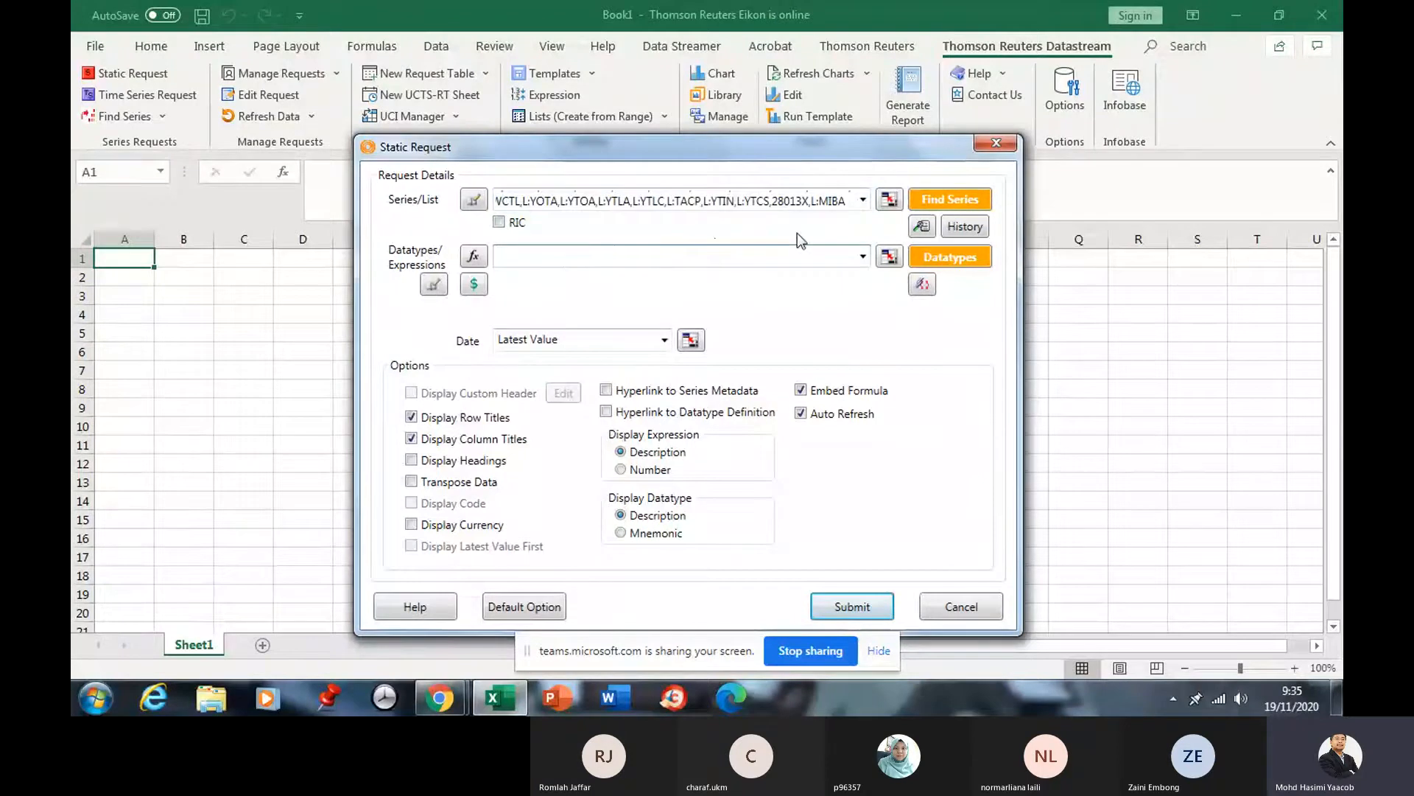
Search Navigator datatypes for 'mn' and filter to Static, leaving 27 IBES mean items.
click(937, 257)
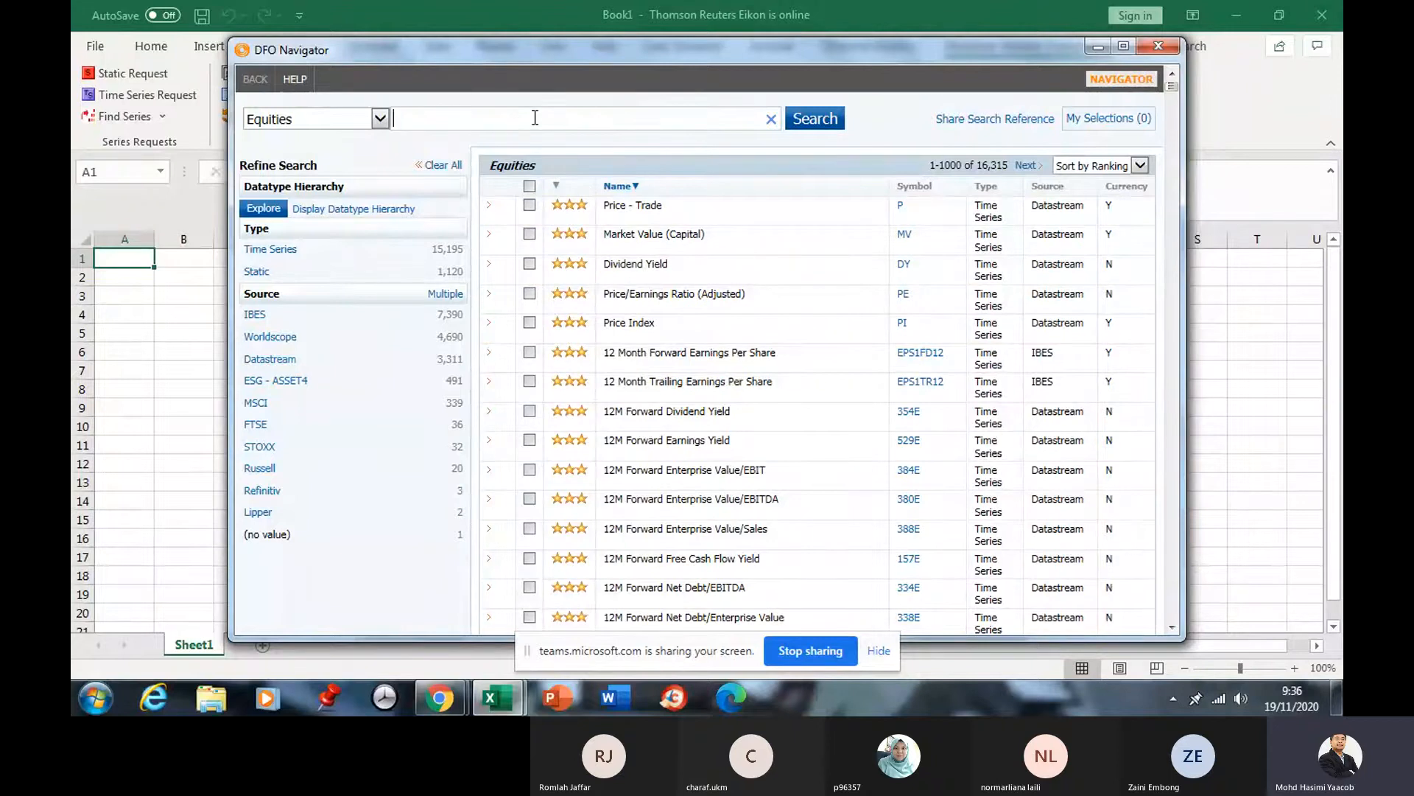
text(mne)
click(808, 127)
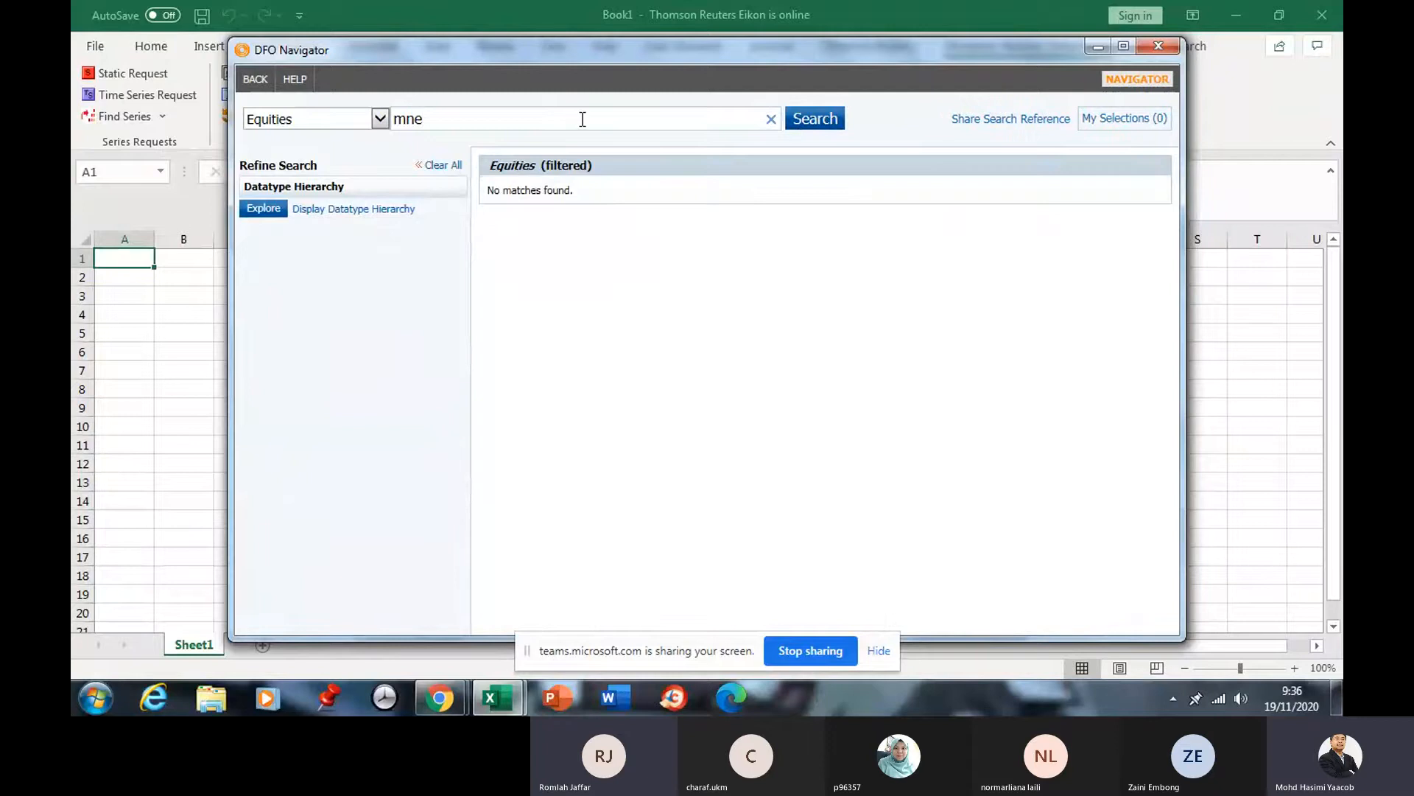
key(BackSpace)
key(BackSpace)
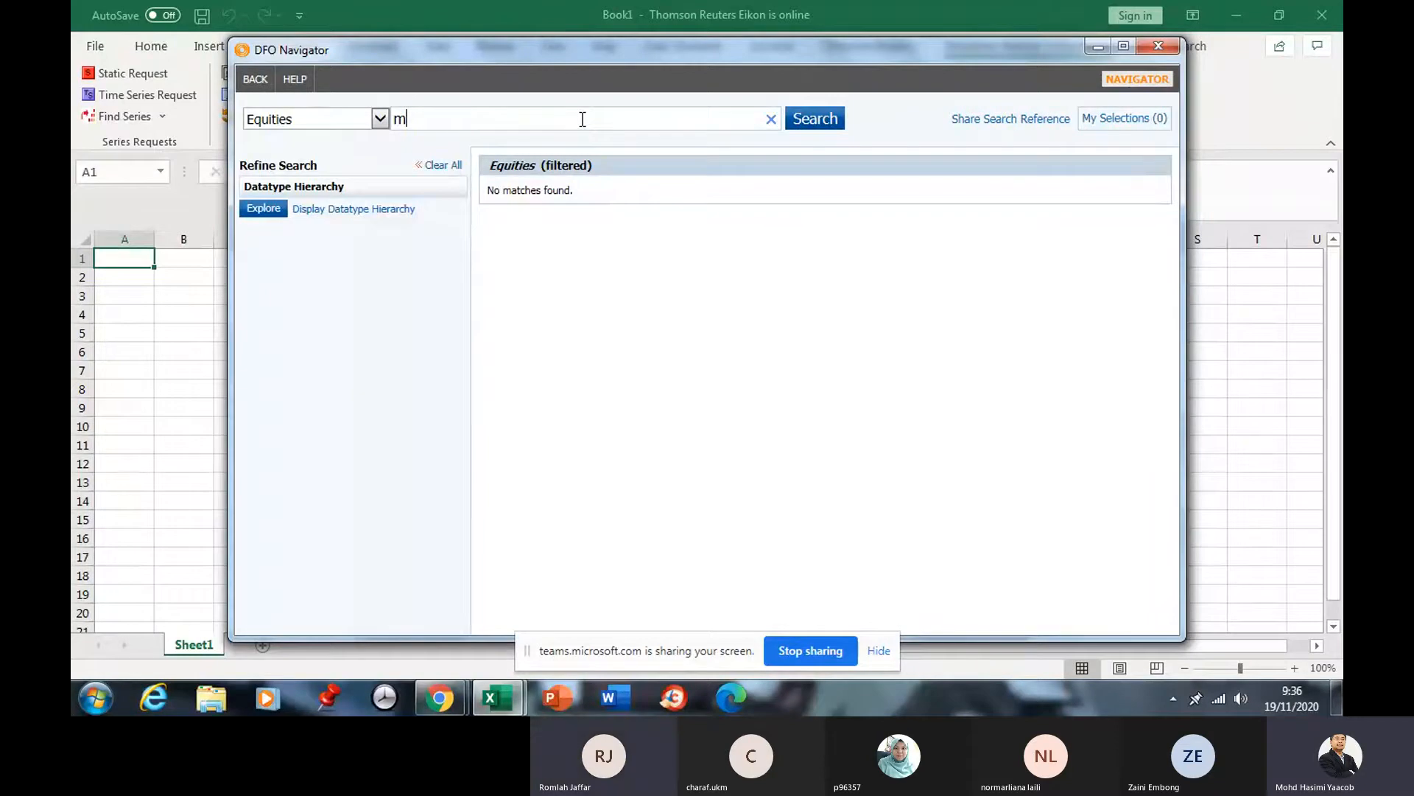
click(806, 124)
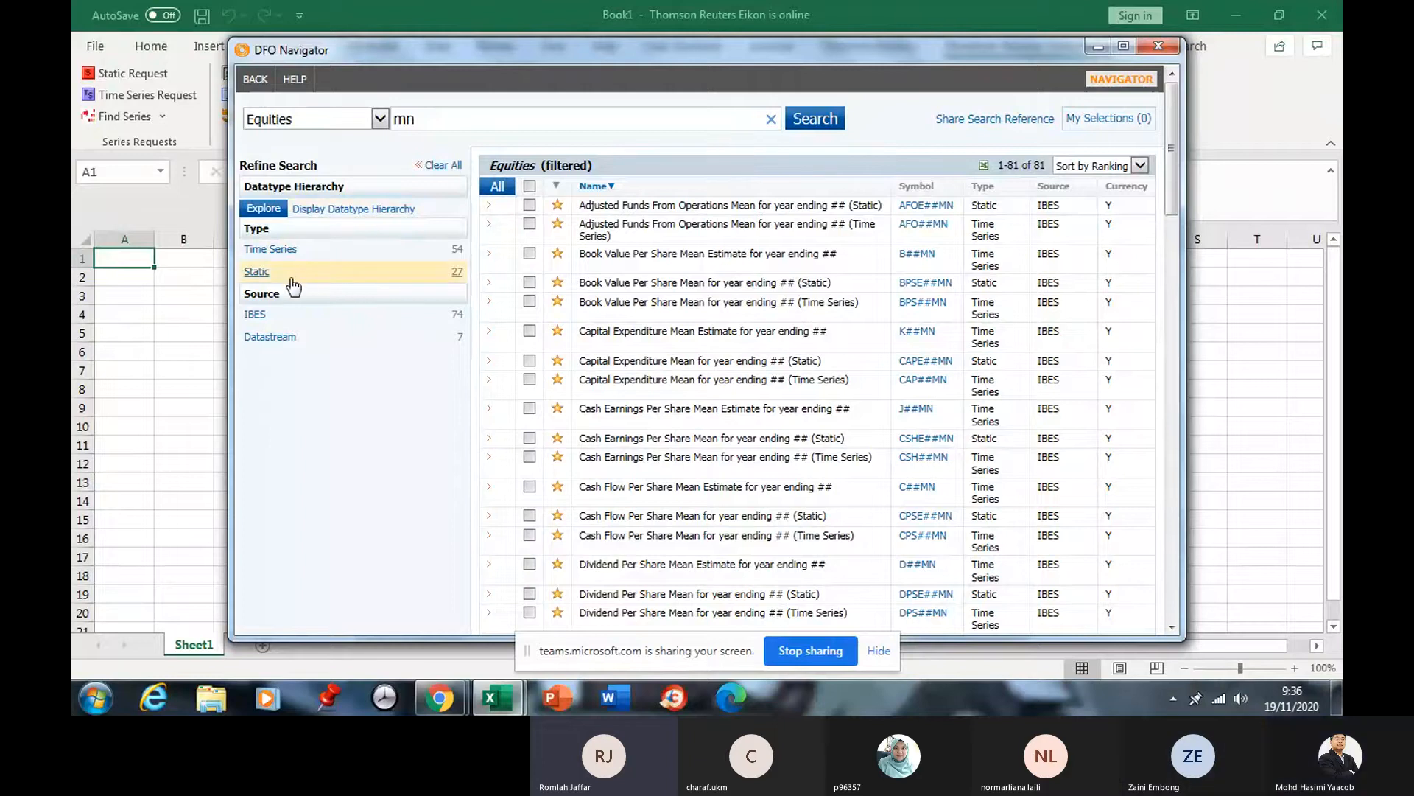
click(257, 272)
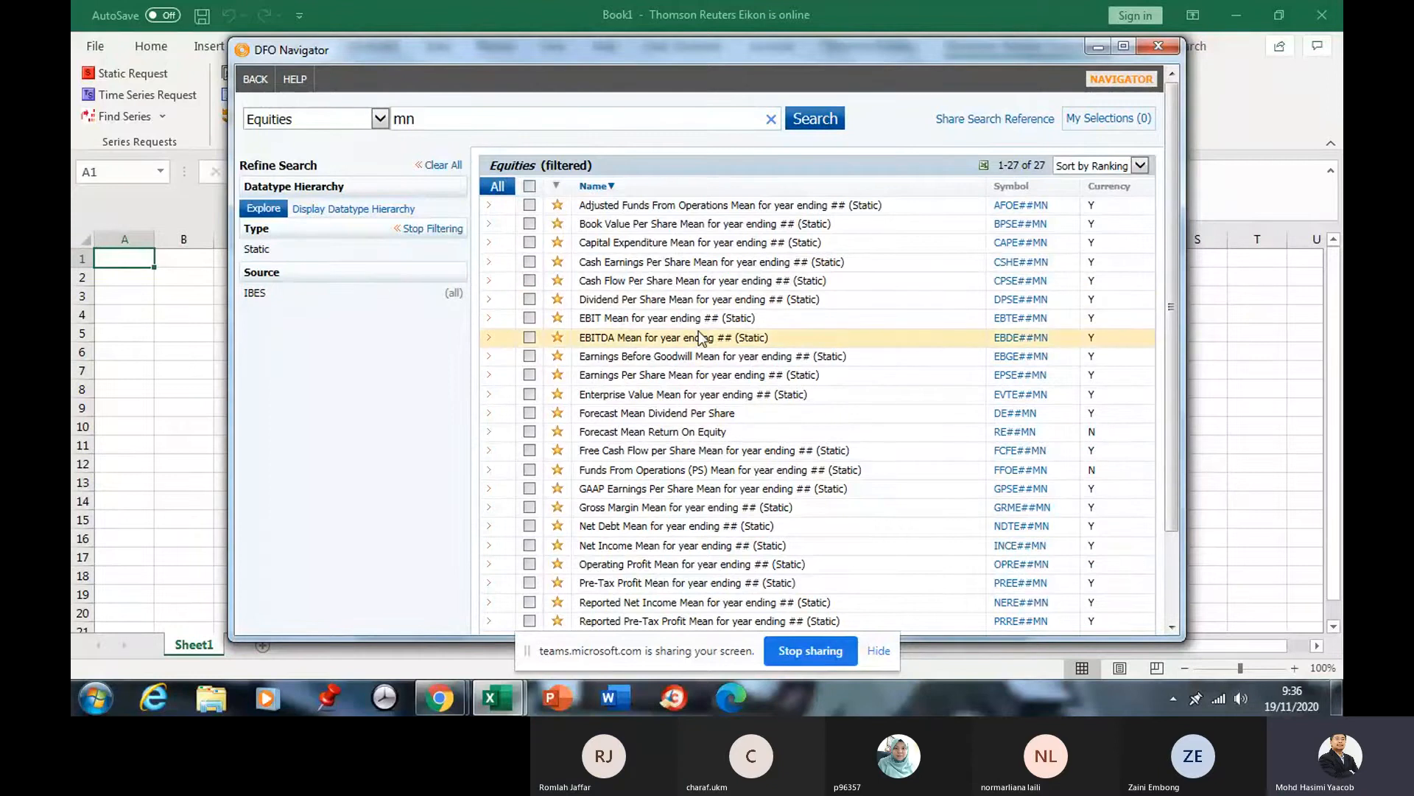
scroll(700, 337, down, 3)
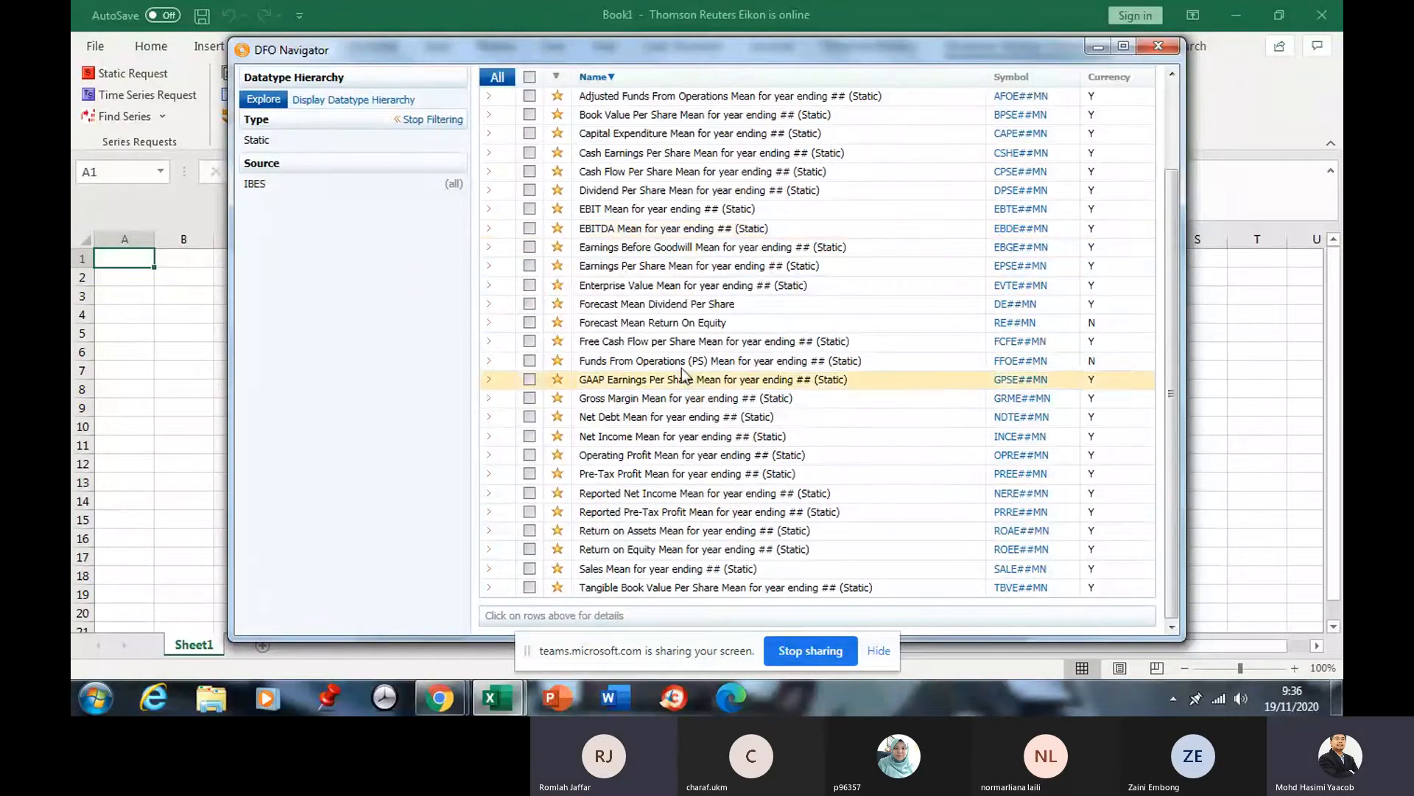
scroll(684, 376, up, 3)
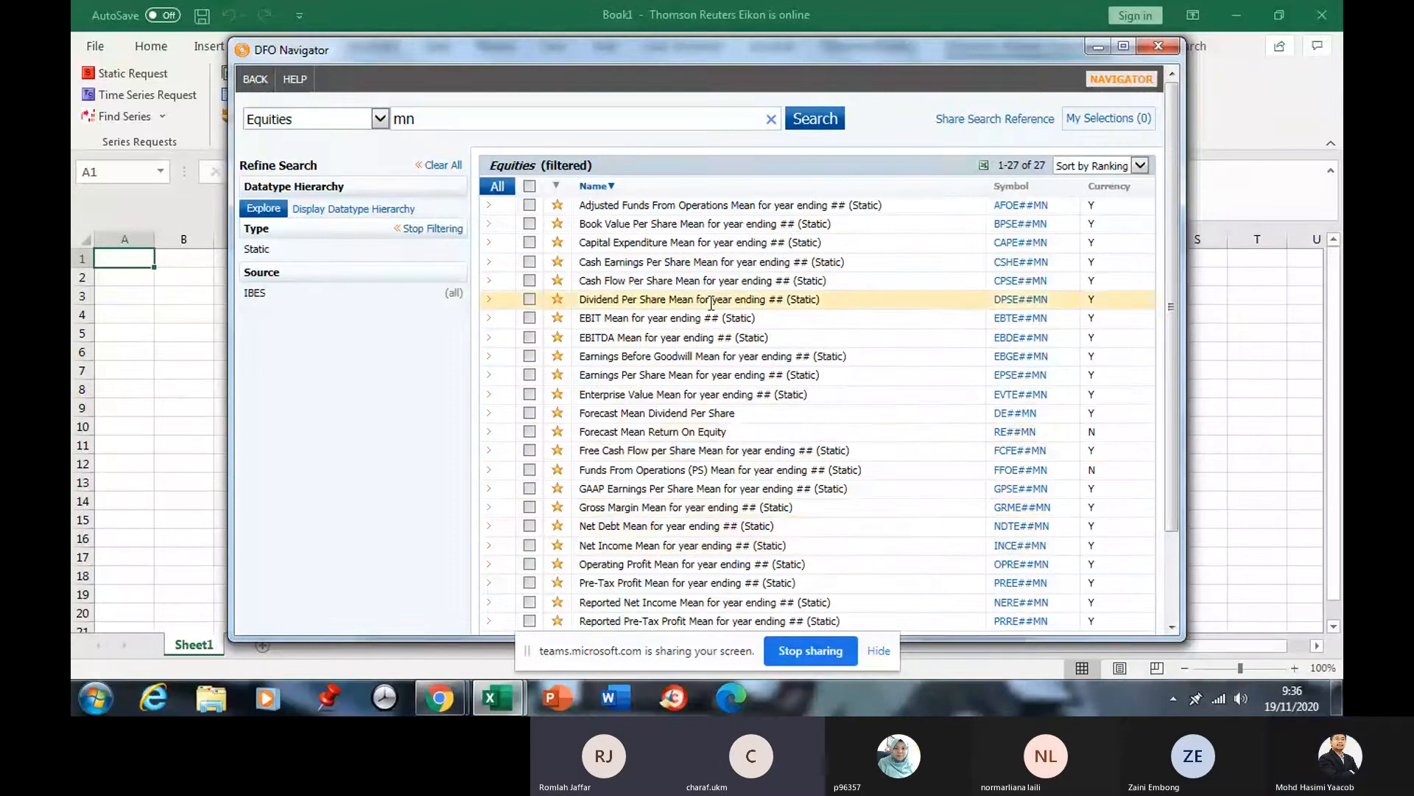
Remove the Static filter so all 81 'mn' matches show, then clear the search term.
click(379, 119)
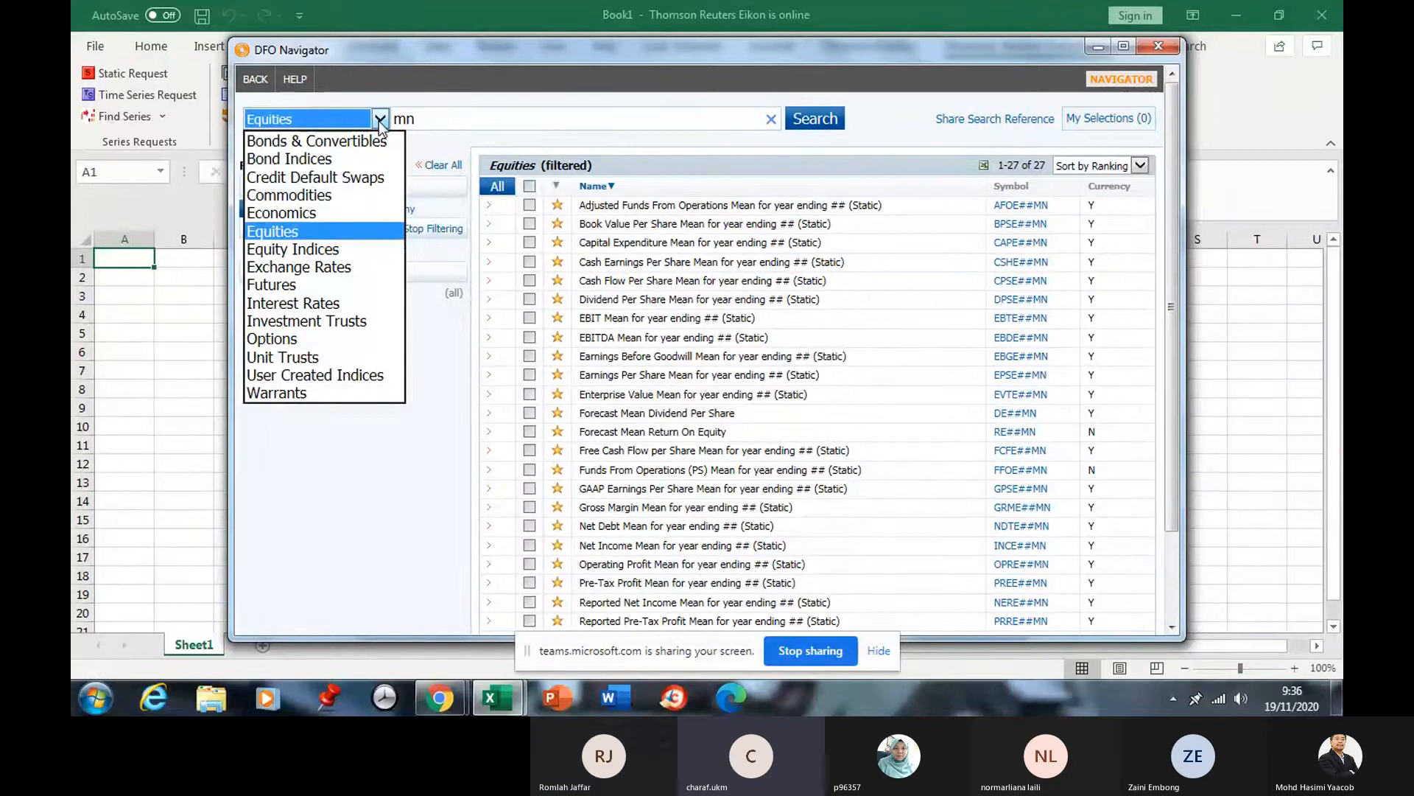
click(463, 119)
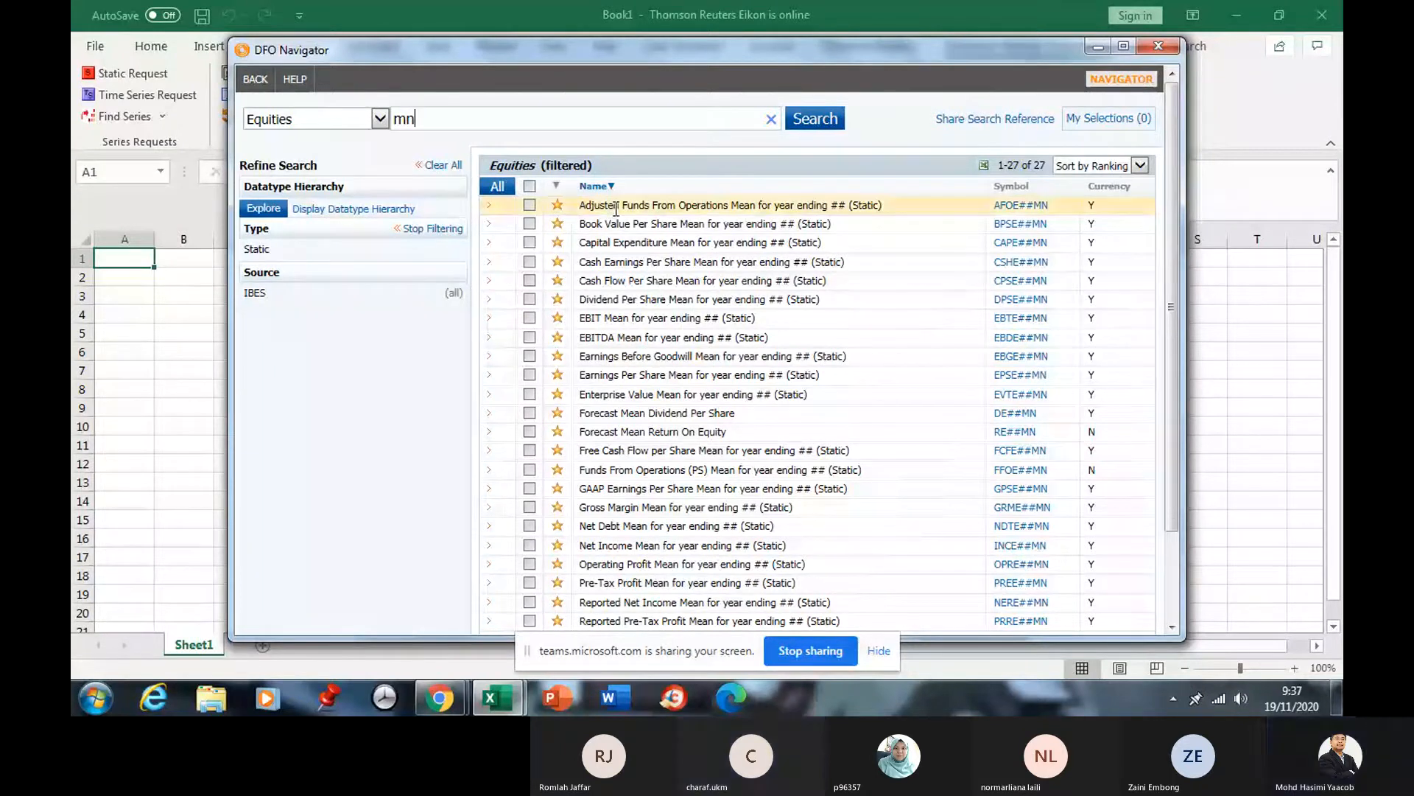
click(414, 229)
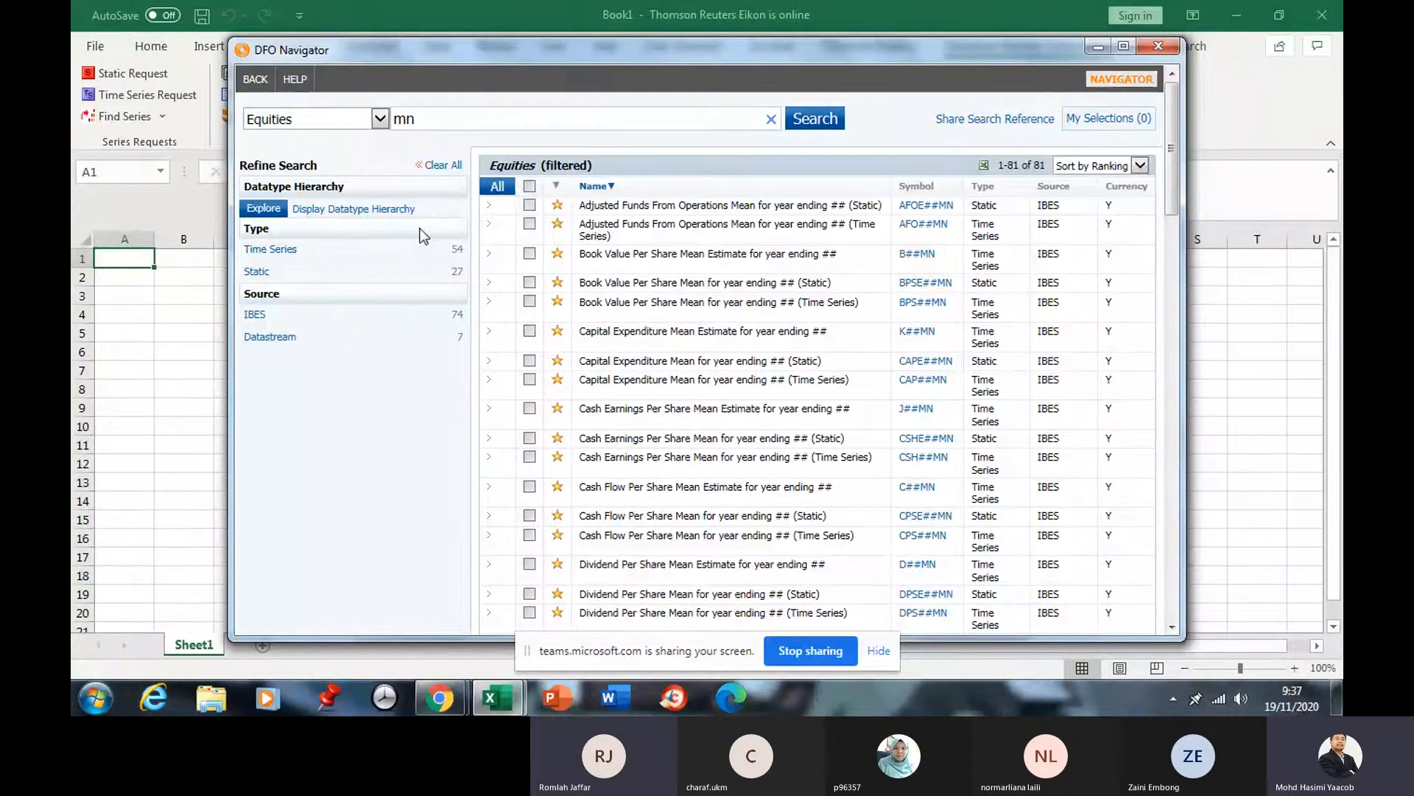
scroll(549, 273, down, 6)
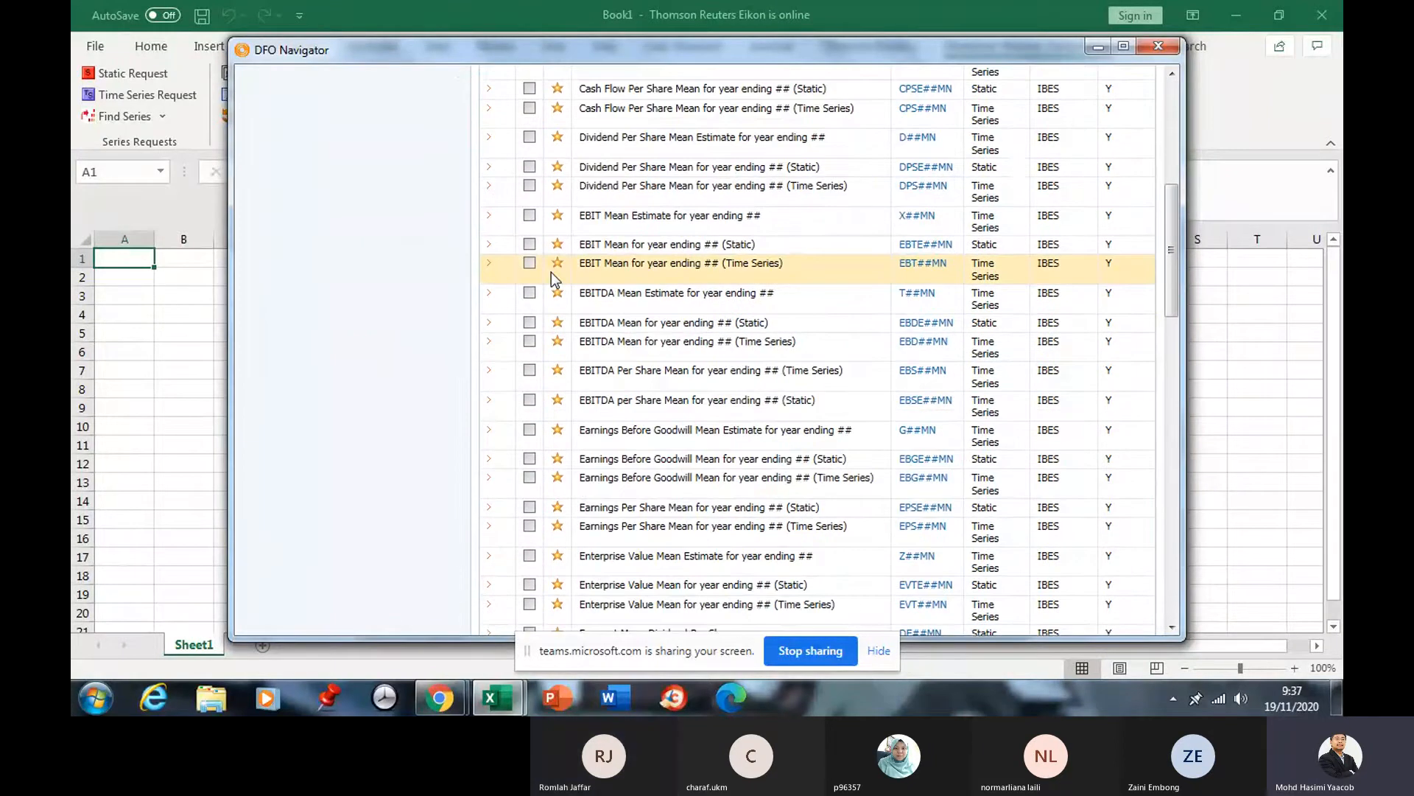
scroll(554, 279, down, 15)
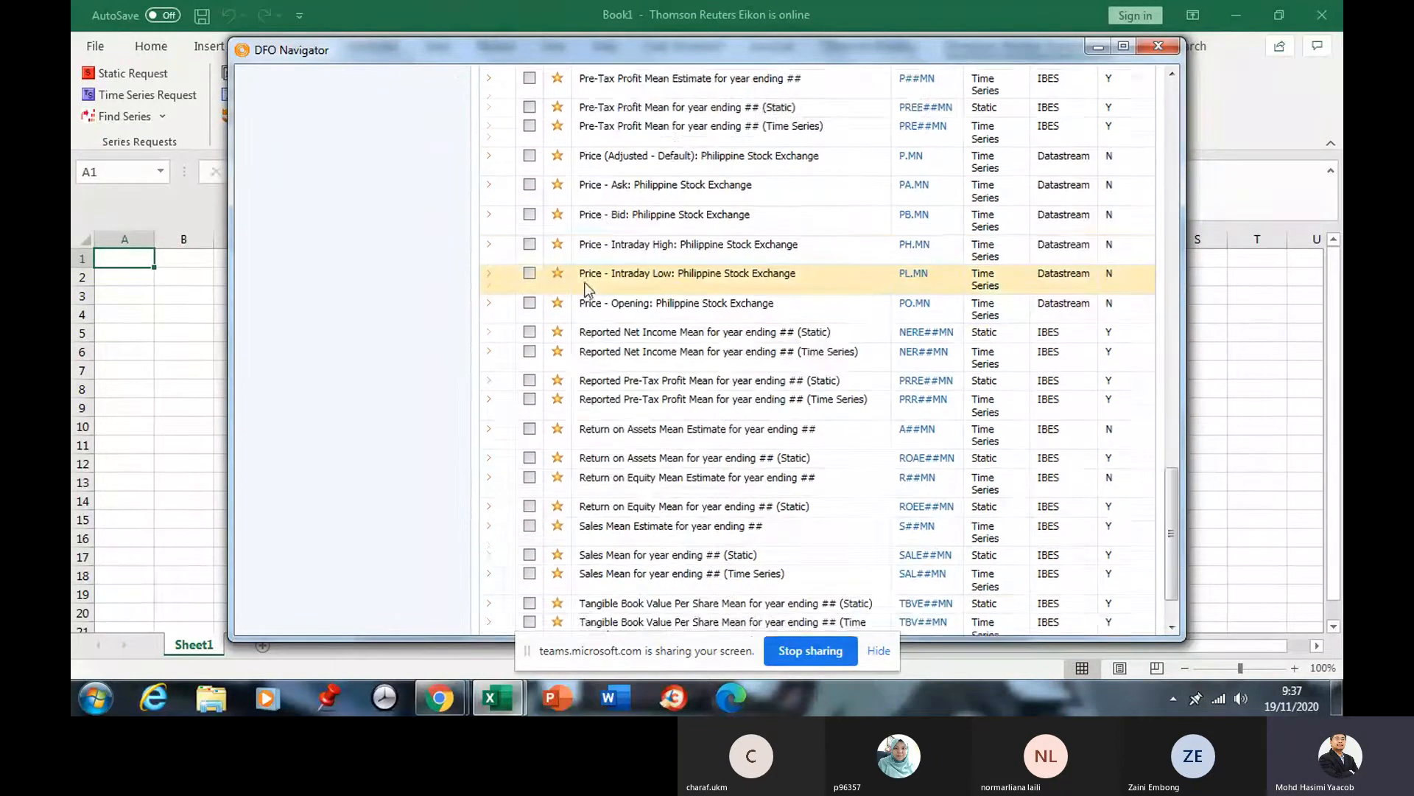
scroll(588, 289, down, 3)
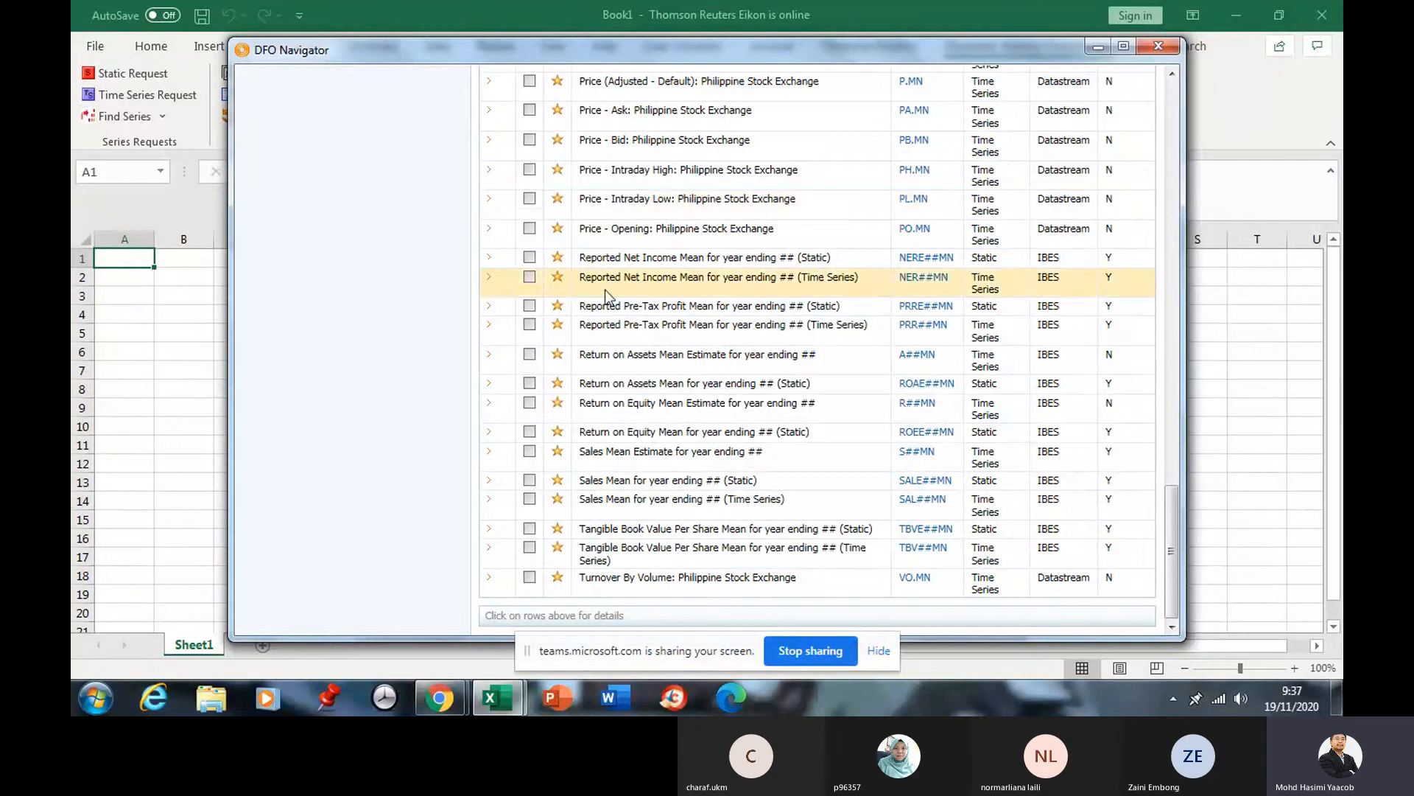
scroll(663, 309, up, 5)
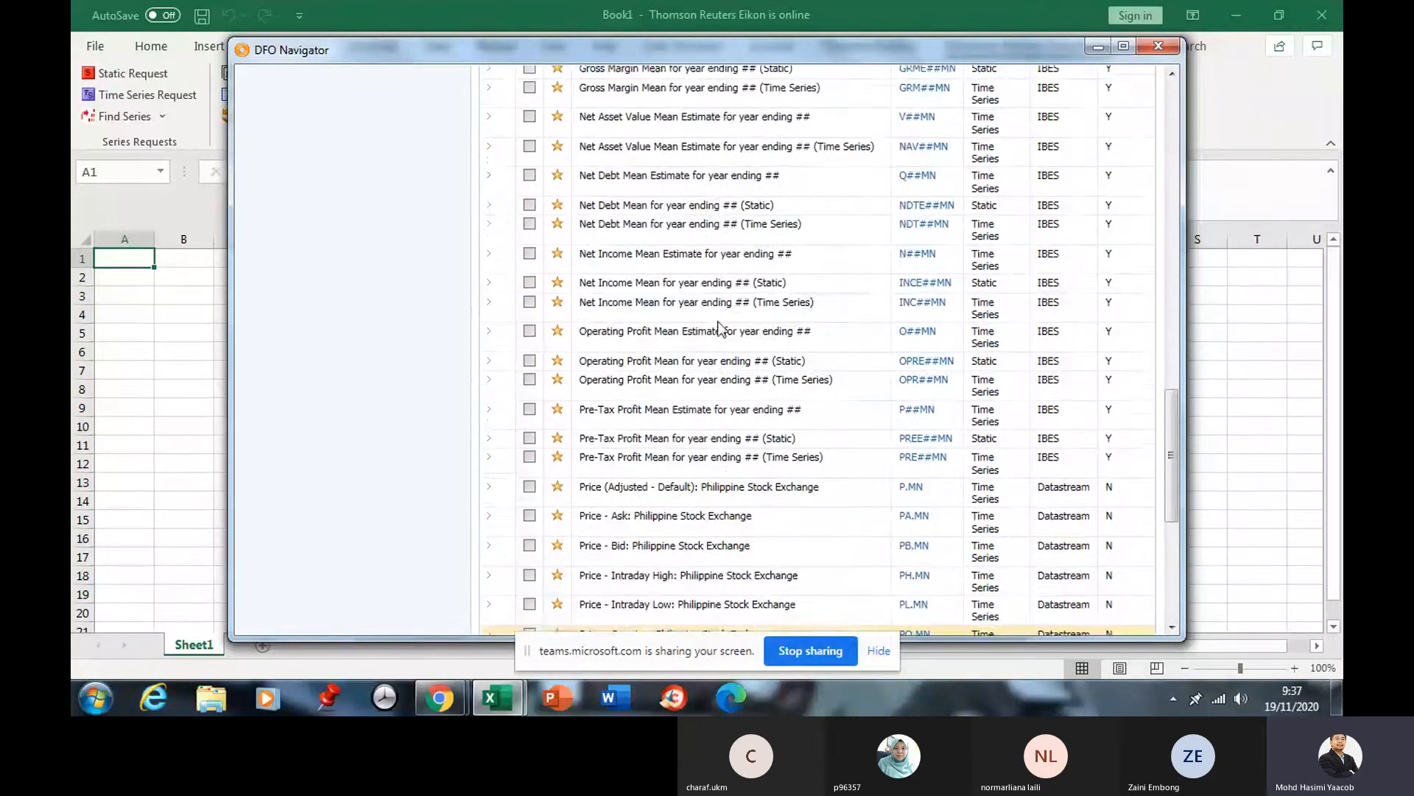
scroll(719, 324, up, 15)
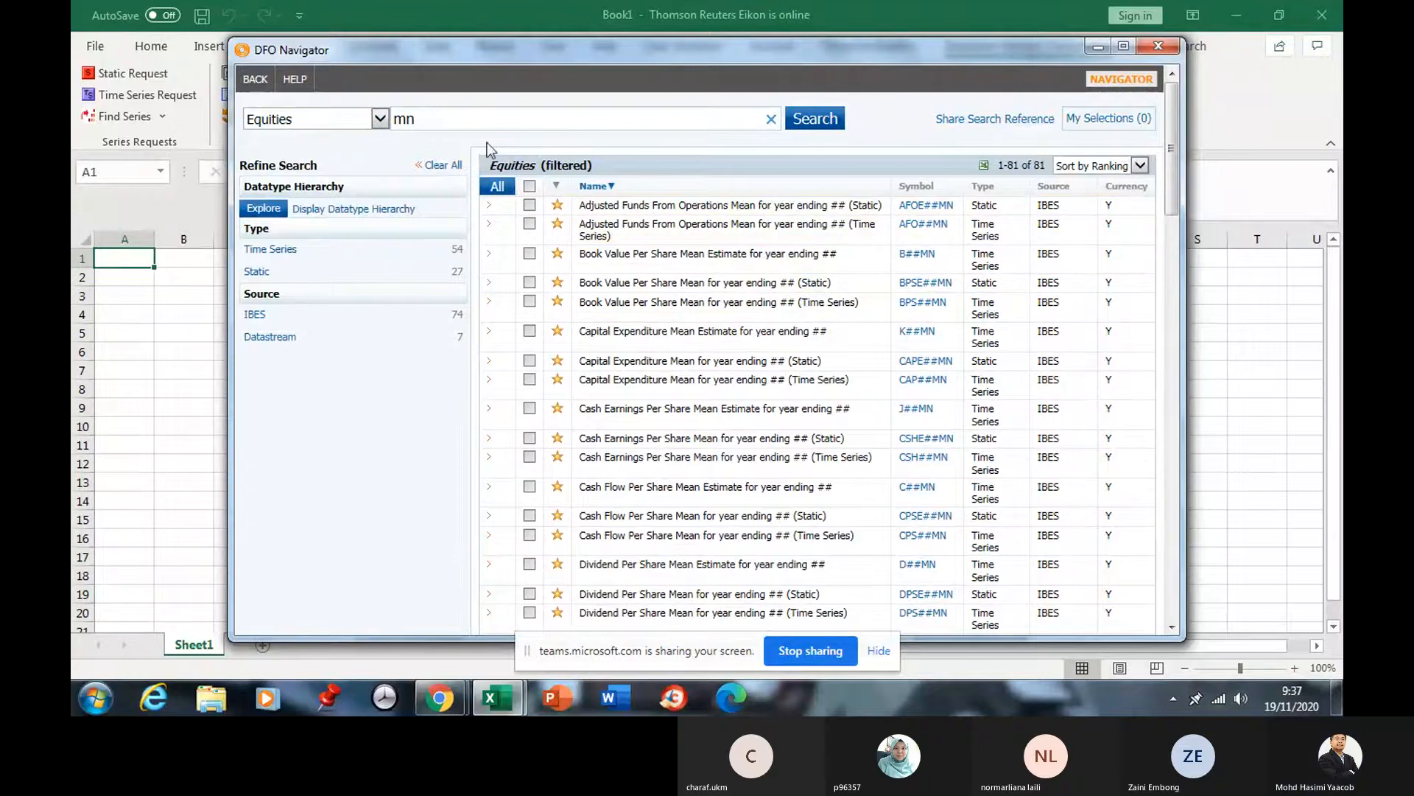
key(BackSpace)
key(BackSpace)
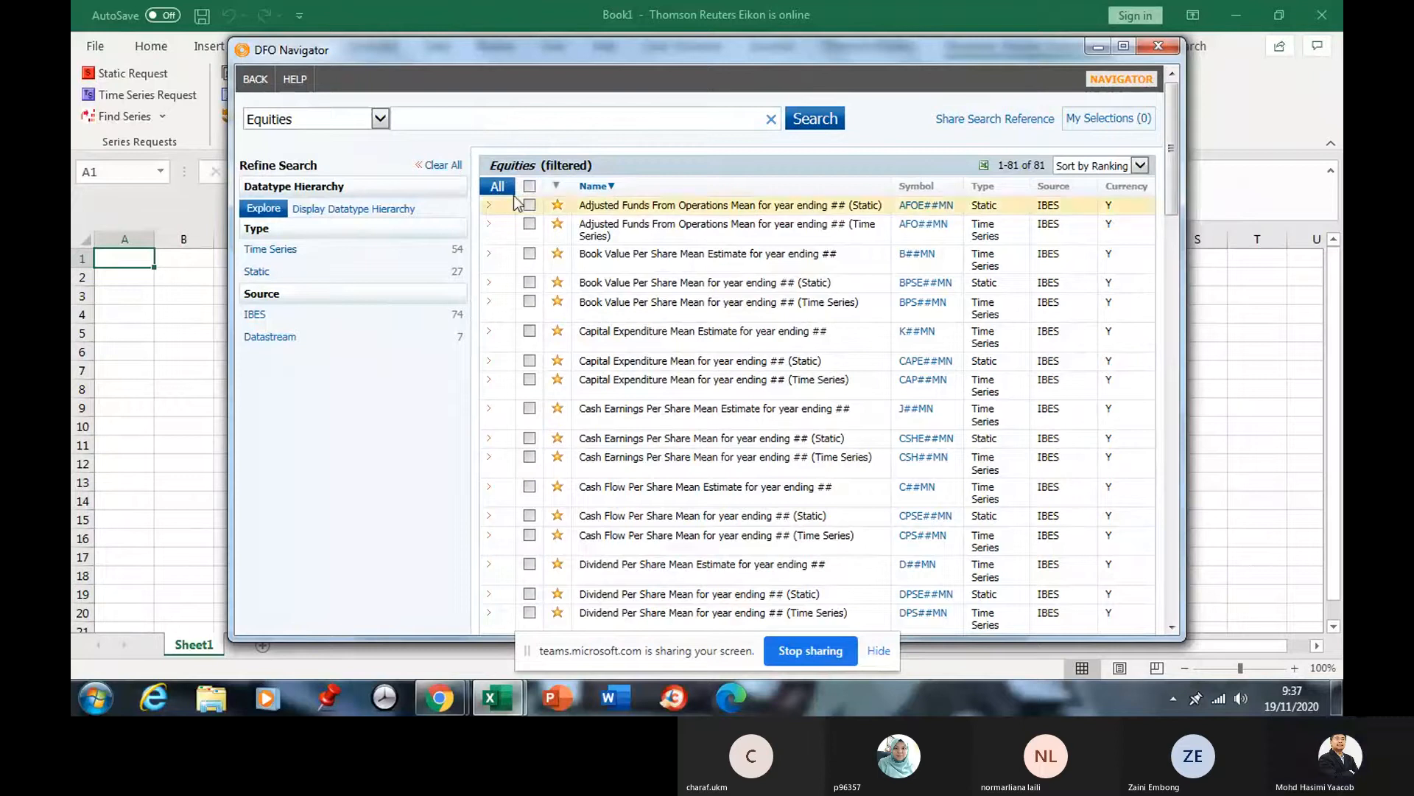
Clear all filters and tick Code - Local and Code - Sedol in the equity datatype list.
click(445, 165)
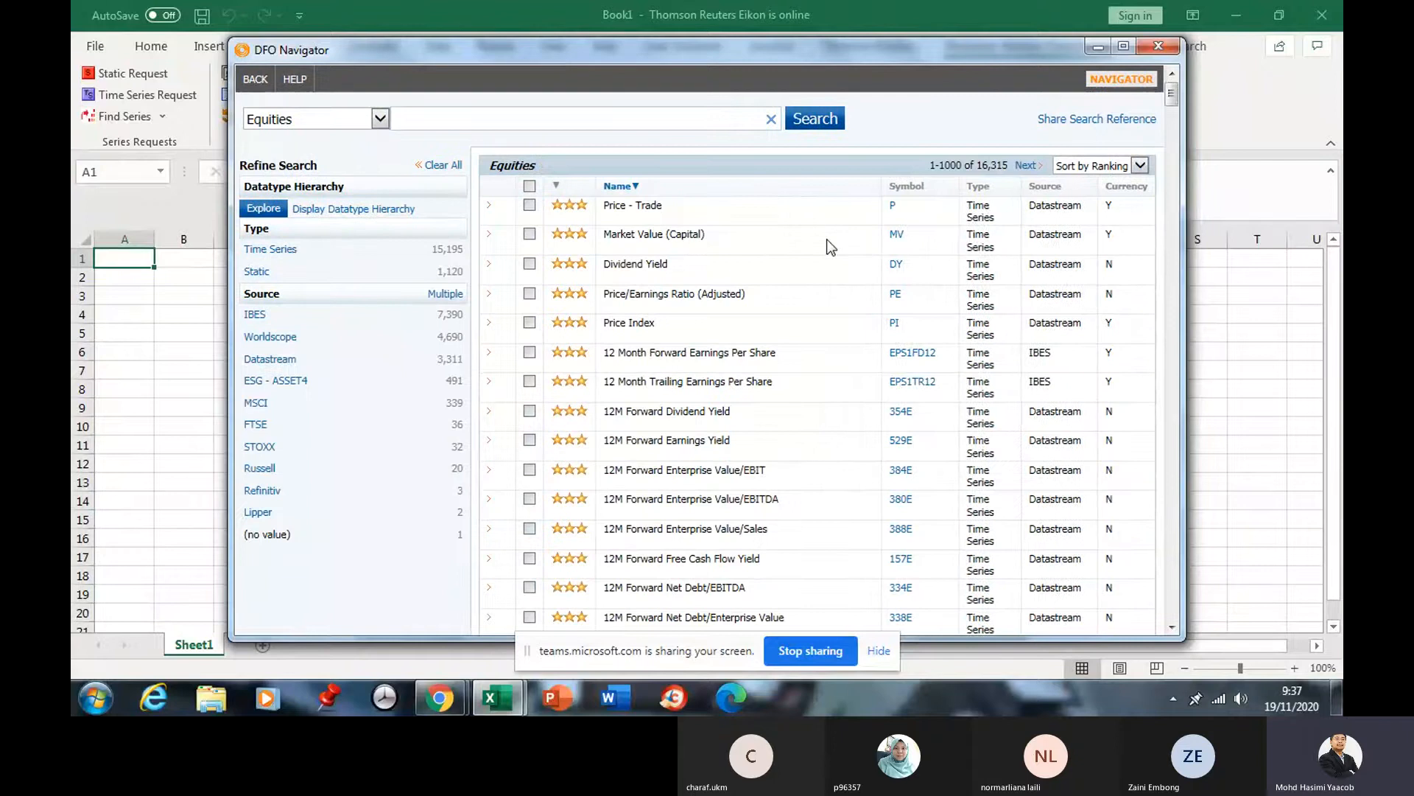
scroll(774, 254, down, 3)
scroll(763, 265, down, 3)
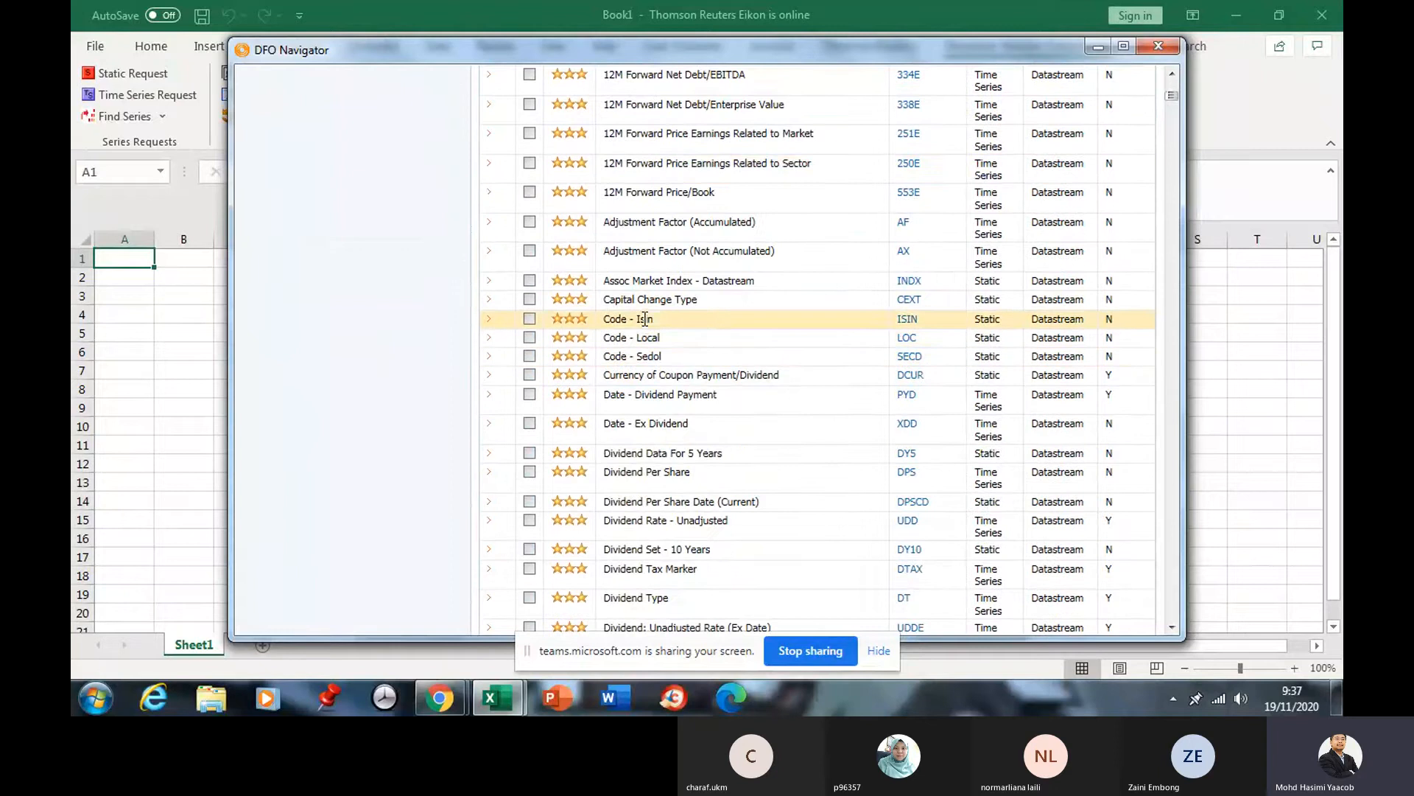
click(530, 336)
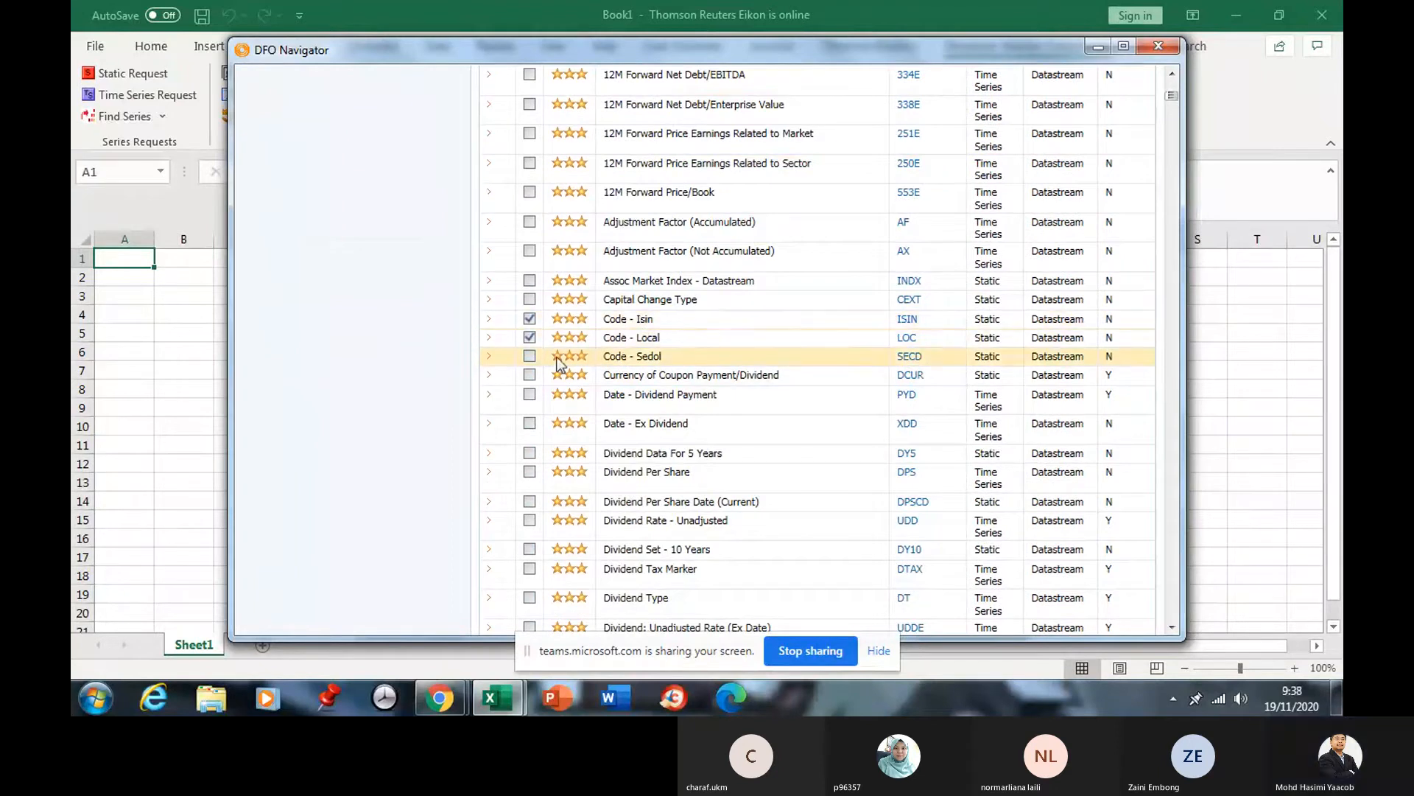
click(530, 356)
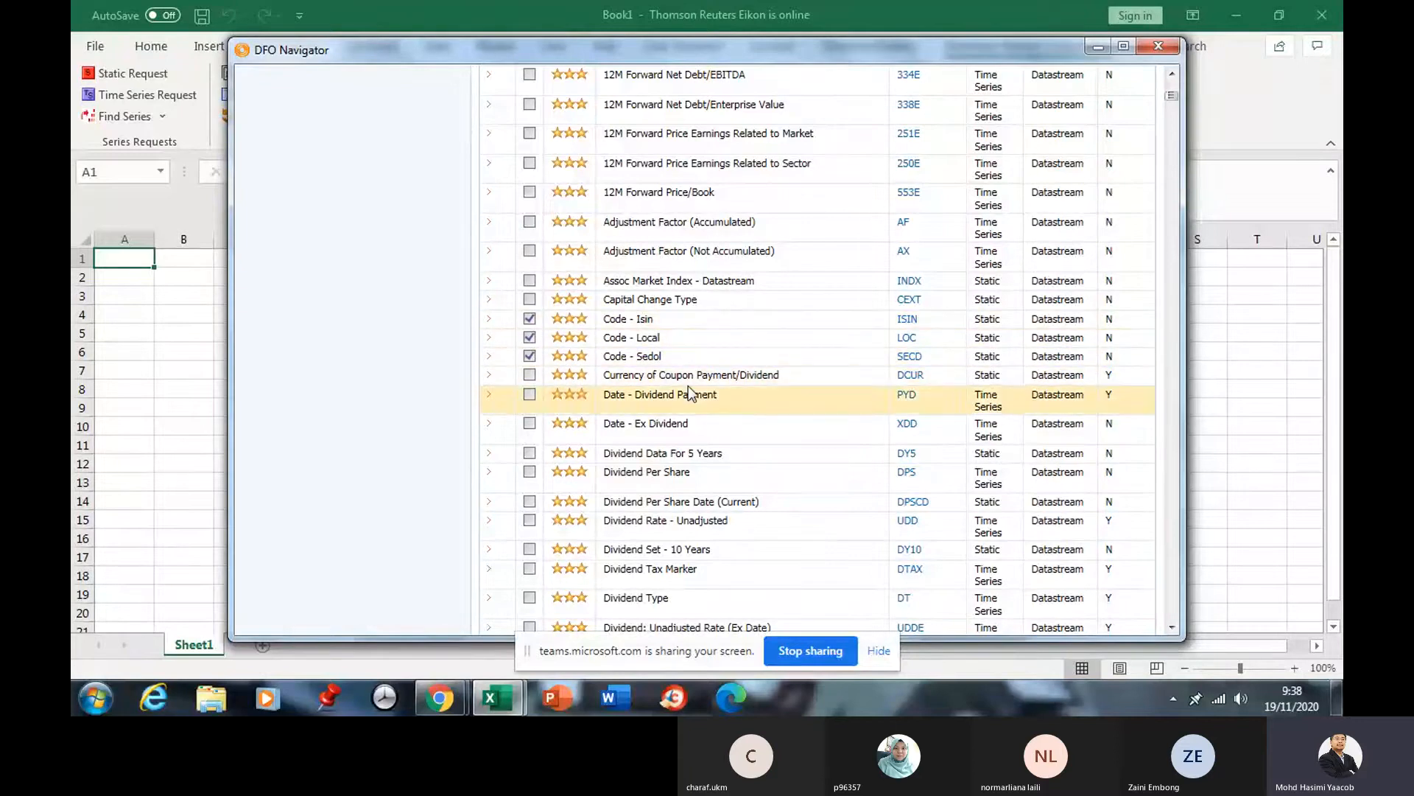
scroll(688, 386, down, 7)
scroll(693, 395, down, 7)
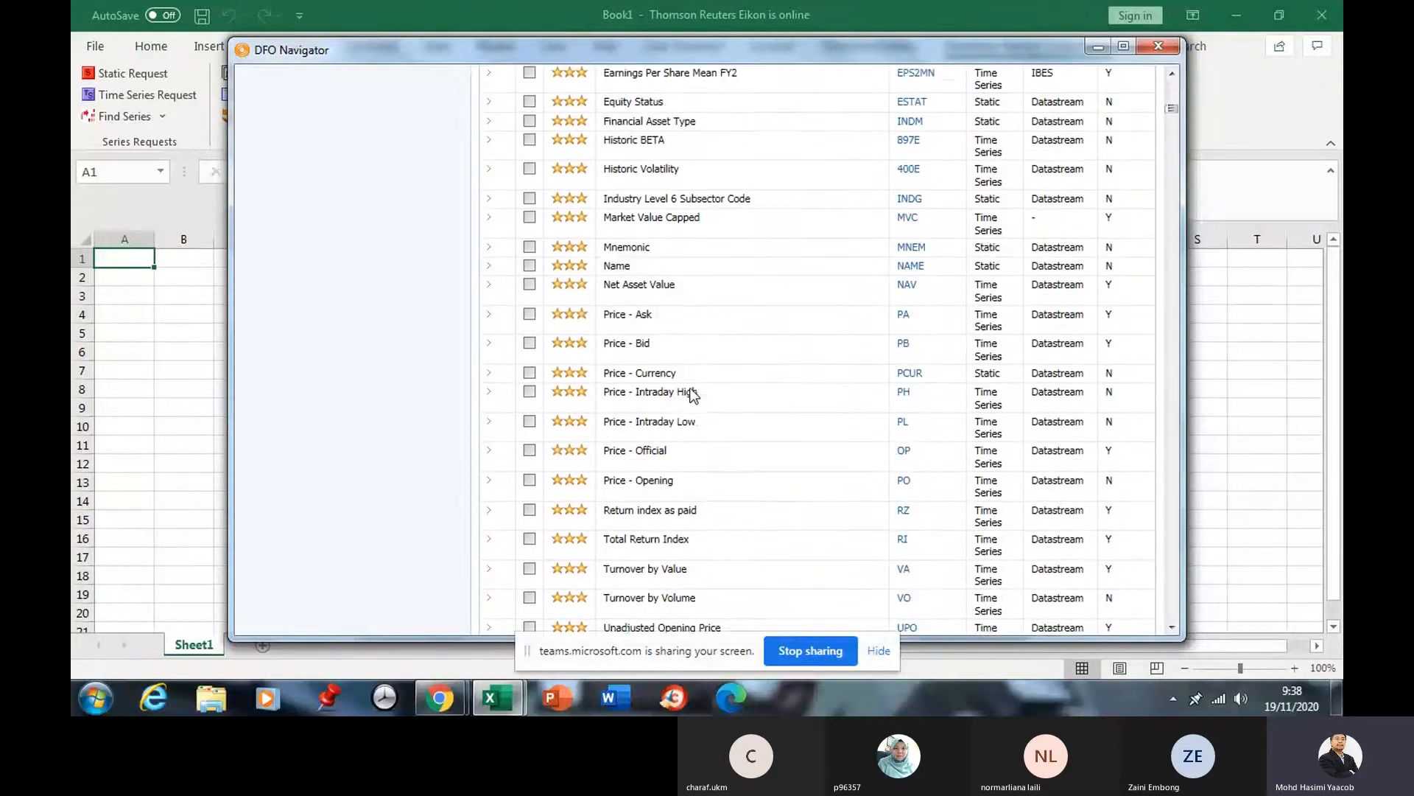
scroll(691, 389, down, 12)
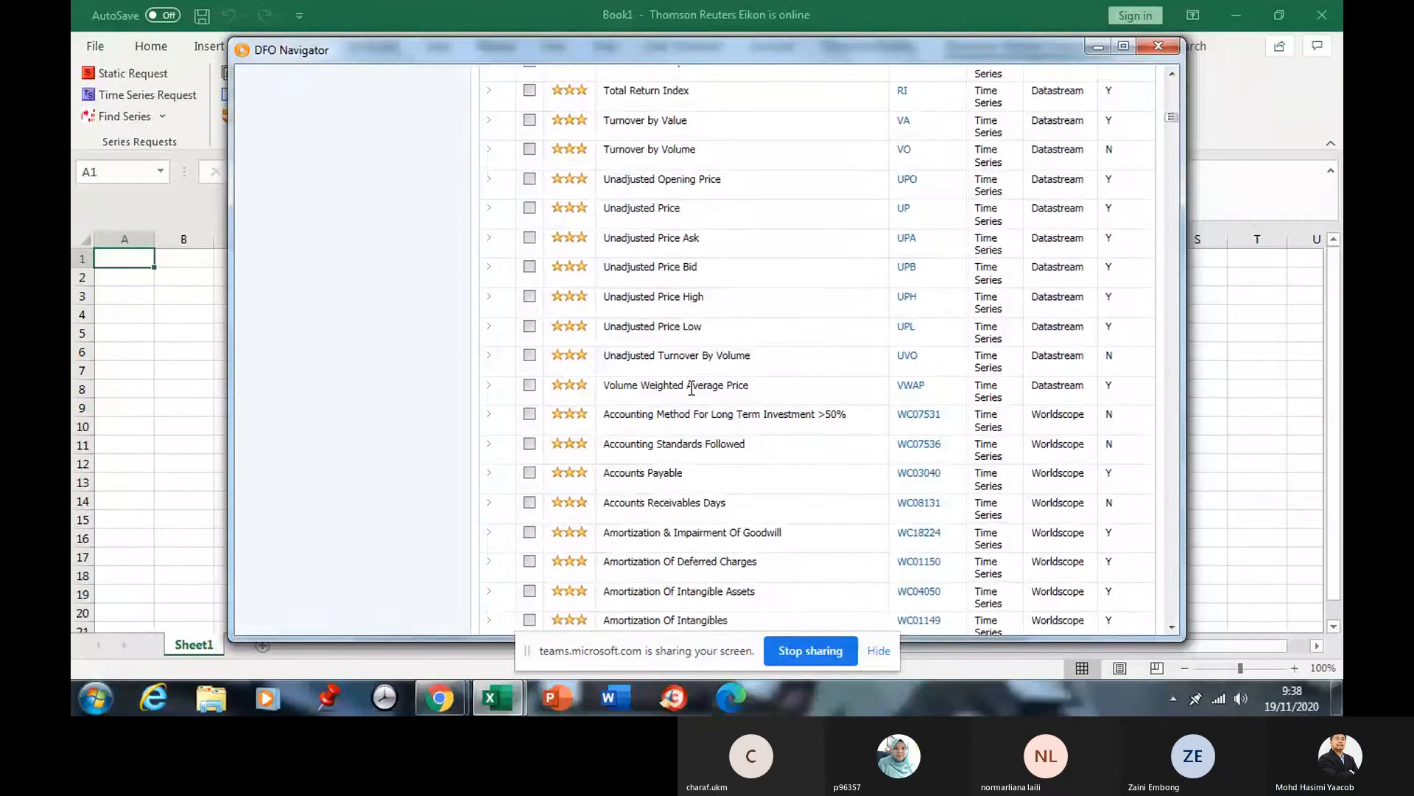
scroll(691, 391, down, 17)
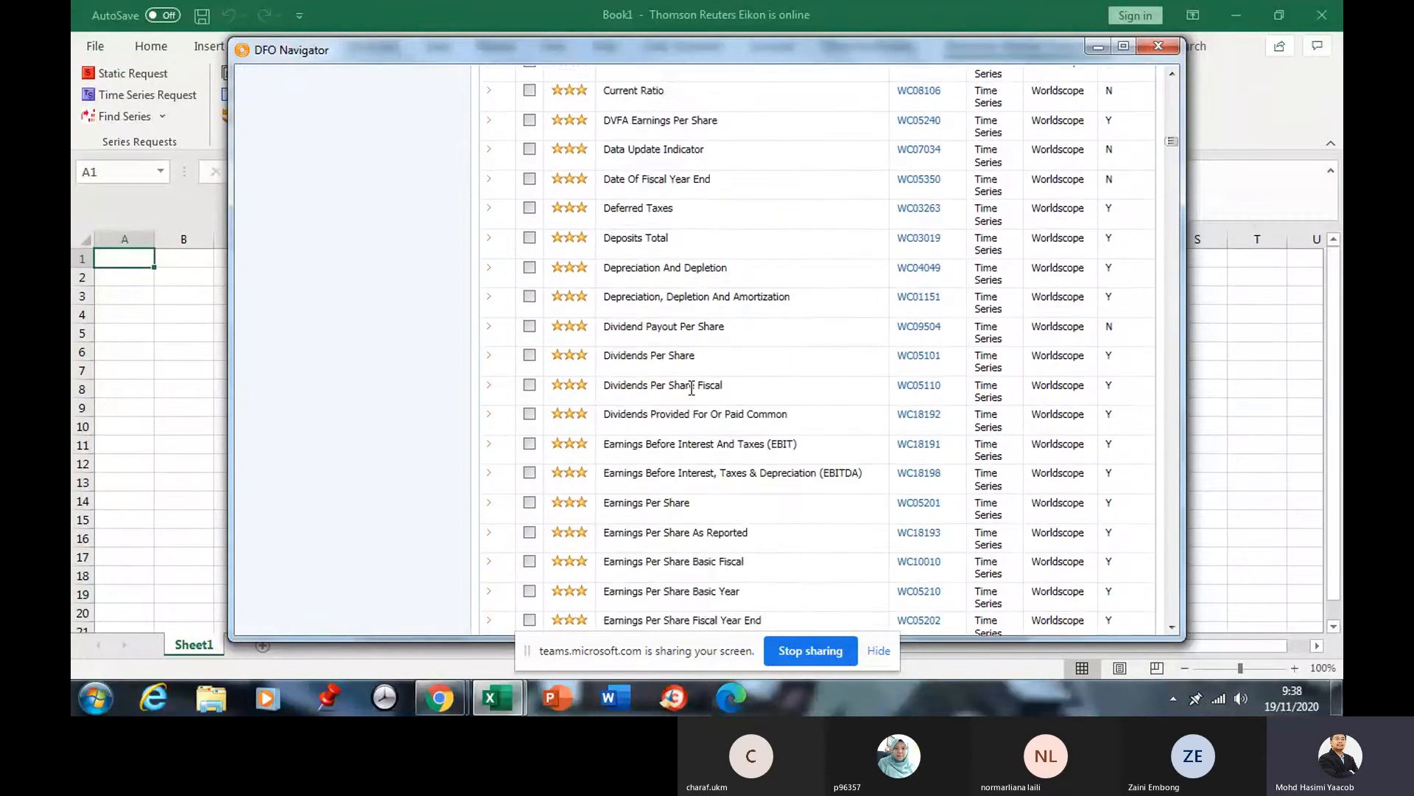
scroll(692, 395, down, 5)
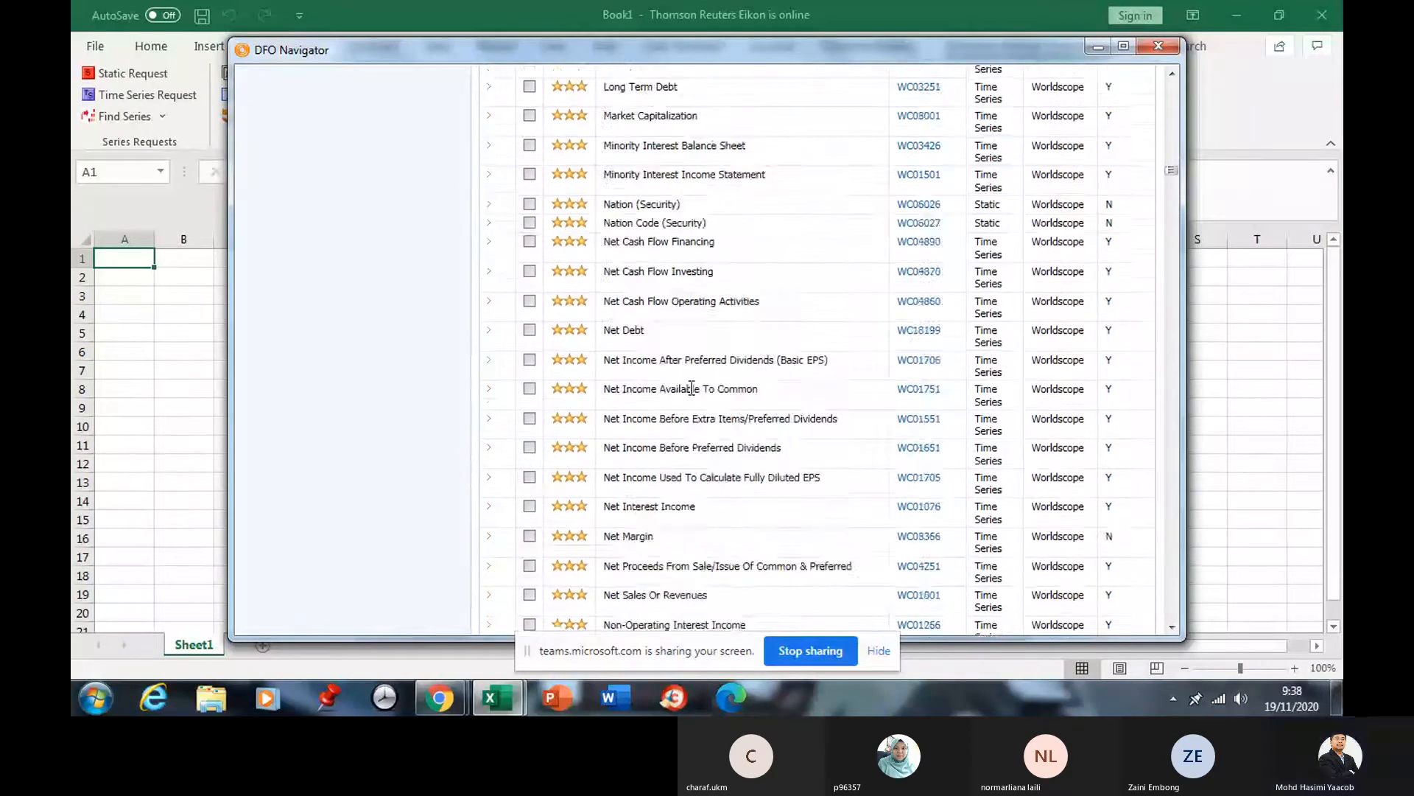
scroll(693, 394, up, 2)
scroll(692, 394, down, 4)
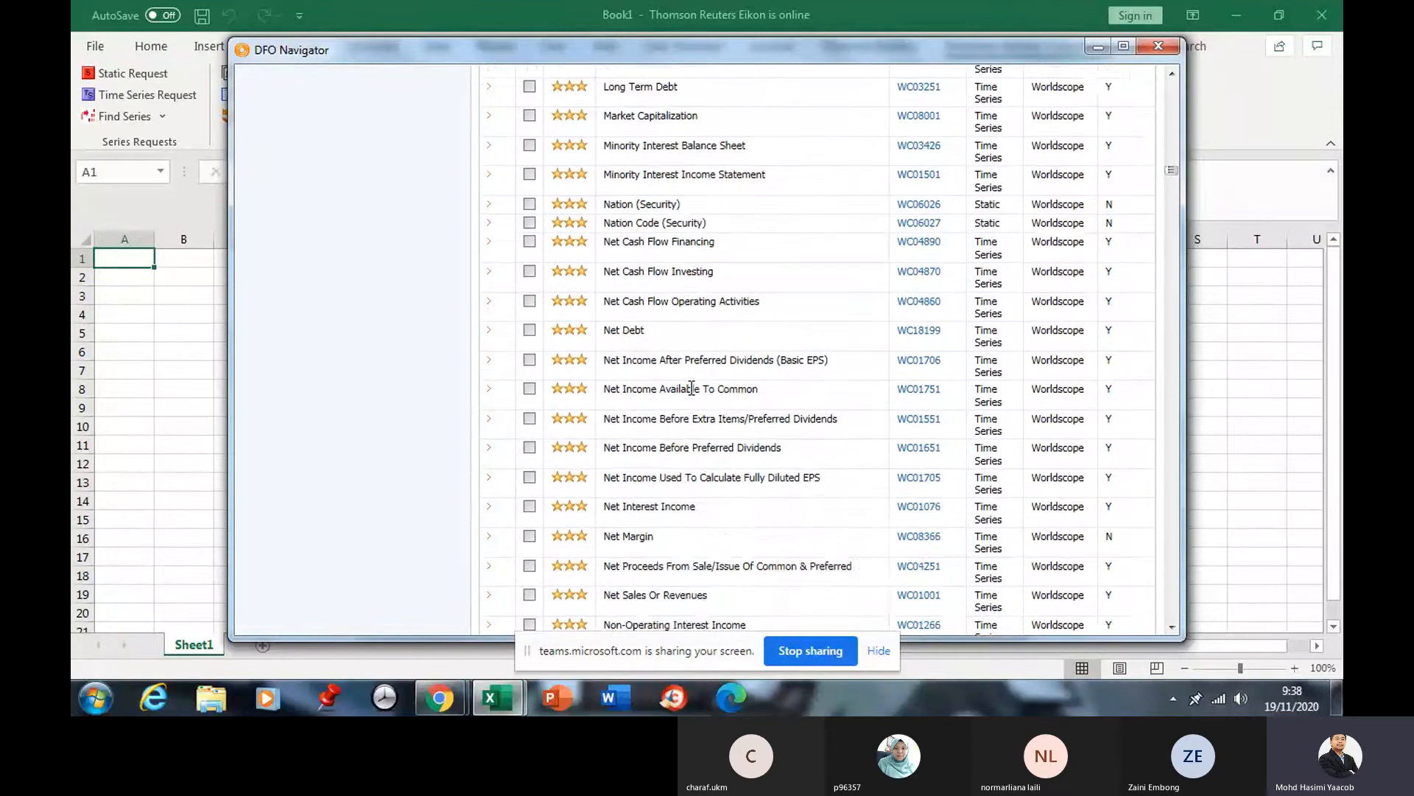
scroll(692, 394, up, 1)
scroll(691, 389, up, 1)
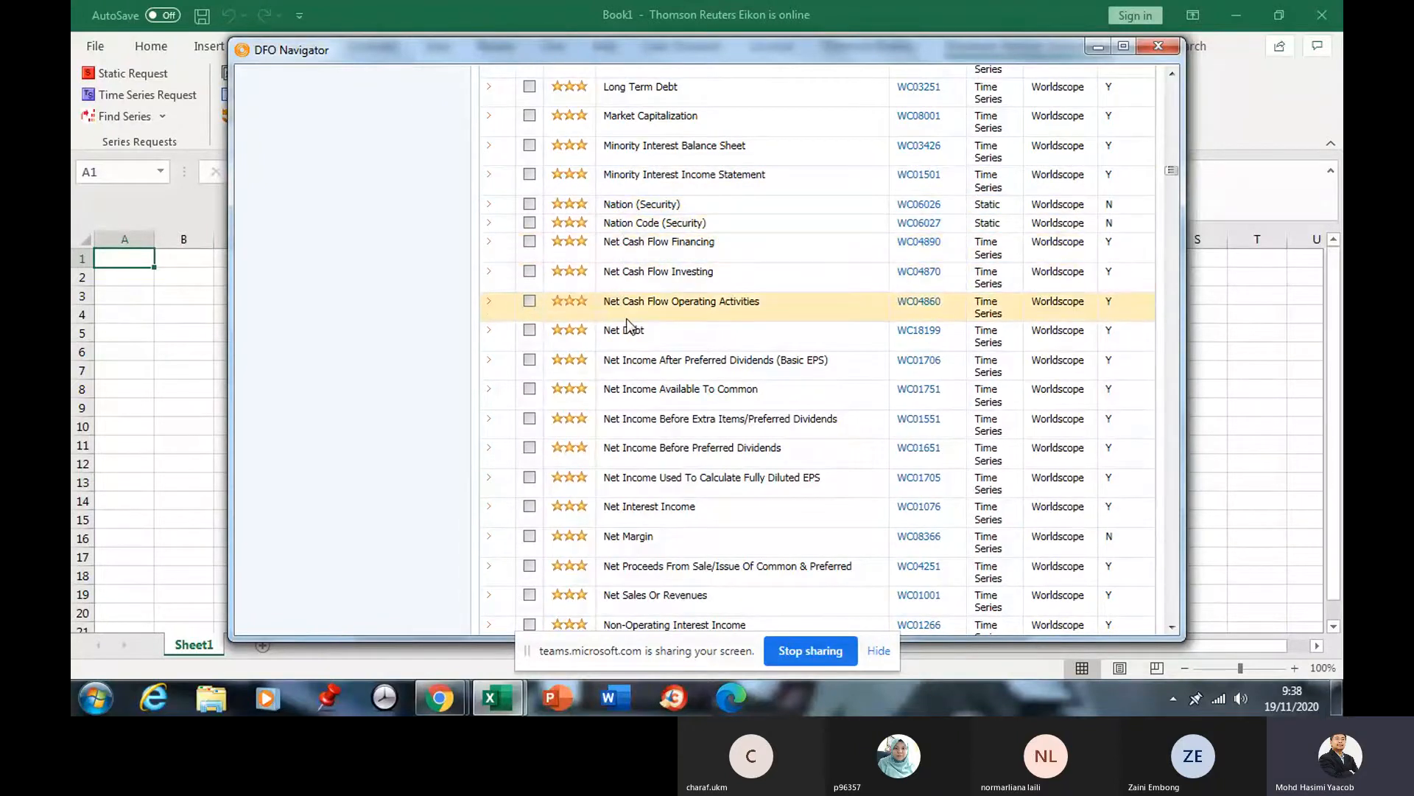
scroll(626, 324, down, 2)
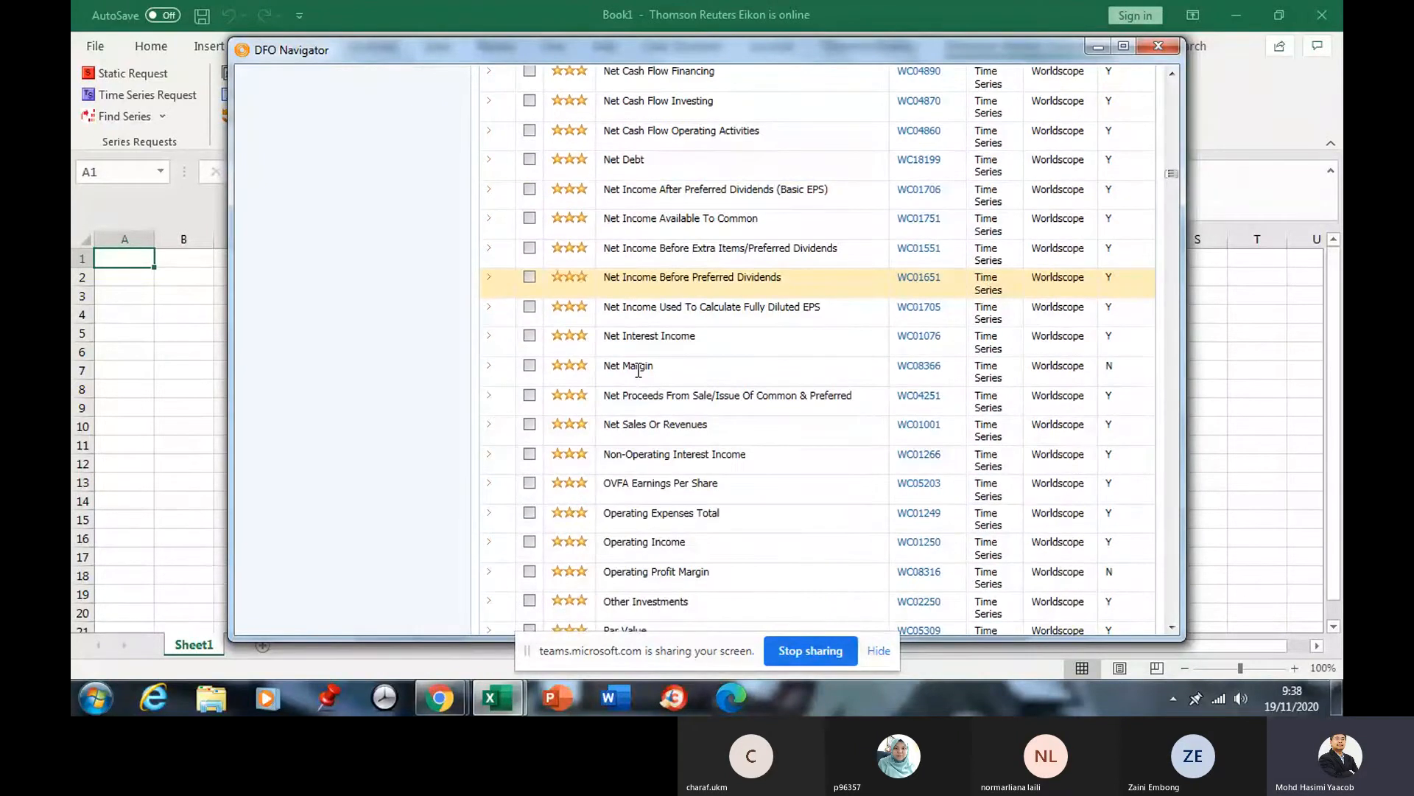
scroll(638, 368, up, 3)
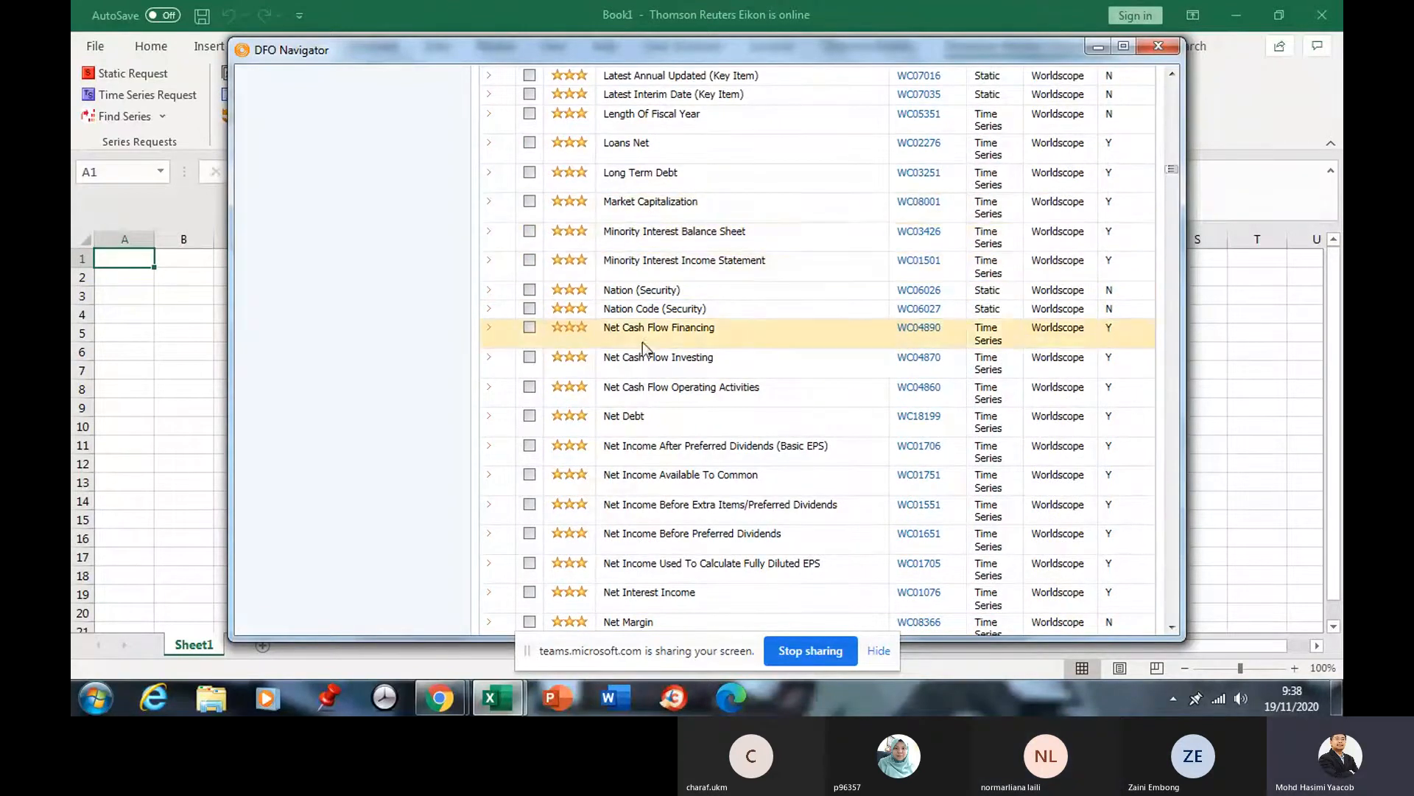
scroll(654, 347, up, 1)
scroll(654, 347, up, 15)
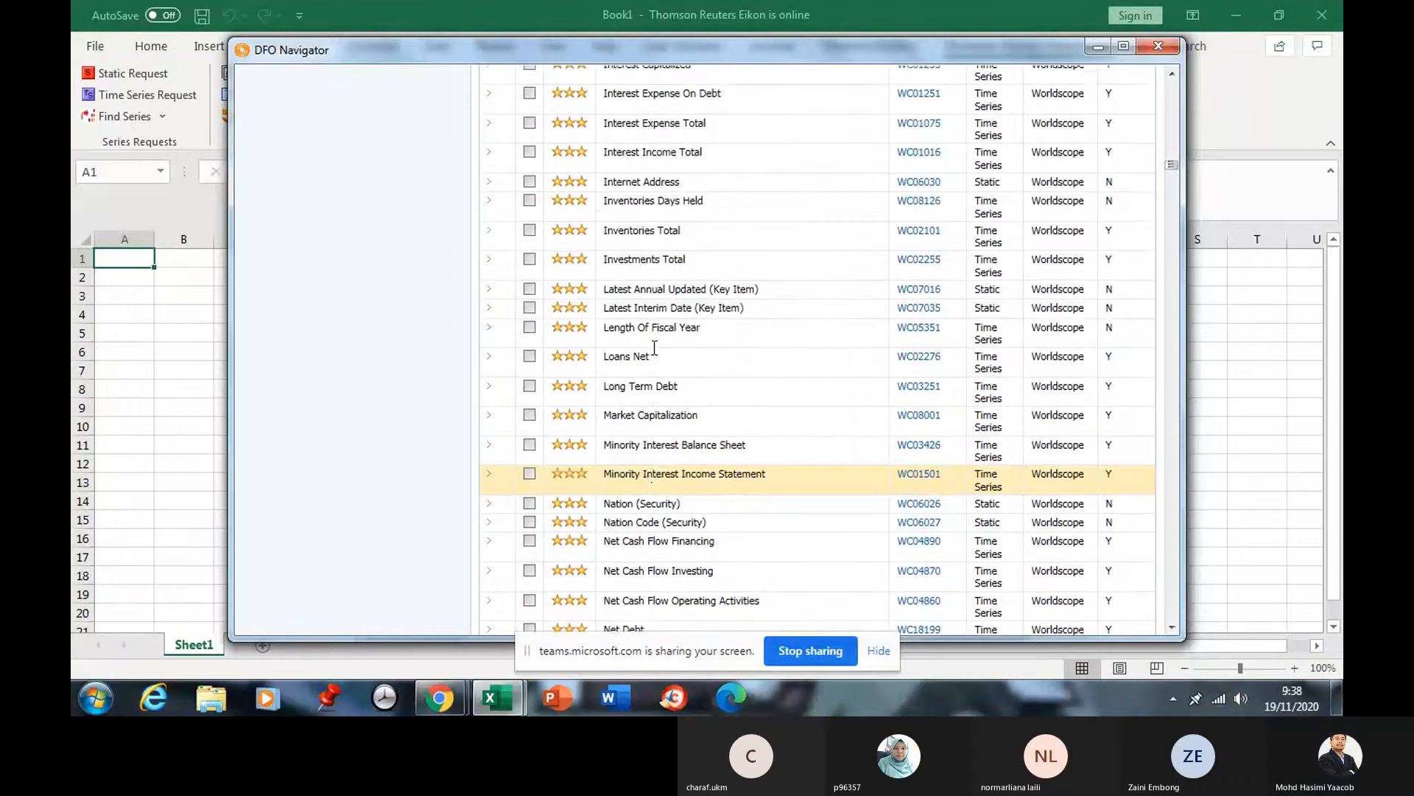
scroll(641, 280, up, 20)
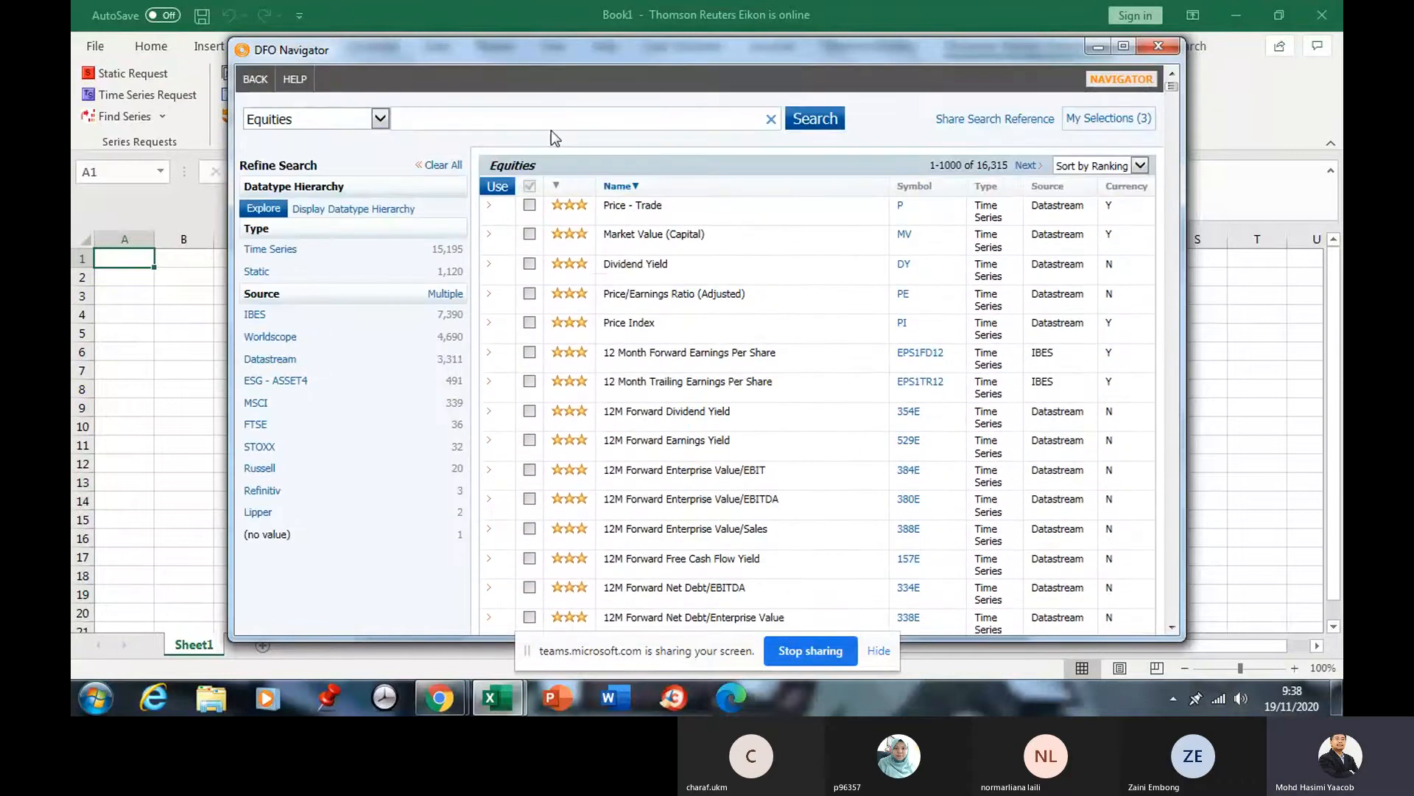
Search 'data', keep Isin, Local and Sedol, add Mnemonic and Name, and use them.
click(541, 118)
text(data)
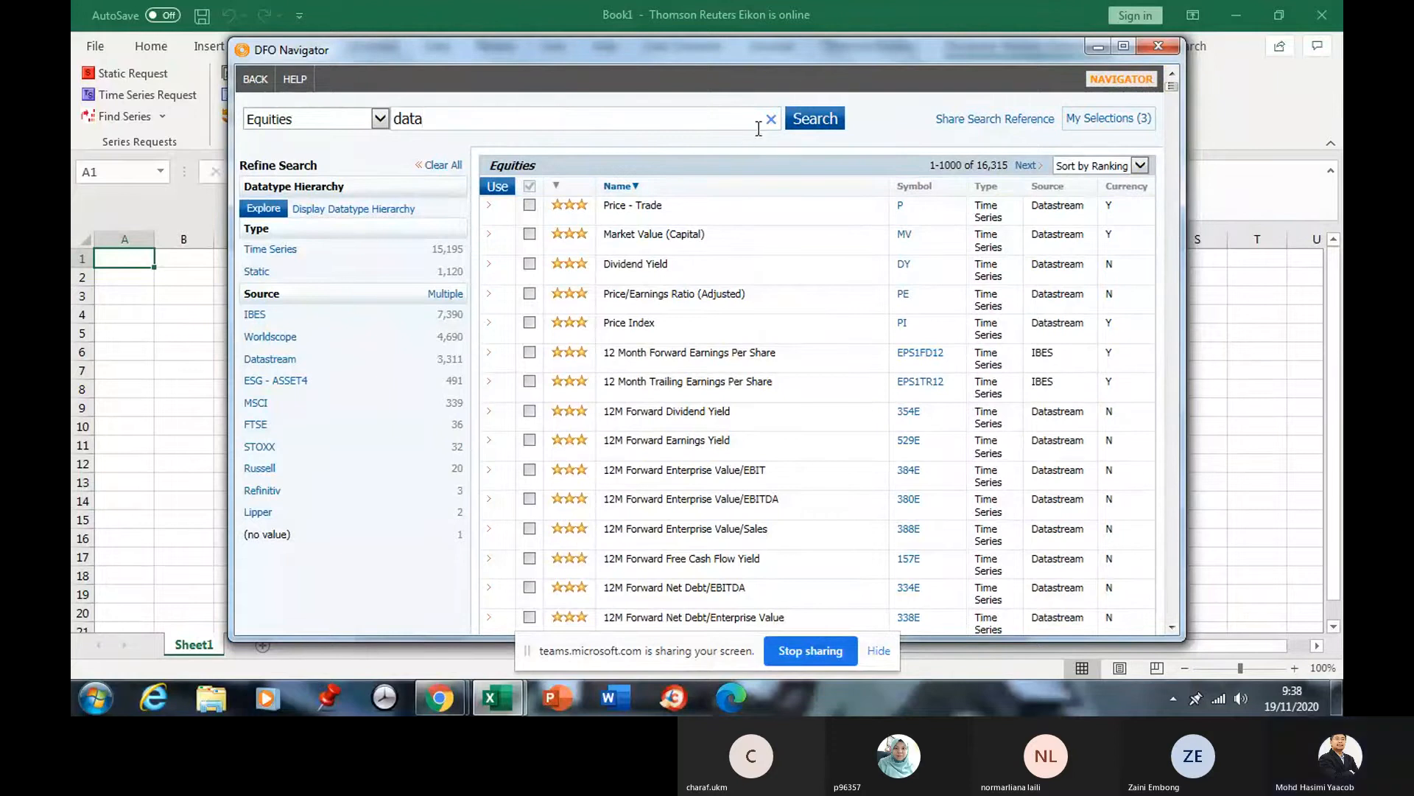
click(810, 123)
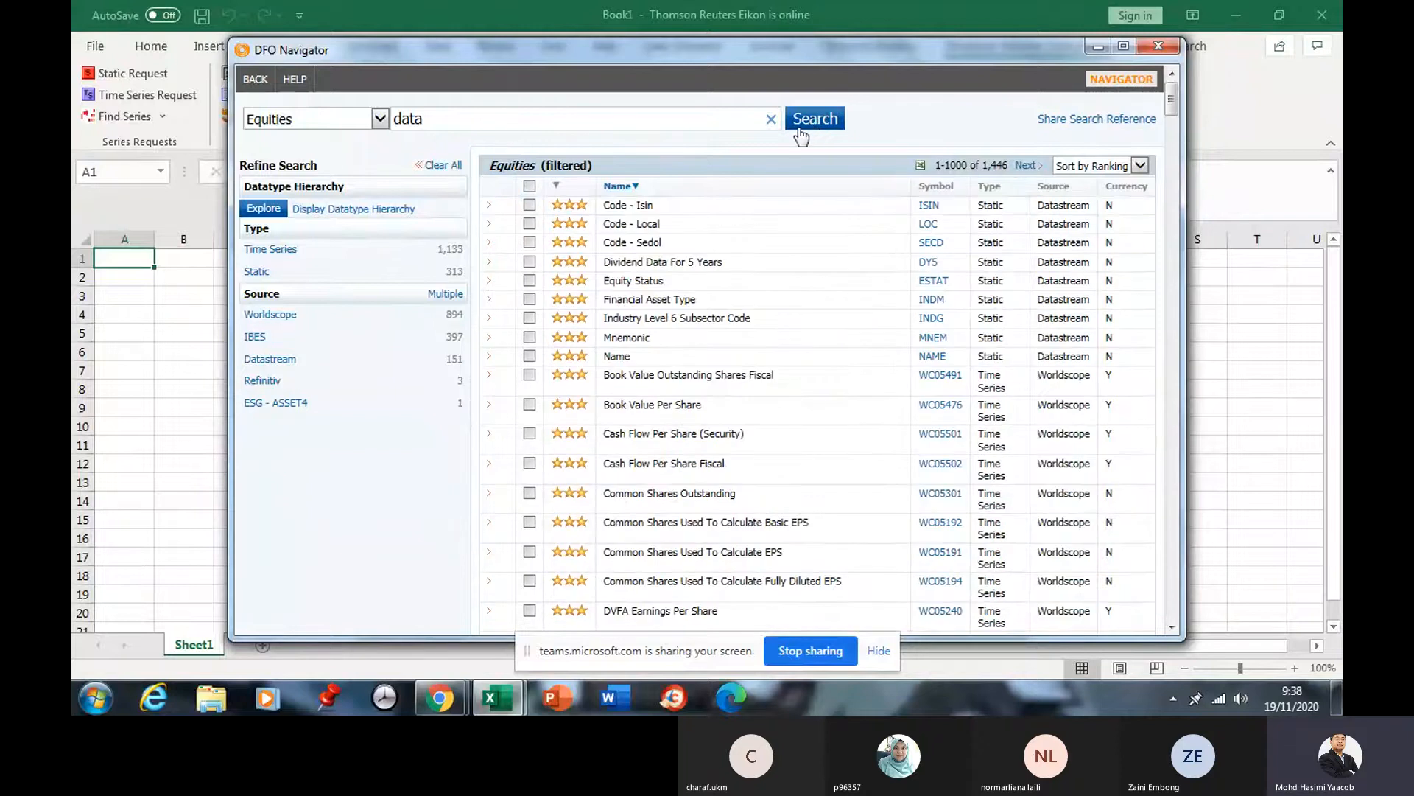
click(530, 205)
click(529, 224)
click(530, 243)
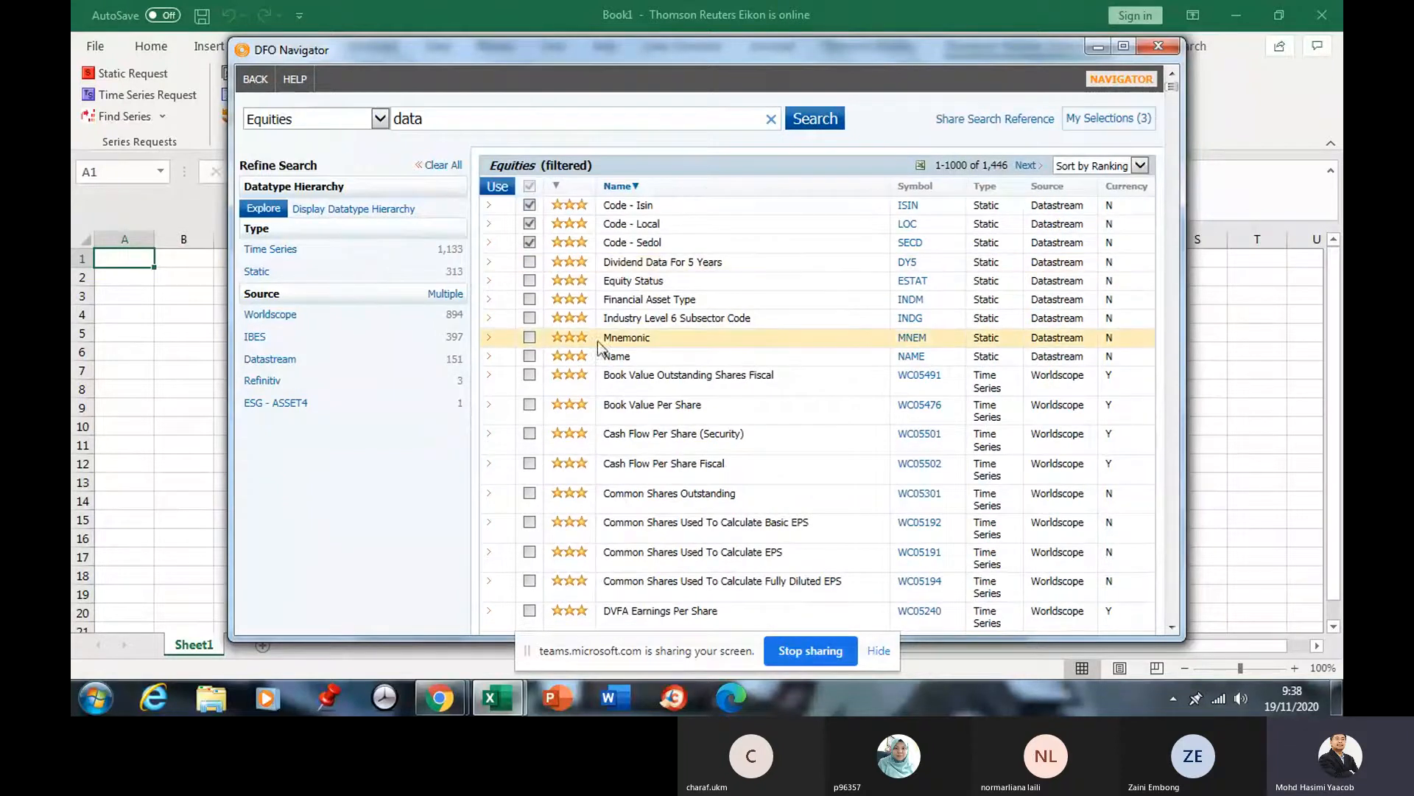
click(530, 337)
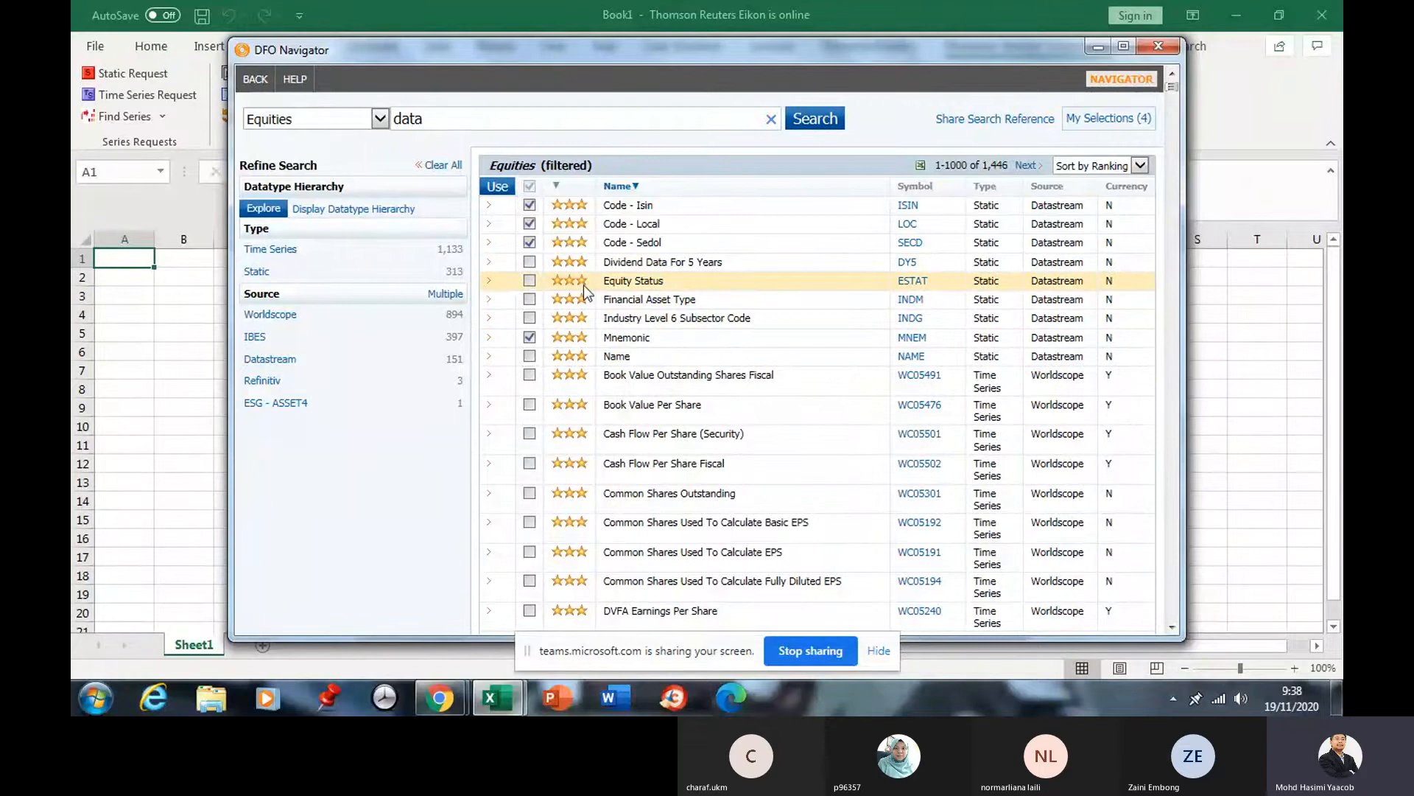
click(529, 356)
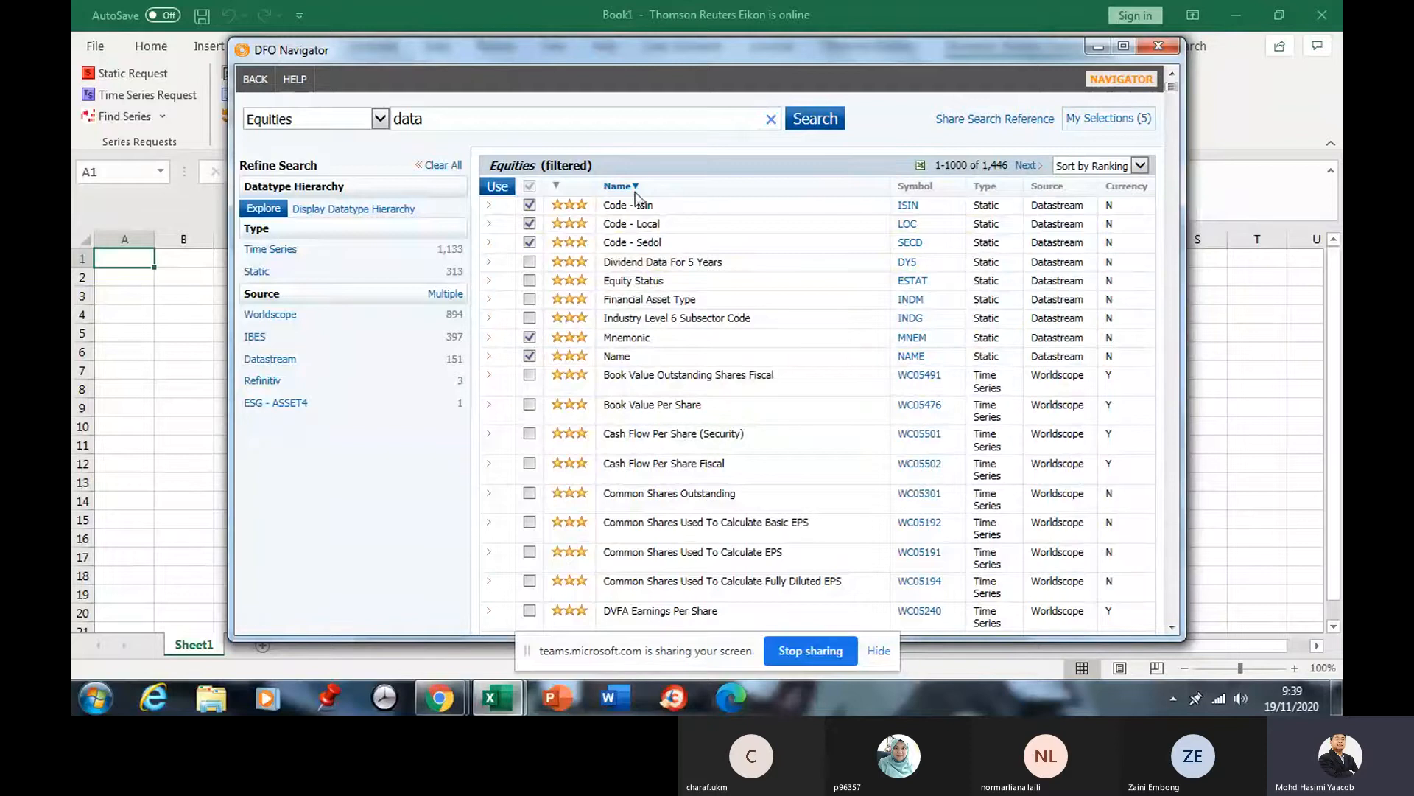
click(502, 189)
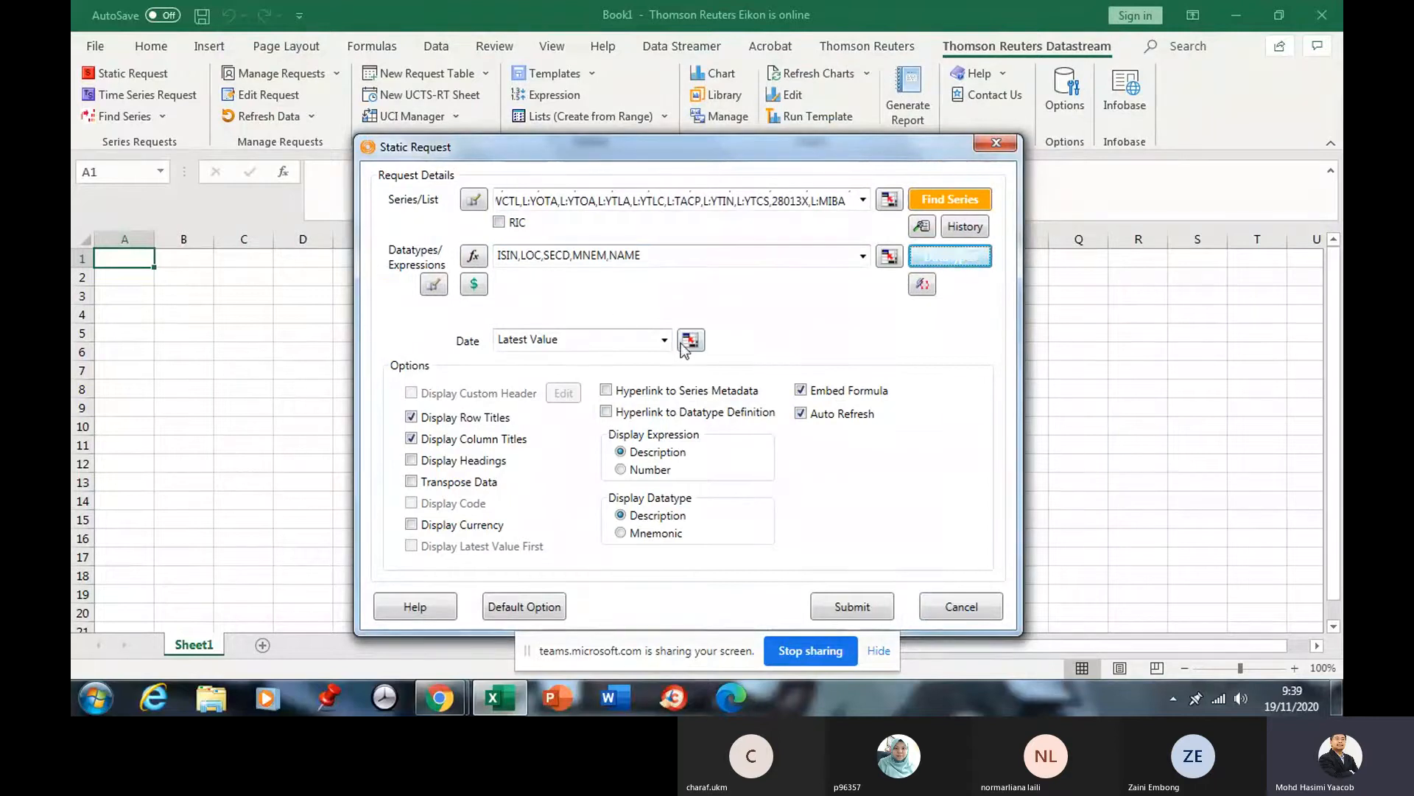
Submit the static request, close the empty Request Manager, and reselect the error in A1.
click(853, 607)
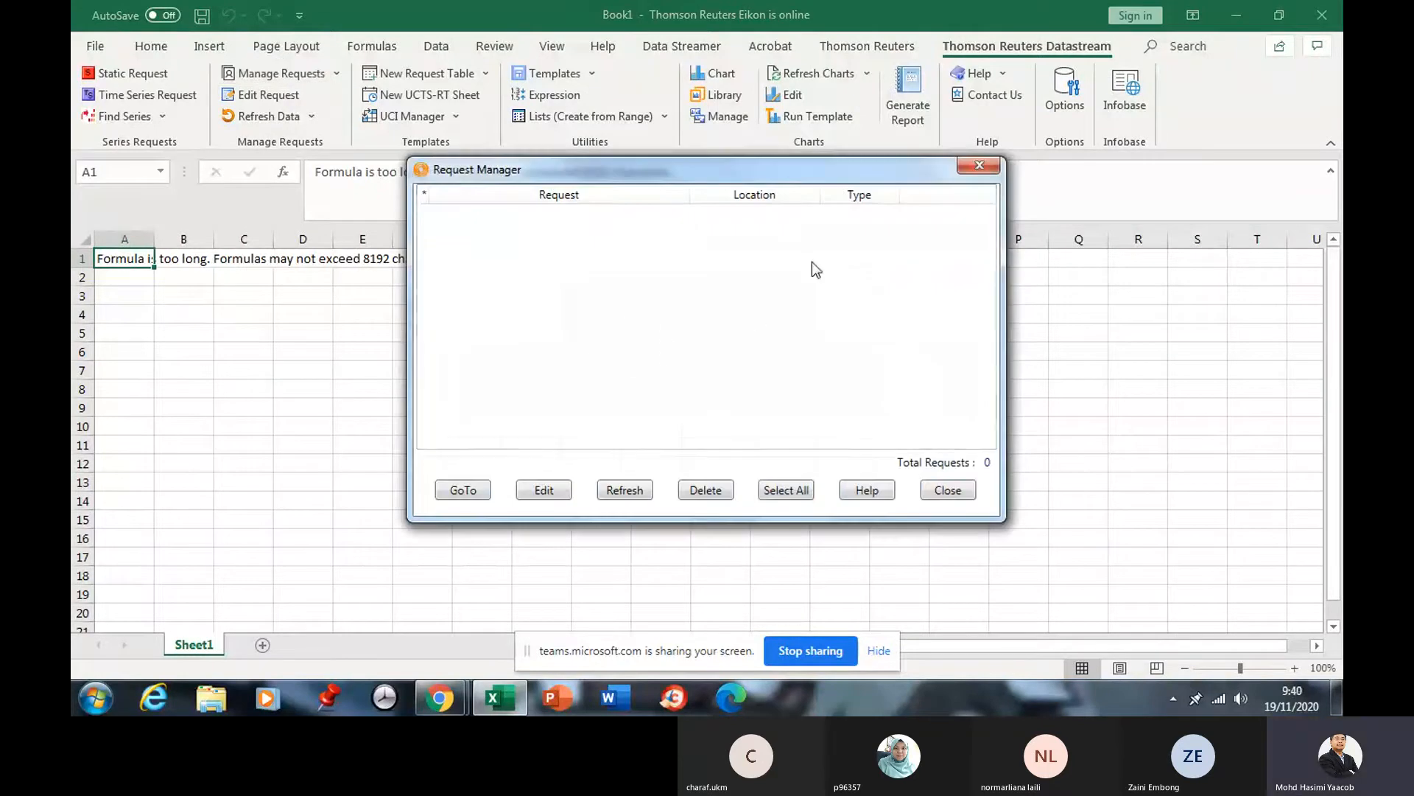
click(979, 165)
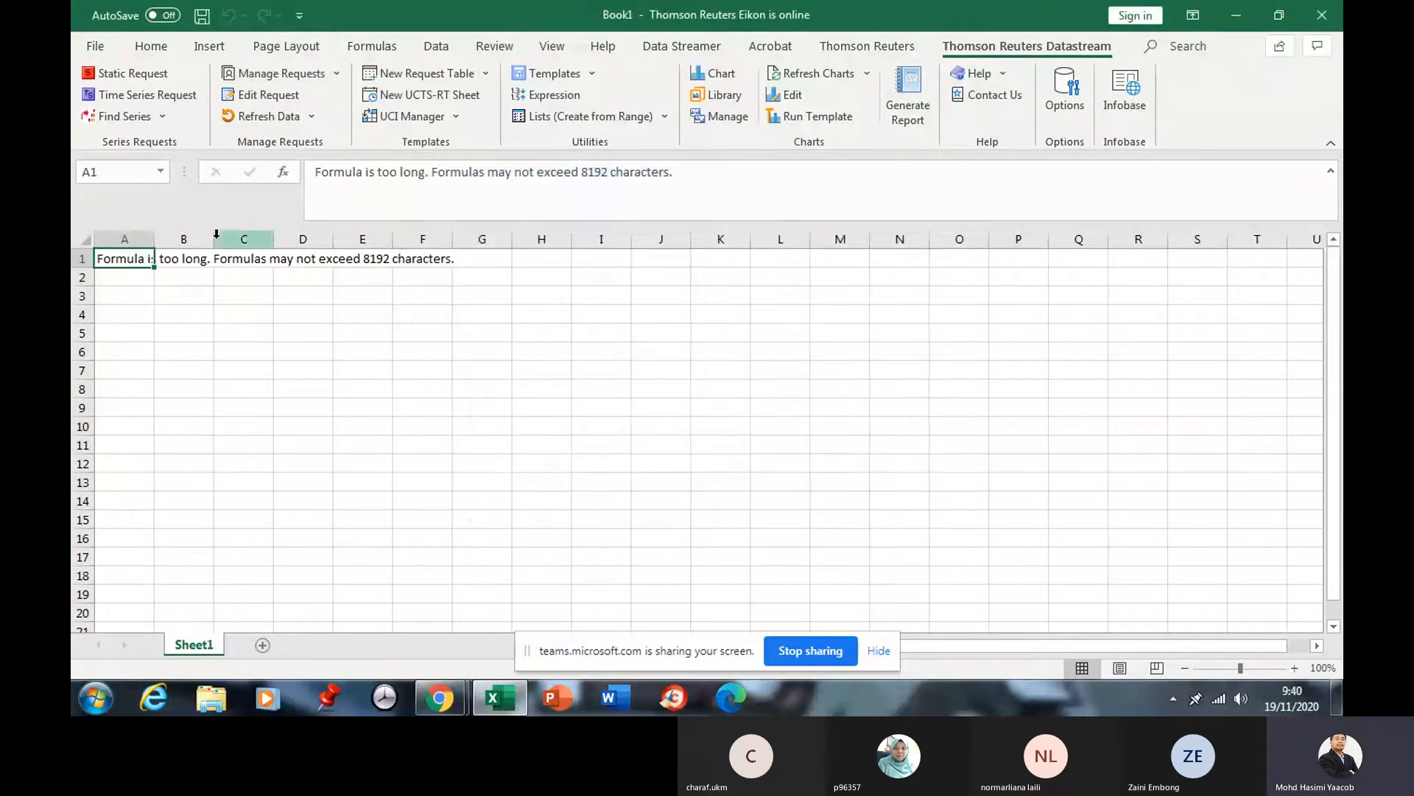
click(194, 336)
click(131, 261)
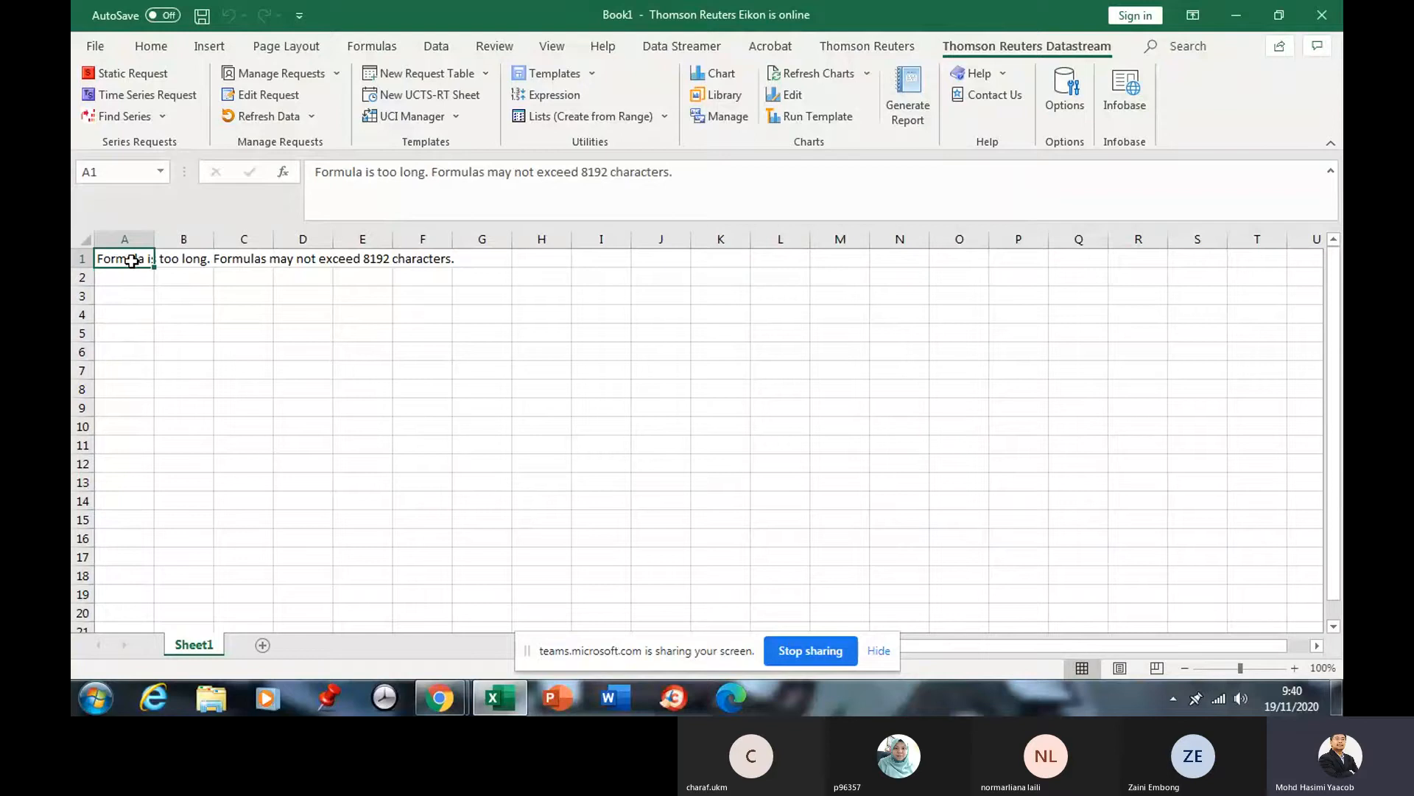
Clear A1 and start a static request reusing the saved company list as the series.
key(Delete)
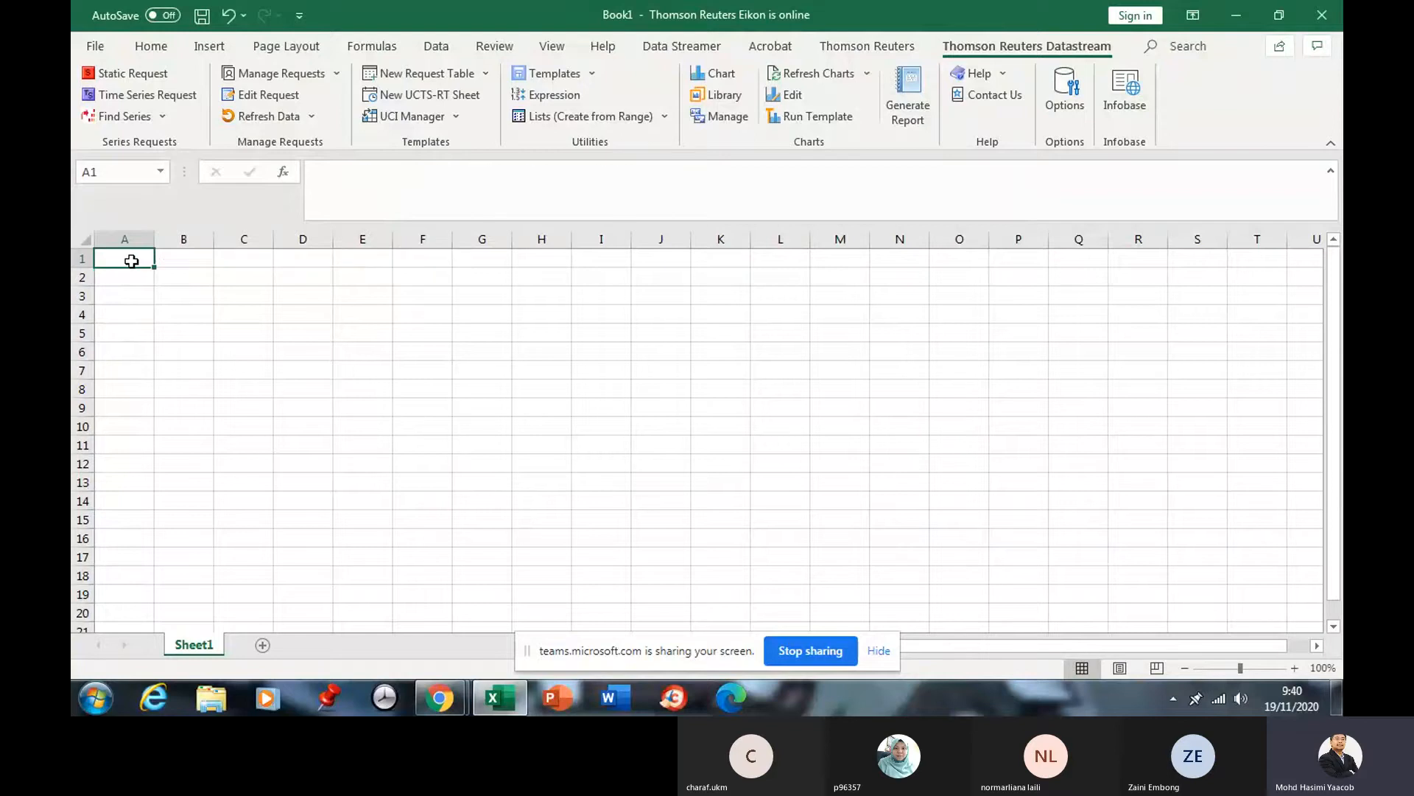
click(132, 74)
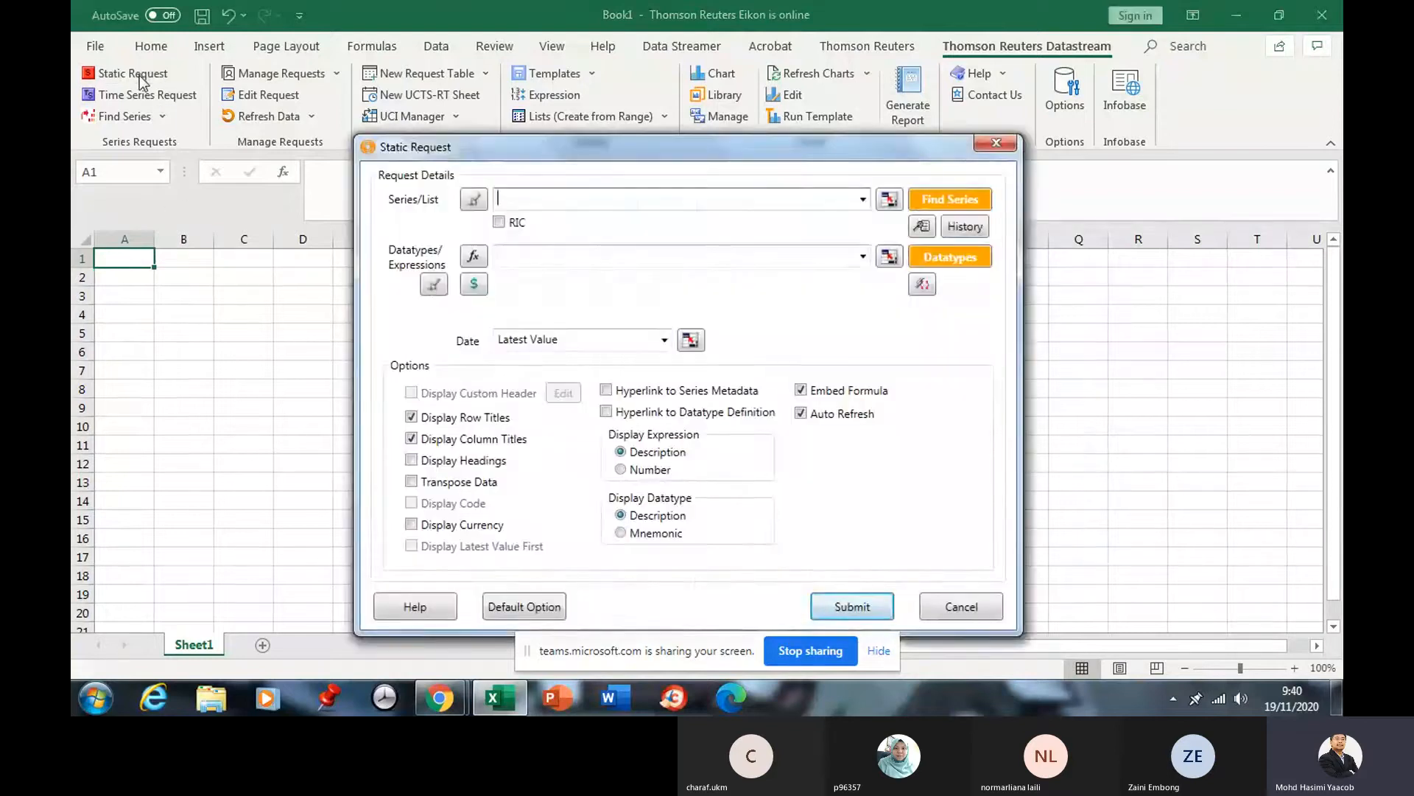
click(863, 199)
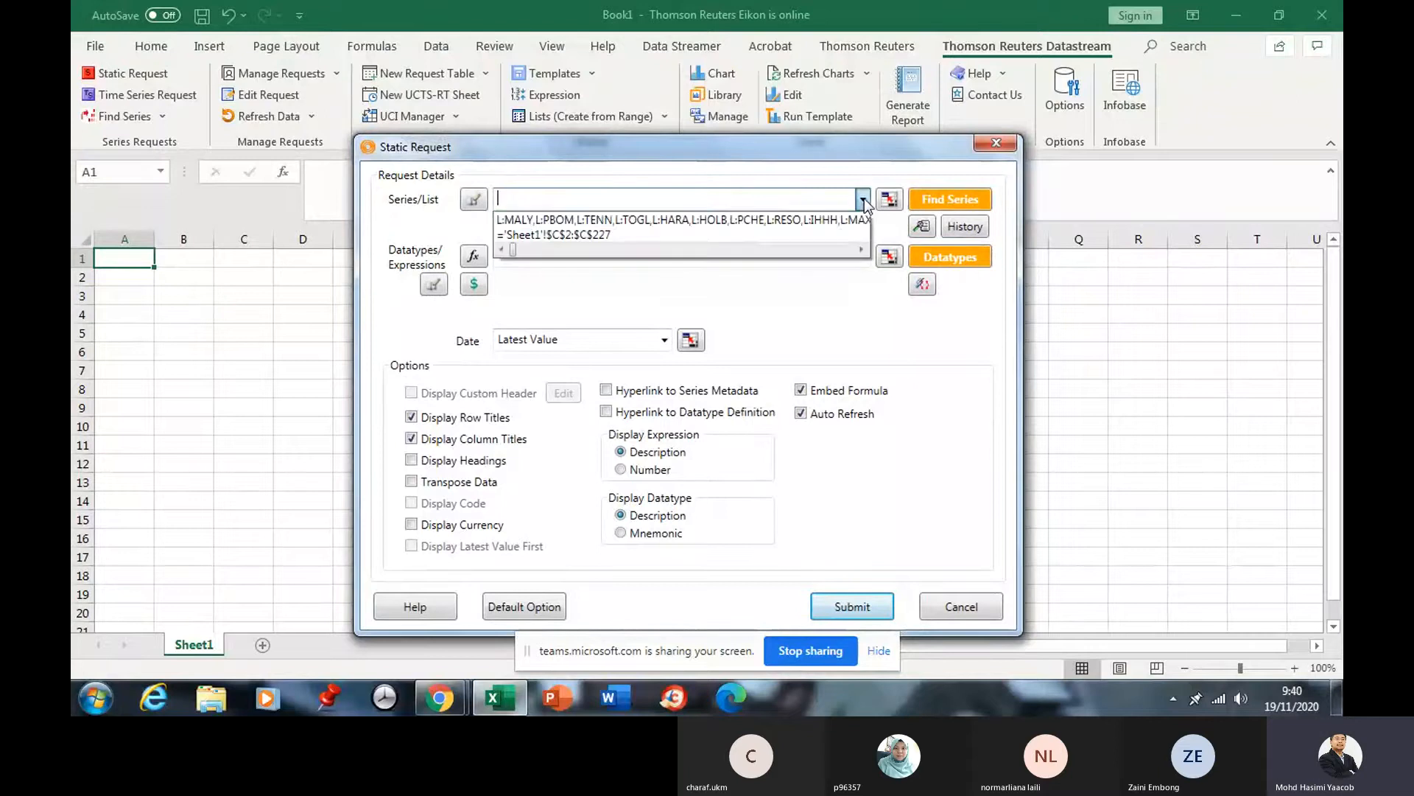
click(863, 199)
click(863, 199)
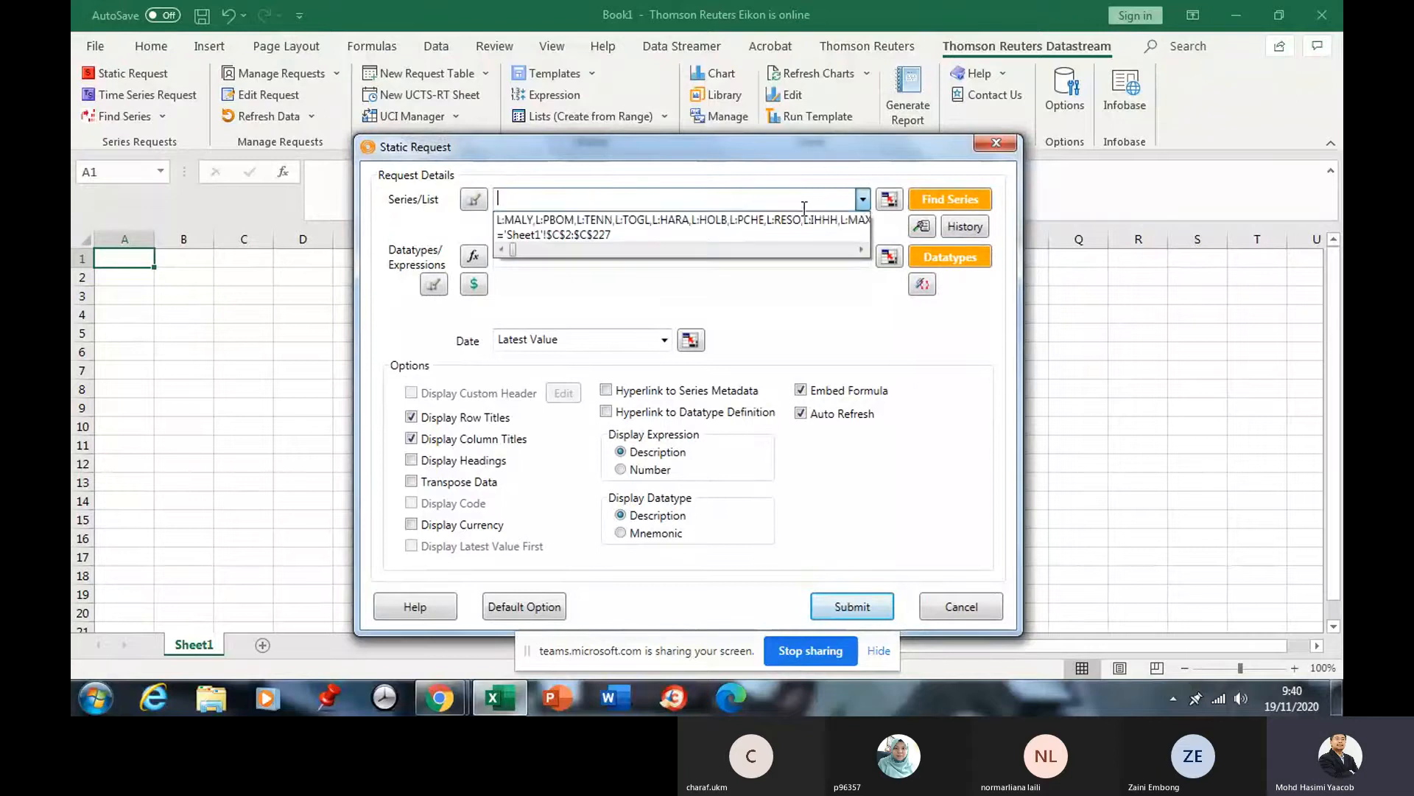
click(679, 219)
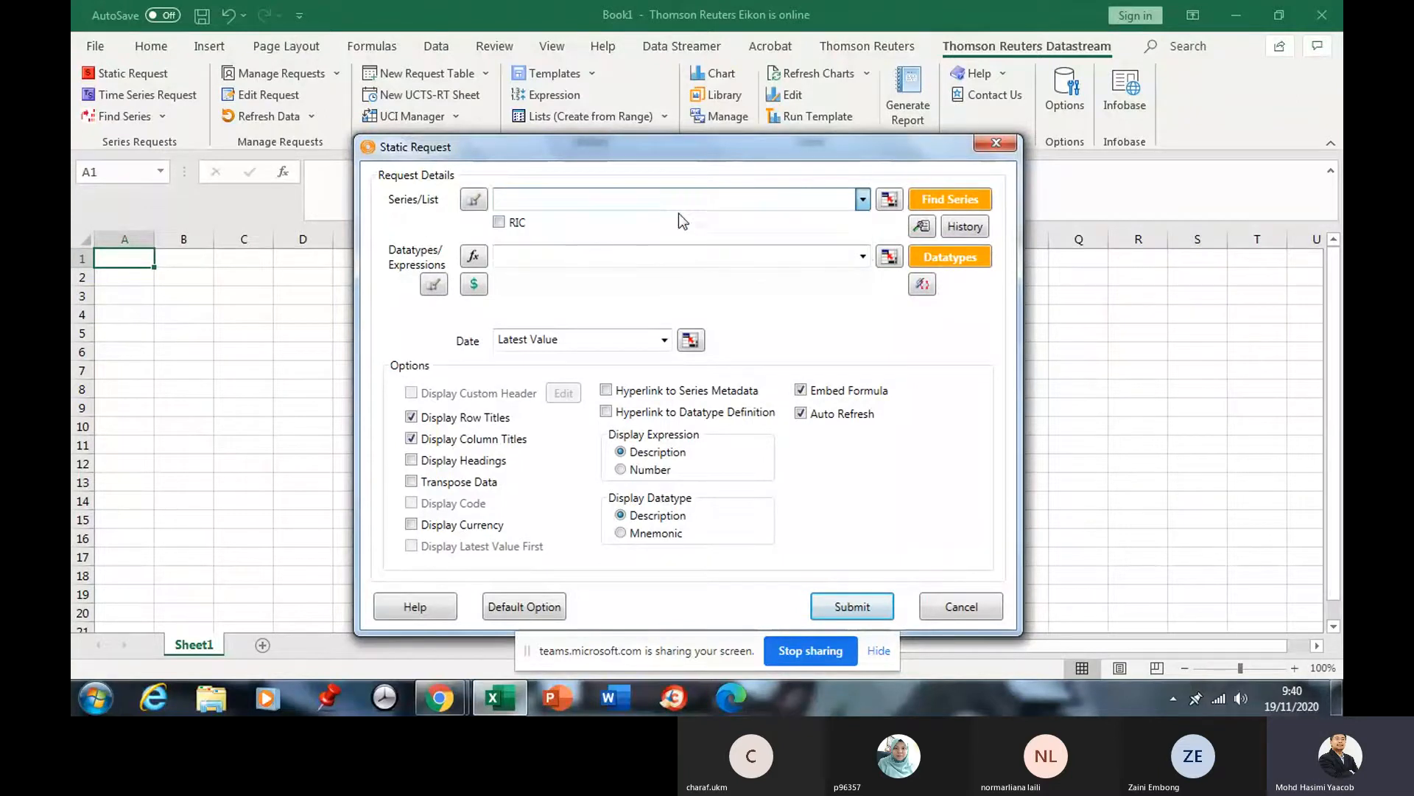
Reuse the saved datatype set trimmed to MNEM,NAME and submit the request.
click(604, 256)
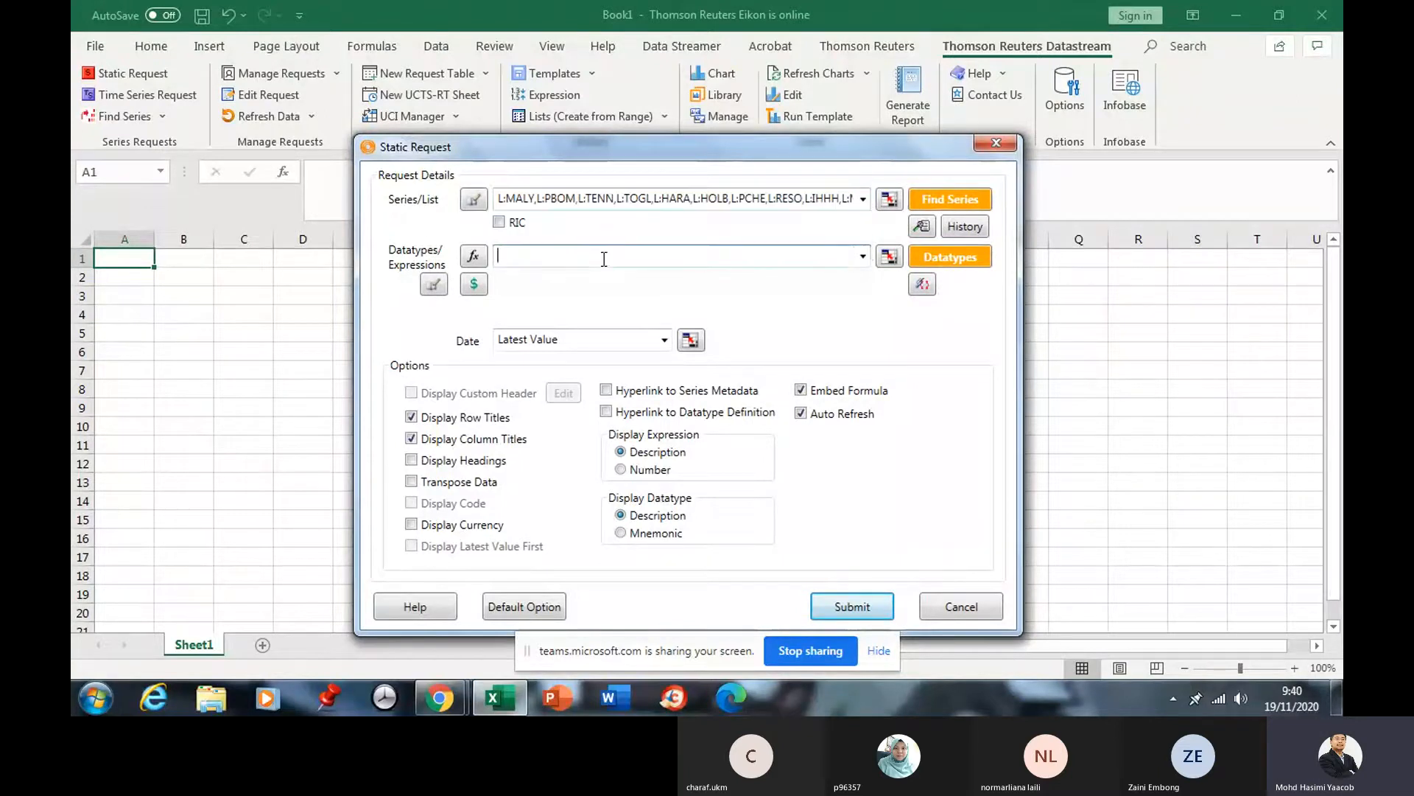
click(863, 257)
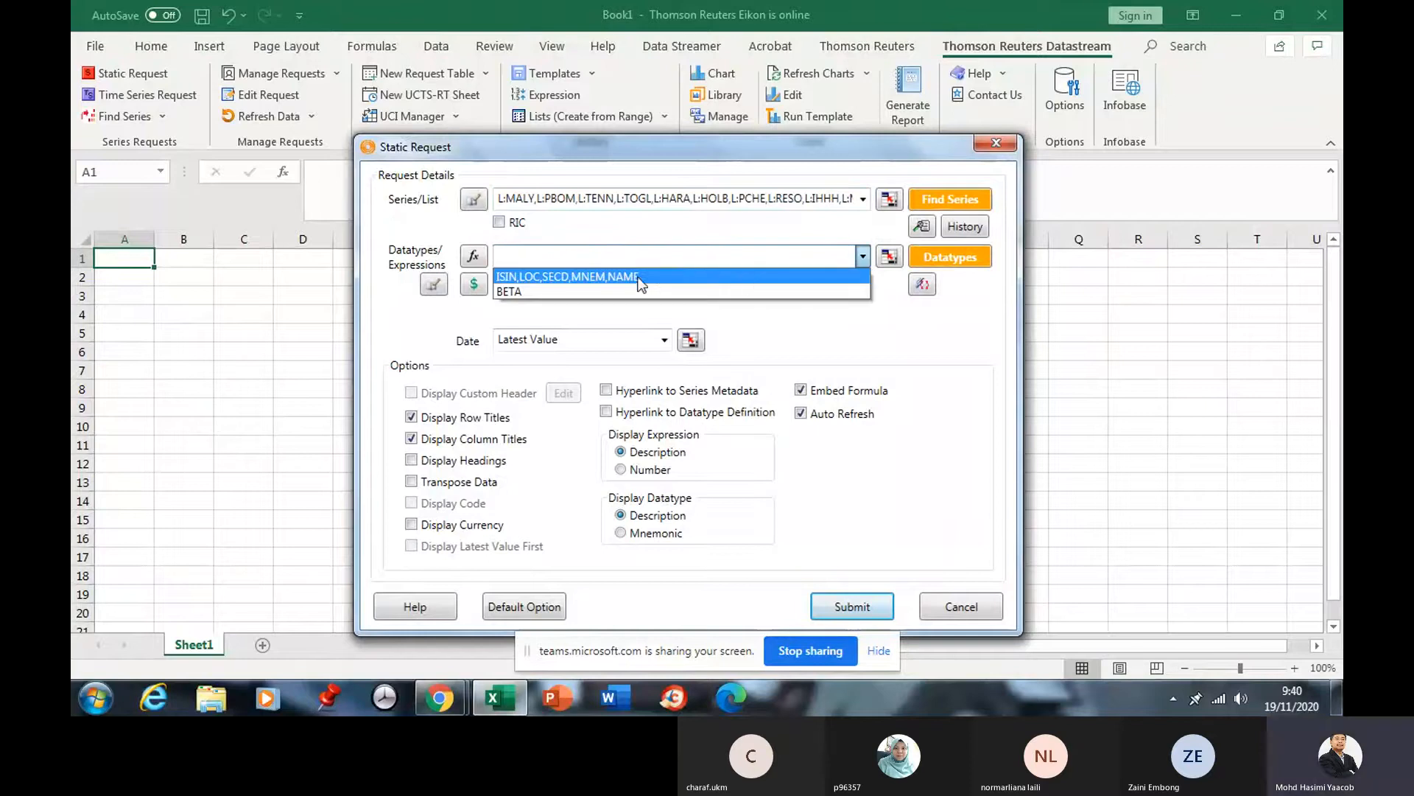
click(643, 277)
click(557, 258)
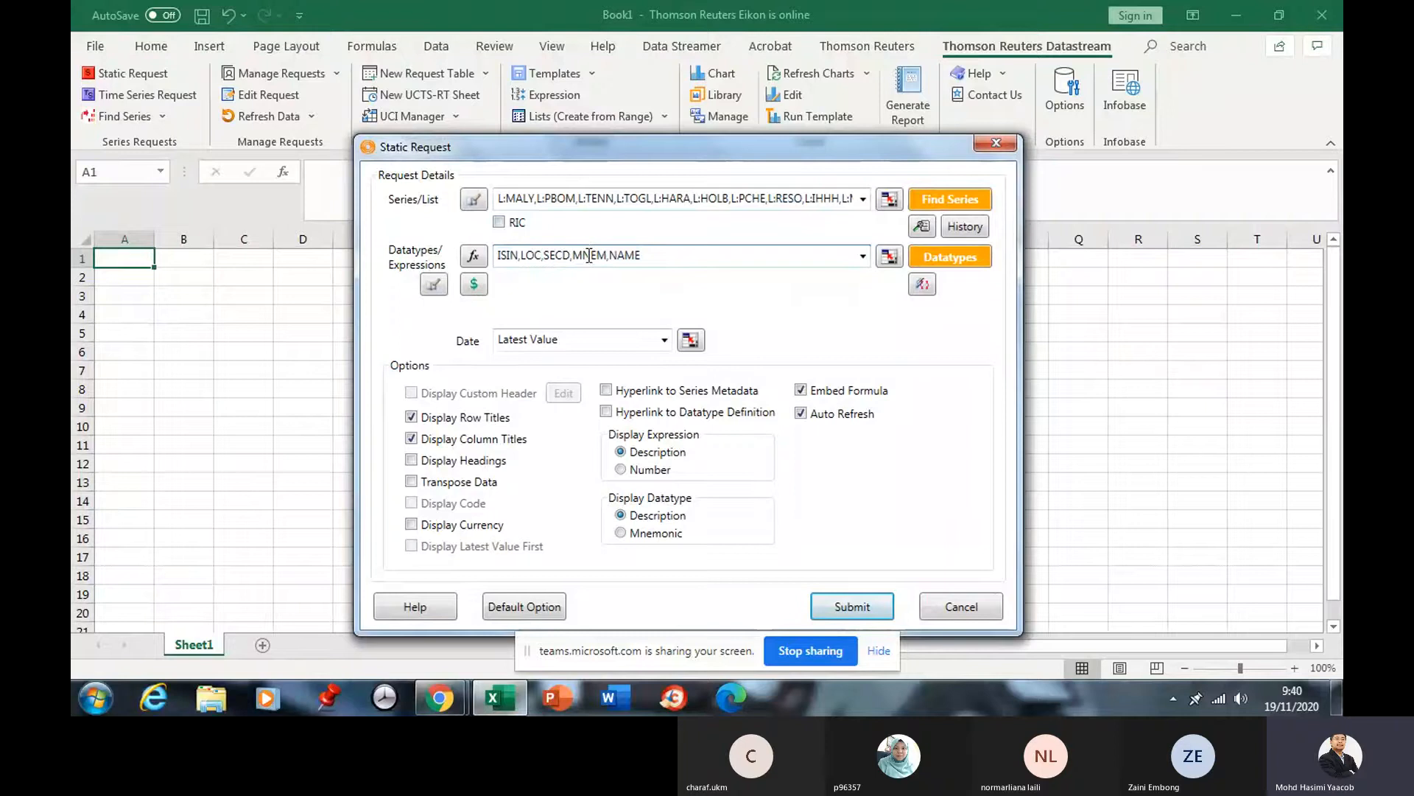
key(BackSpace)
key(BackSpace)
key(BackSpace)
key(BackSpace)
key(BackSpace)
key(BackSpace)
key(BackSpace)
key(BackSpace)
key(BackSpace)
key(BackSpace)
key(BackSpace)
key(BackSpace)
key(BackSpace)
key(BackSpace)
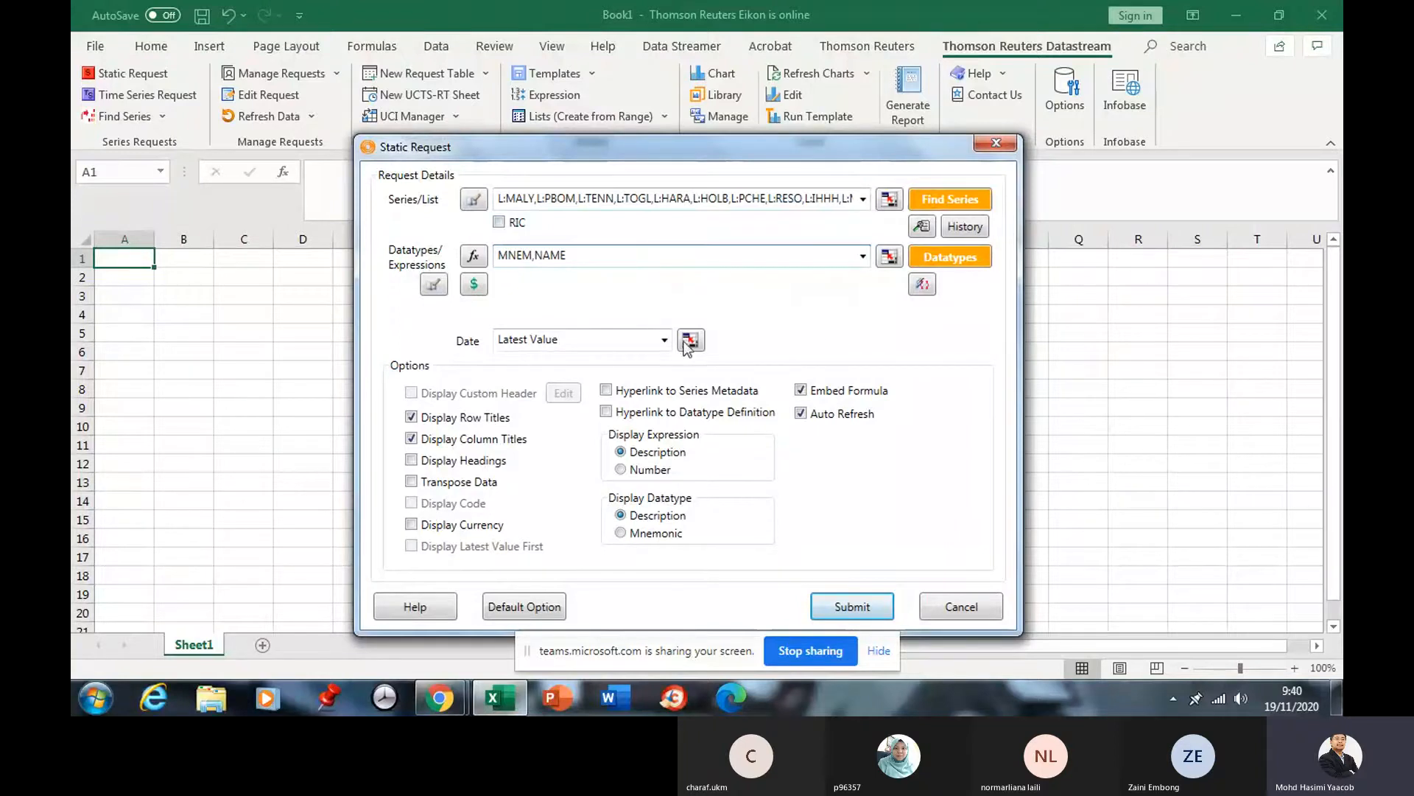
click(853, 603)
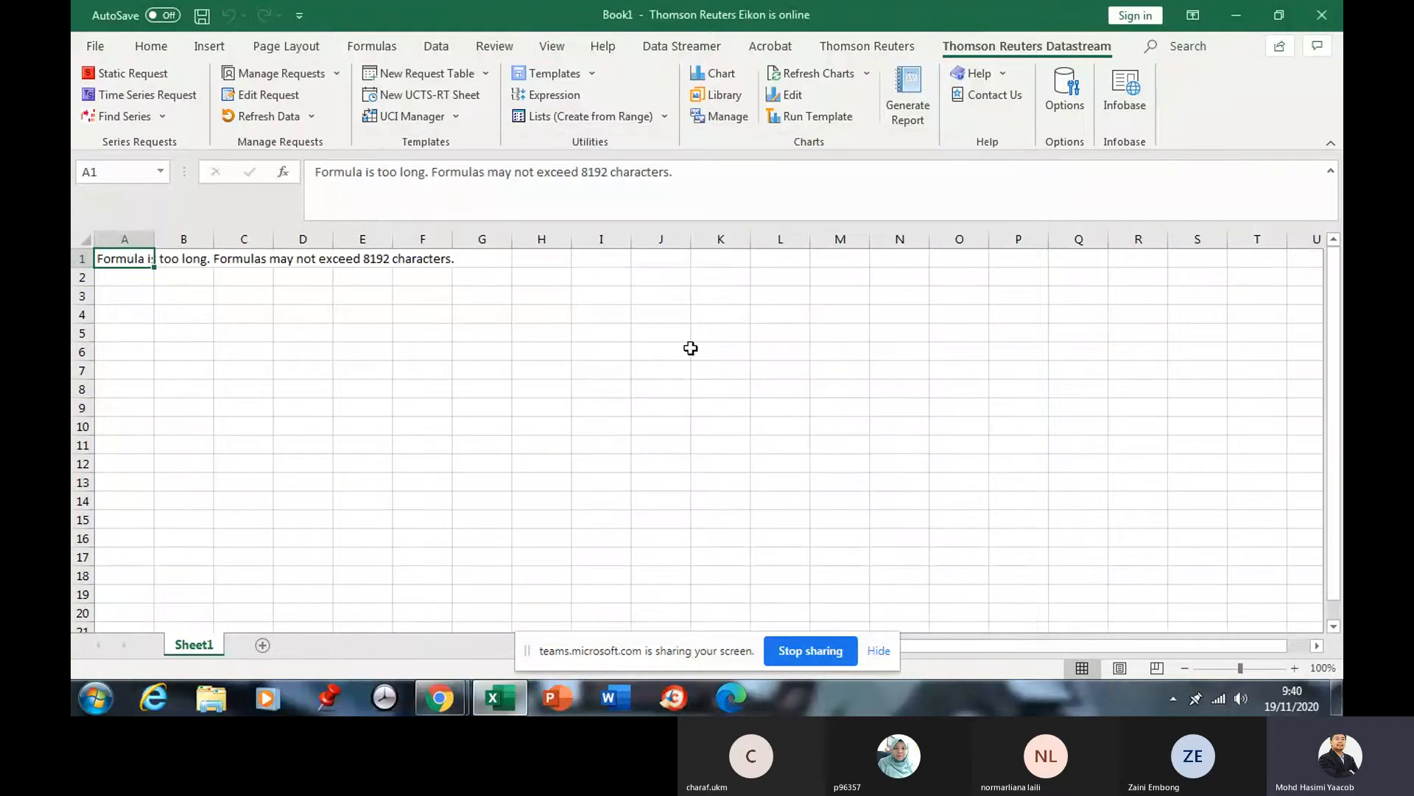
click(132, 73)
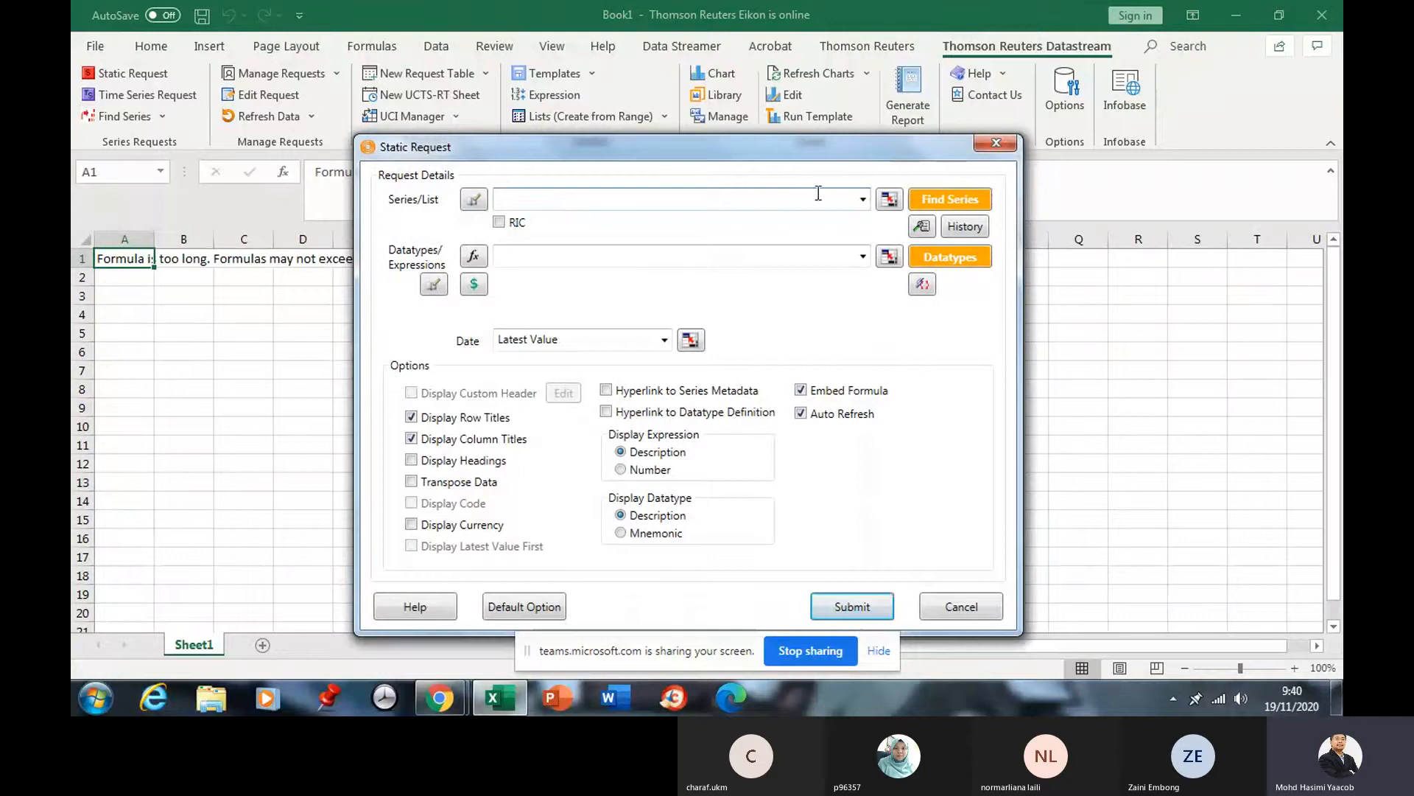
click(862, 199)
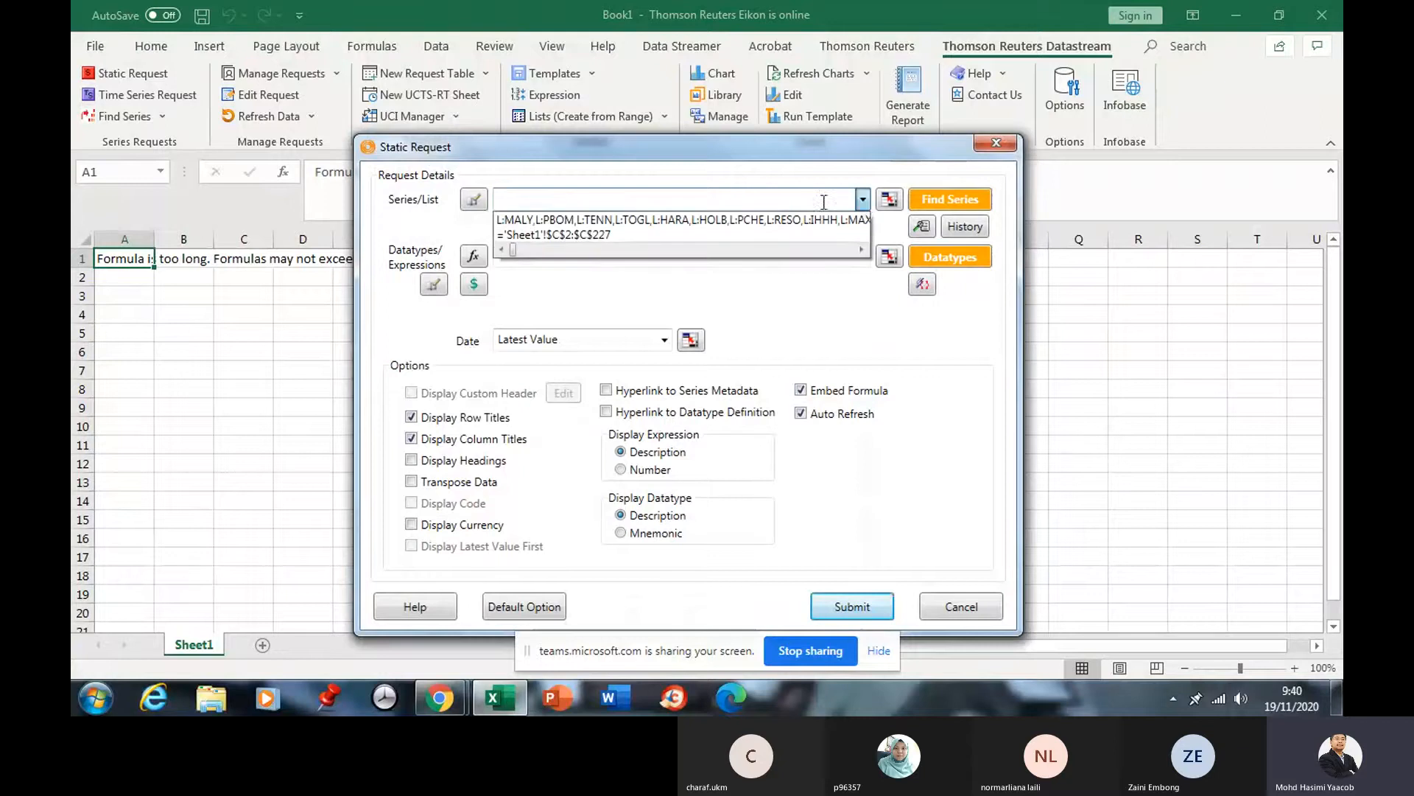
click(706, 221)
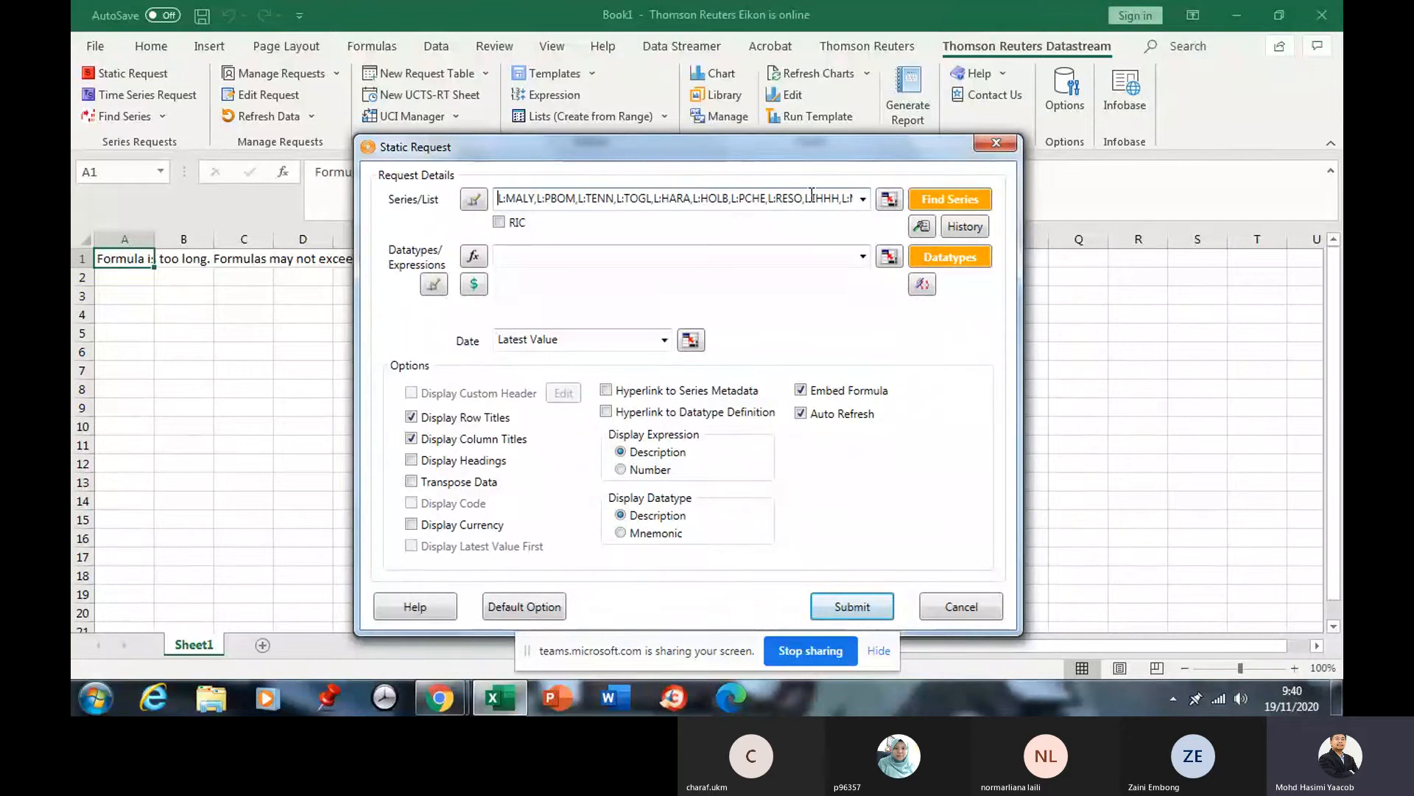
drag(806, 199, 1343, 206)
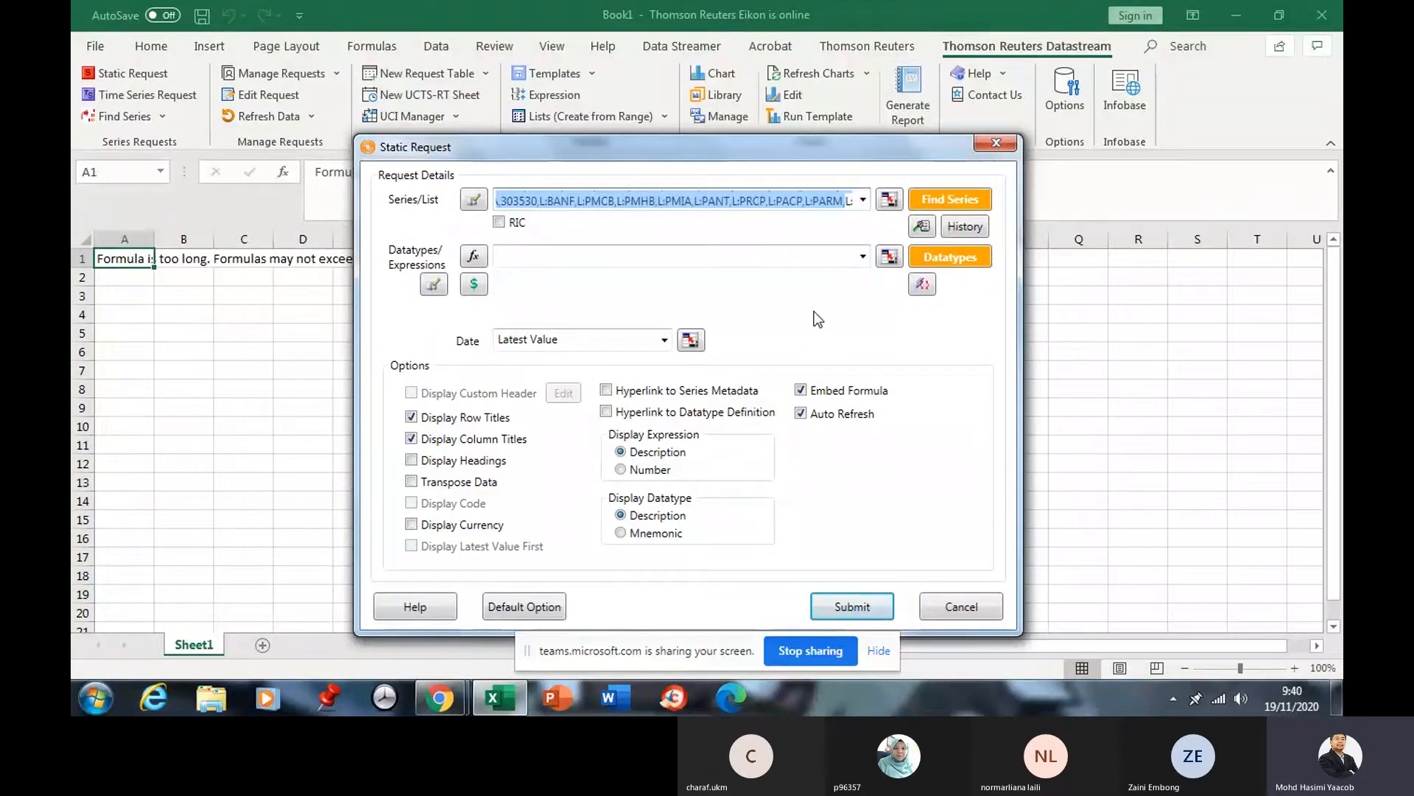
click(693, 258)
click(650, 200)
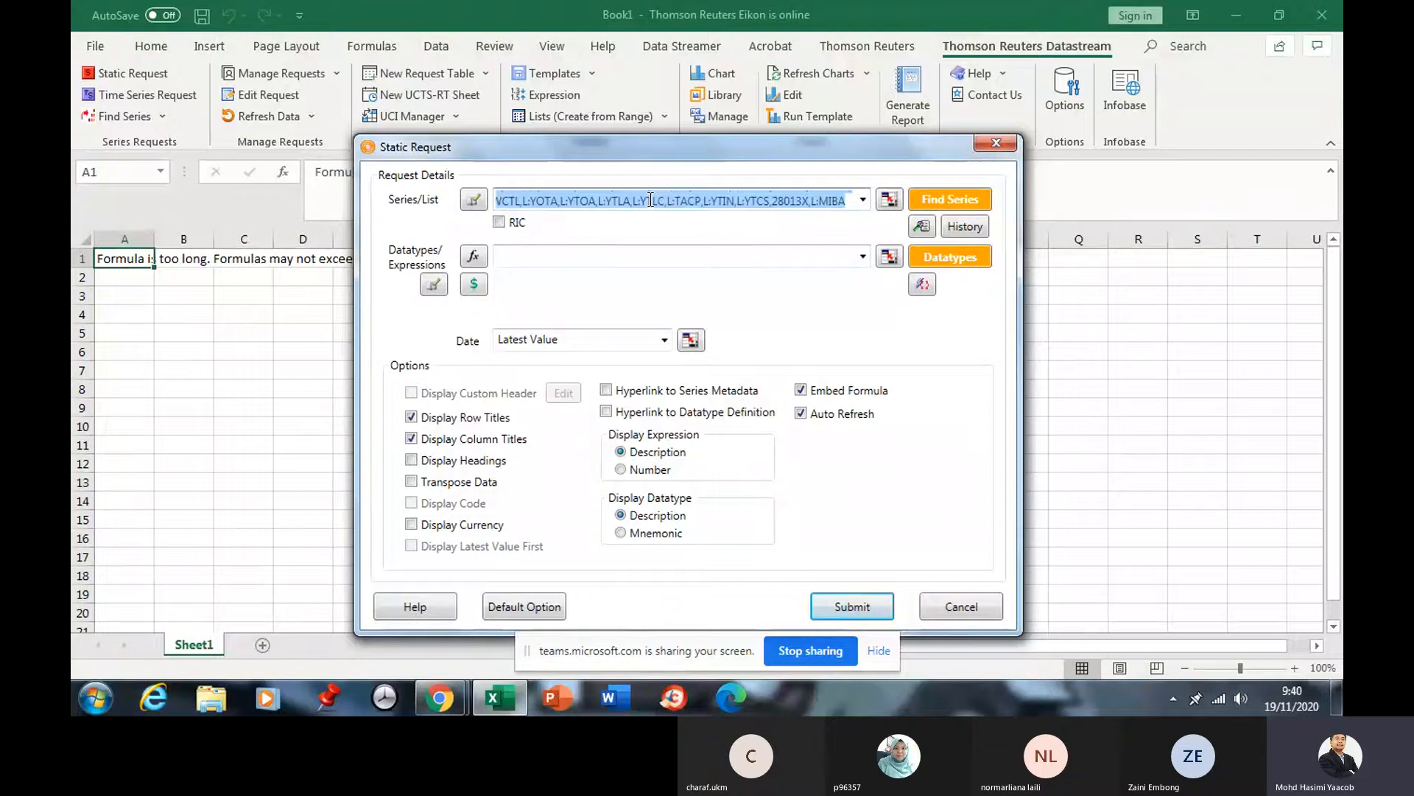
right_click(649, 199)
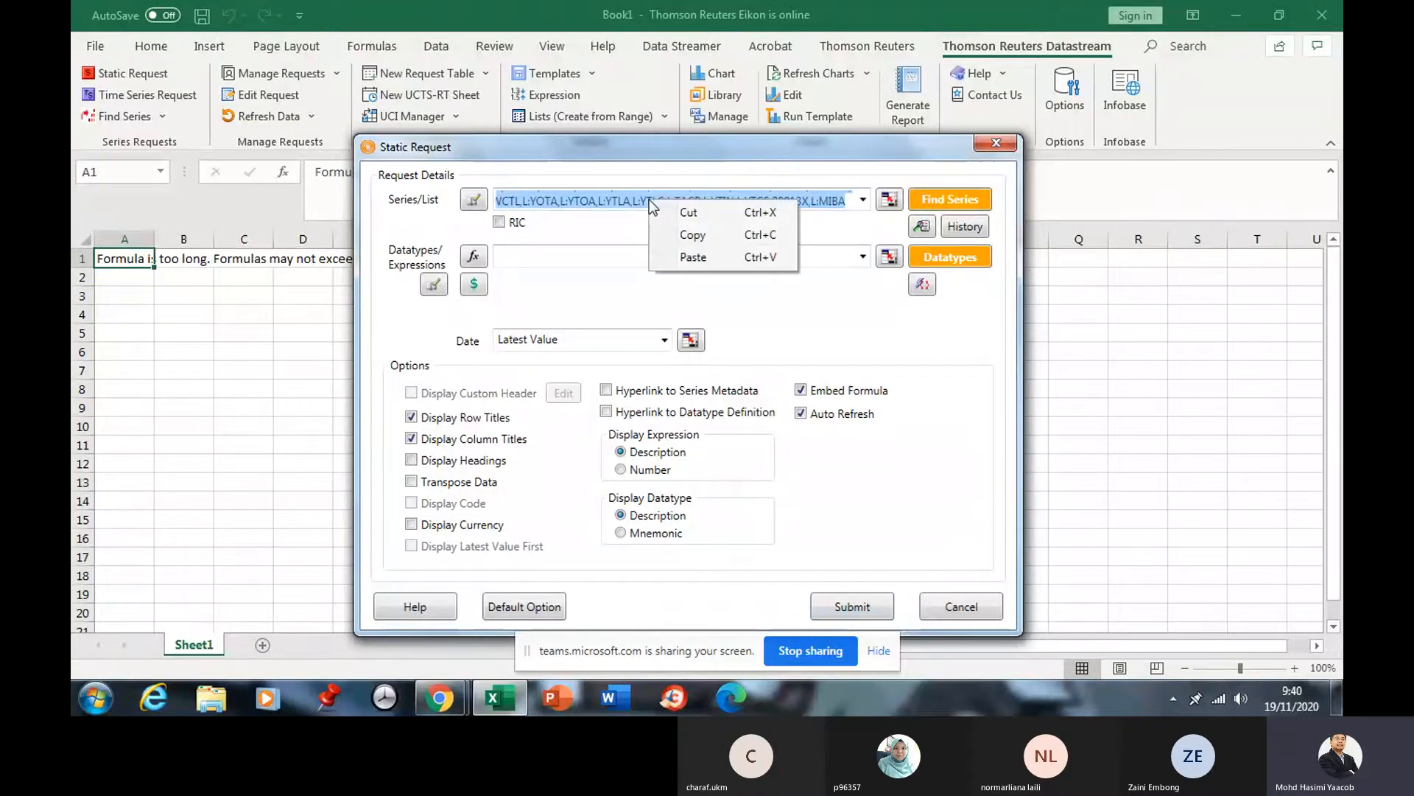
click(698, 235)
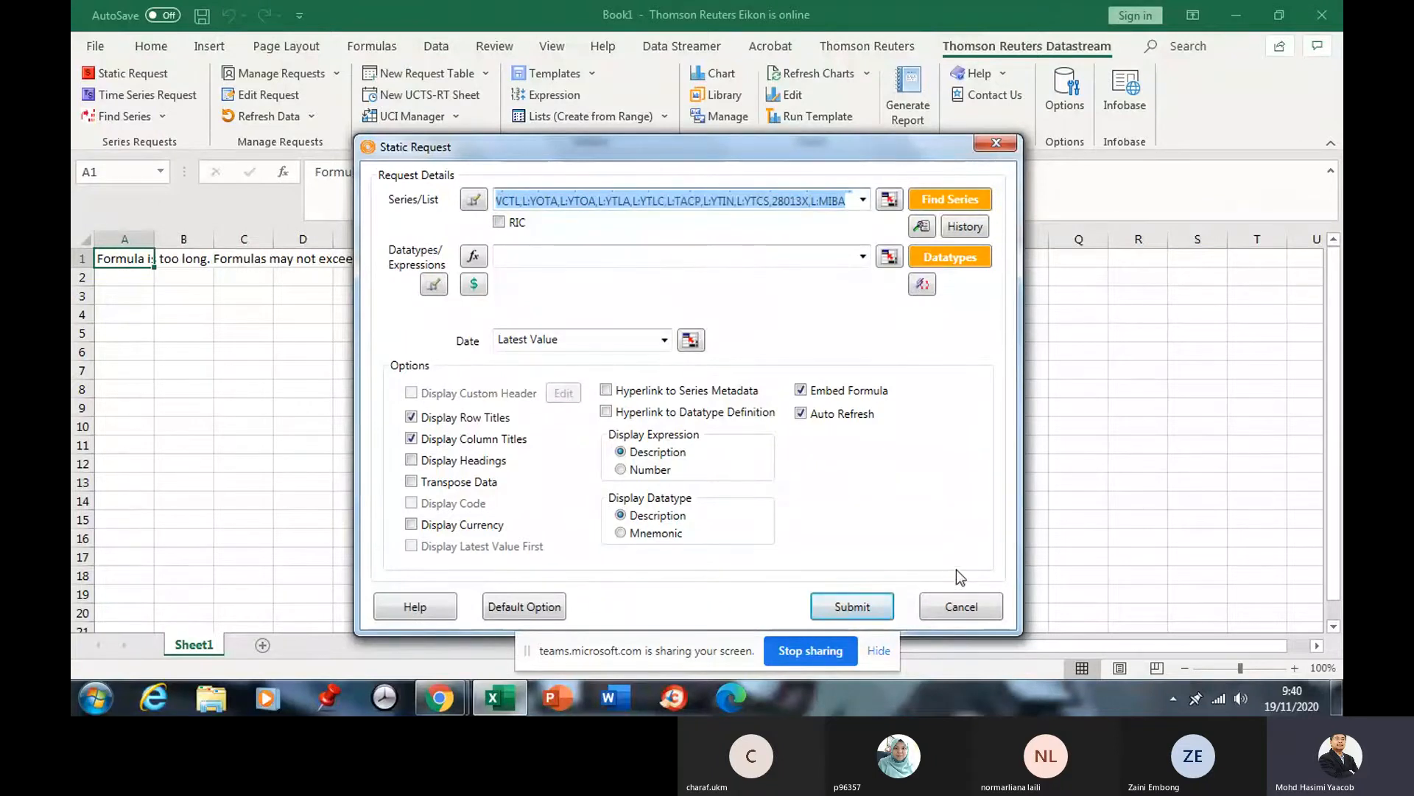
click(962, 607)
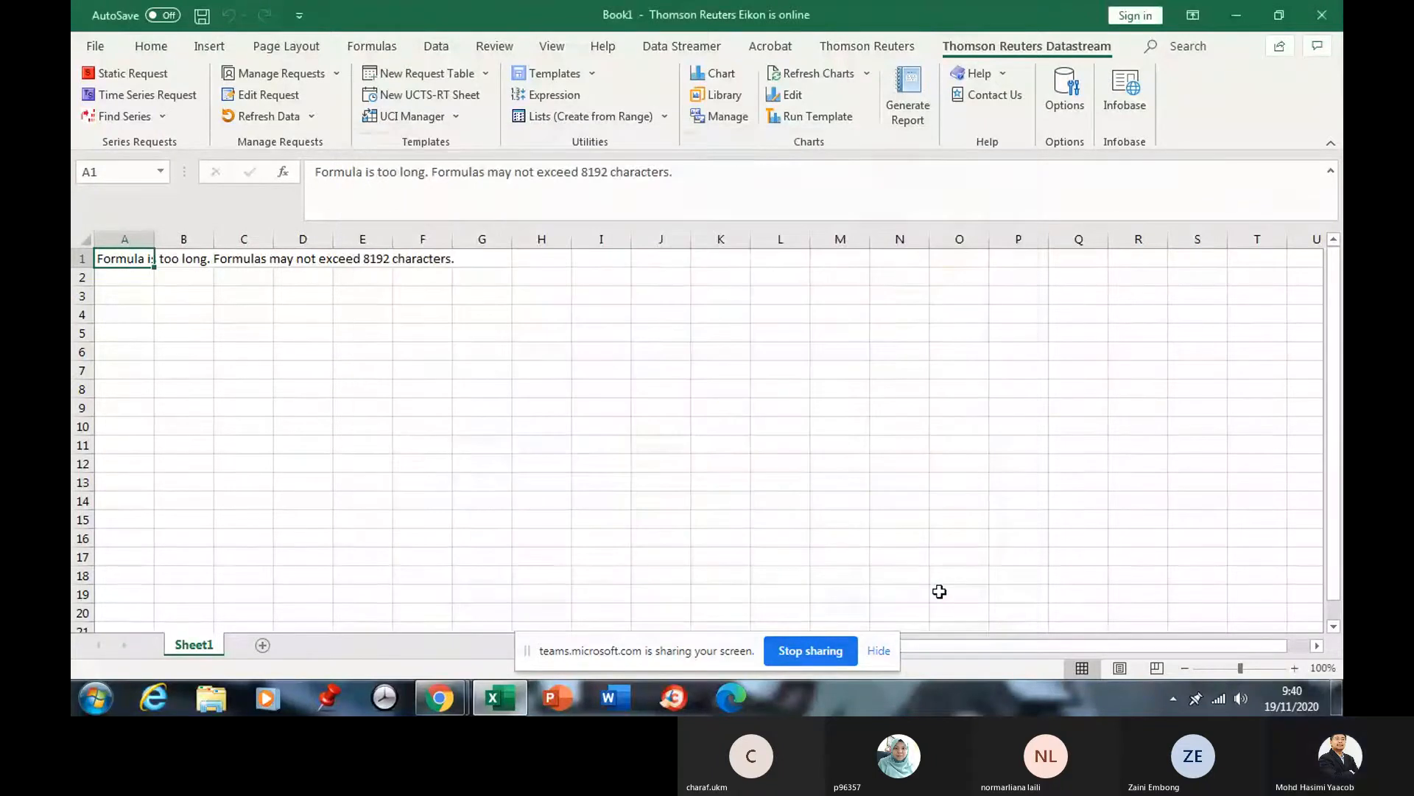
Paste the company code list (L:MALY,L:PBOM,L:TENN…) into A3 and inspect it in the formula bar.
click(125, 296)
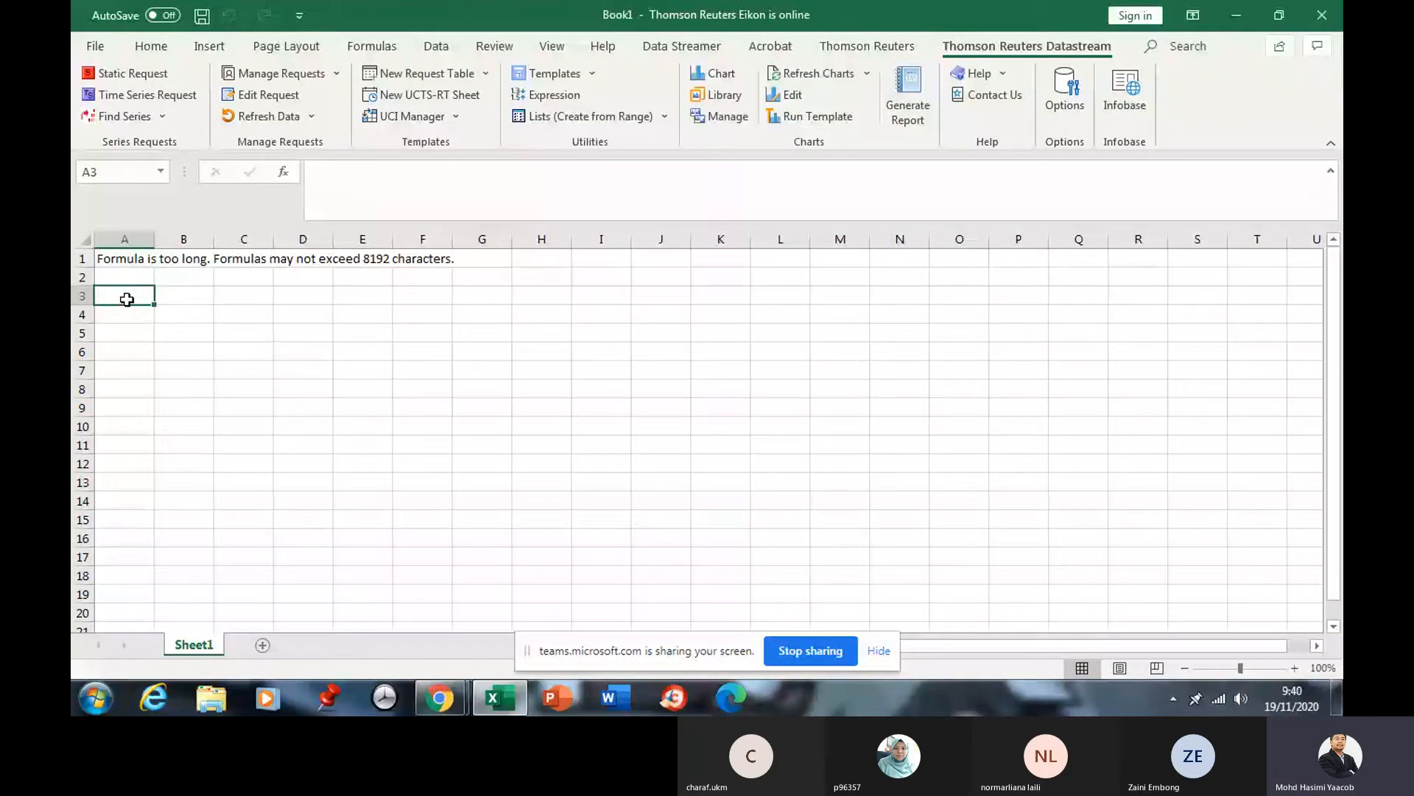
click(151, 47)
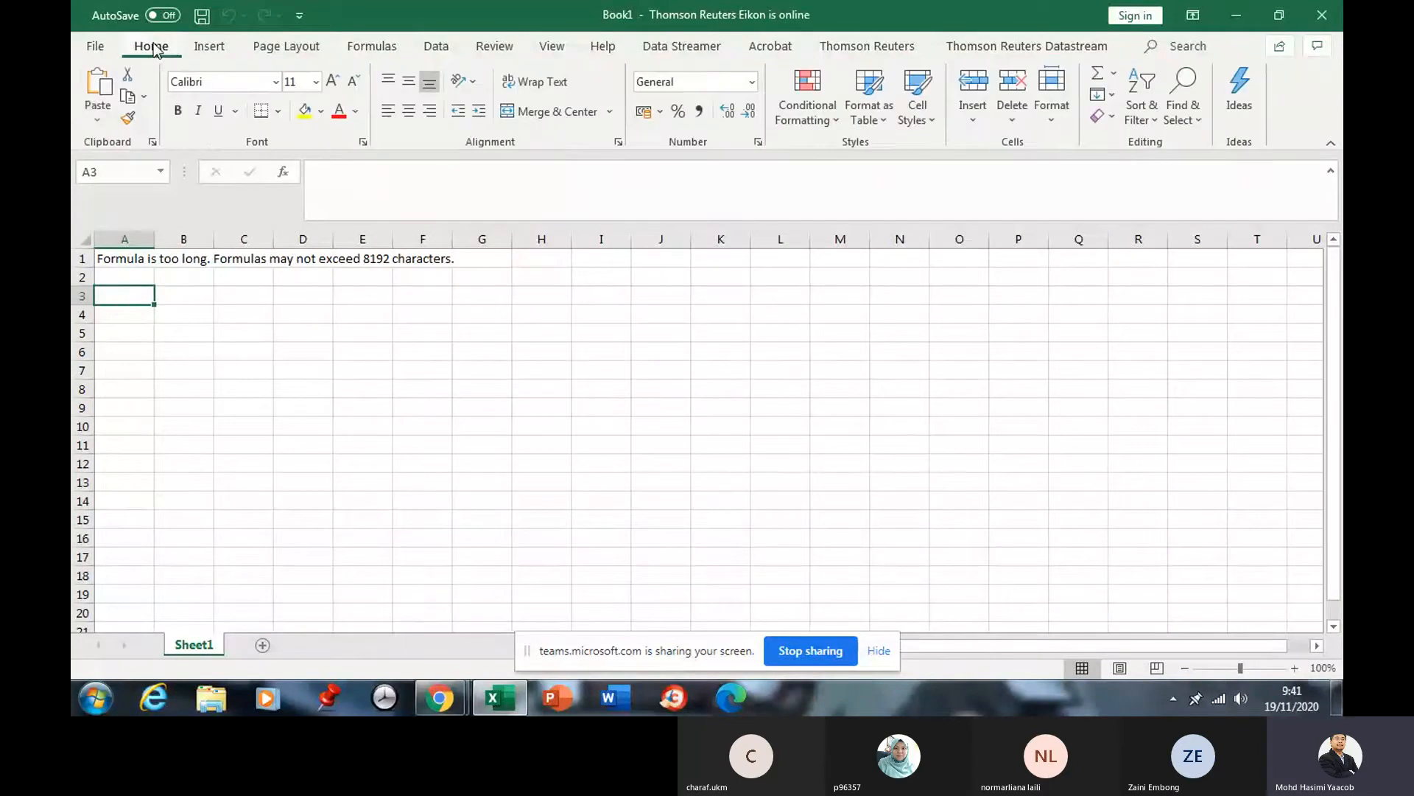
click(98, 87)
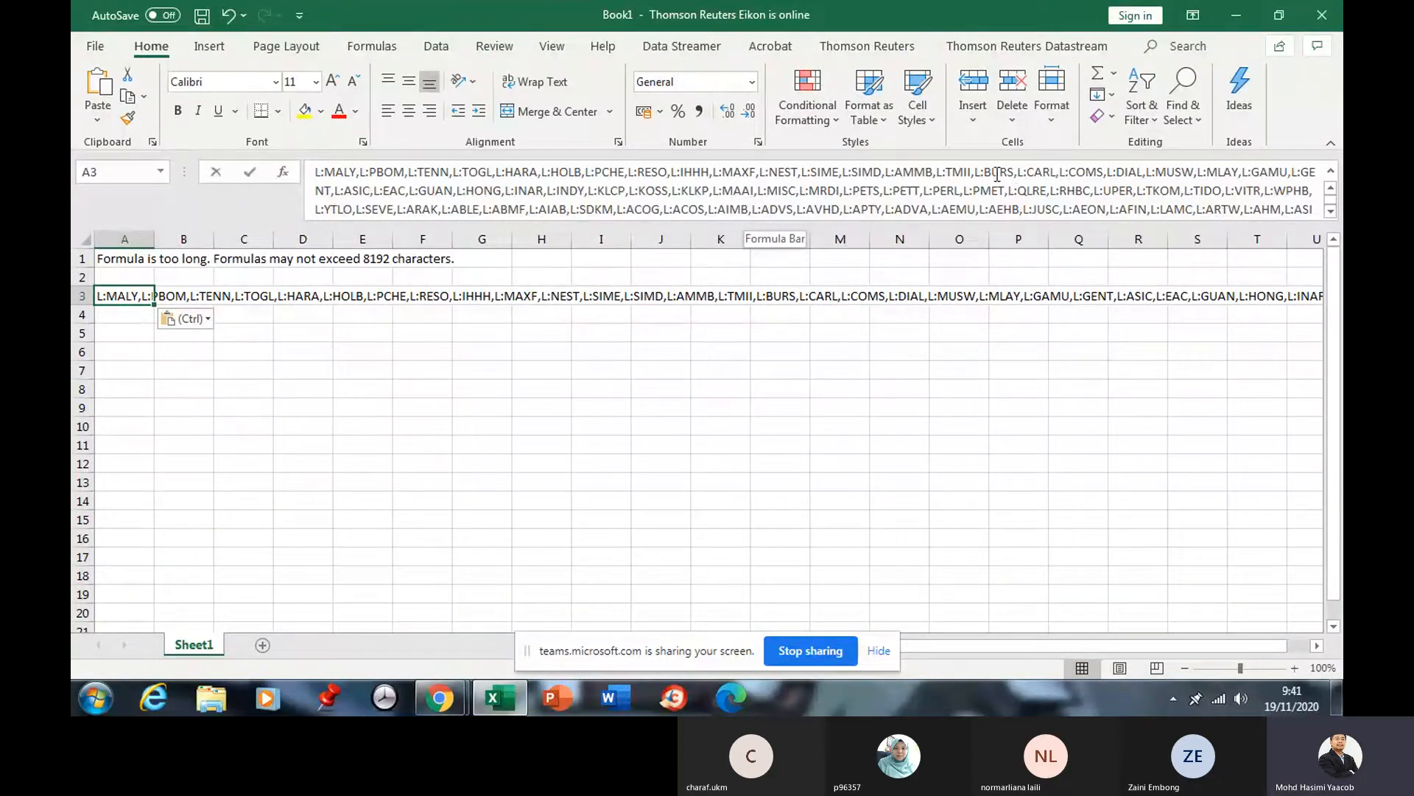
drag(1014, 172, 964, 173)
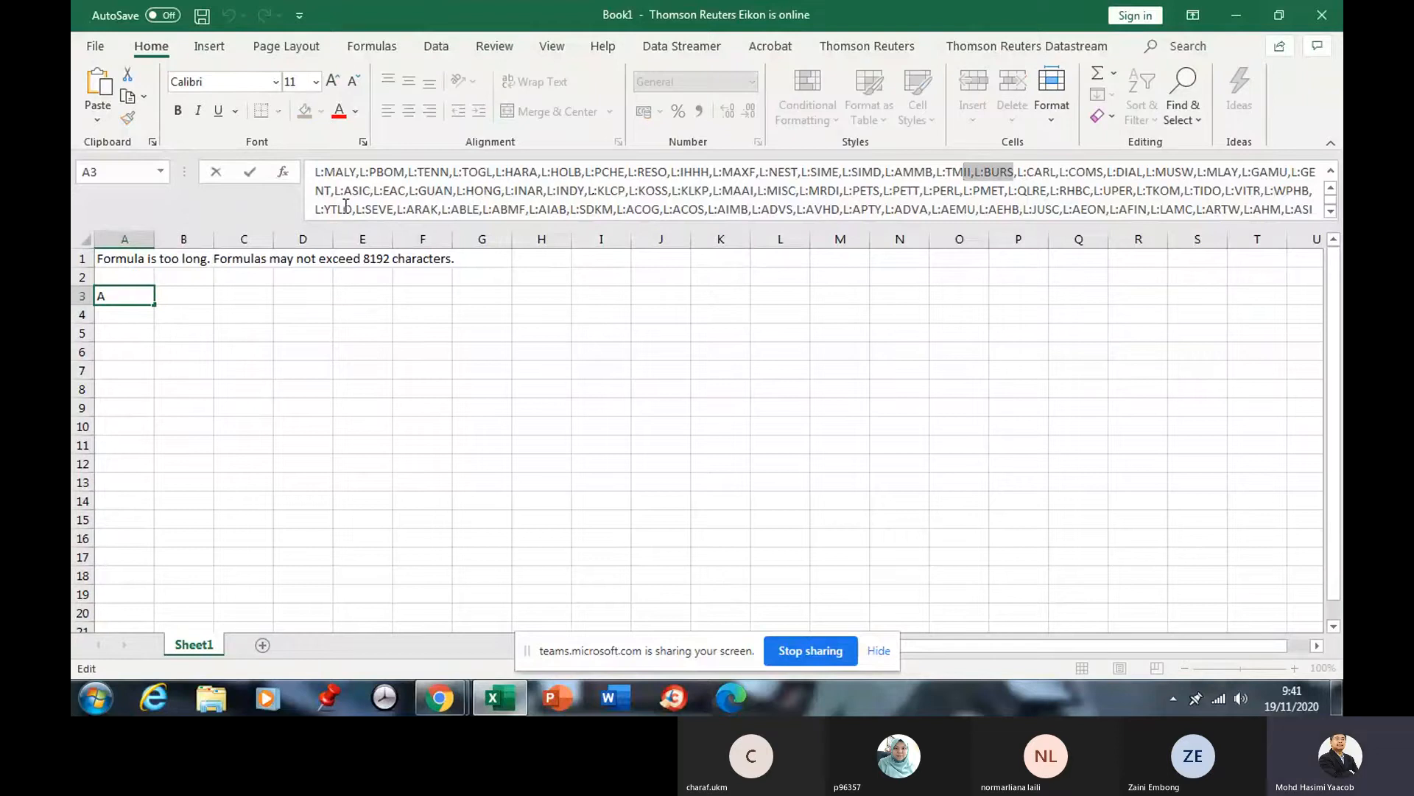
click(249, 319)
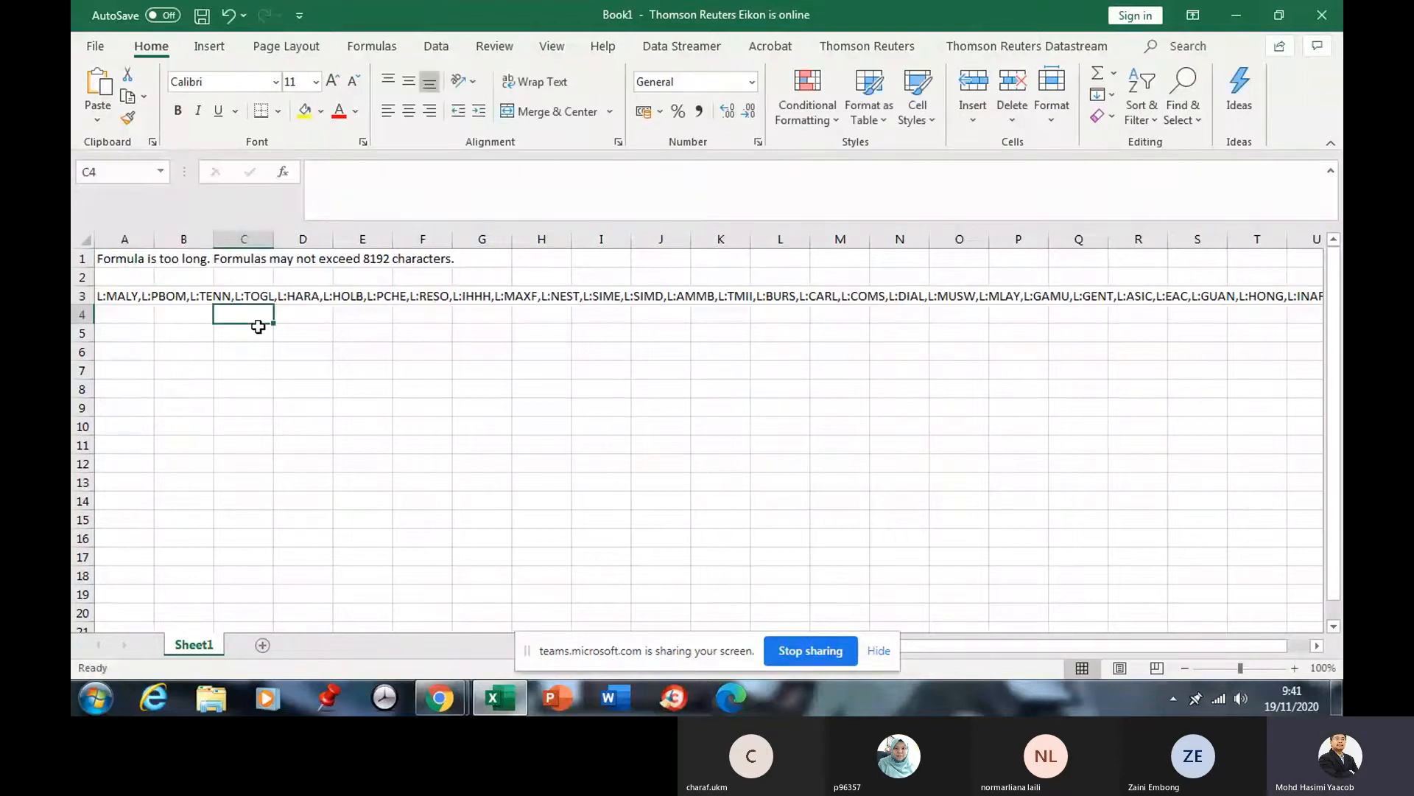
click(135, 298)
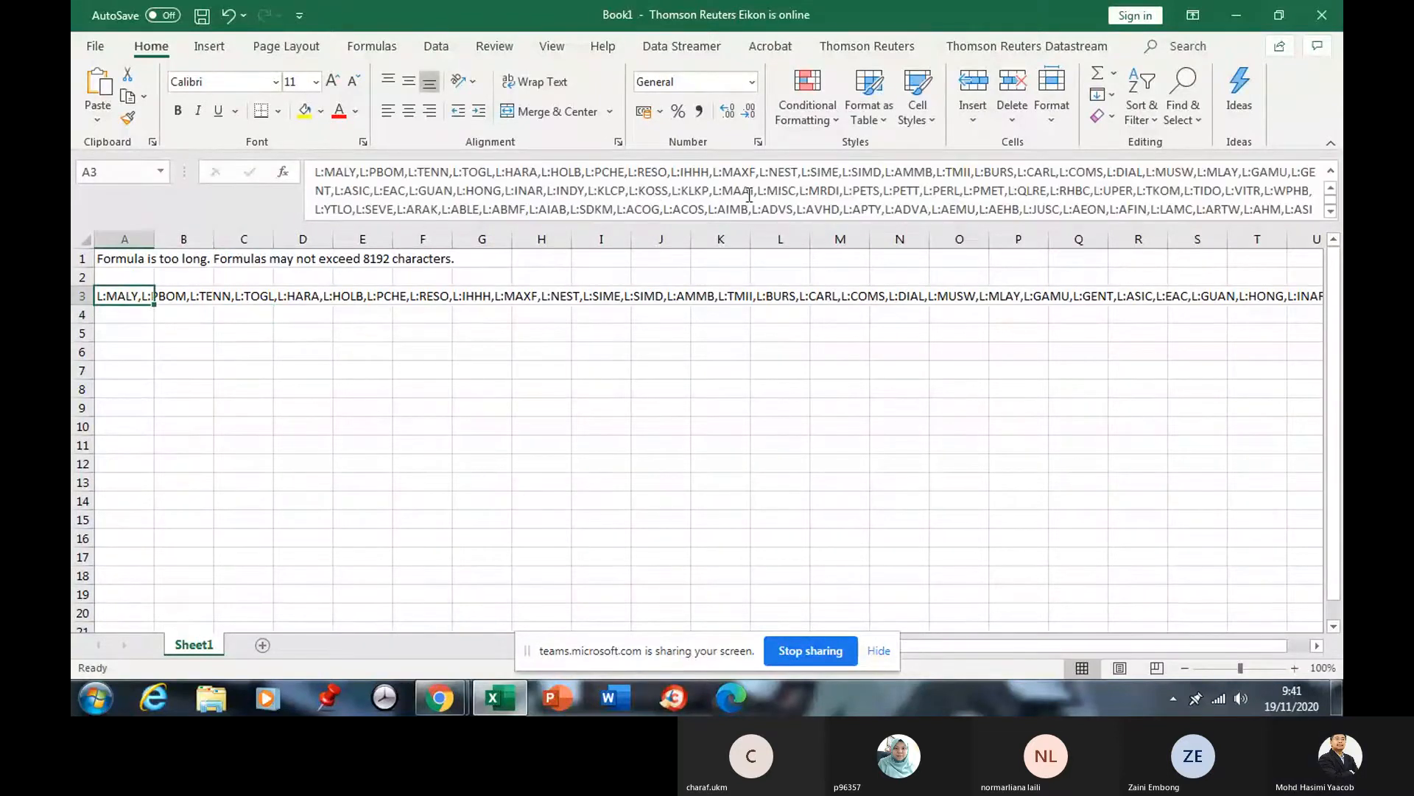
double_click(819, 172)
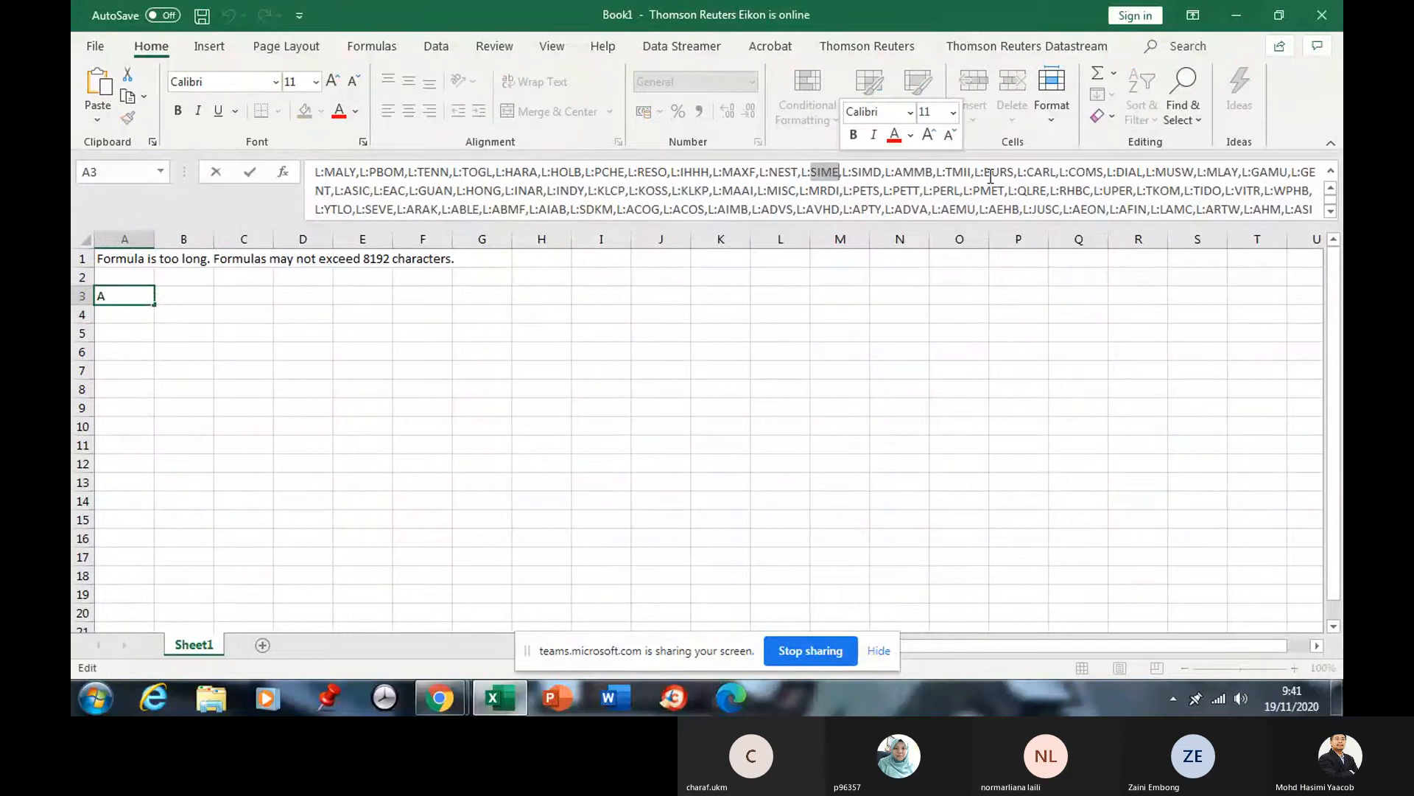
Copy the full company code list from A3's formula bar and select A5 for the results.
drag(976, 171, 408, 198)
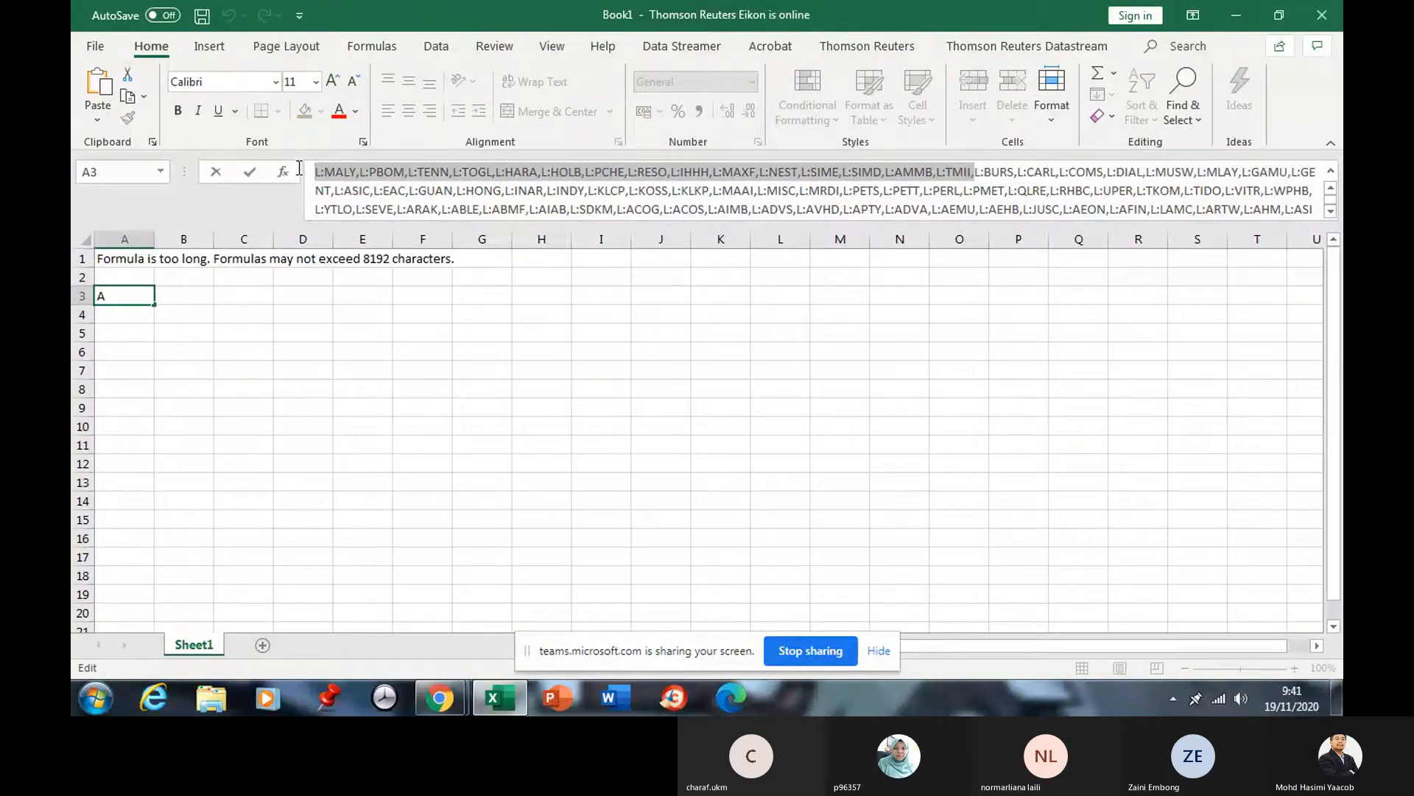
right_click(337, 171)
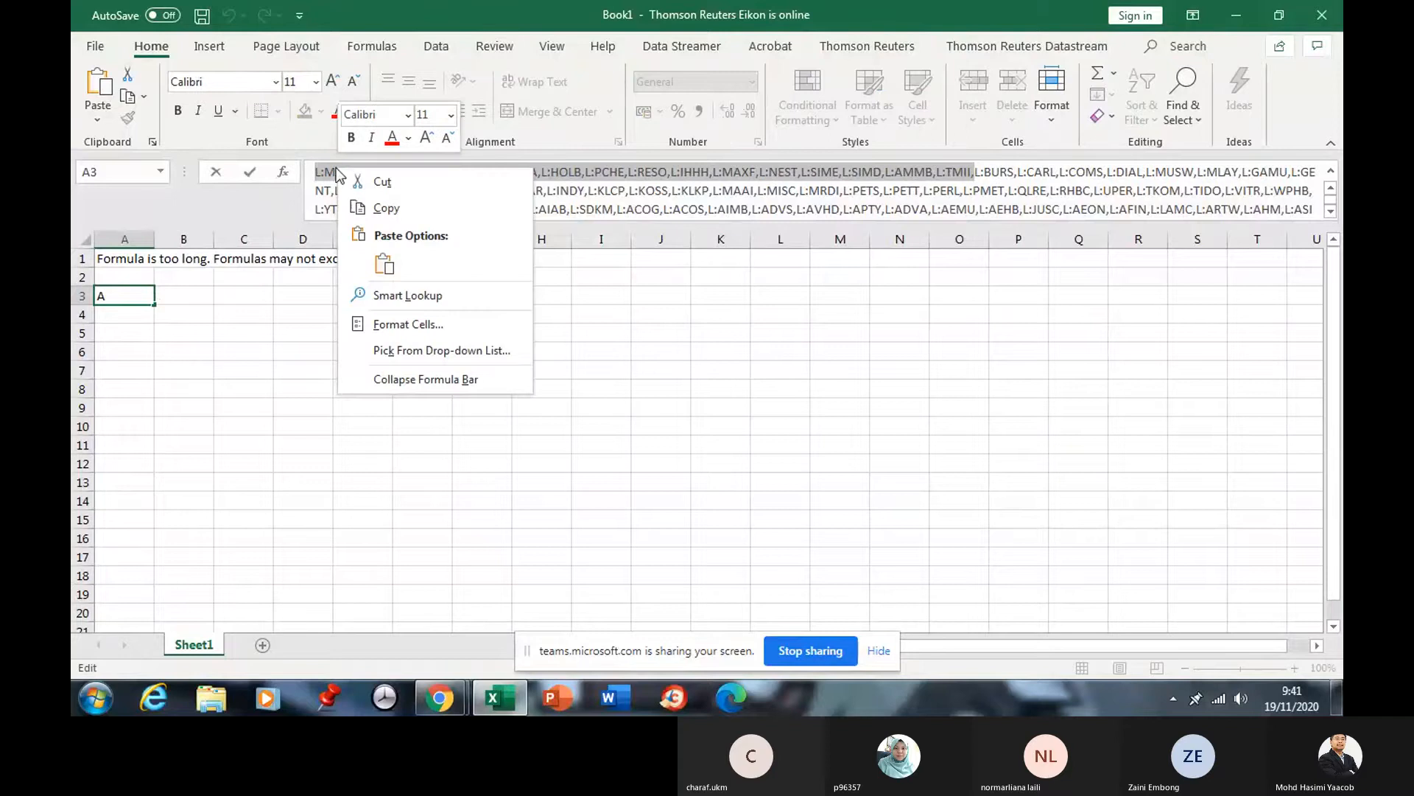
click(372, 208)
click(240, 328)
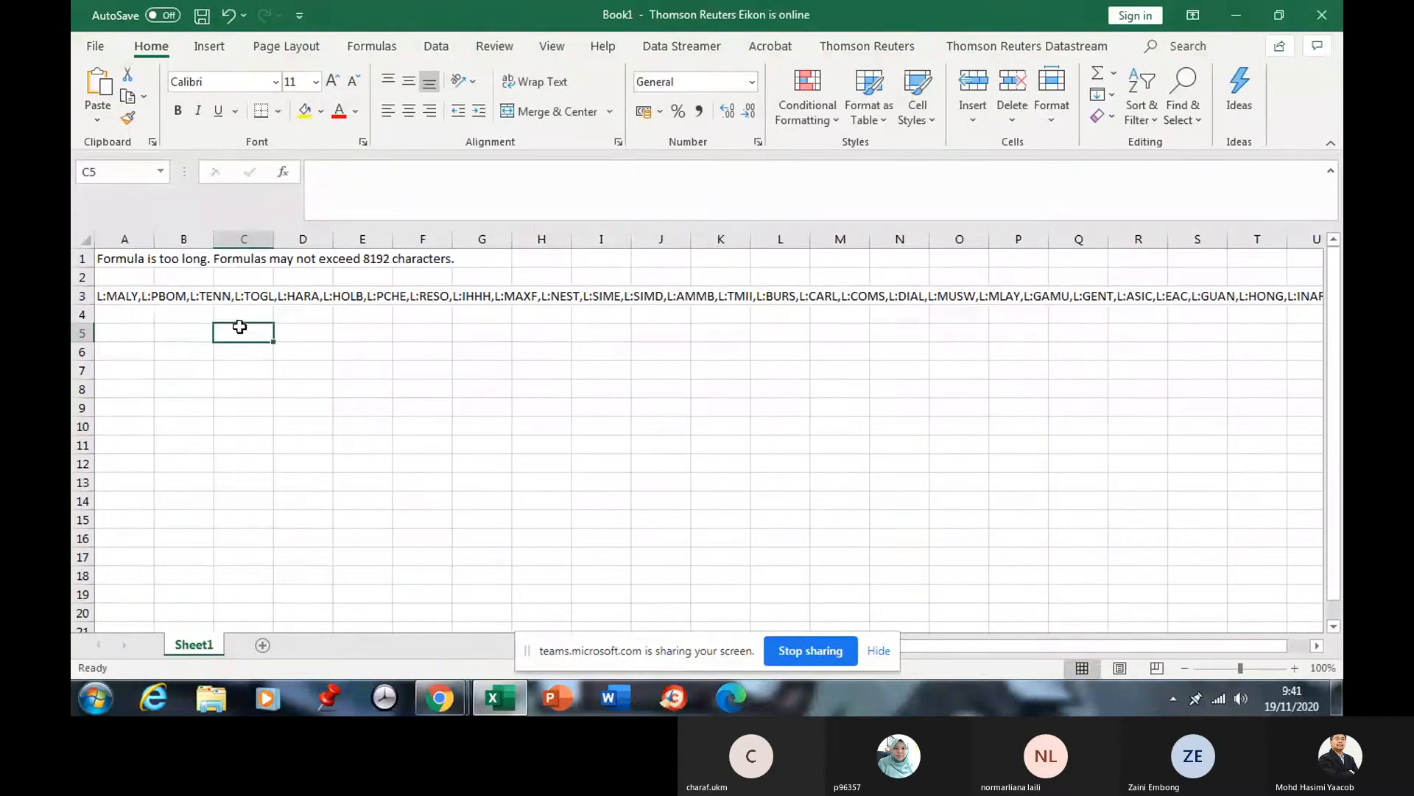
click(147, 330)
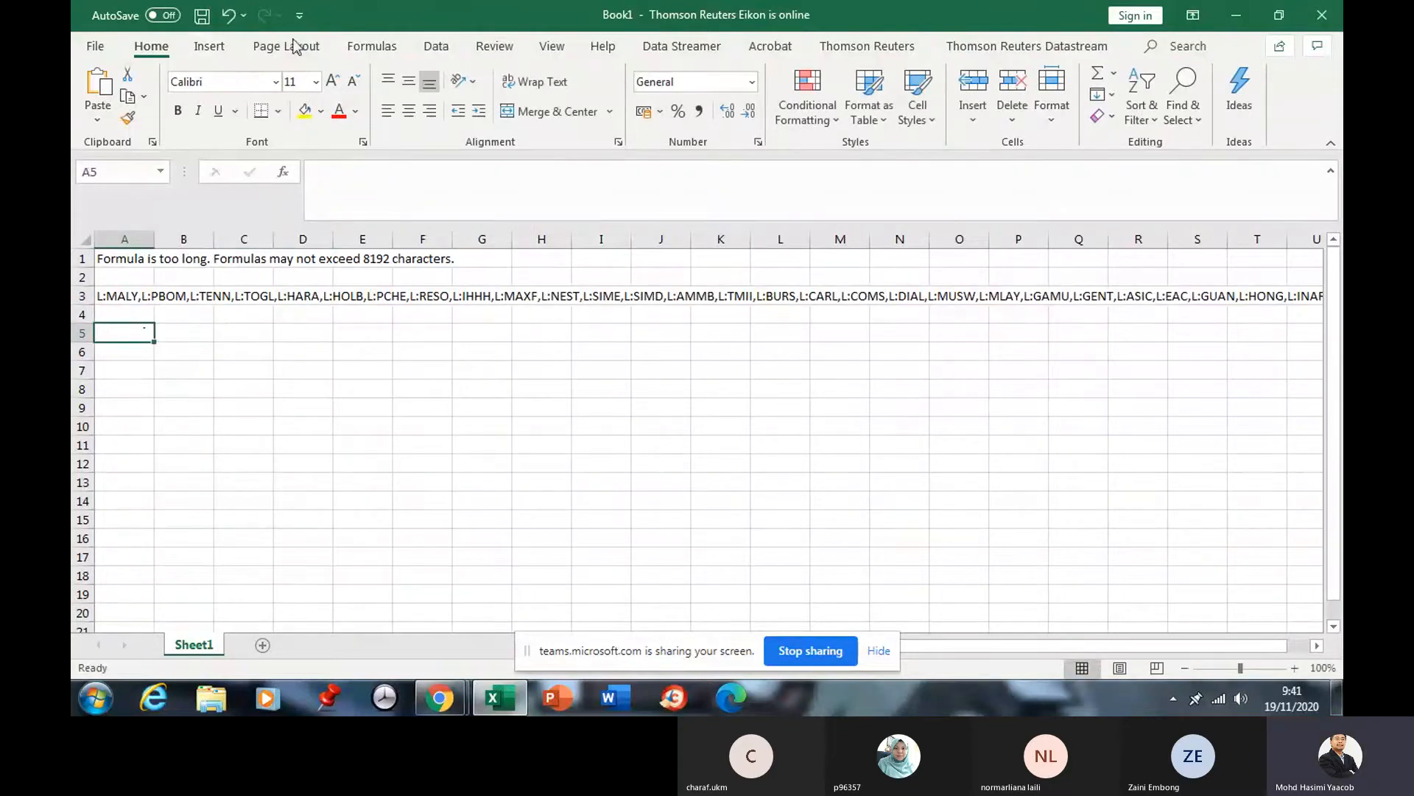
click(1027, 46)
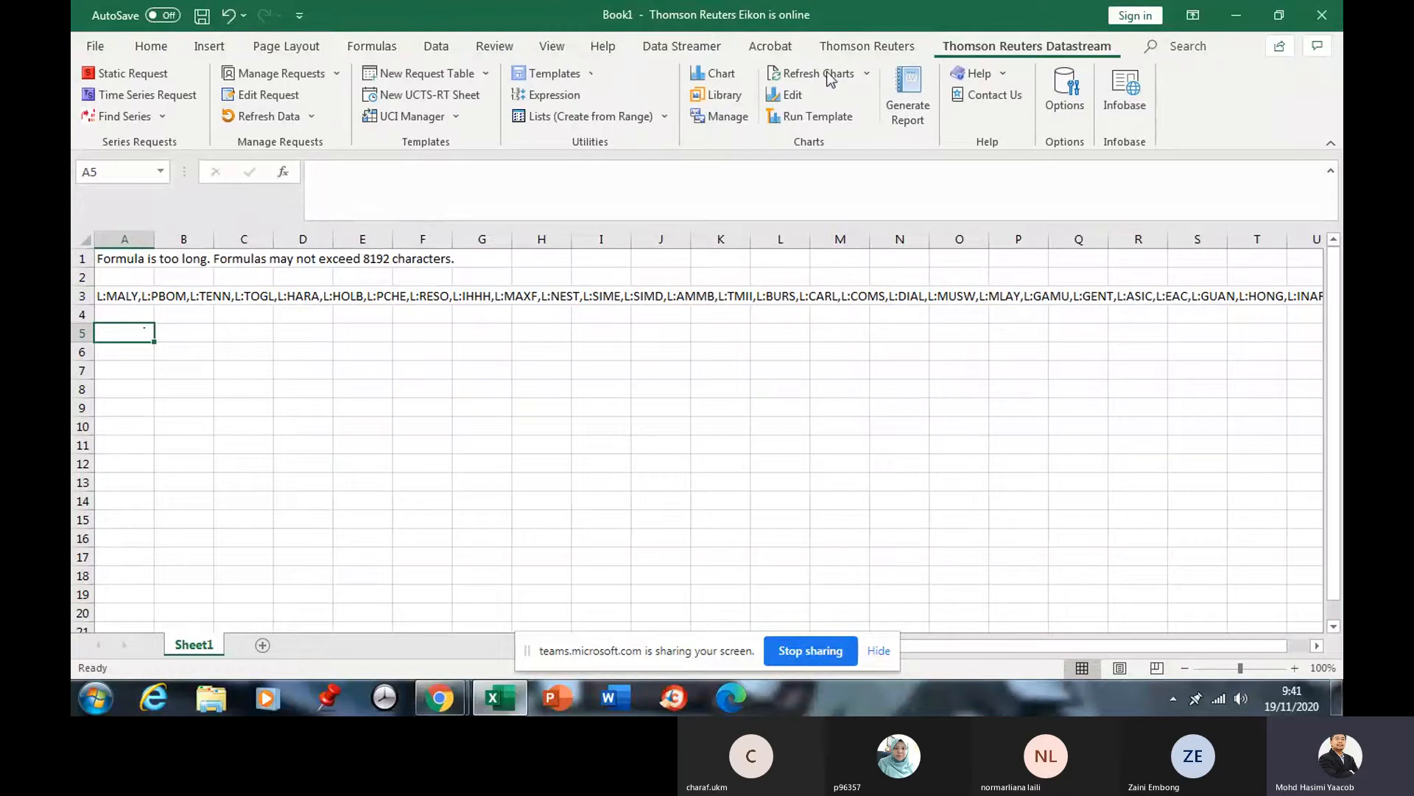
Request ISIN, LOC, SECD, MNEM and NAME for the pasted company list with mnemonic headings.
click(167, 77)
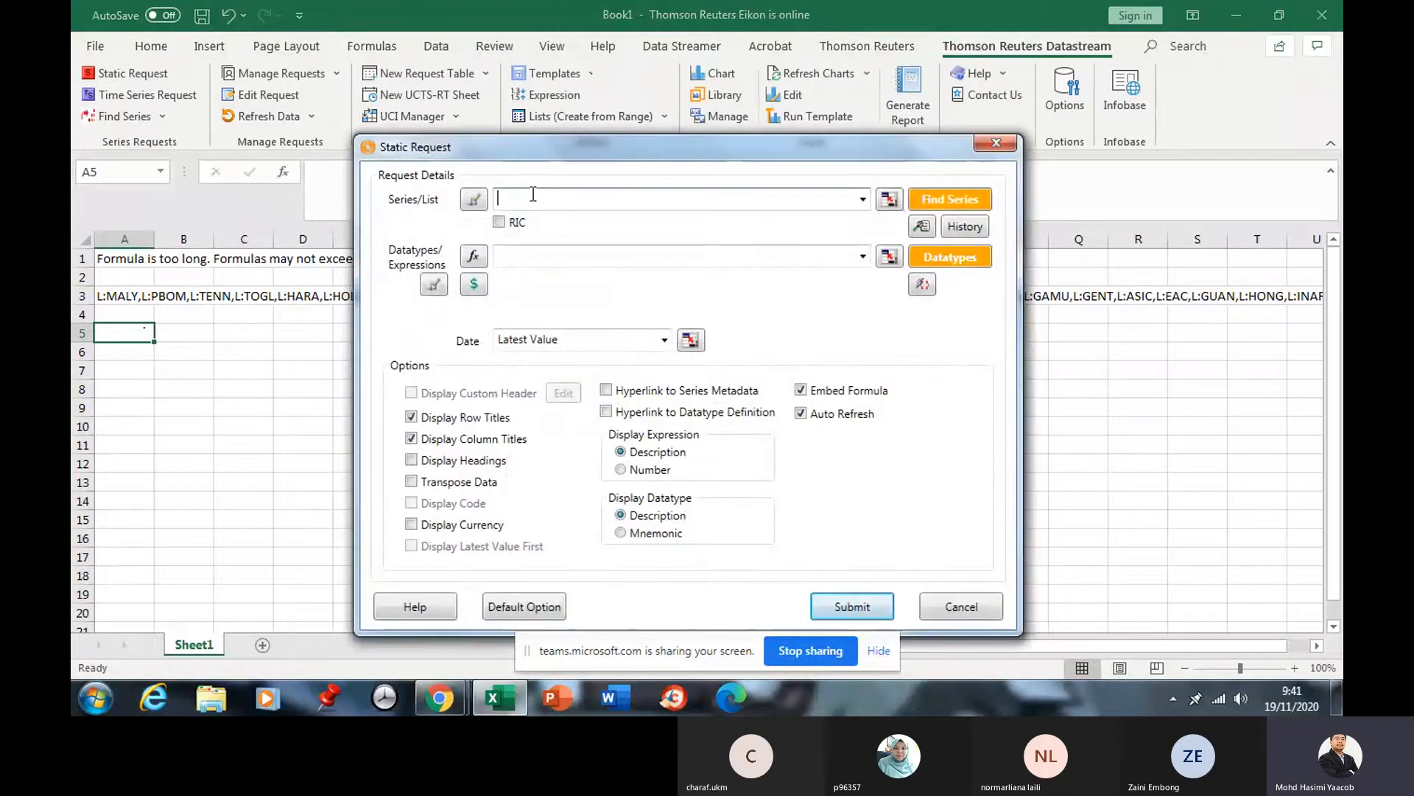
right_click(531, 195)
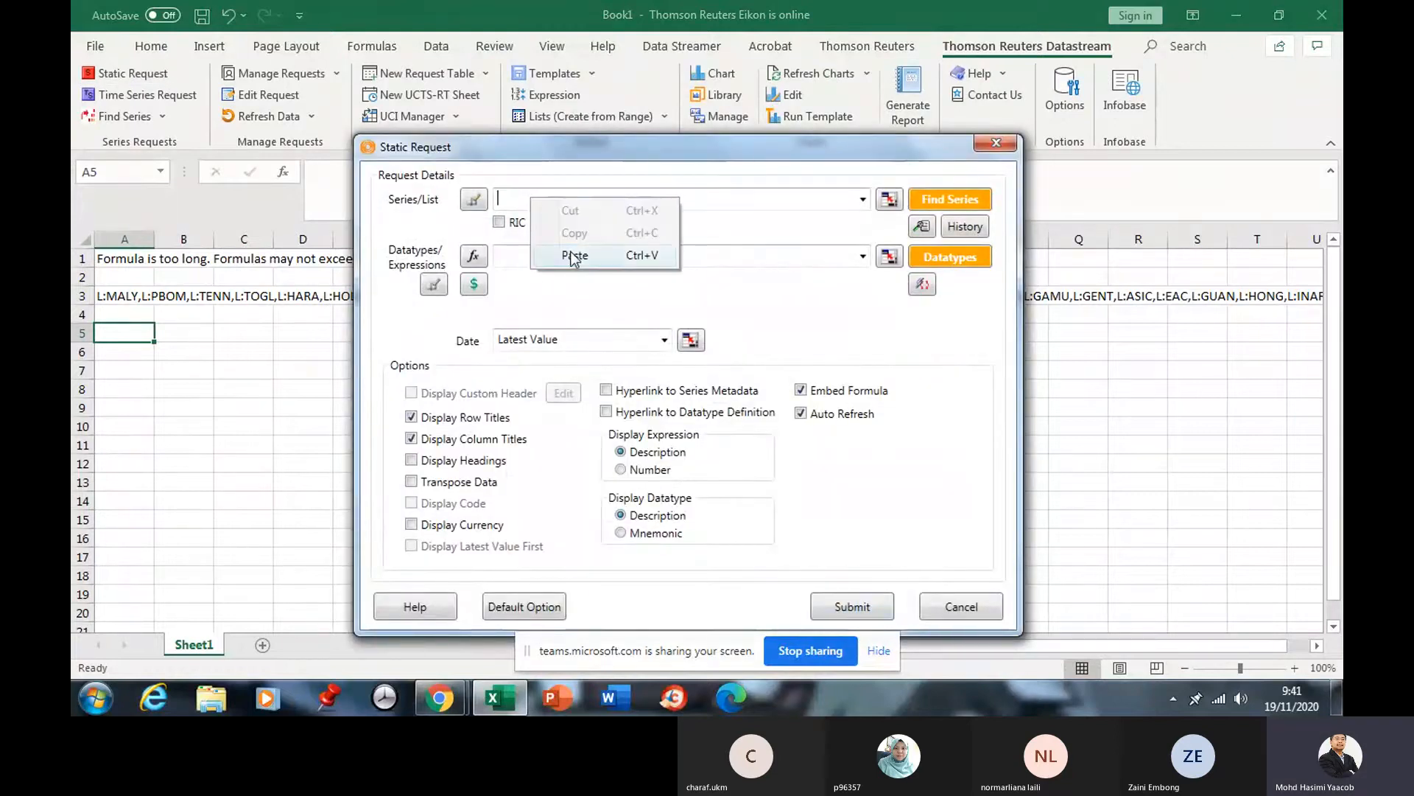
click(573, 255)
click(647, 255)
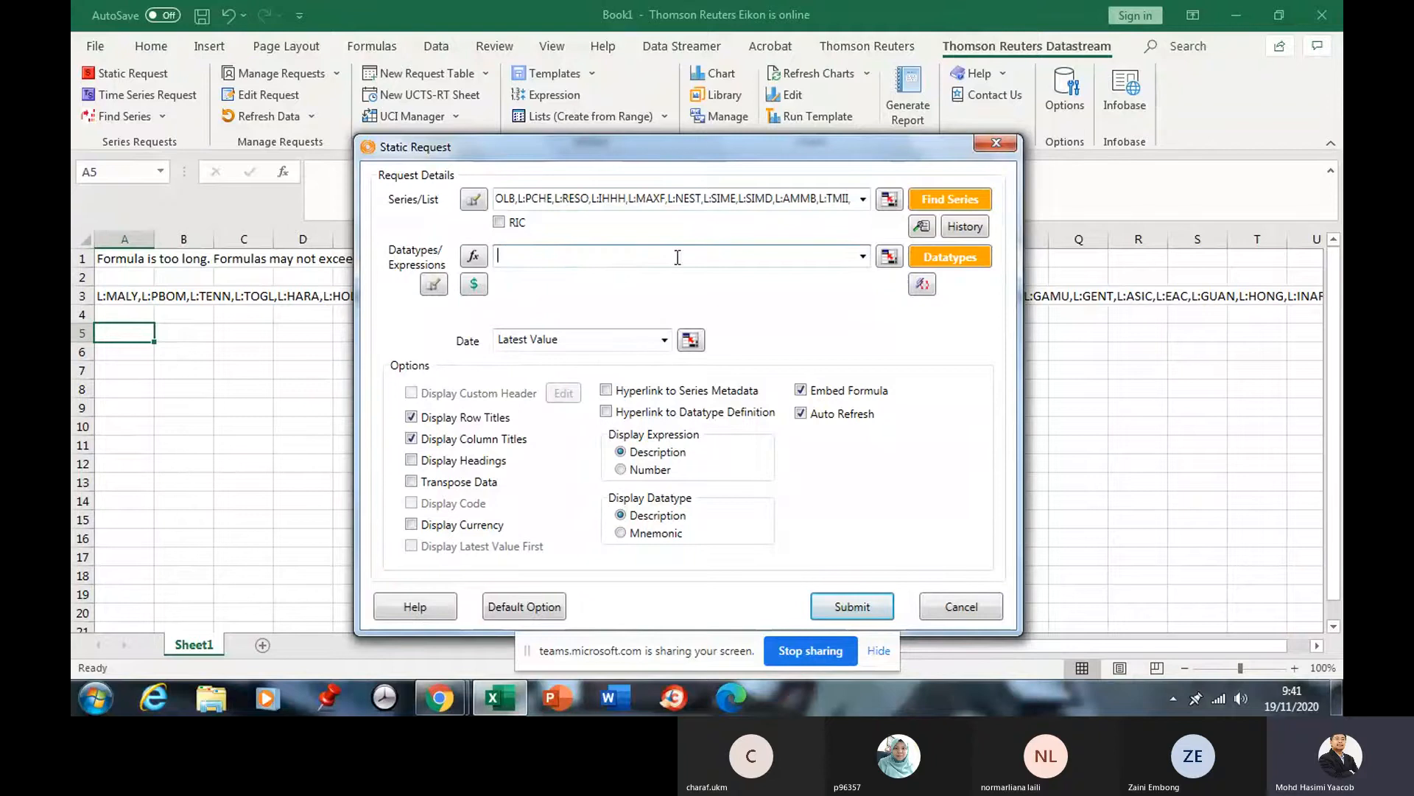
click(863, 256)
click(669, 288)
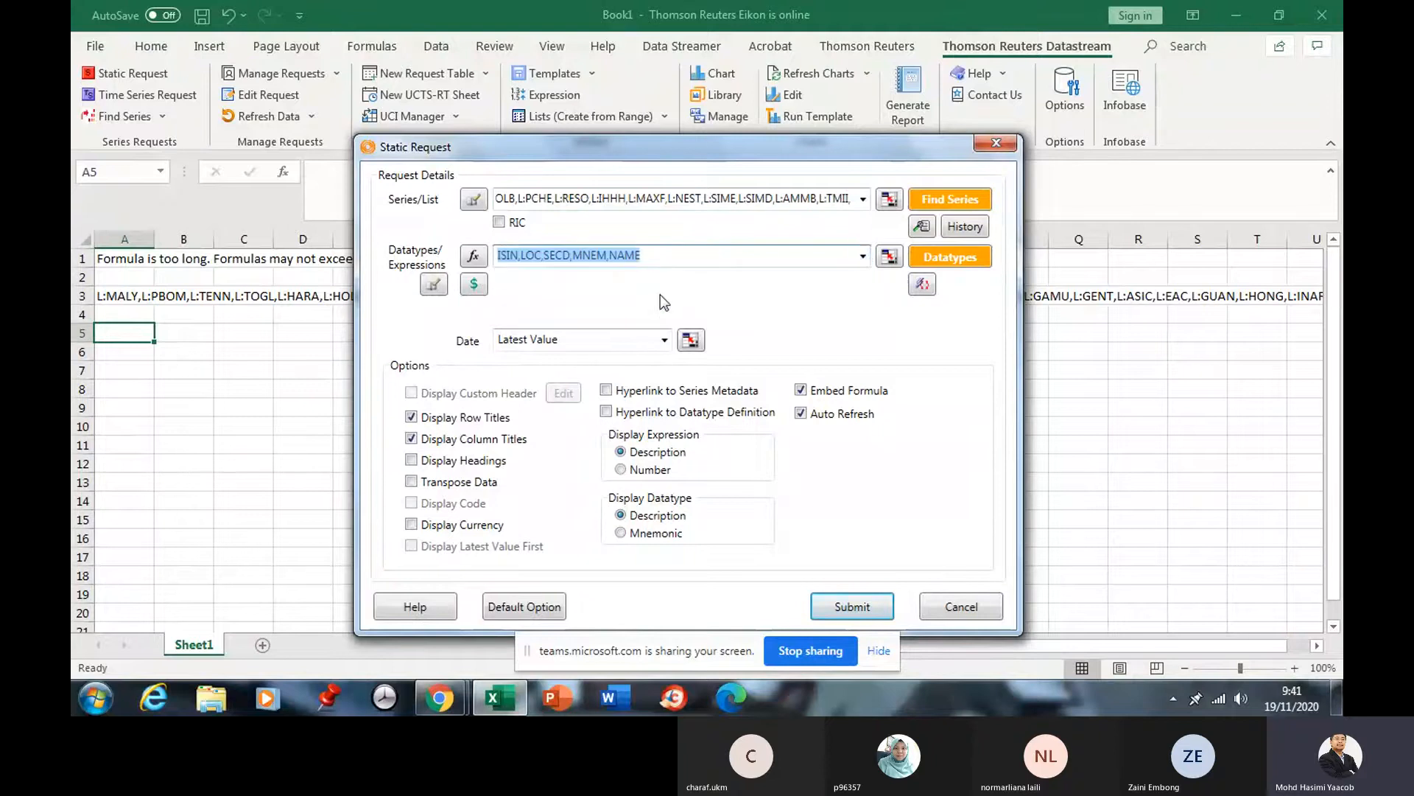
click(769, 529)
click(847, 609)
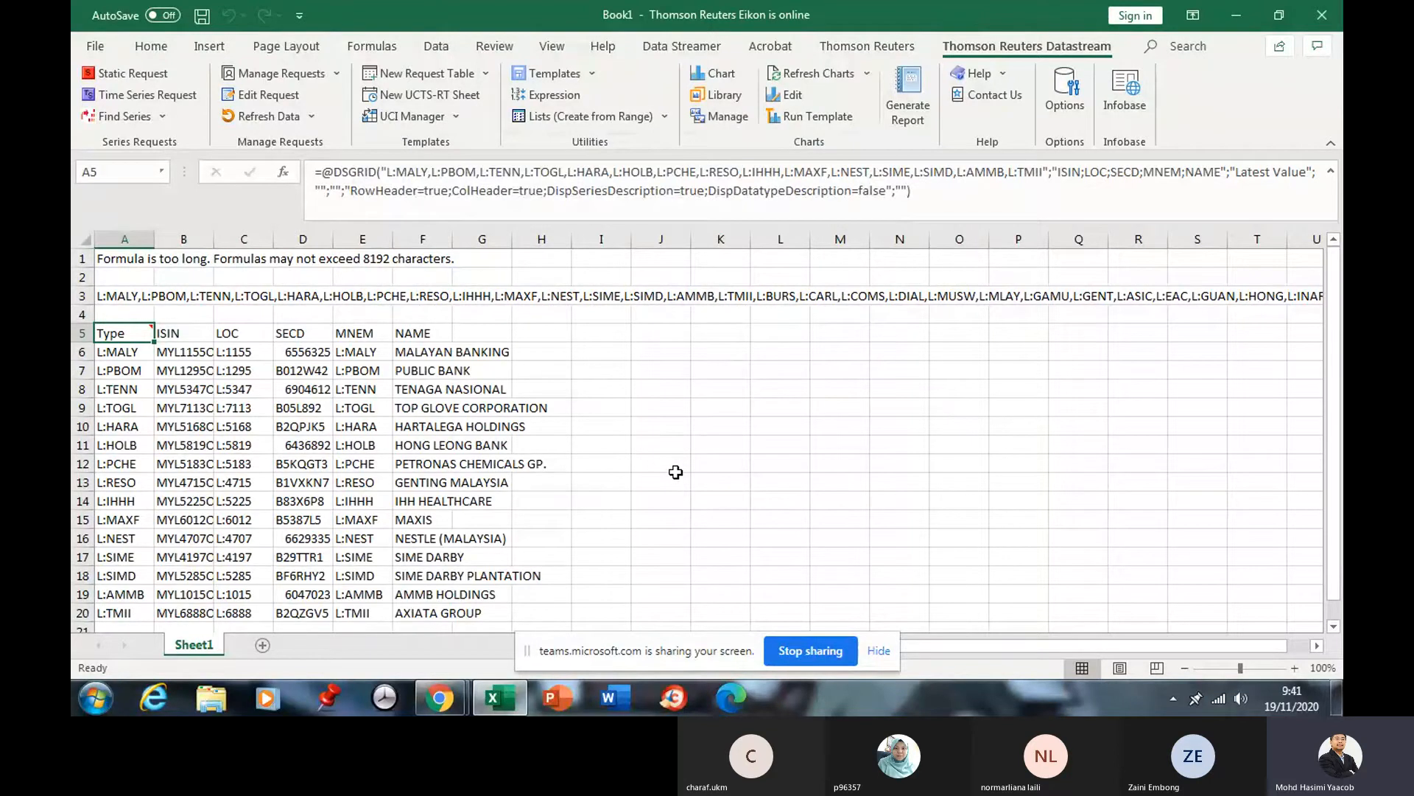
Check the DSGRID formula and codes in A6:A20, then widen column B to show full ISINs.
scroll(676, 472, down, 2)
scroll(676, 472, up, 1)
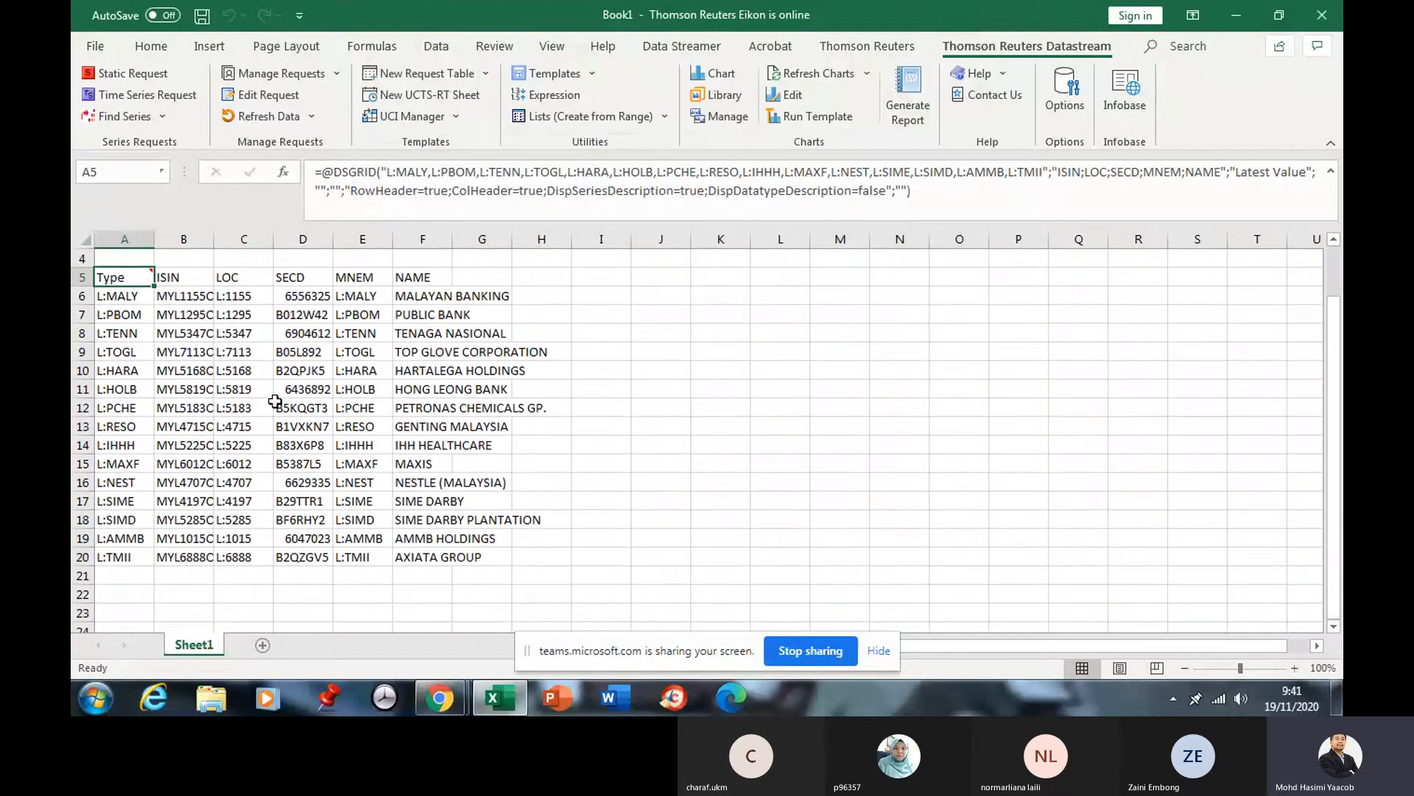
click(120, 335)
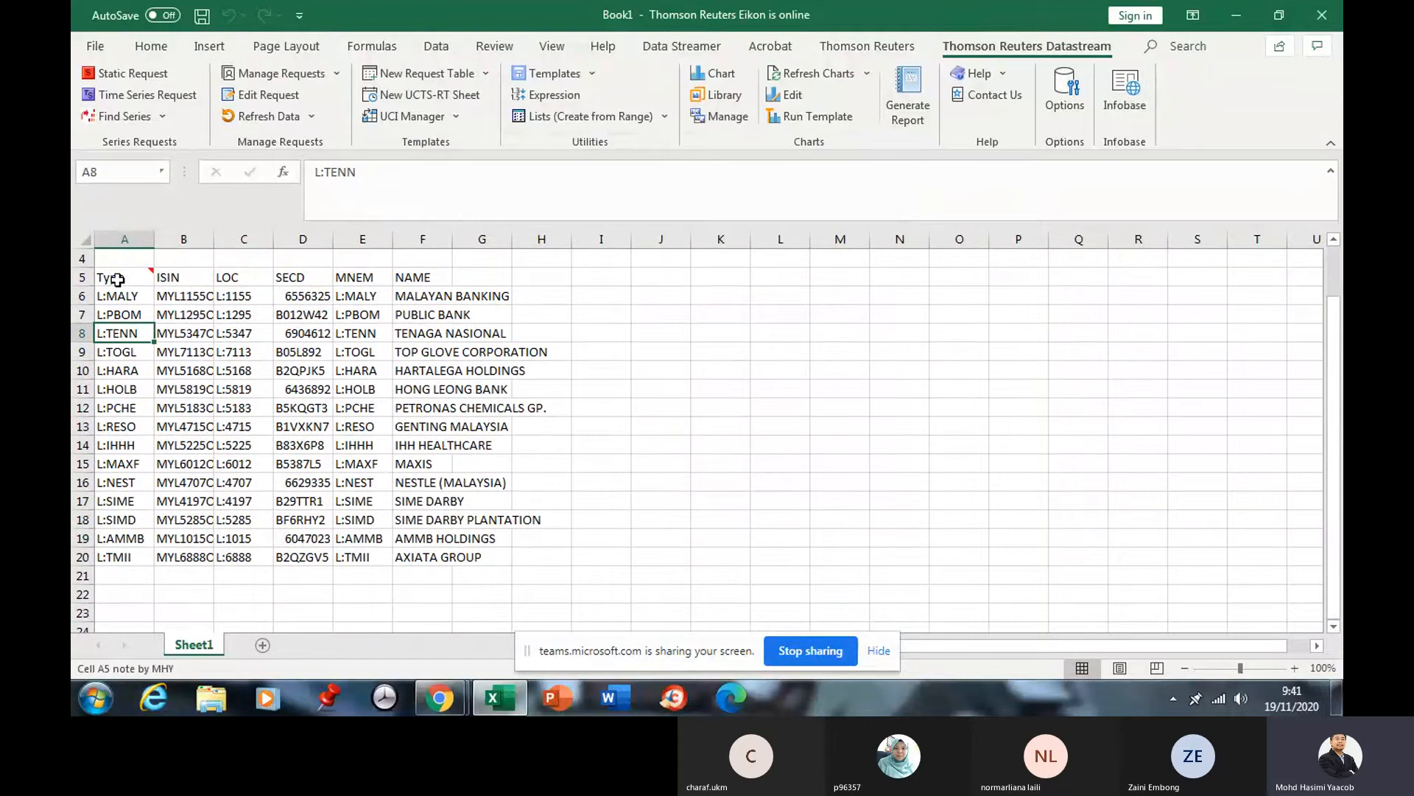
mouse_move(117, 279)
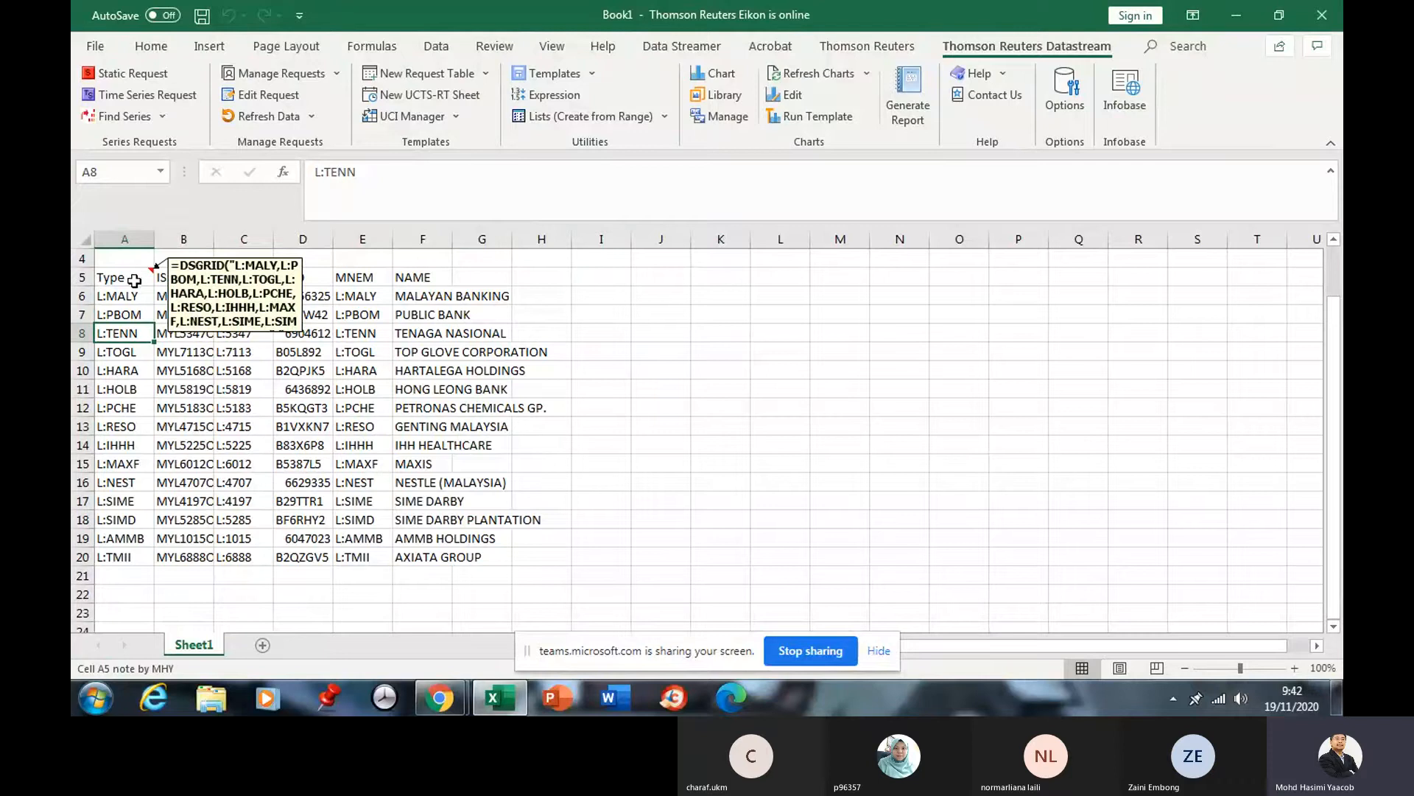
click(131, 280)
click(125, 302)
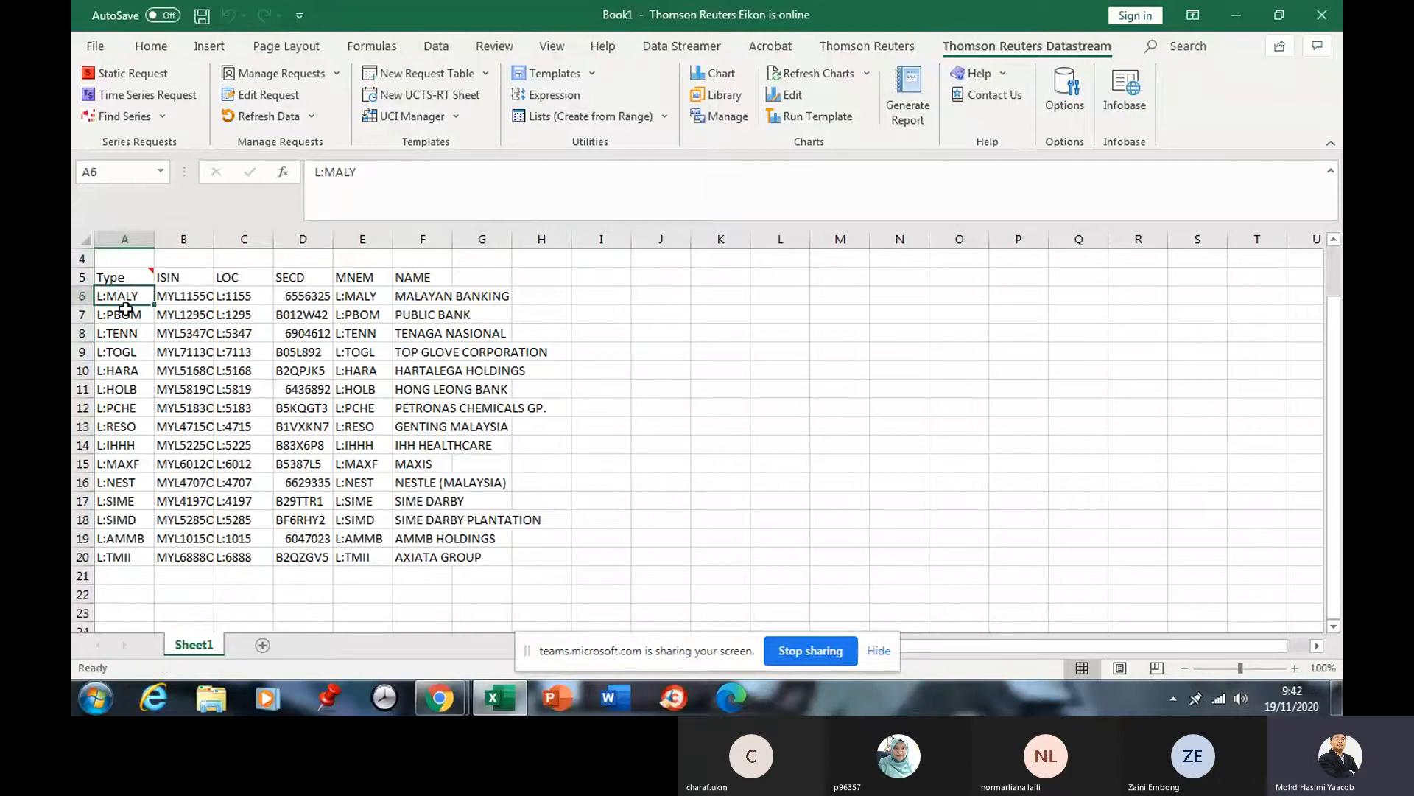
drag(125, 308, 119, 556)
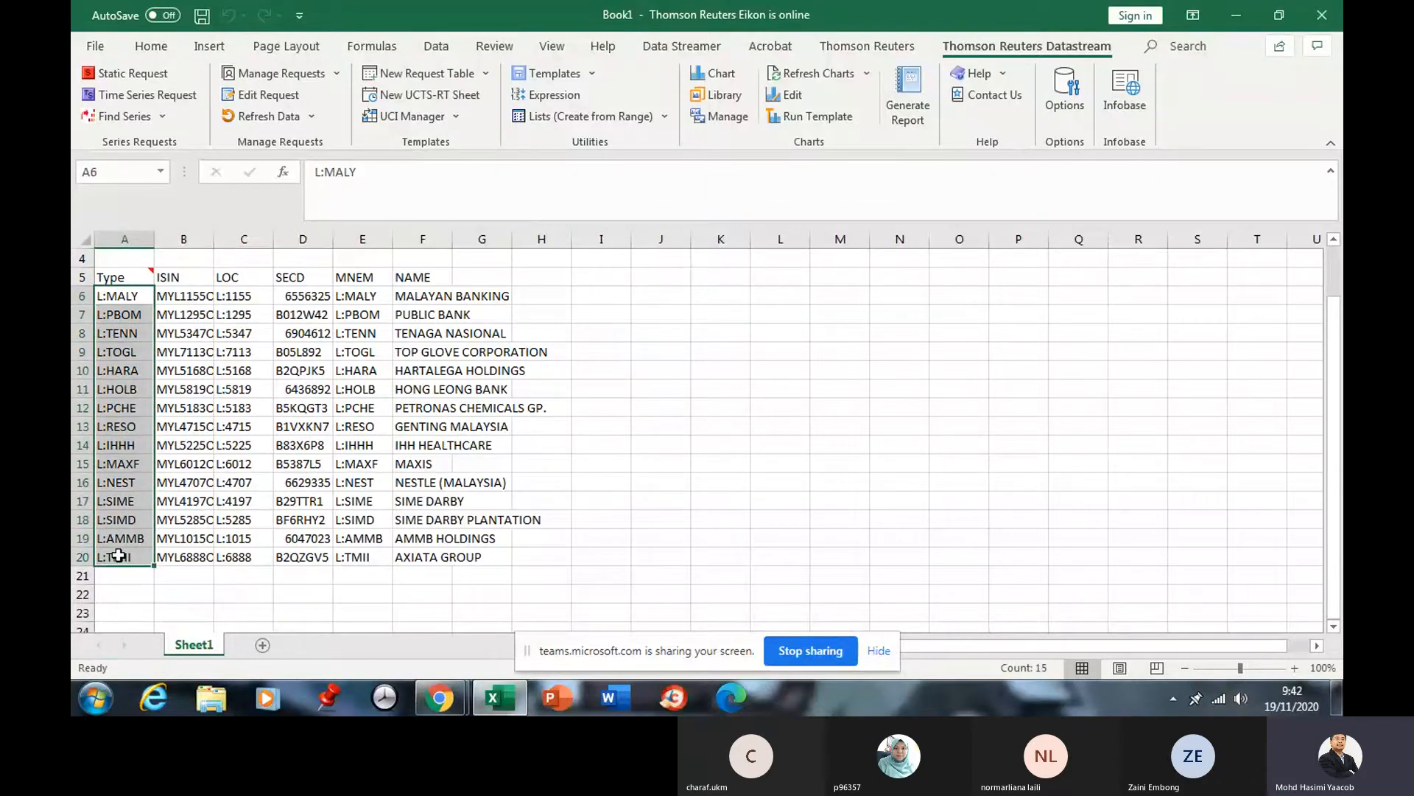
drag(214, 238, 257, 254)
drag(198, 298, 195, 558)
click(221, 501)
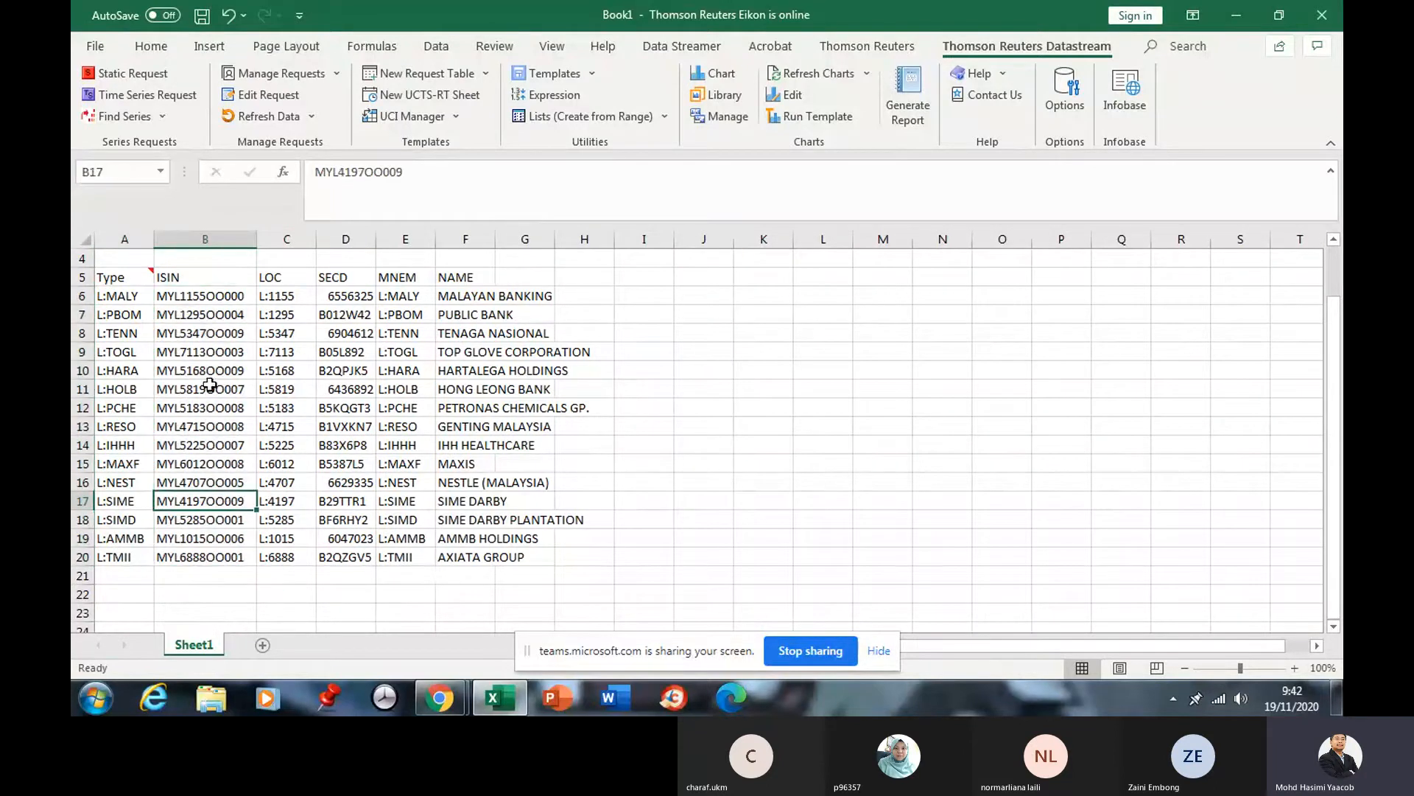
drag(210, 296, 203, 380)
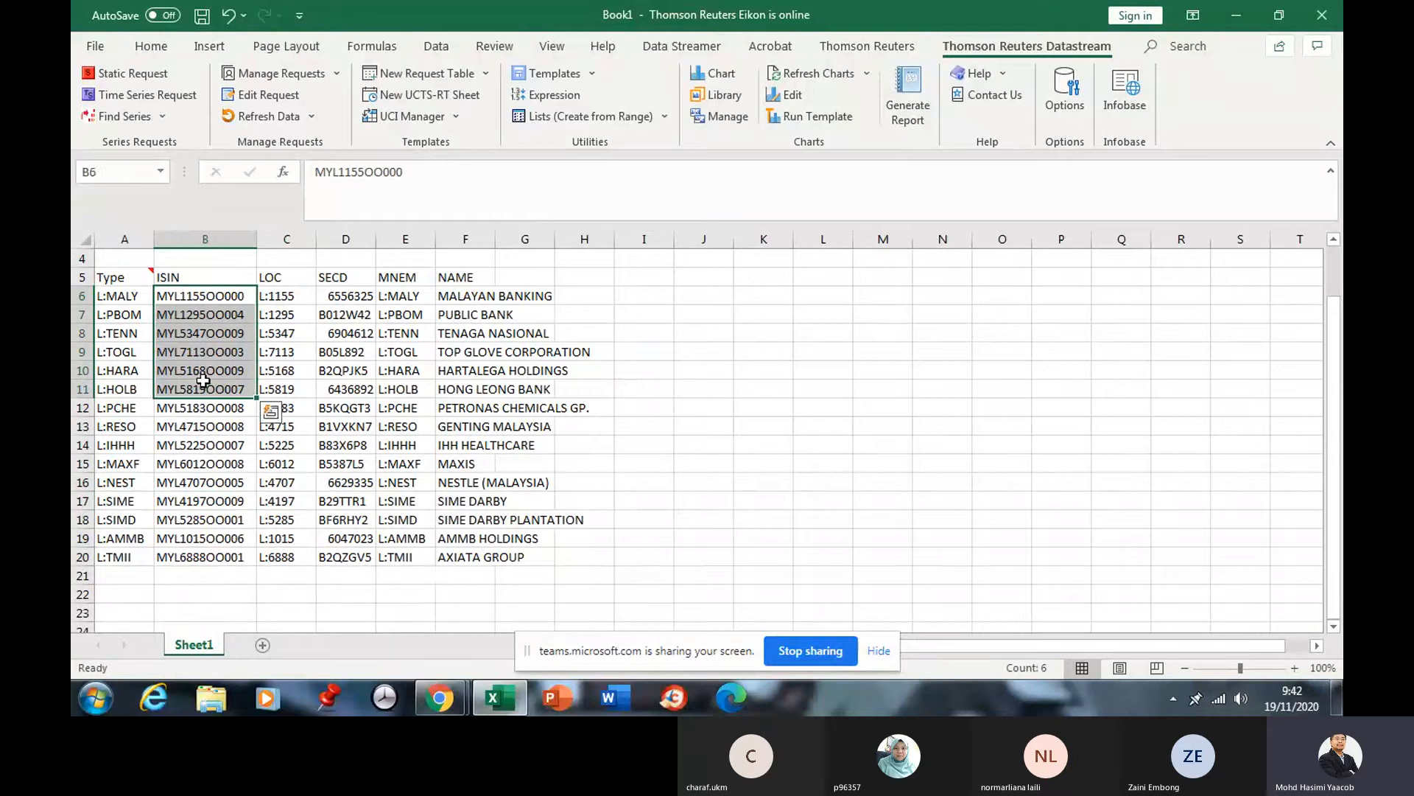
click(208, 334)
click(196, 289)
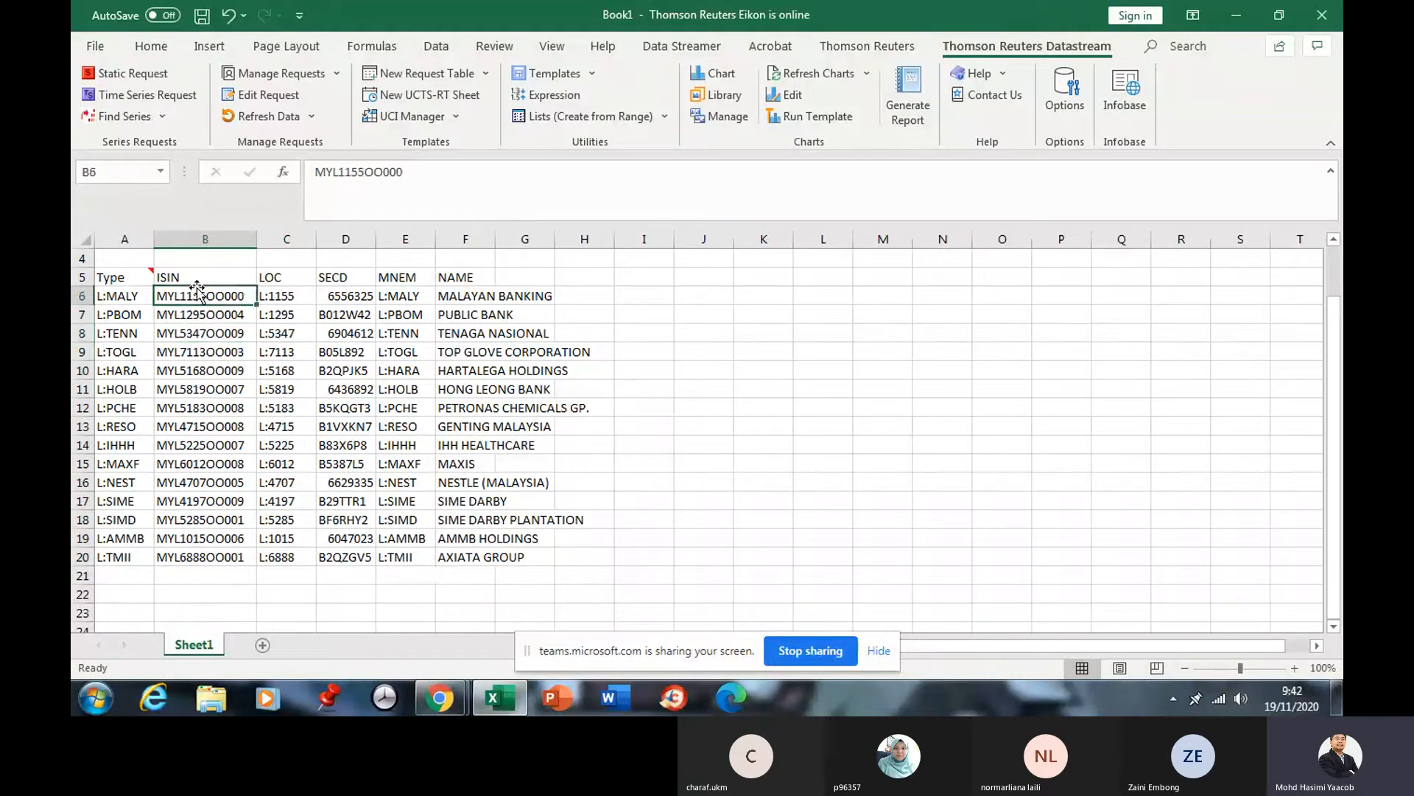
drag(196, 277, 204, 554)
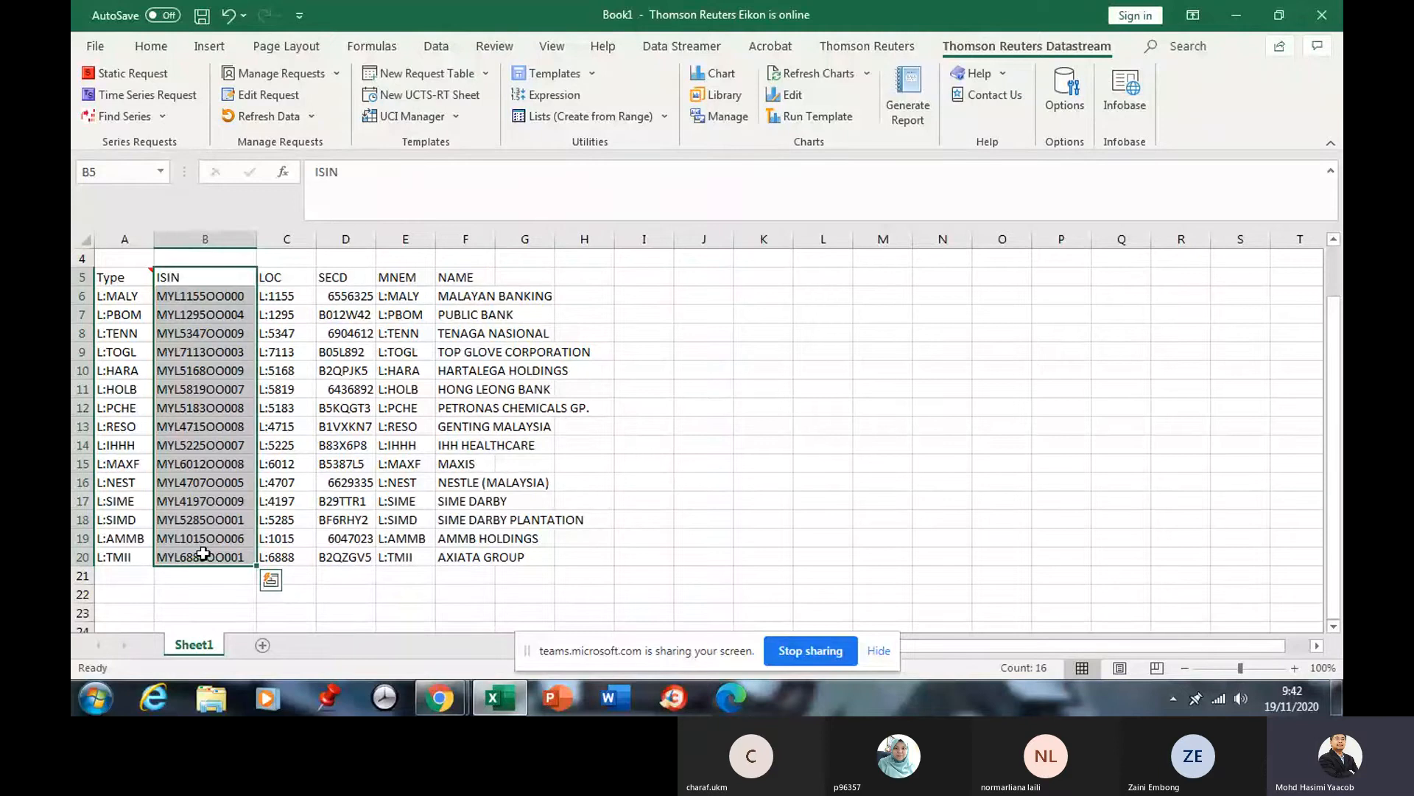
click(414, 310)
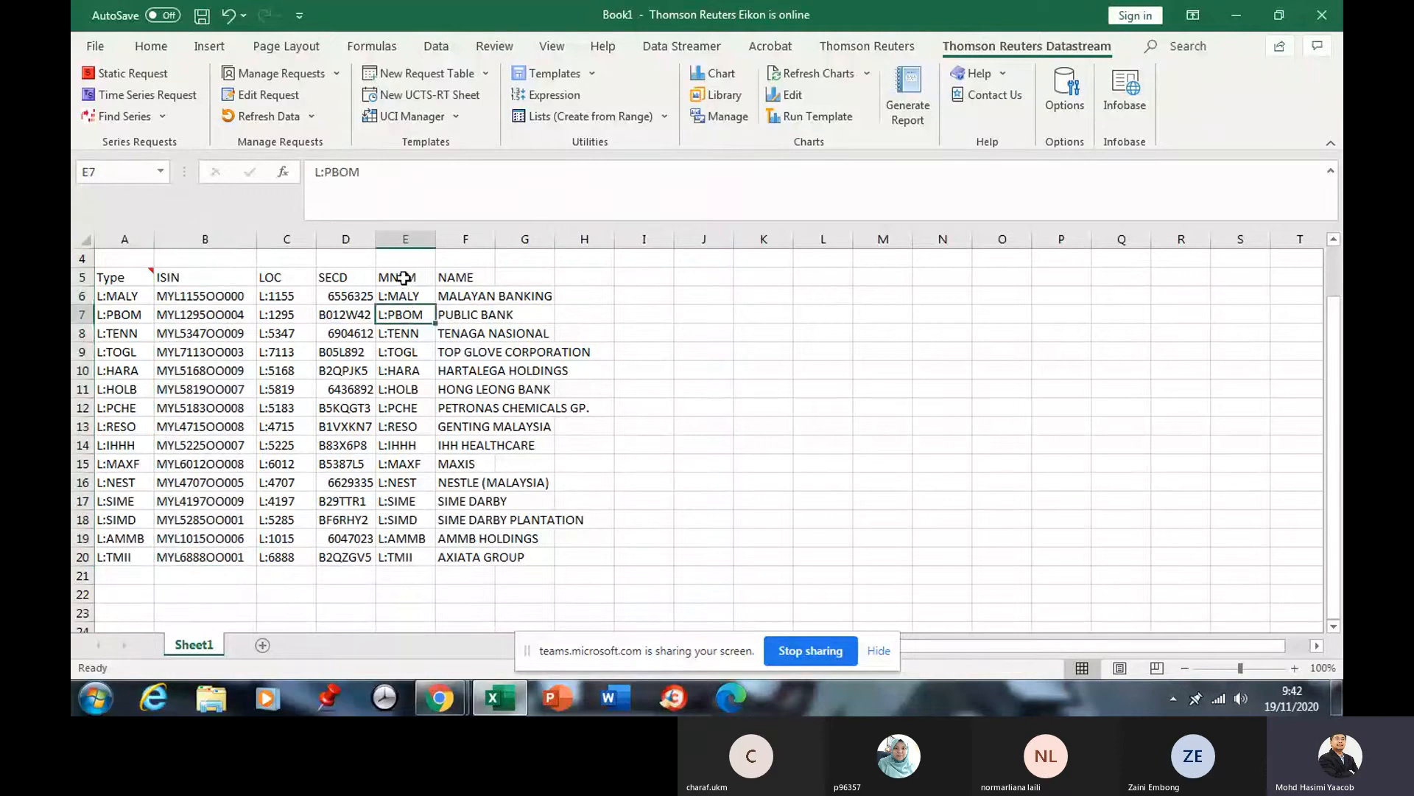
drag(404, 278, 384, 557)
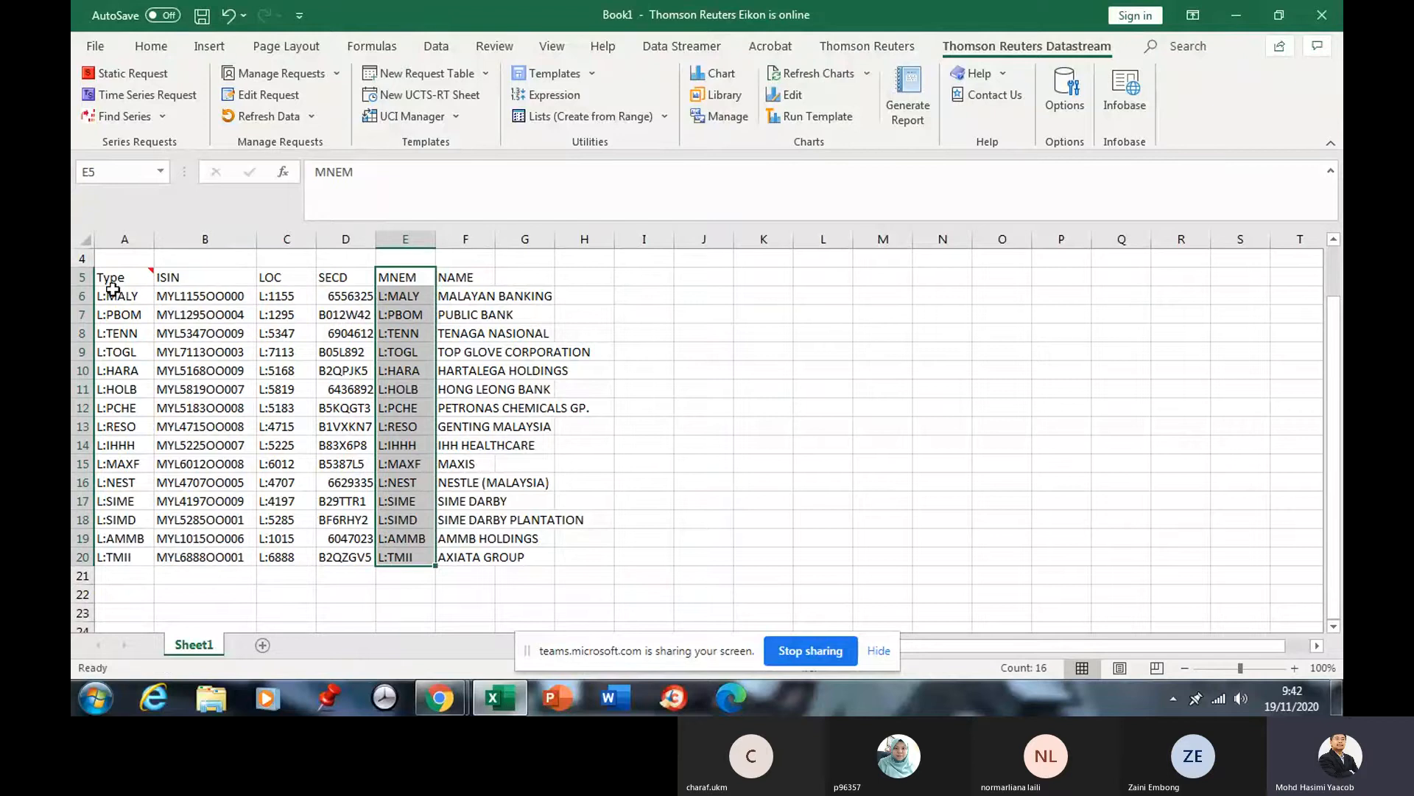
drag(112, 288, 119, 557)
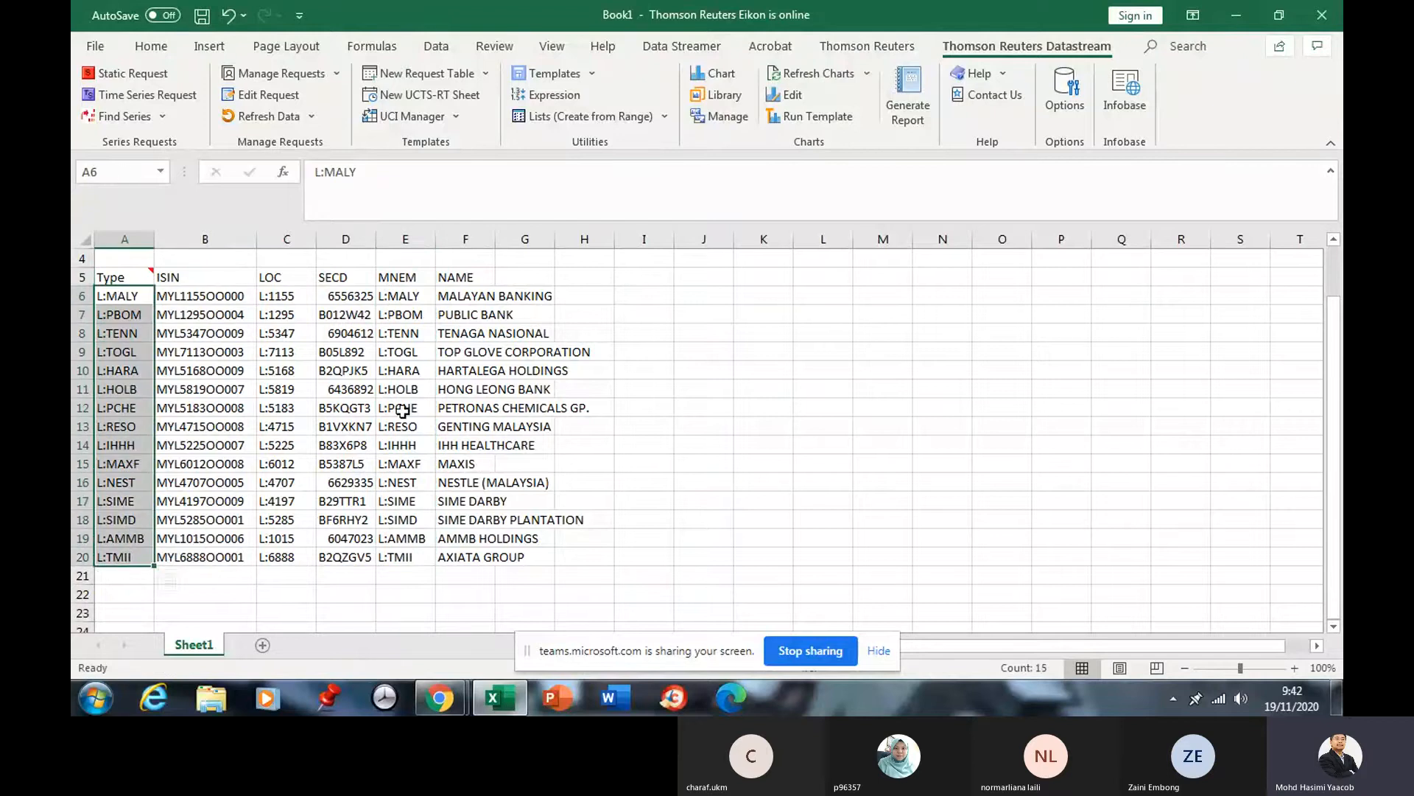
drag(406, 298, 387, 556)
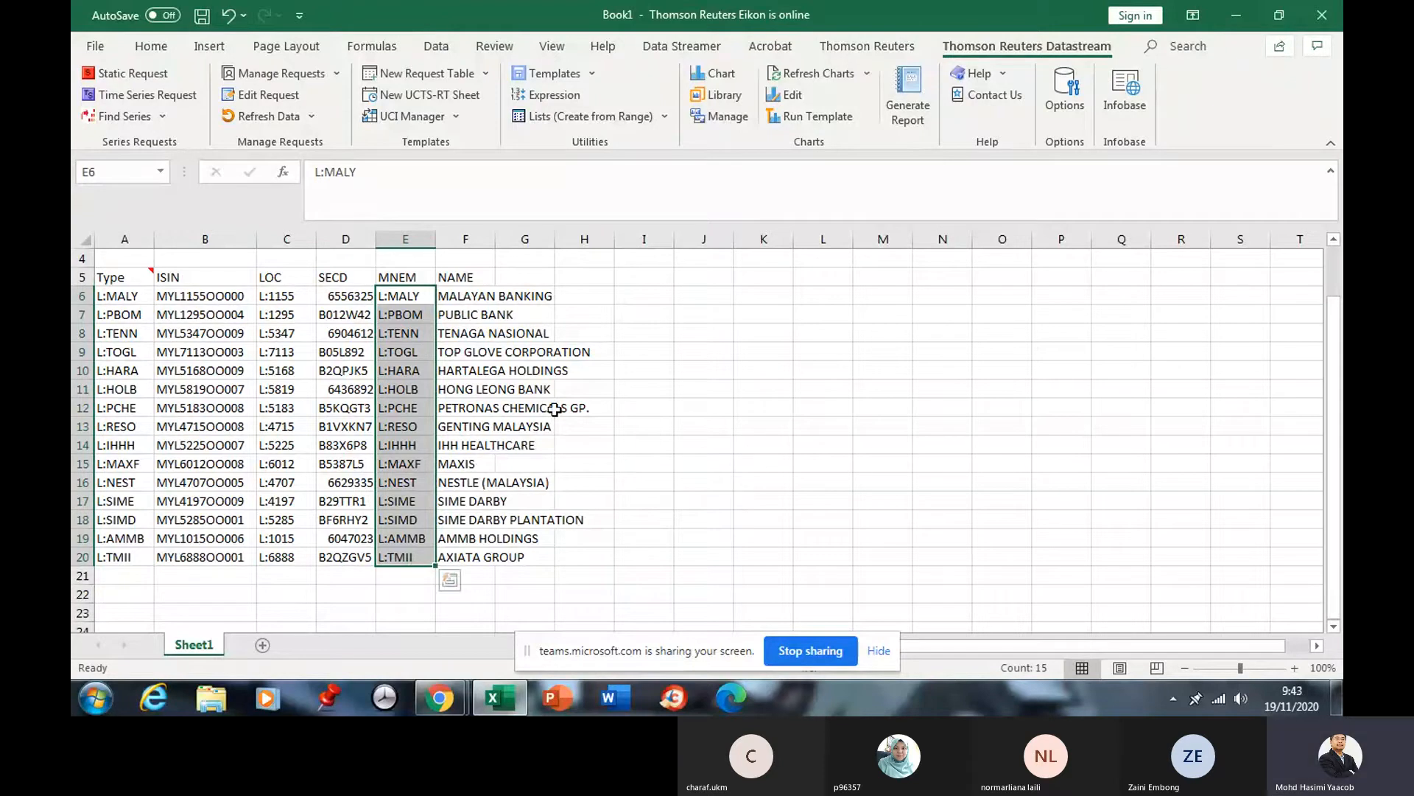
click(165, 293)
click(172, 279)
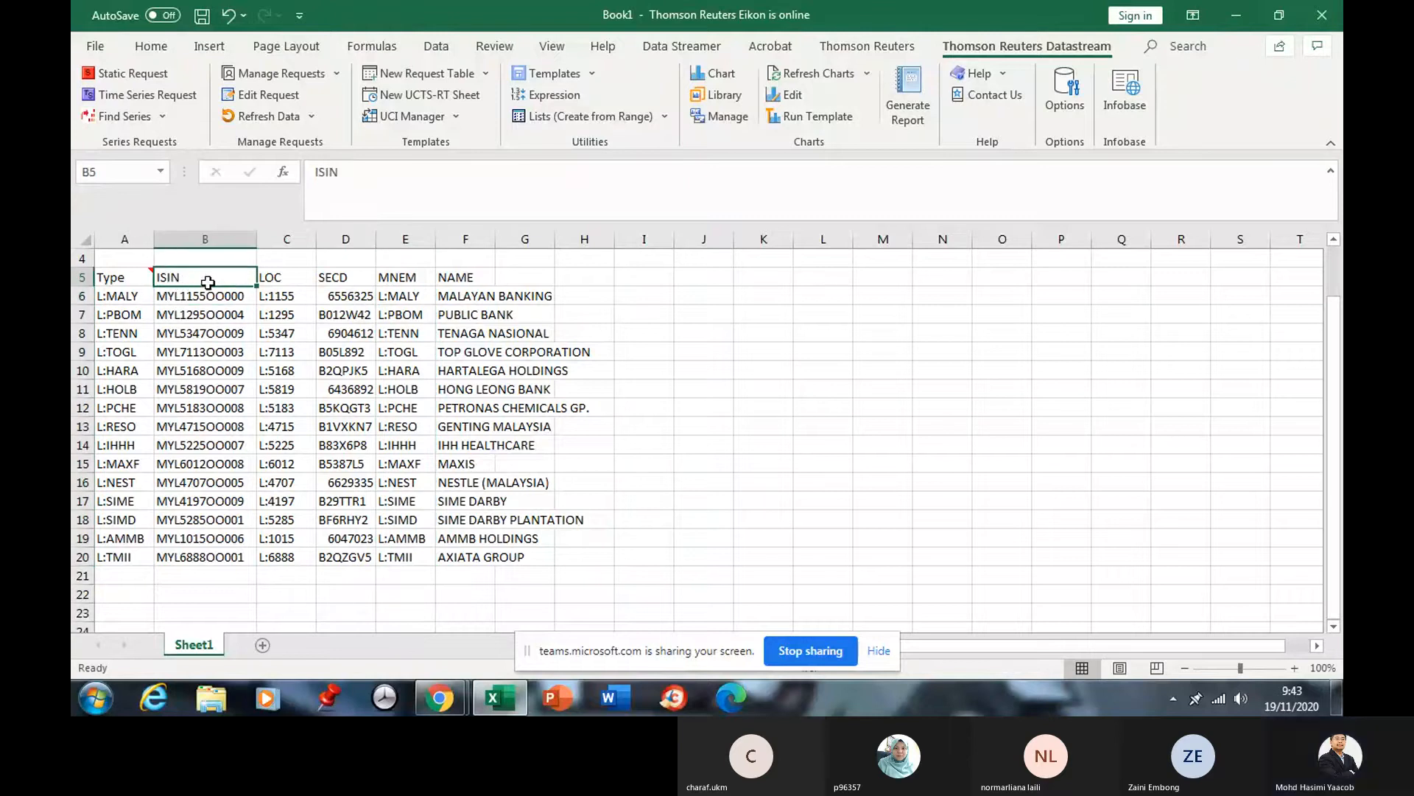
click(193, 304)
click(193, 284)
drag(324, 286, 328, 553)
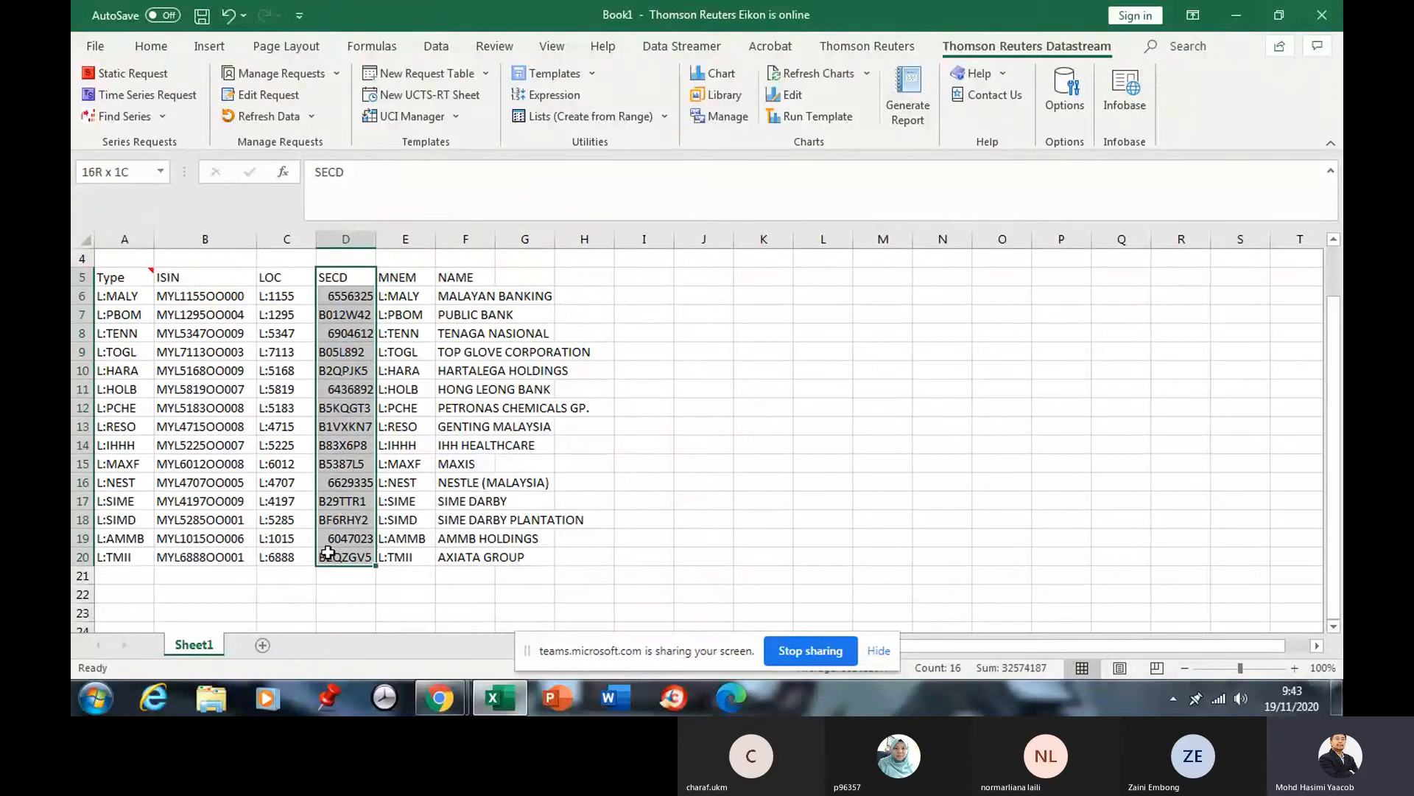
click(206, 282)
drag(207, 293, 193, 554)
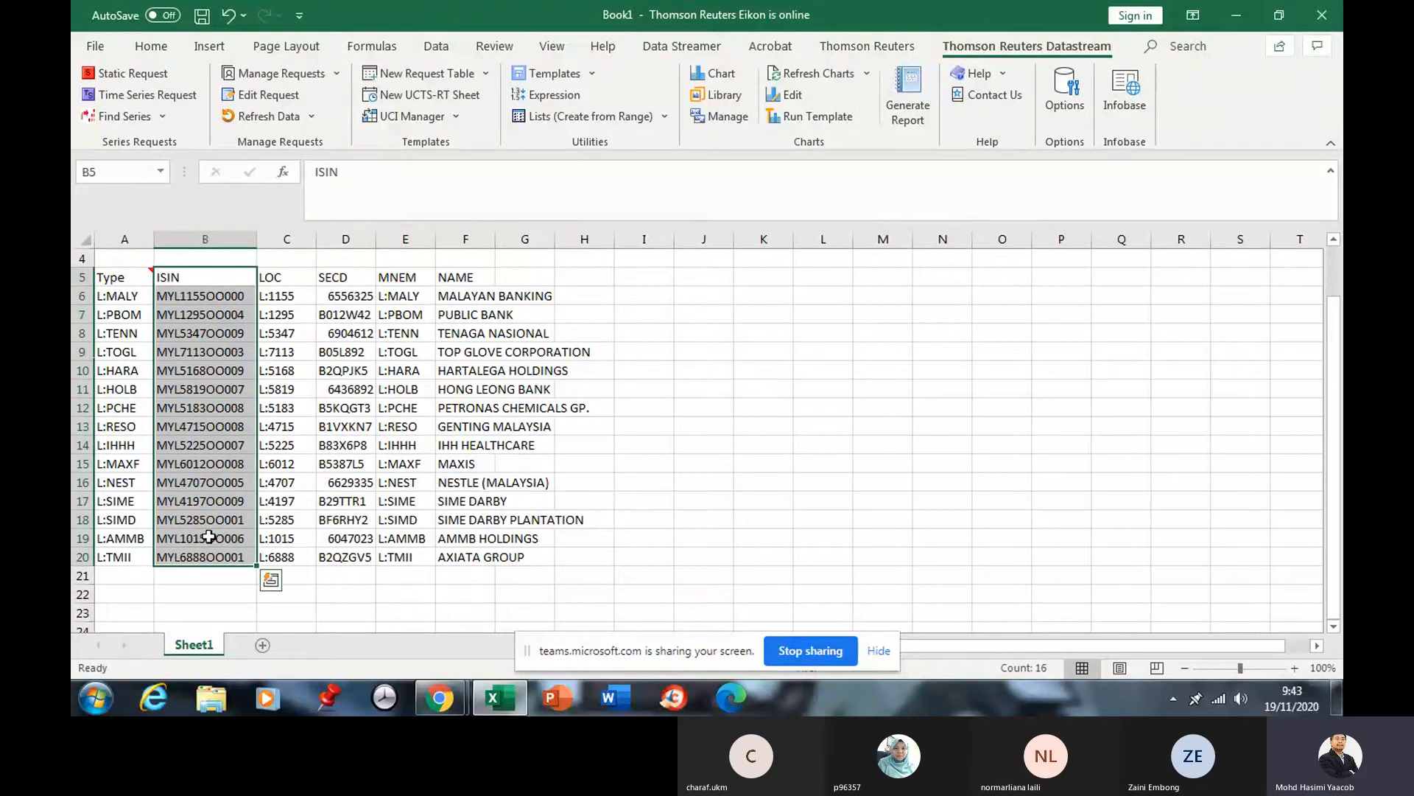
click(586, 407)
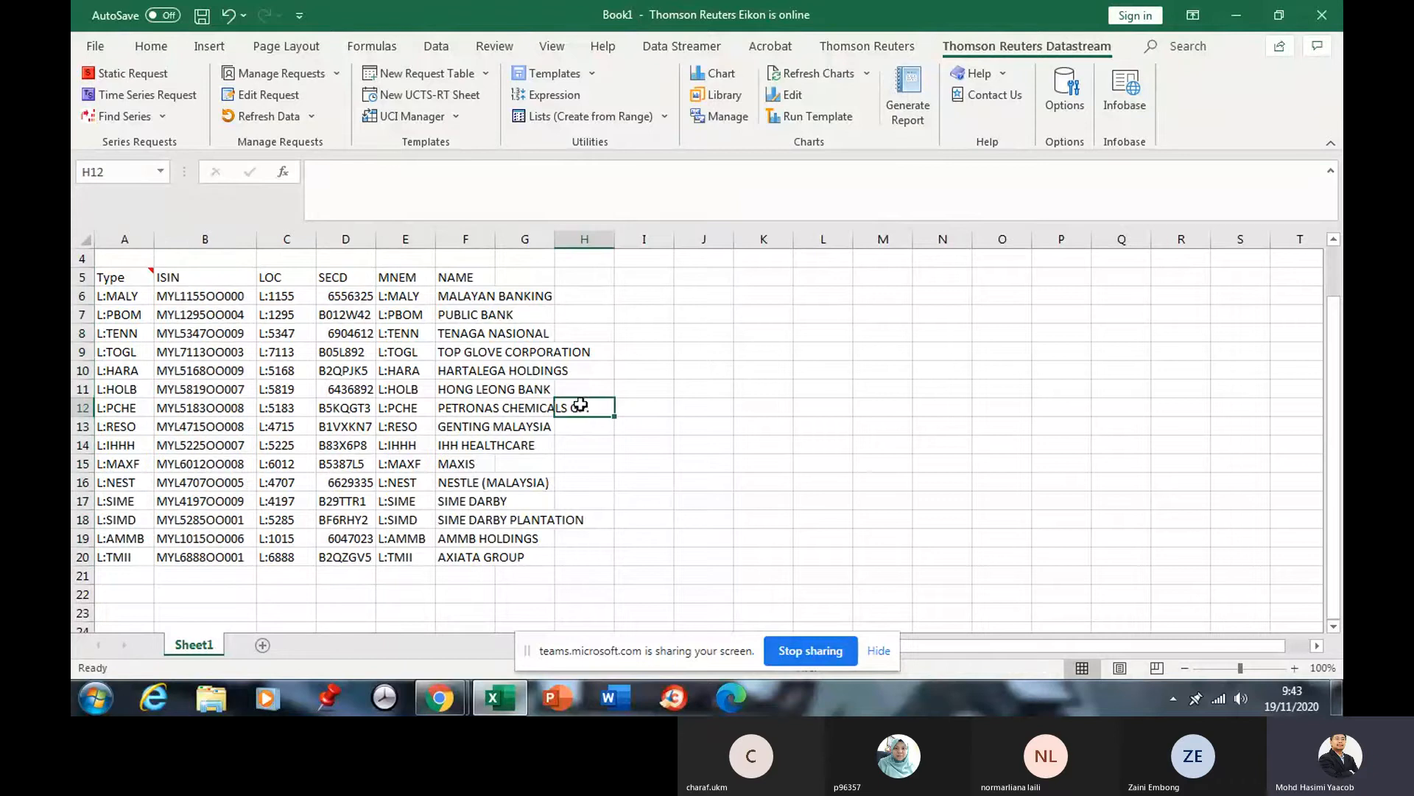
Rename Sheet1 to 'company' and add a new blank Sheet2.
right_click(196, 644)
click(262, 442)
text(c)
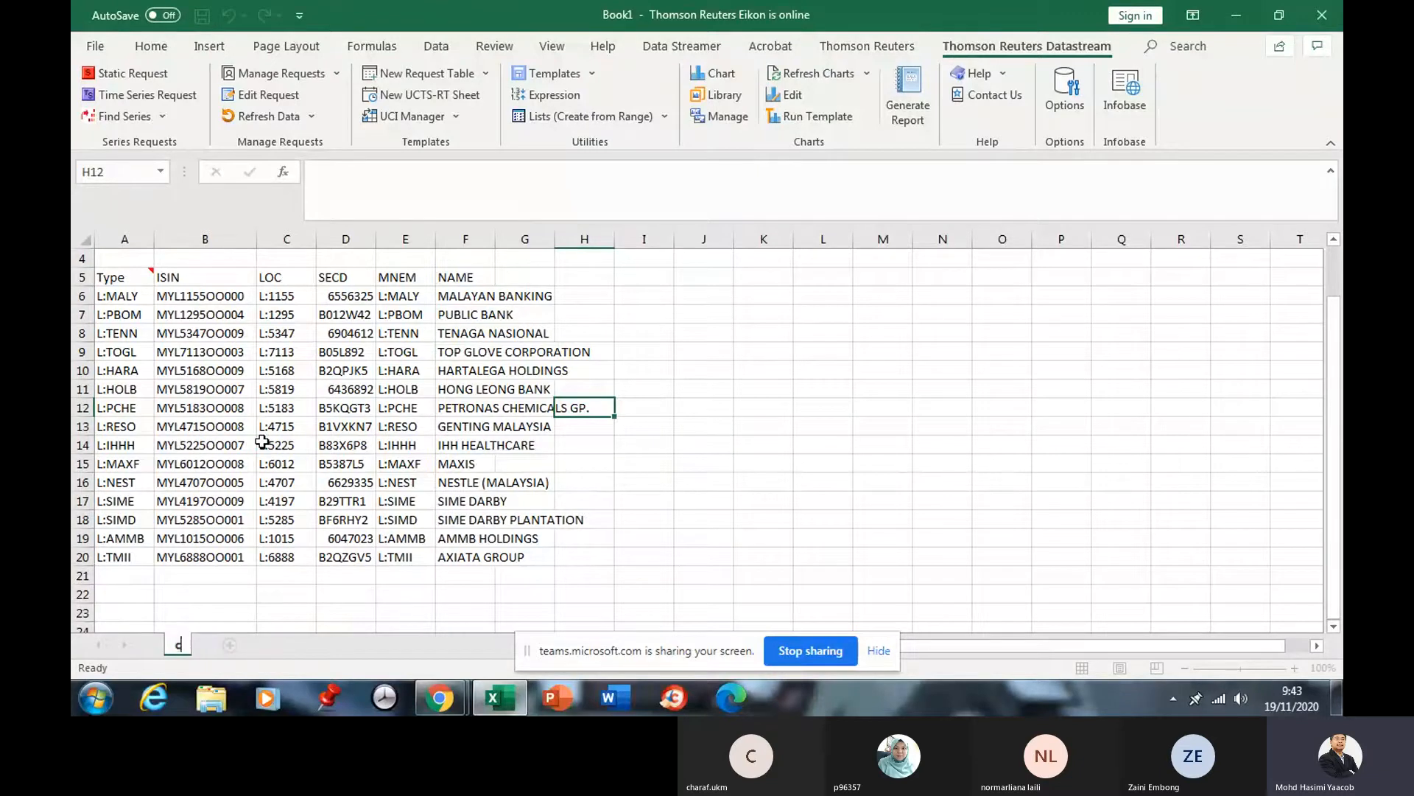
text(ompany)
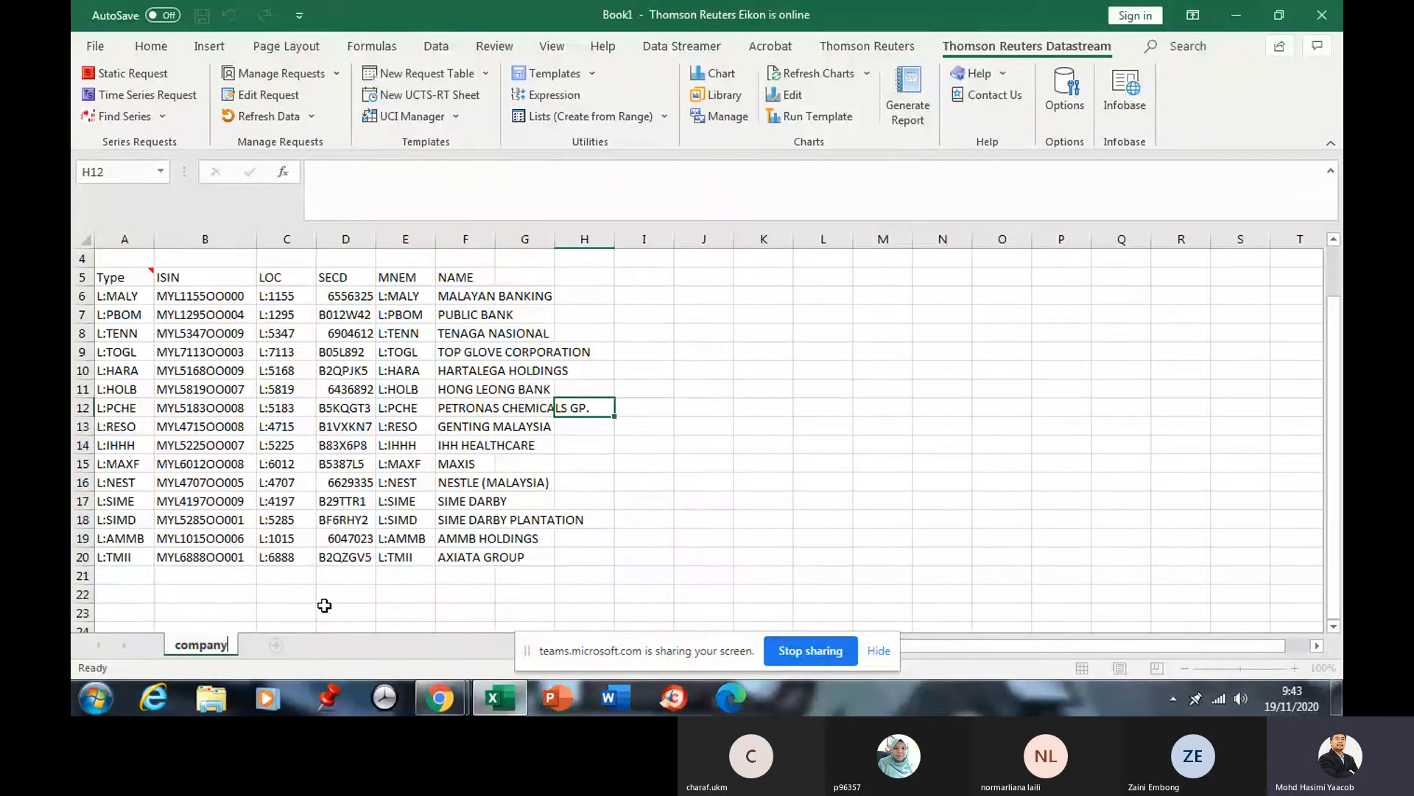
click(274, 646)
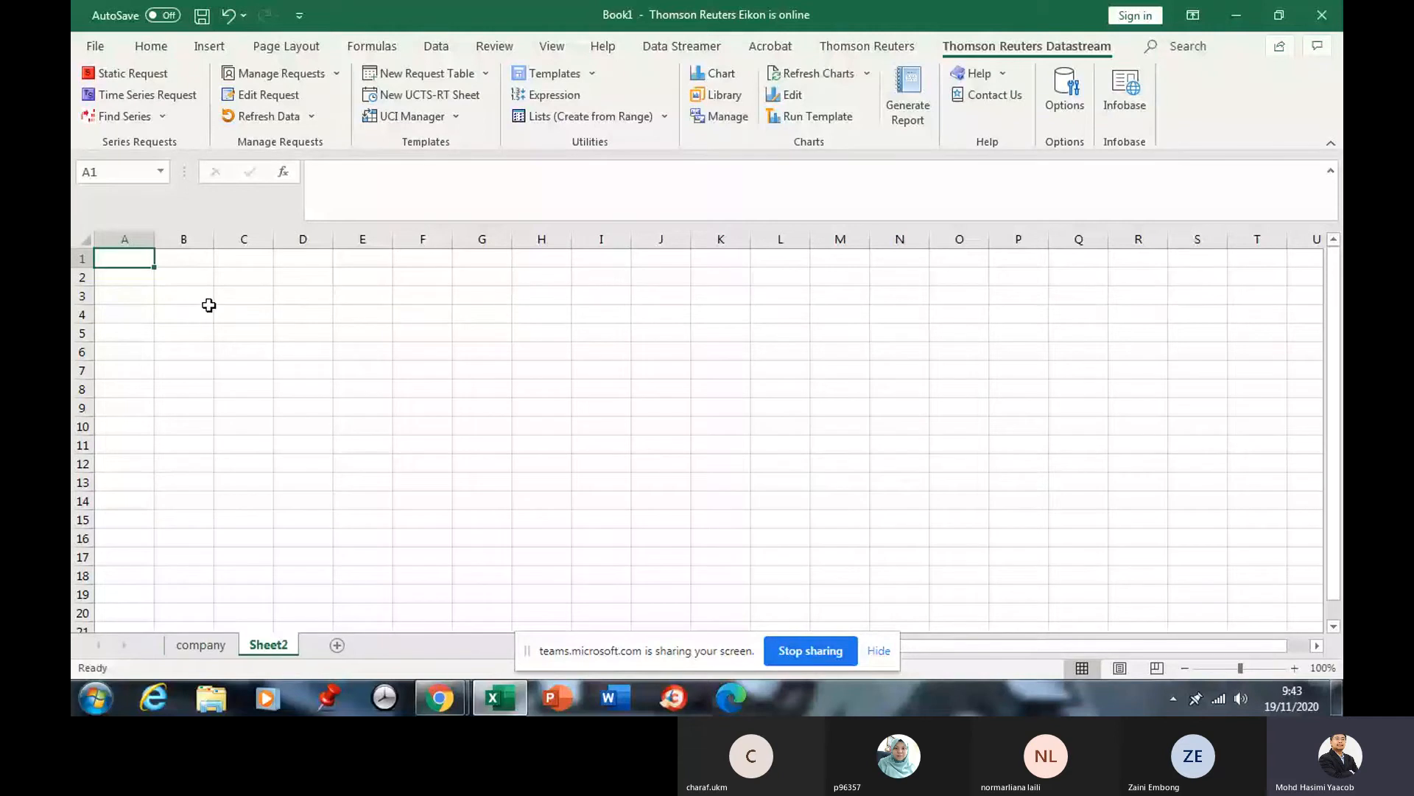
Create a Datastream Time Series Request using company!E6:E20 as the series list.
click(144, 94)
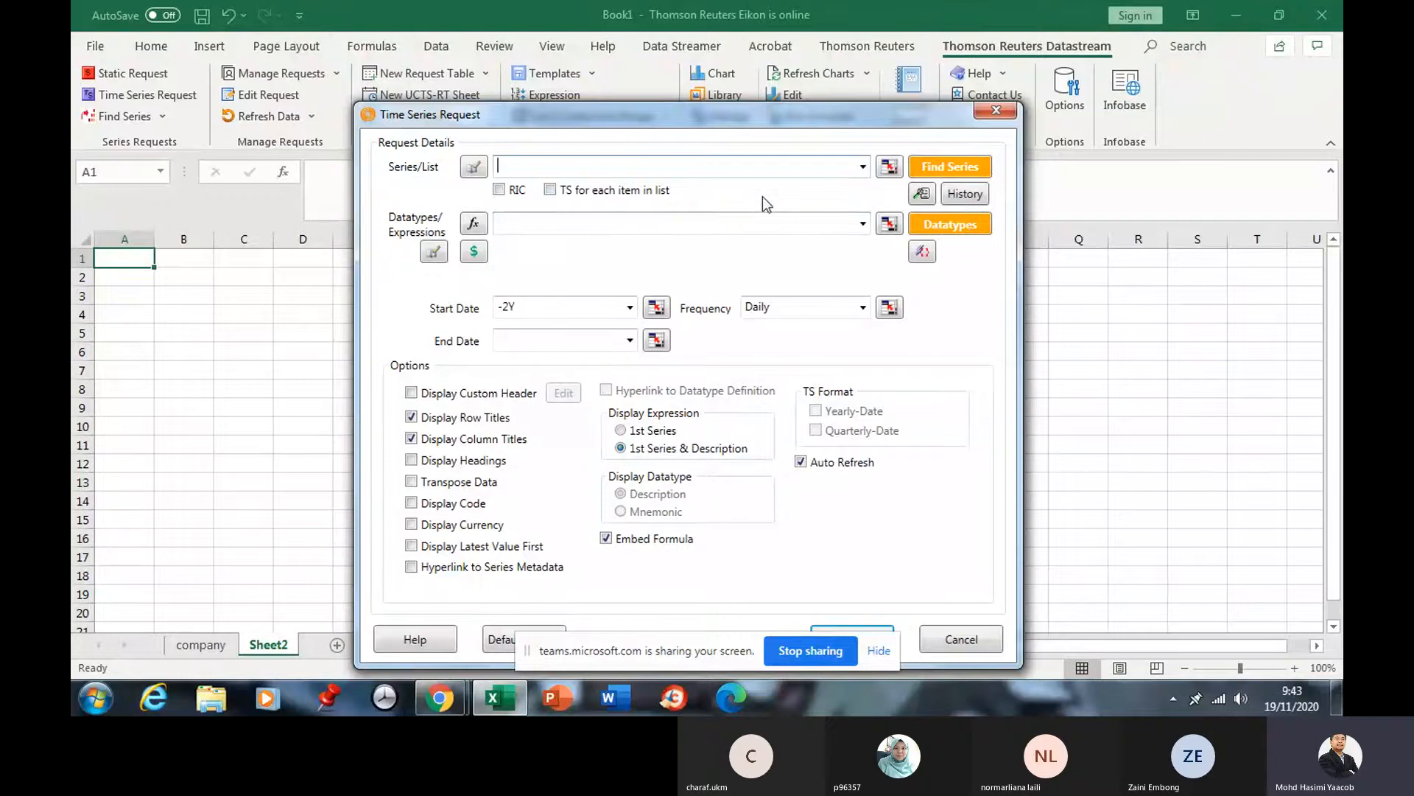
click(888, 169)
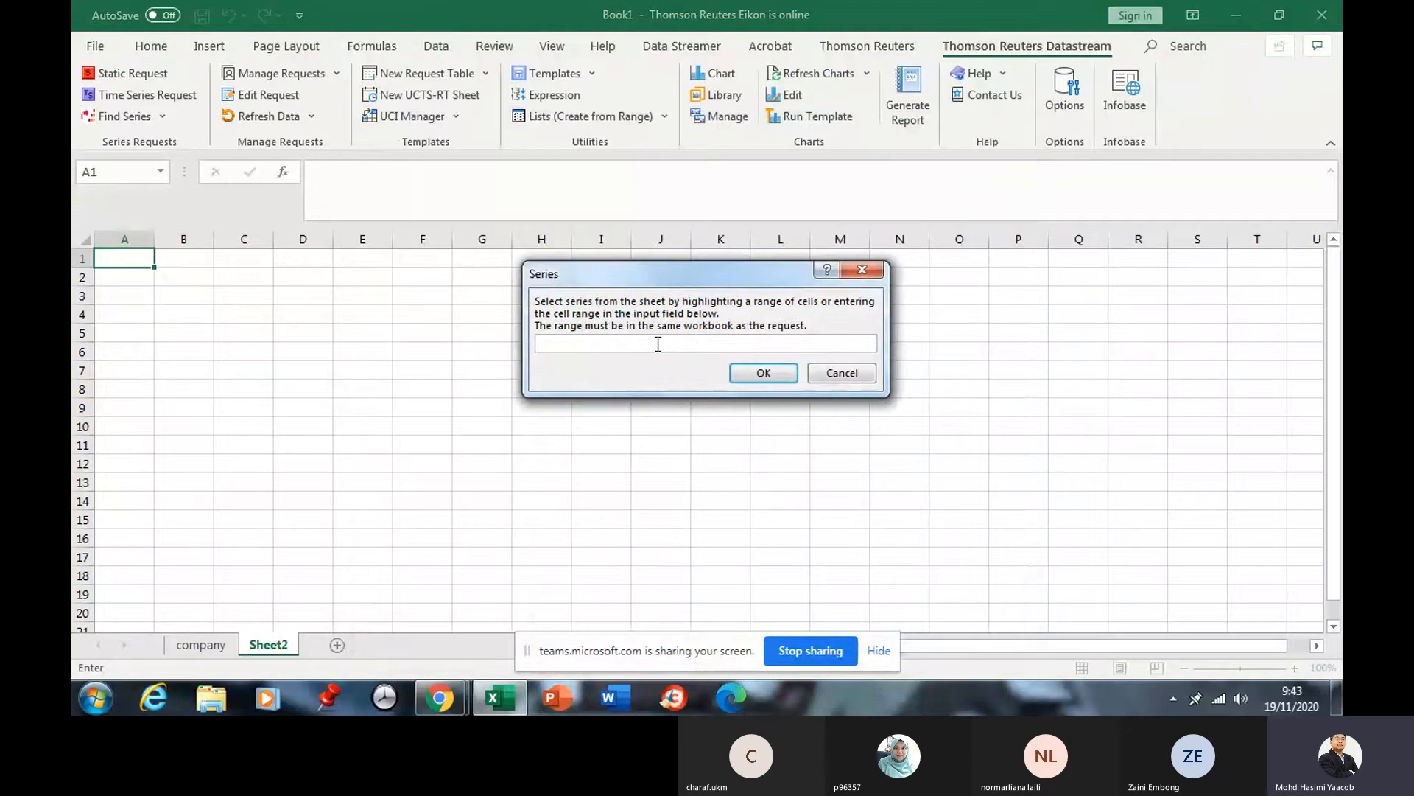
click(198, 650)
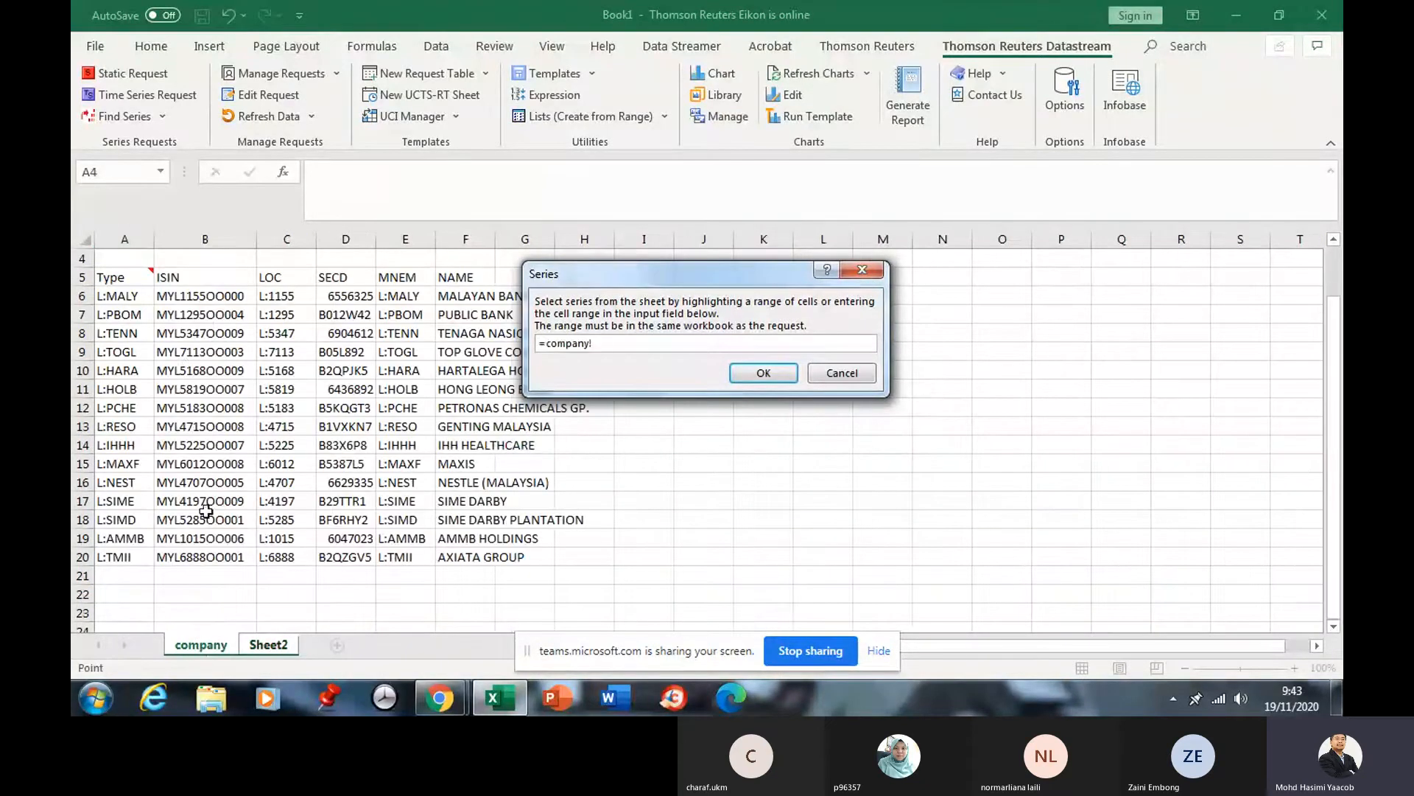
click(406, 298)
drag(406, 298, 393, 554)
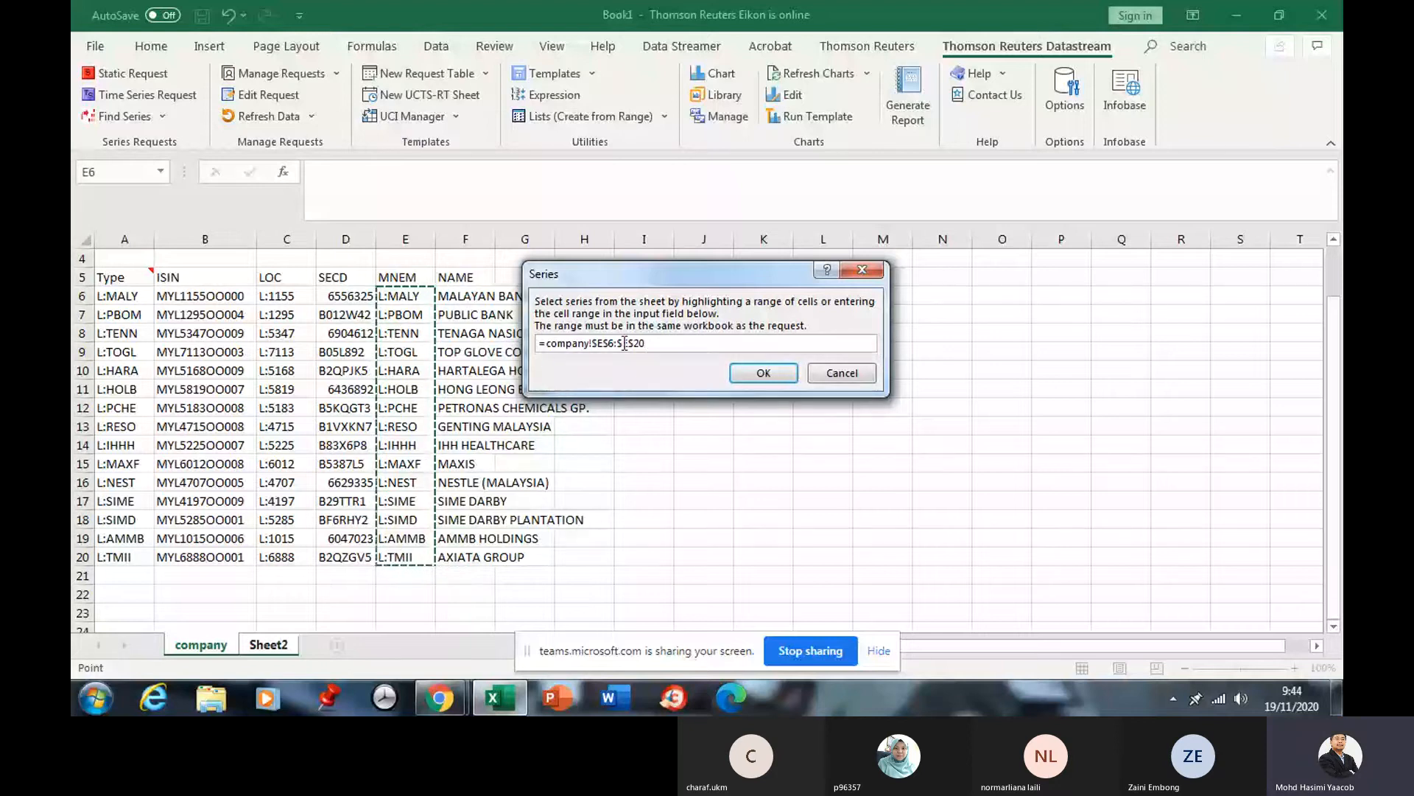
click(762, 373)
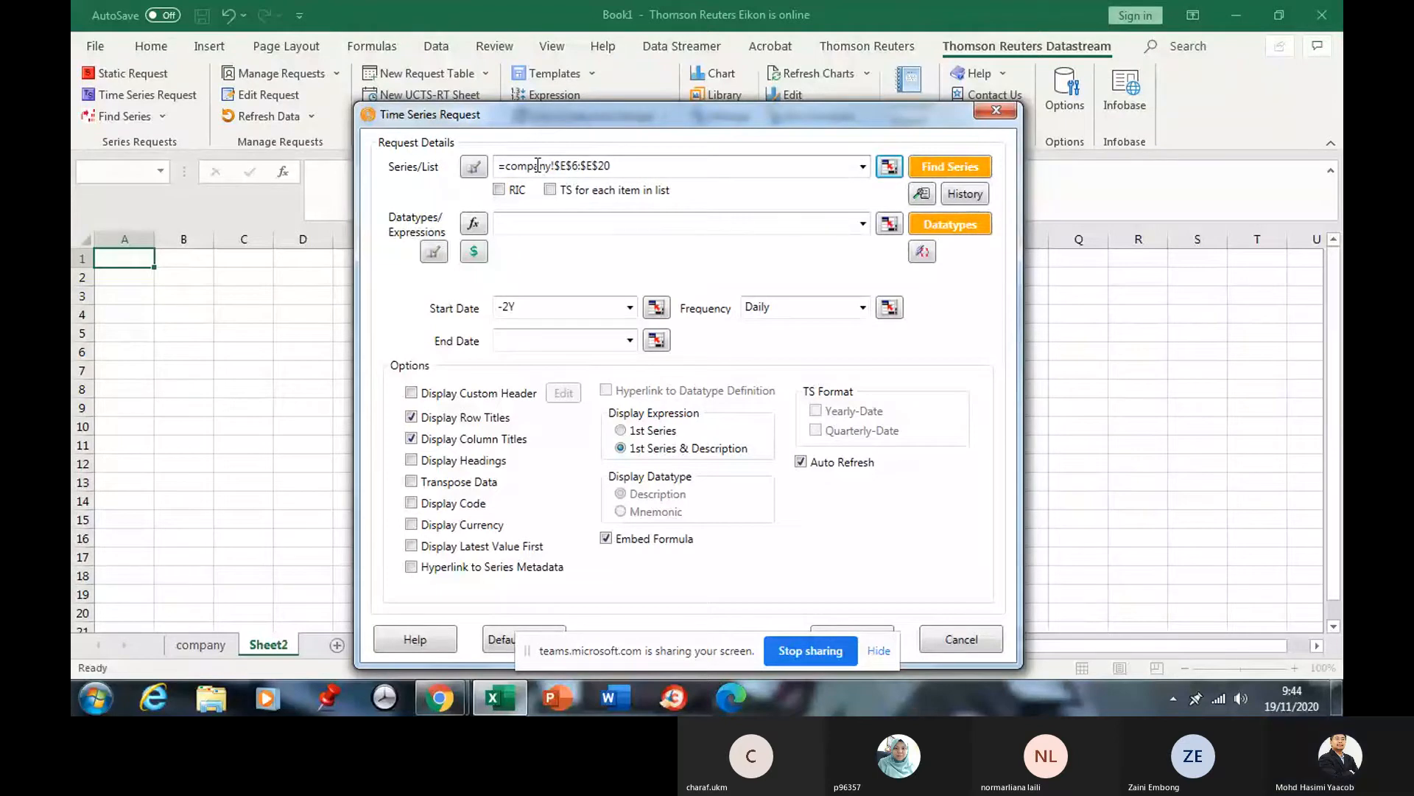
Open the DFO Navigator datatype browser and clear its old search text.
click(950, 224)
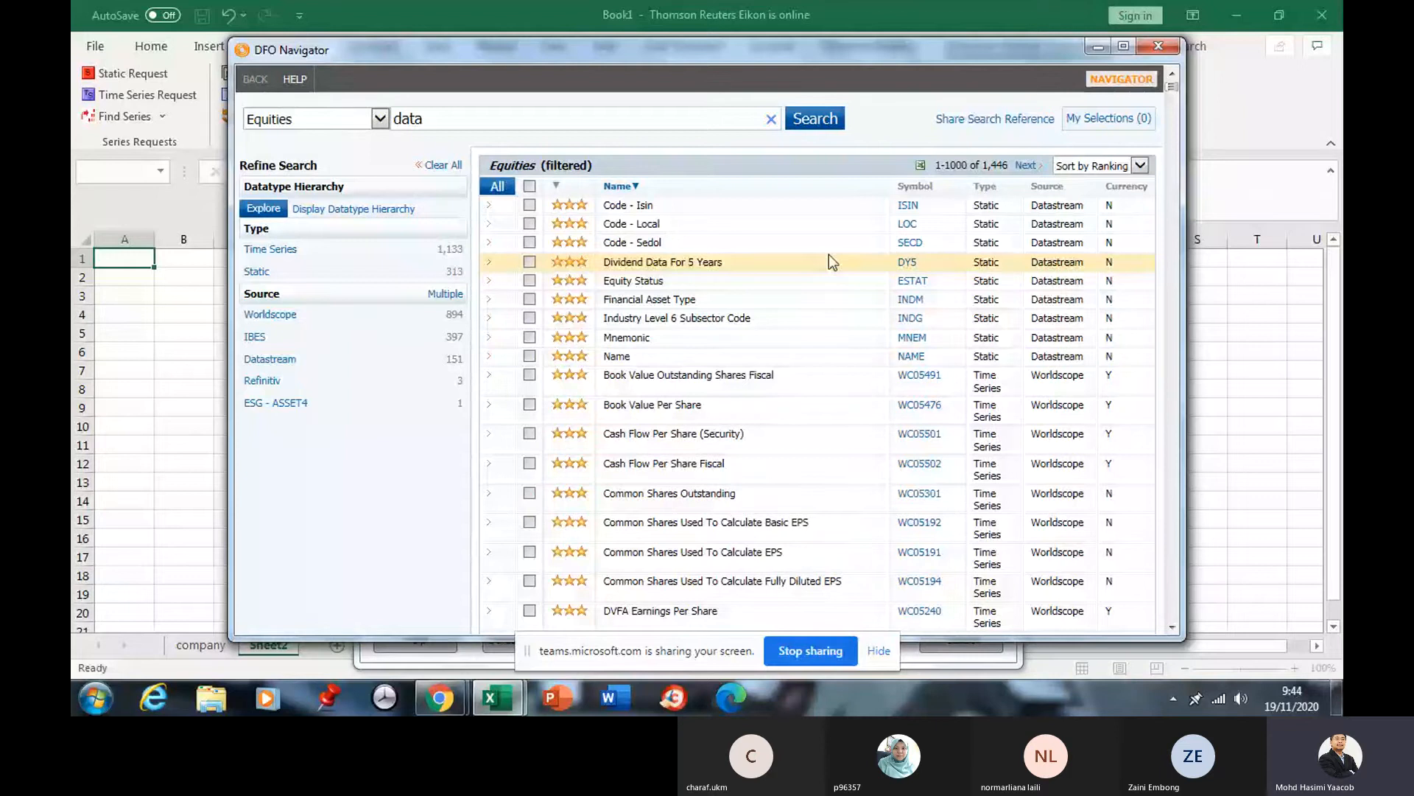
click(1158, 46)
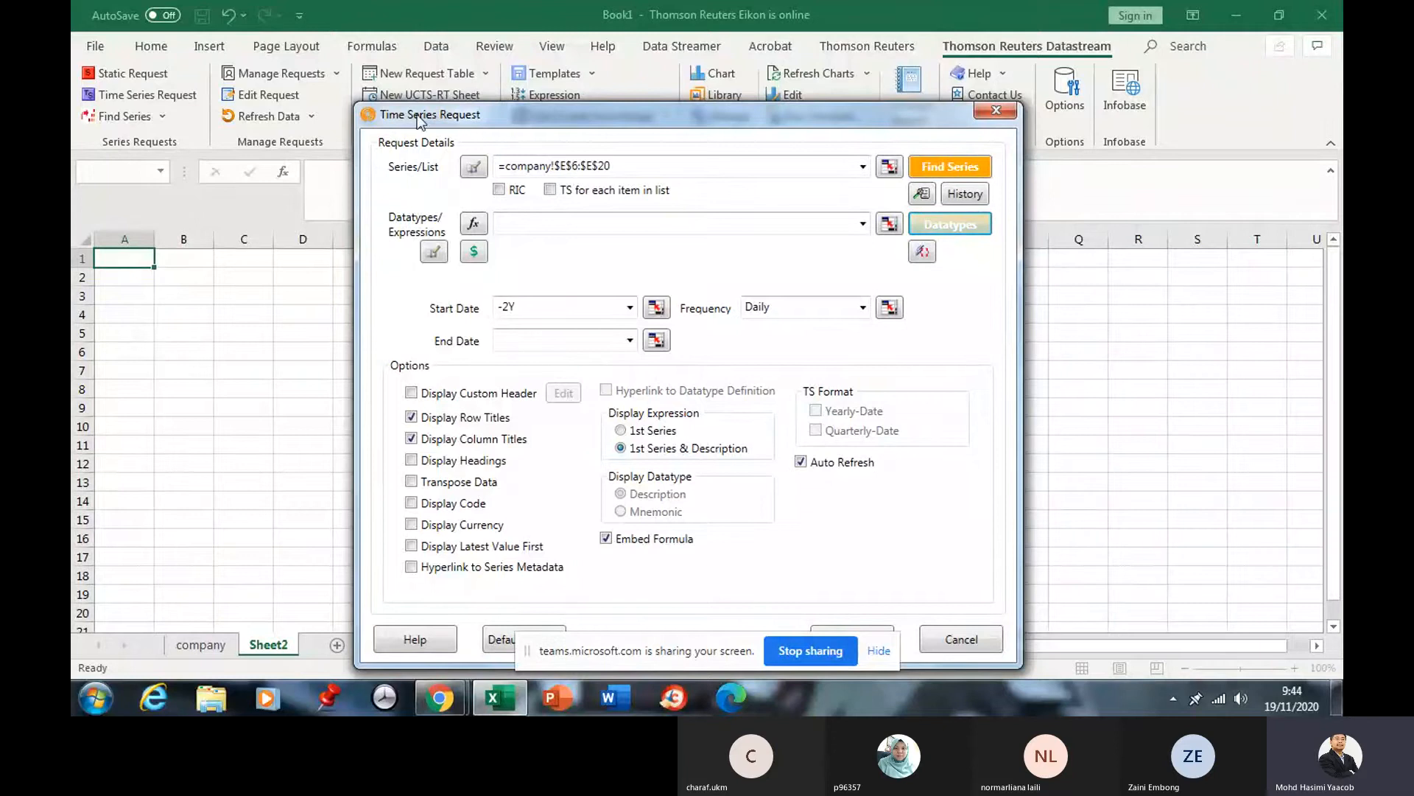
click(945, 224)
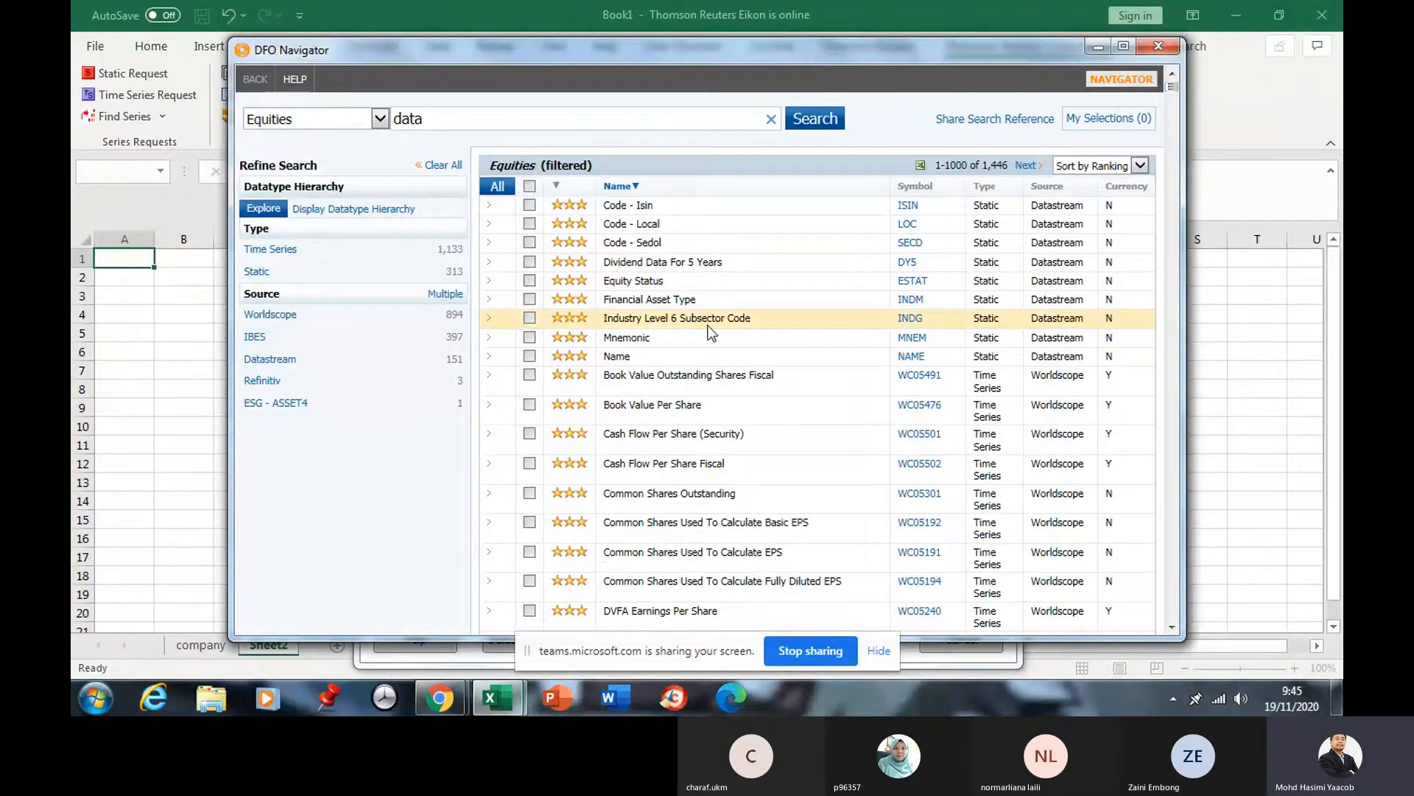
click(772, 121)
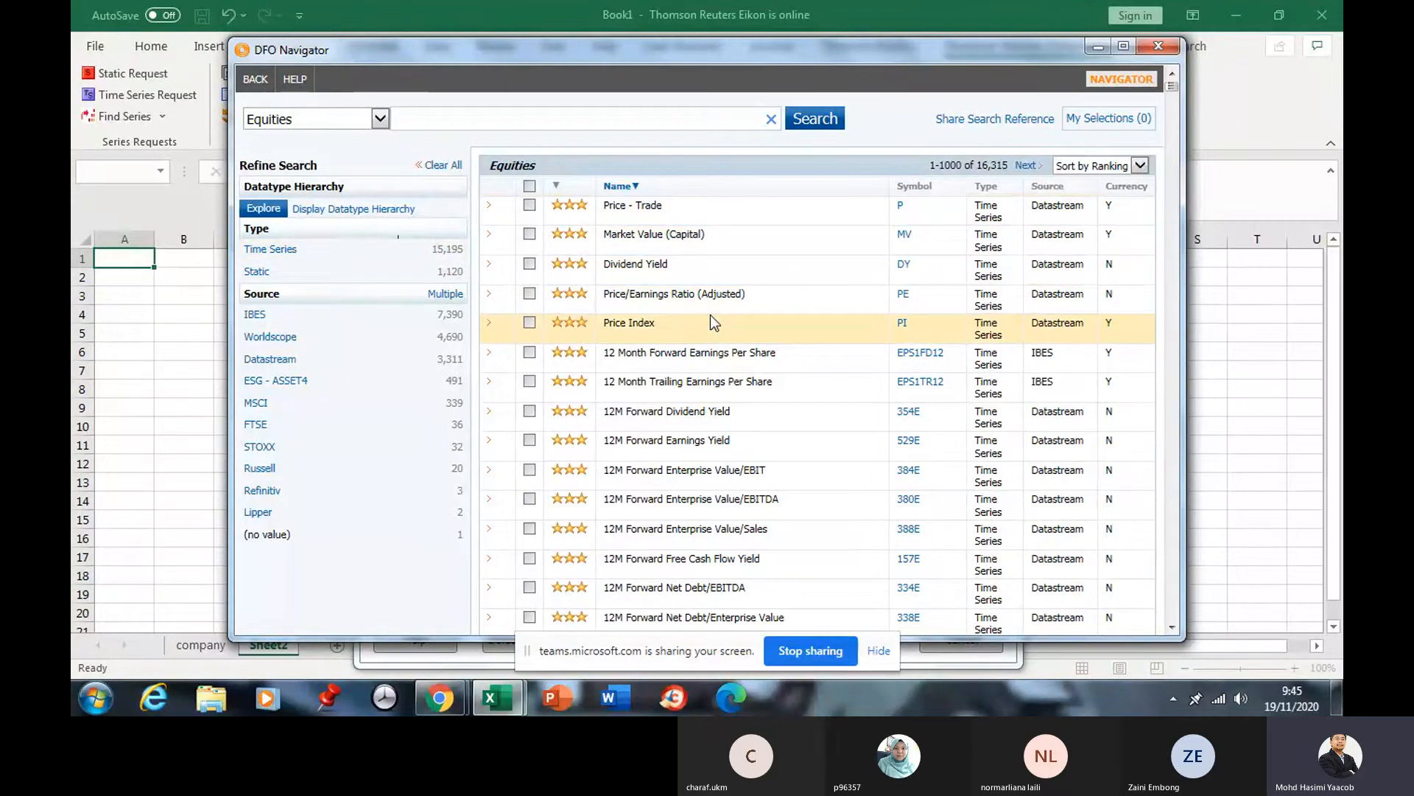
scroll(710, 315, down, 3)
scroll(710, 315, down, 3)
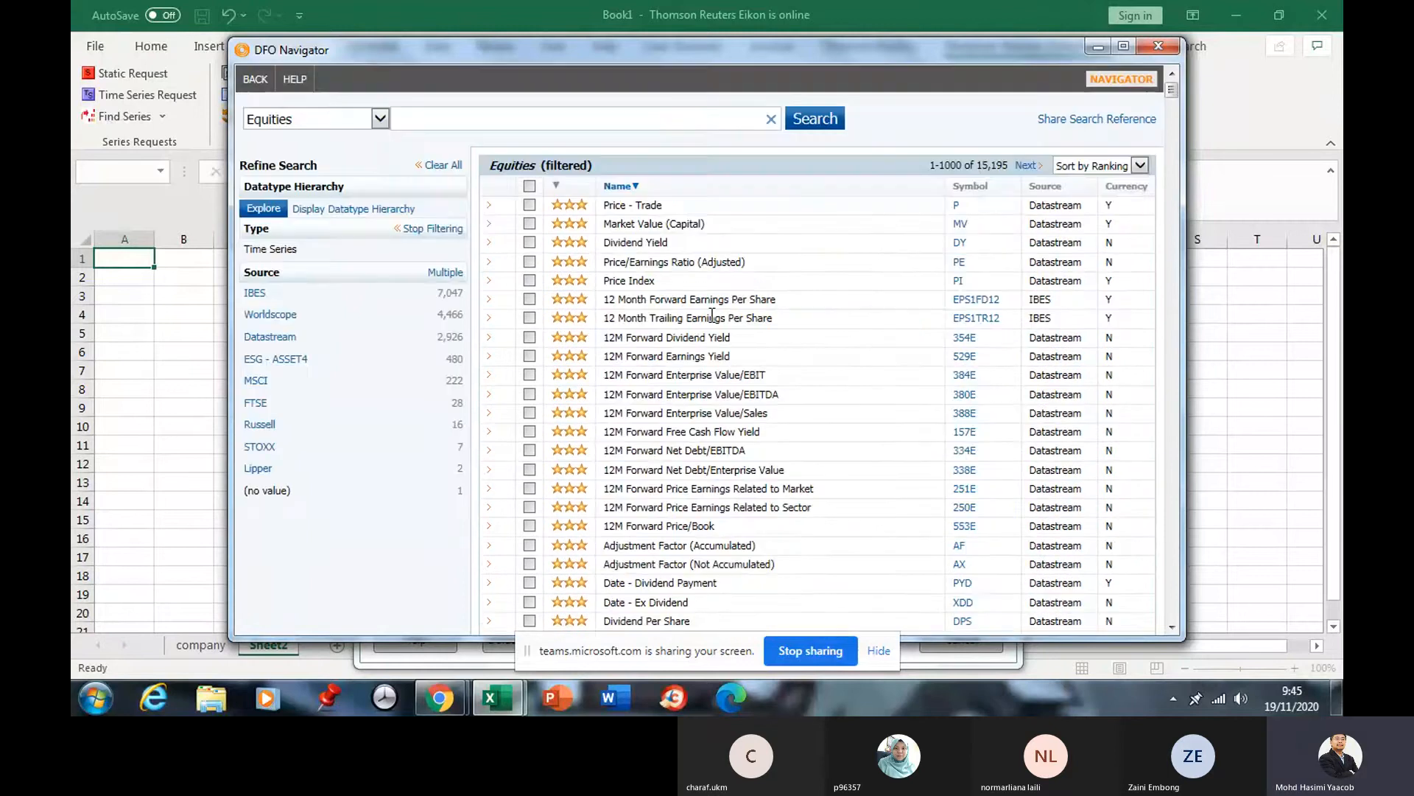
scroll(710, 315, down, 2)
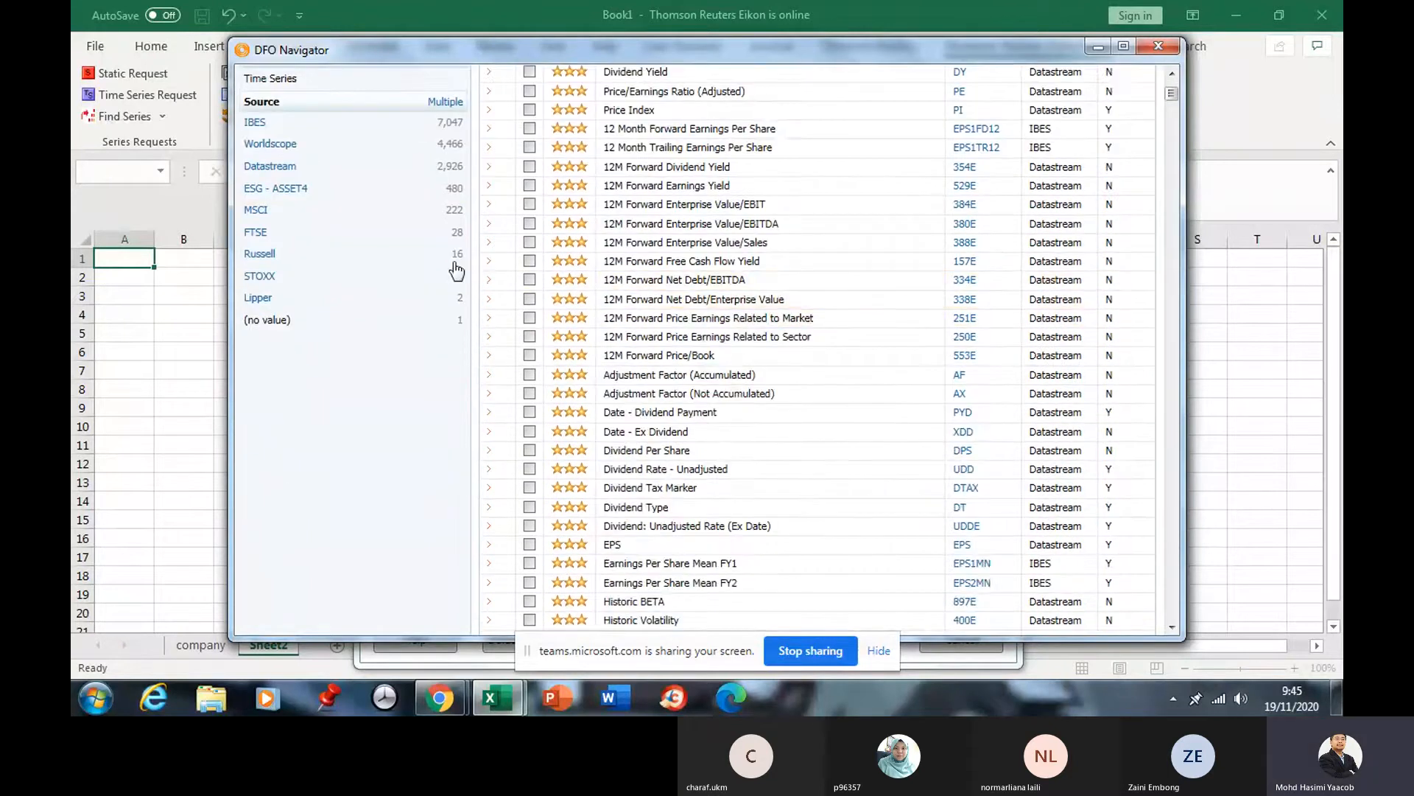
scroll(435, 217, up, 2)
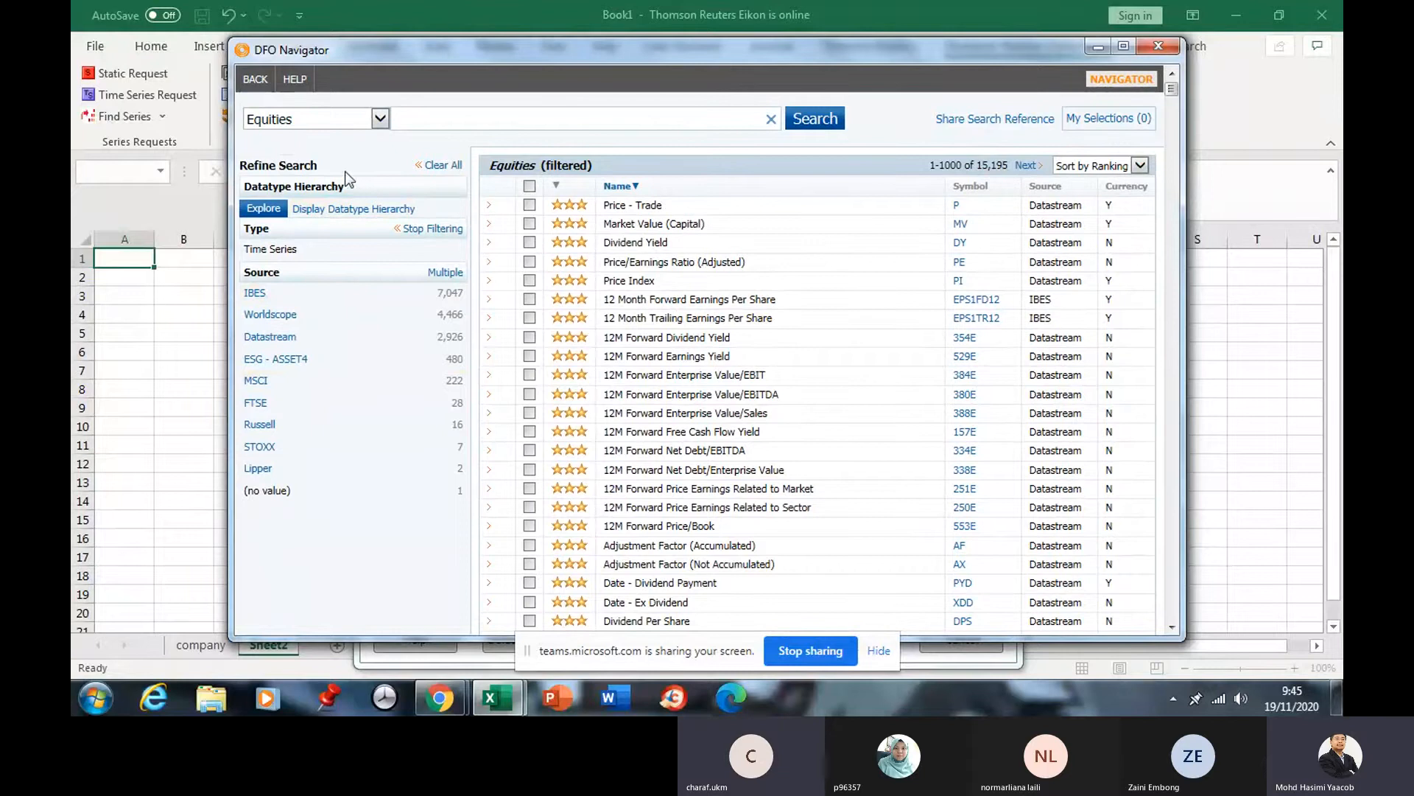
Search the DFO Navigator datatypes for "asset".
click(546, 123)
text(mar)
key(BackSpace)
key(BackSpace)
key(BackSpace)
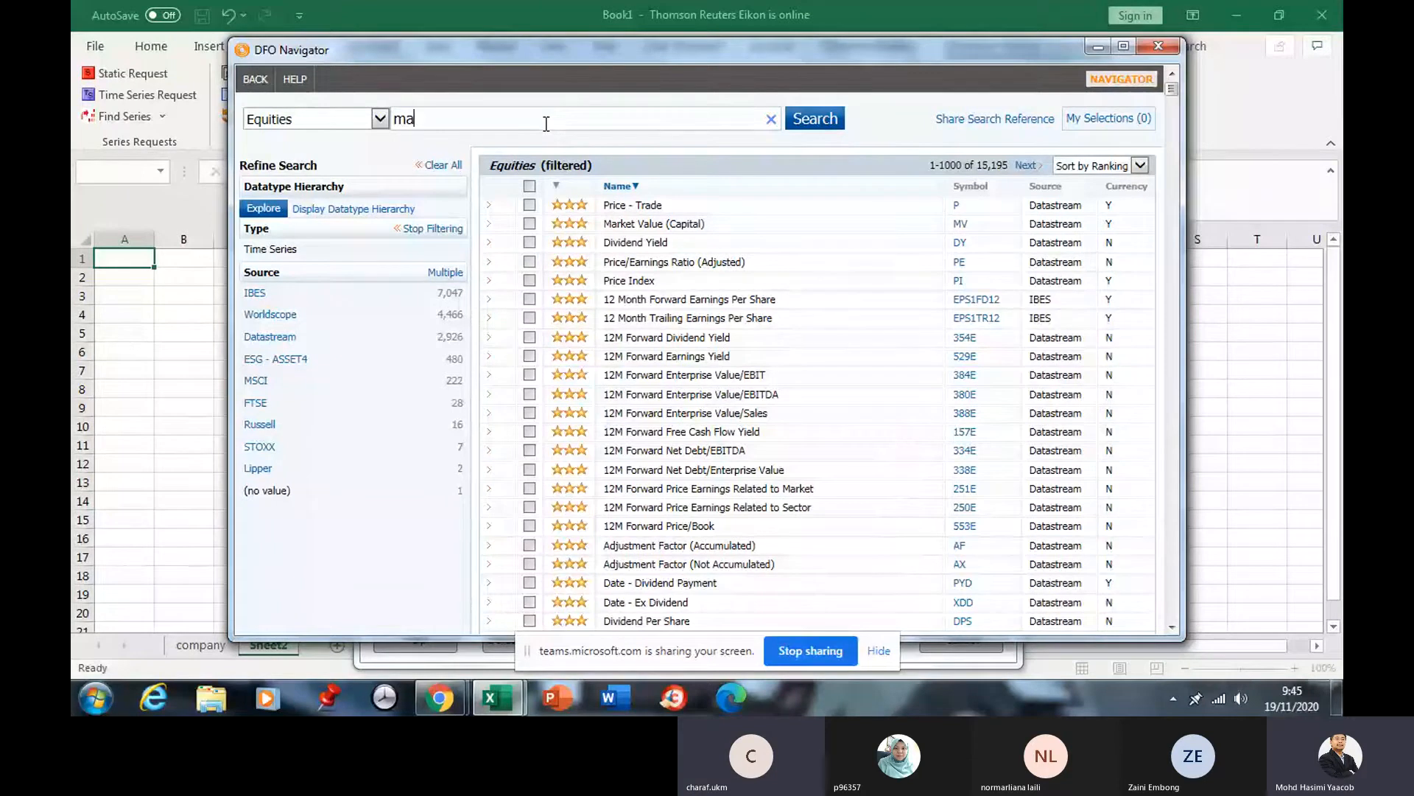
text(tota)
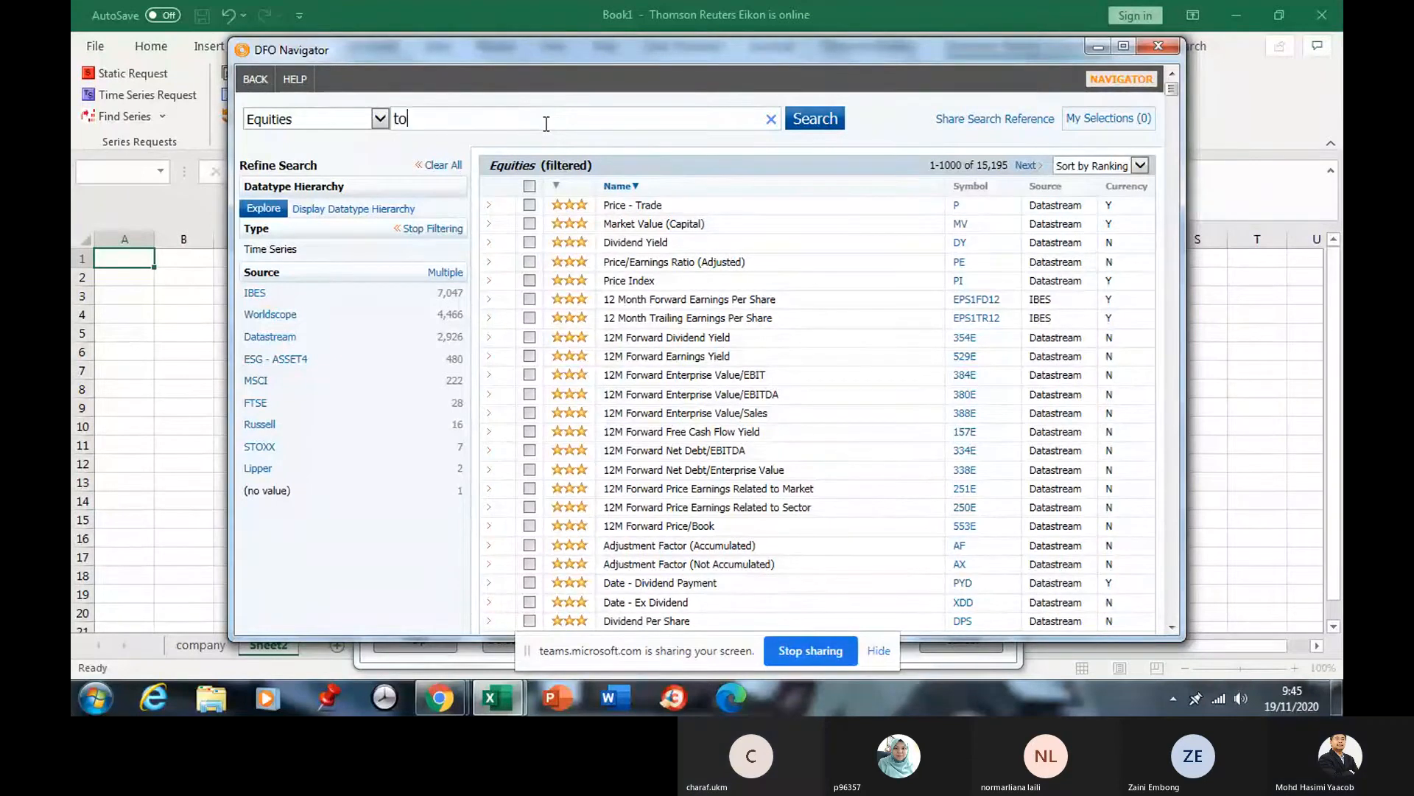
key(BackSpace)
key(BackSpace)
key(BackSpace)
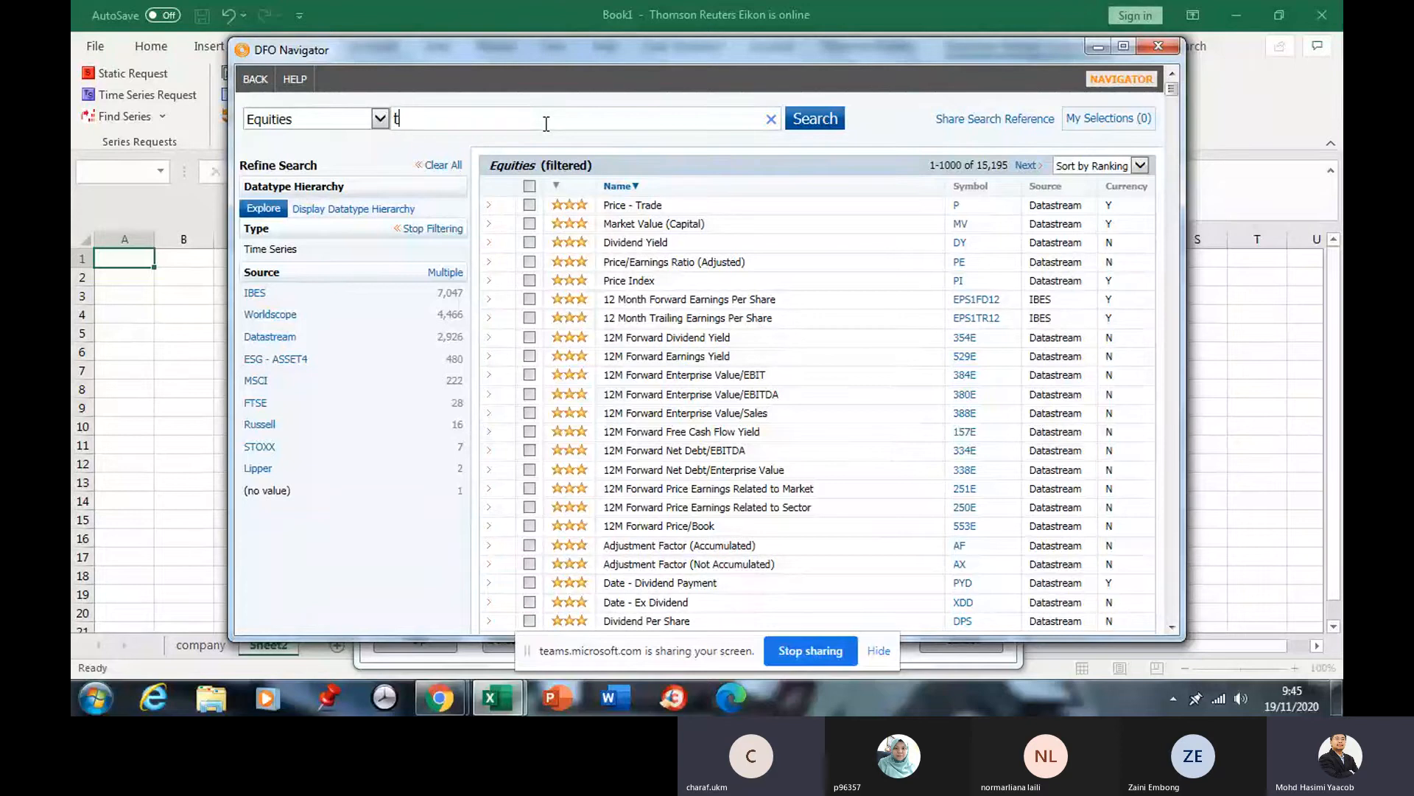
text(asset)
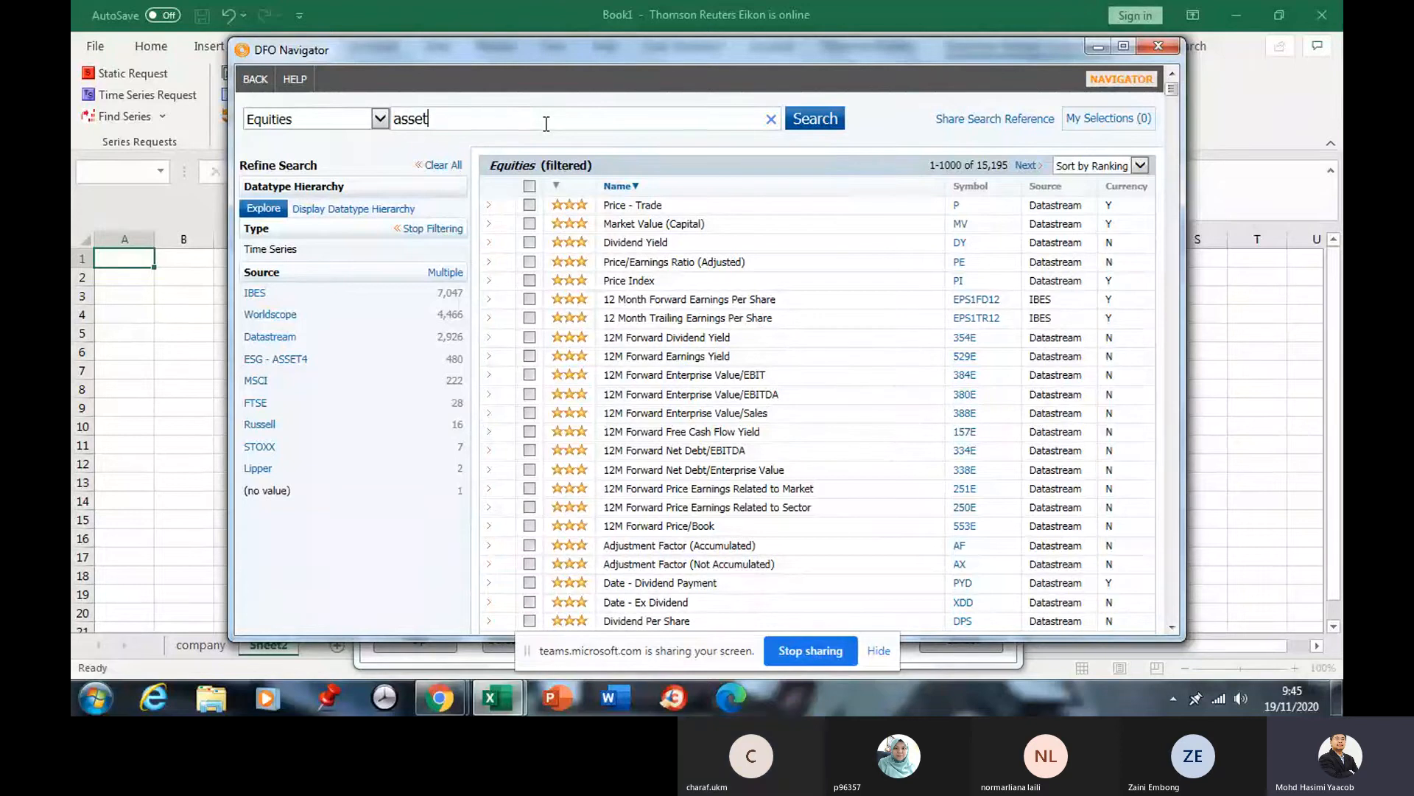
click(812, 133)
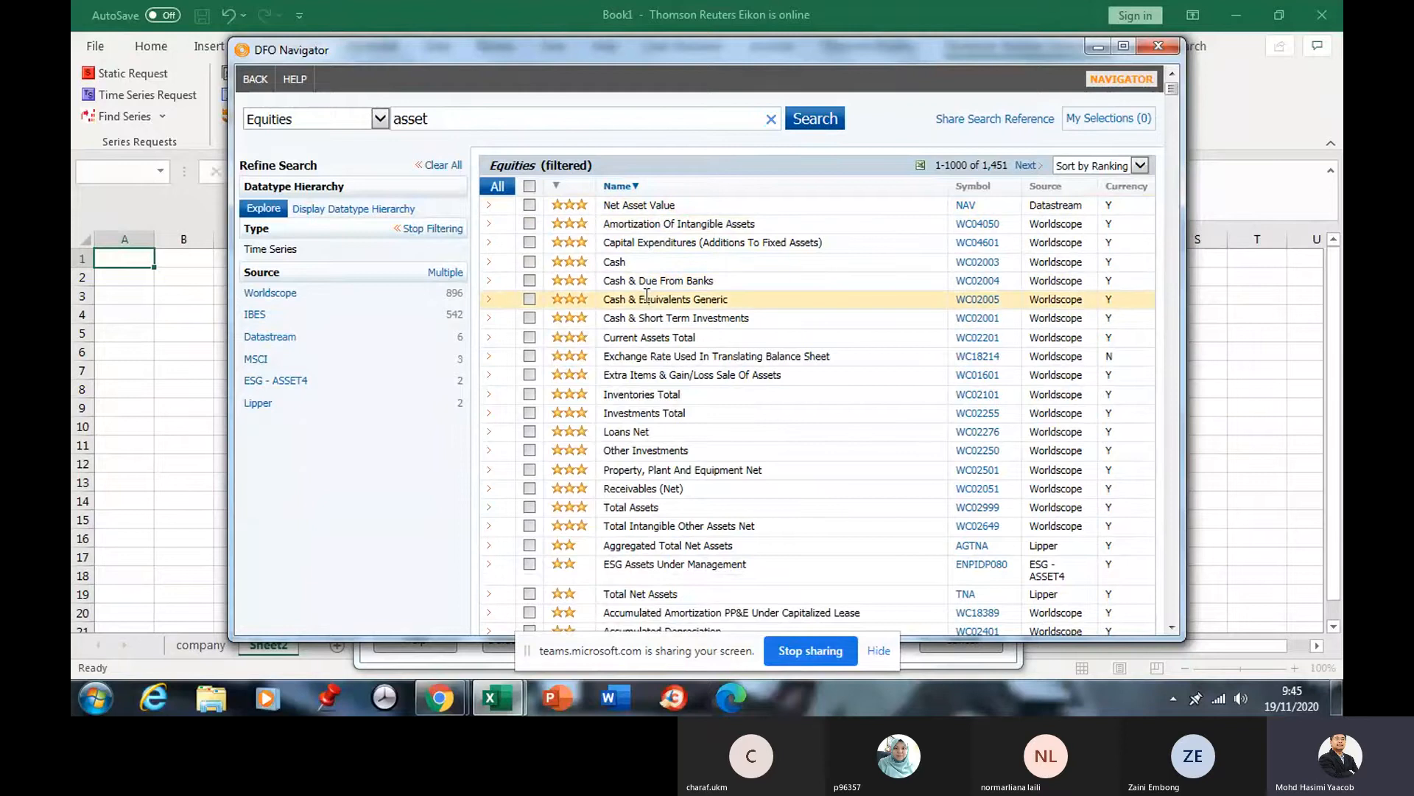
Untick Total Net Assets and tick Total Assets (WC02999) as the only datatype.
scroll(604, 509, down, 3)
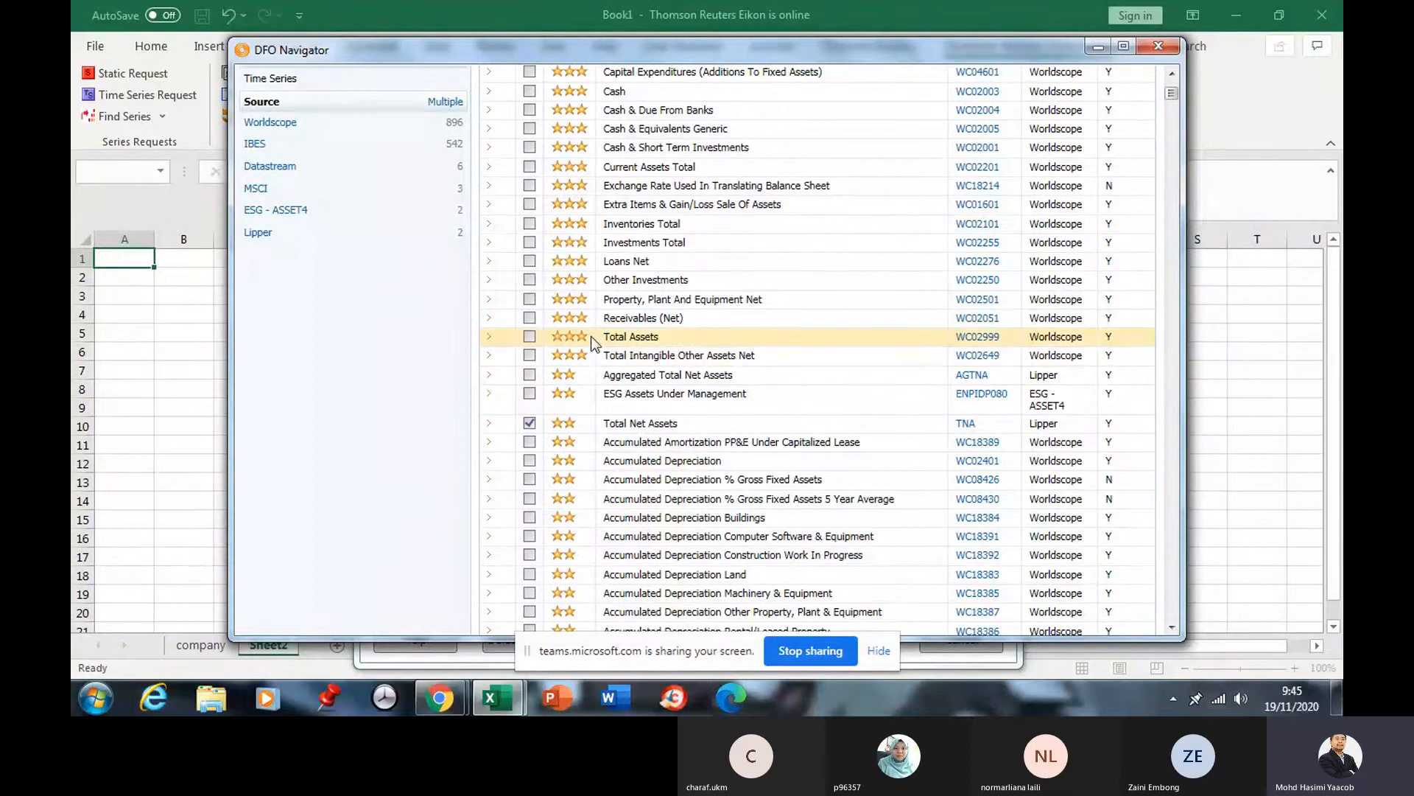
click(529, 424)
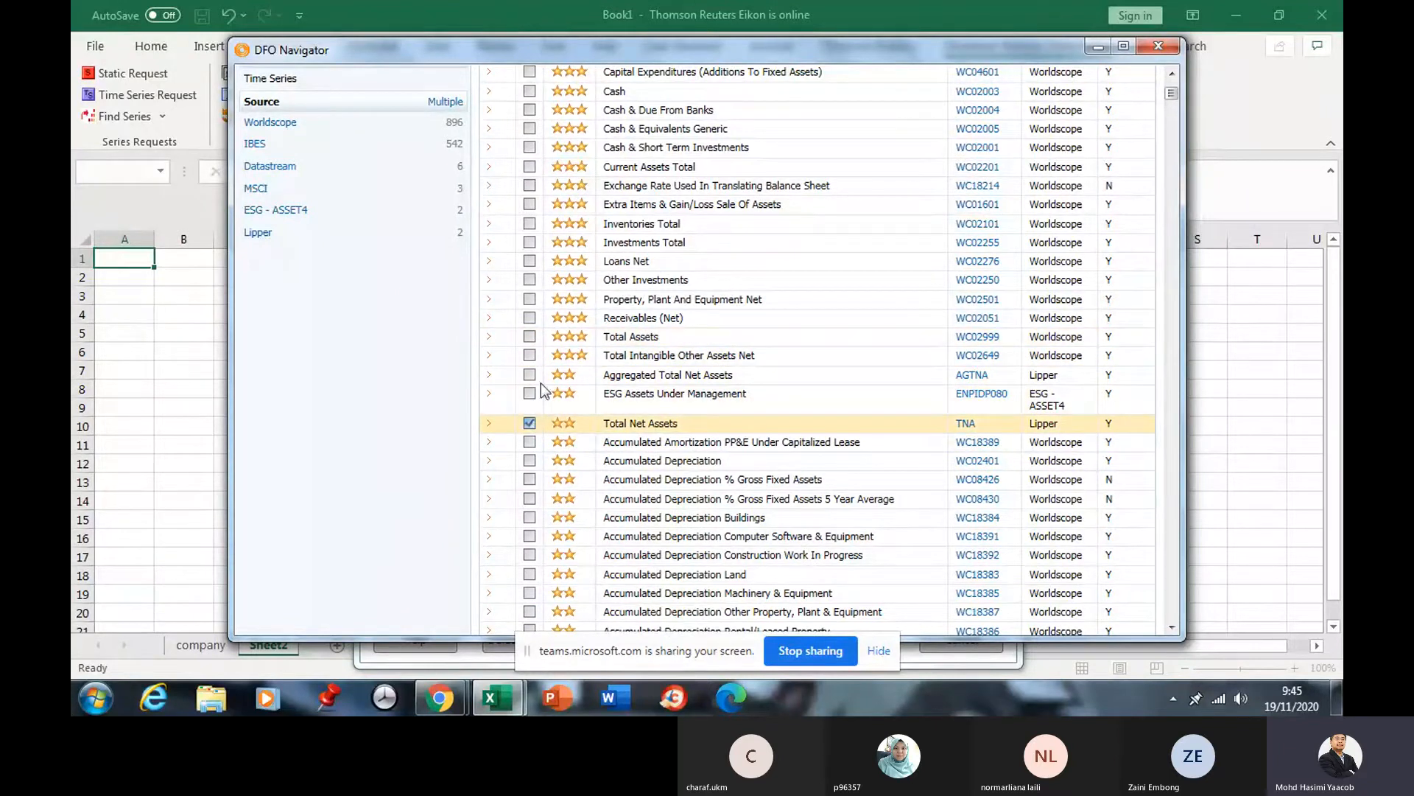
click(530, 337)
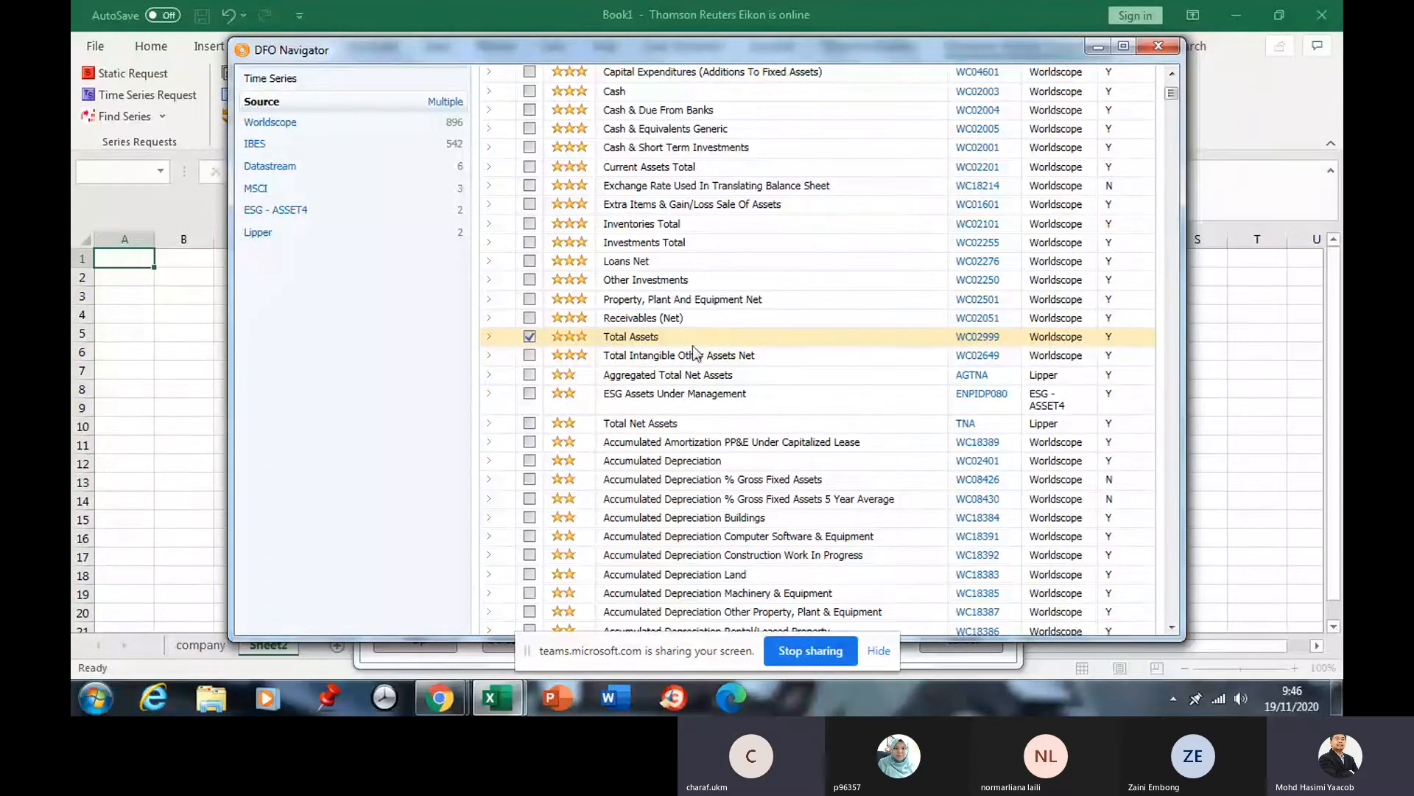
scroll(717, 311, up, 3)
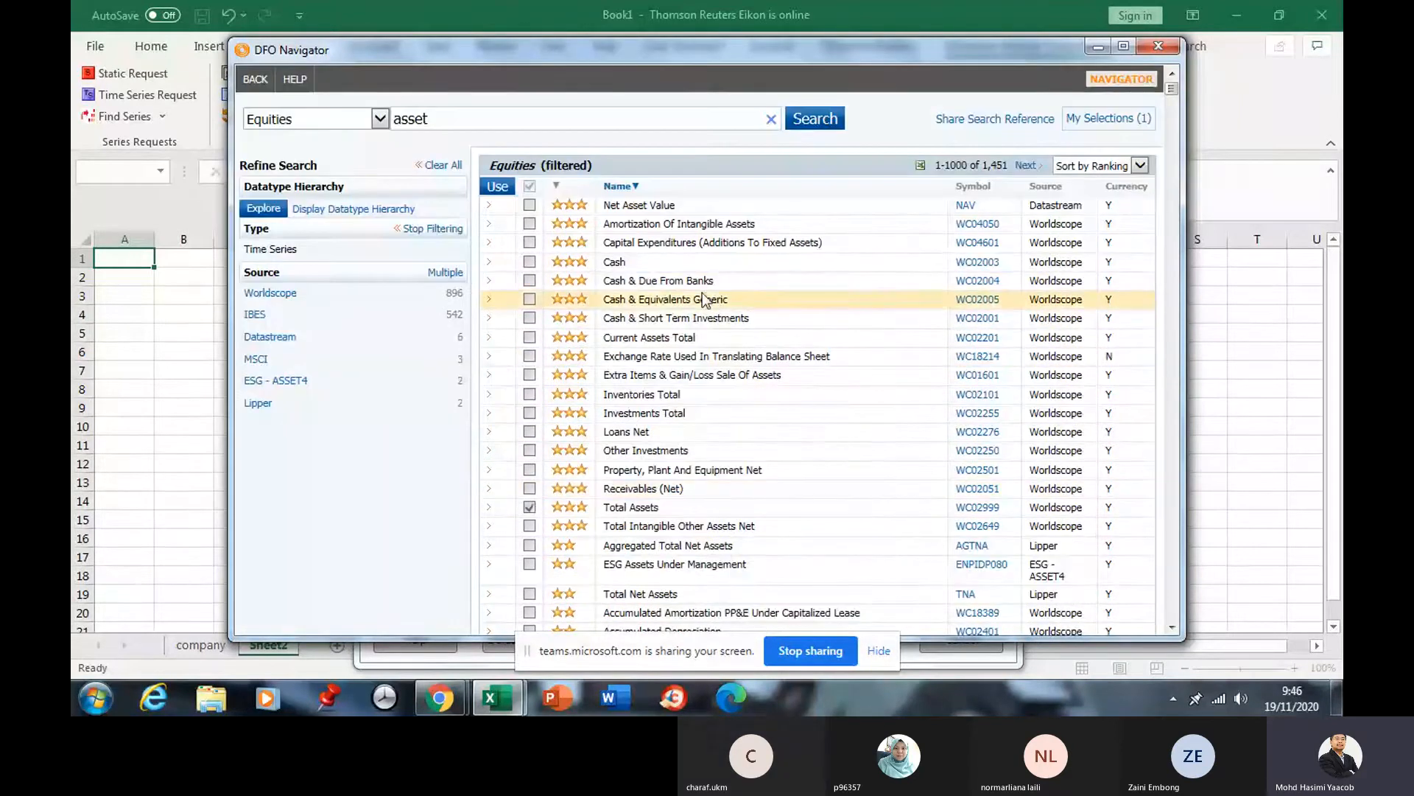
scroll(598, 248, down, 3)
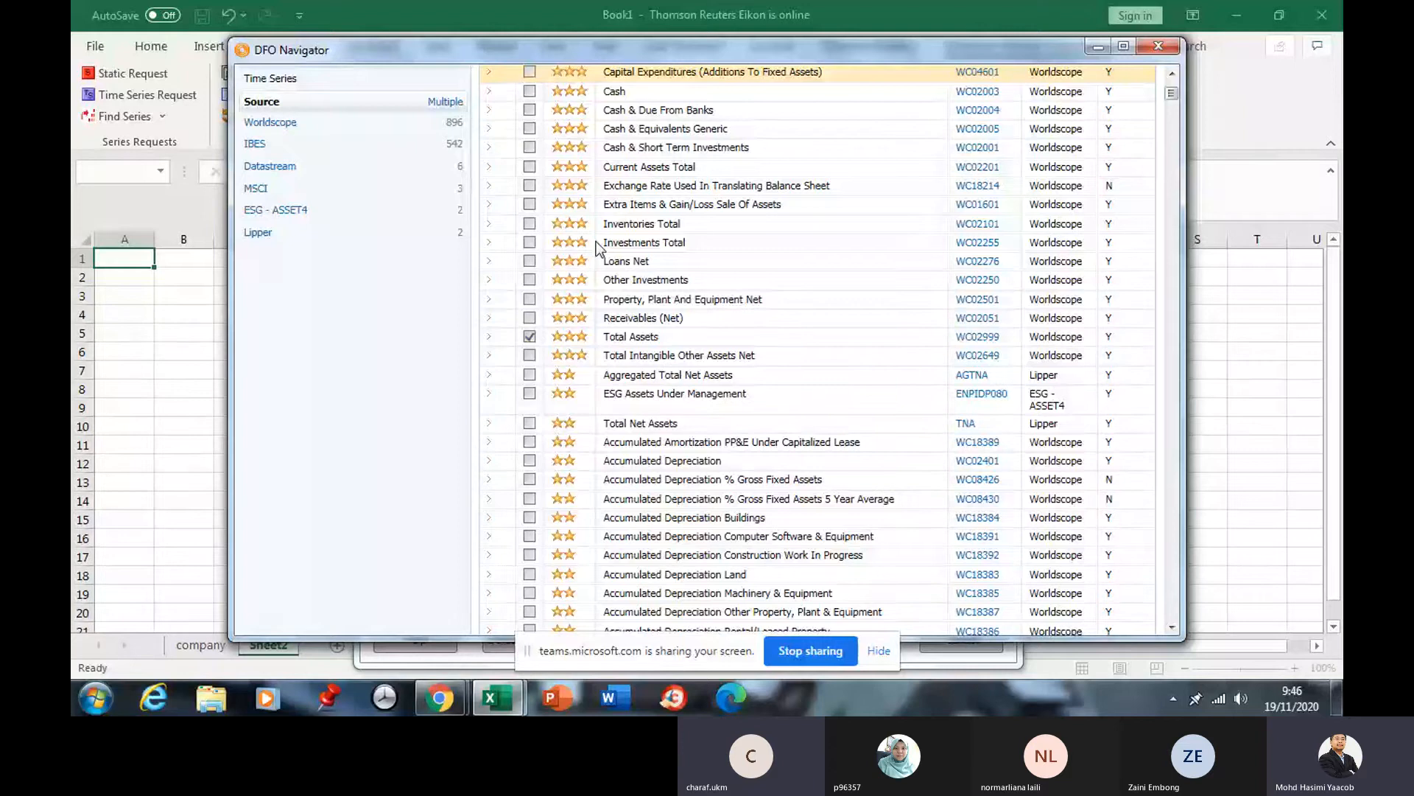
scroll(598, 249, down, 2)
scroll(598, 248, down, 1)
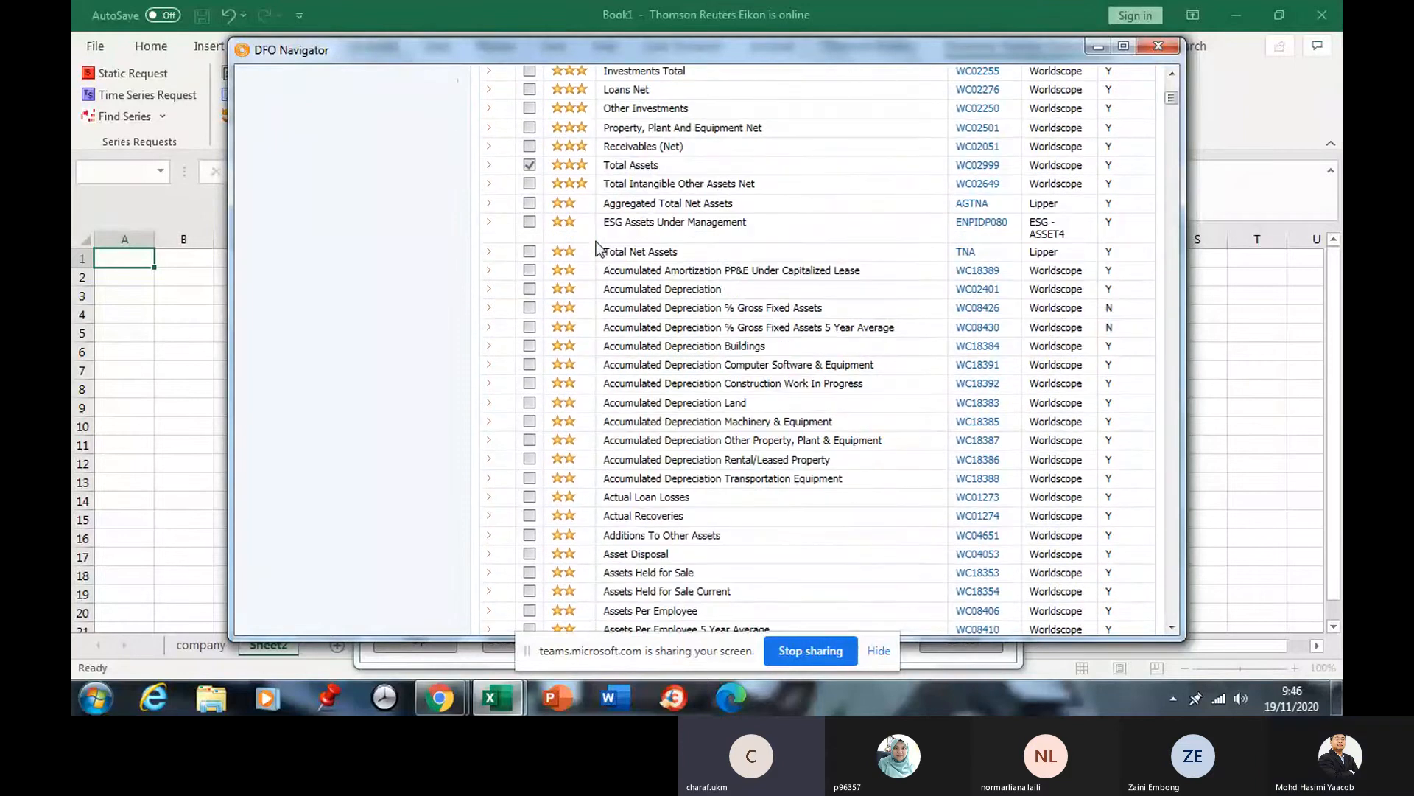
scroll(601, 271, up, 3)
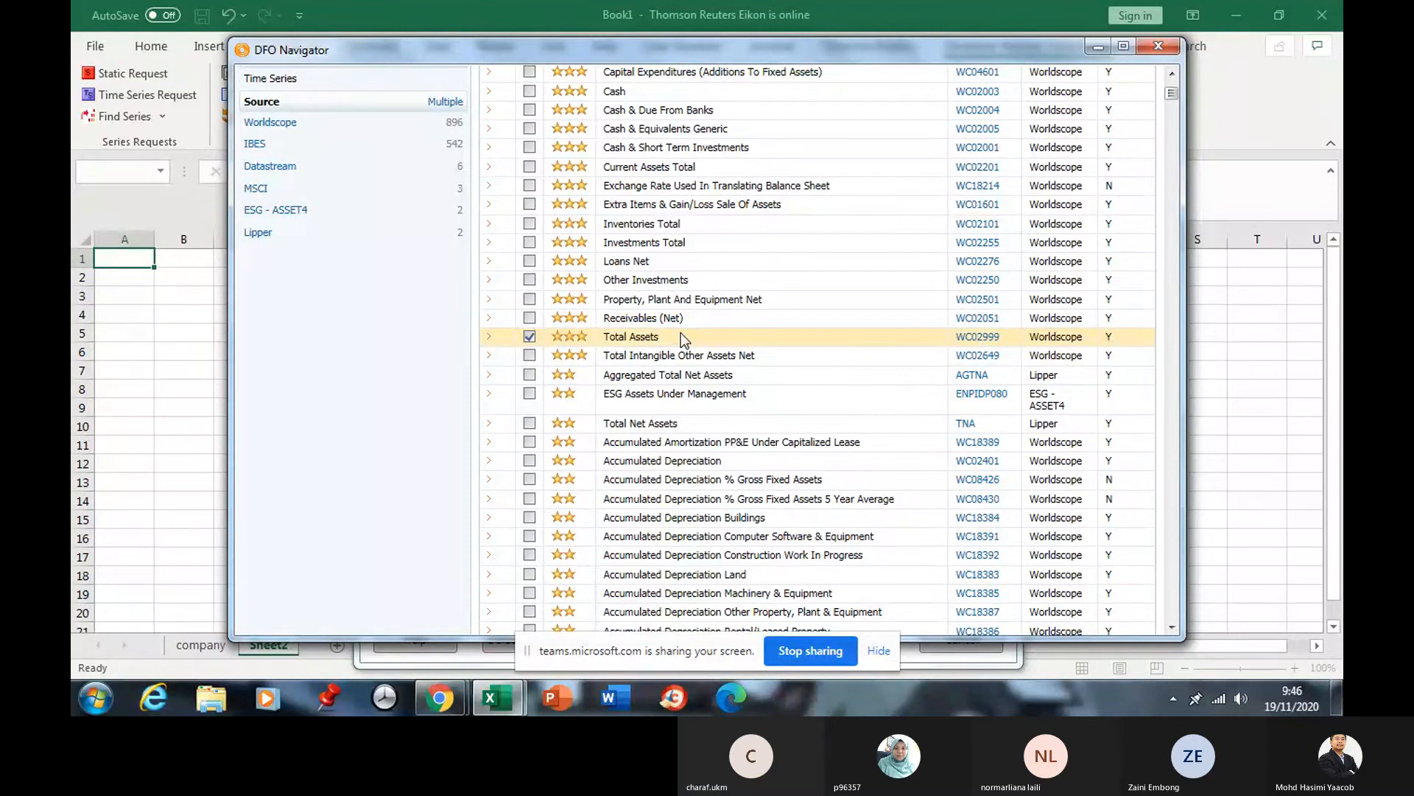
scroll(681, 333, down, 3)
scroll(680, 333, down, 9)
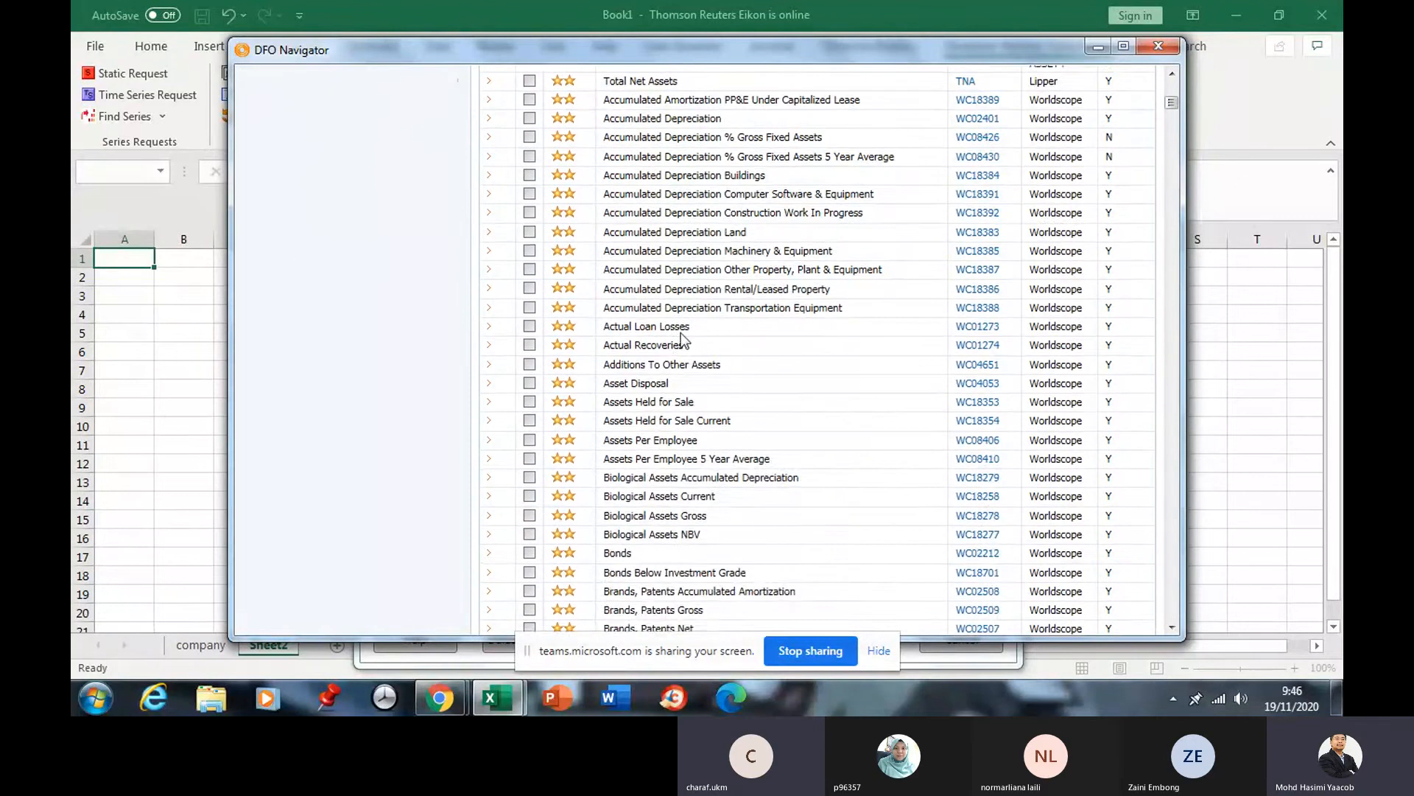
scroll(681, 332, up, 7)
scroll(681, 333, up, 8)
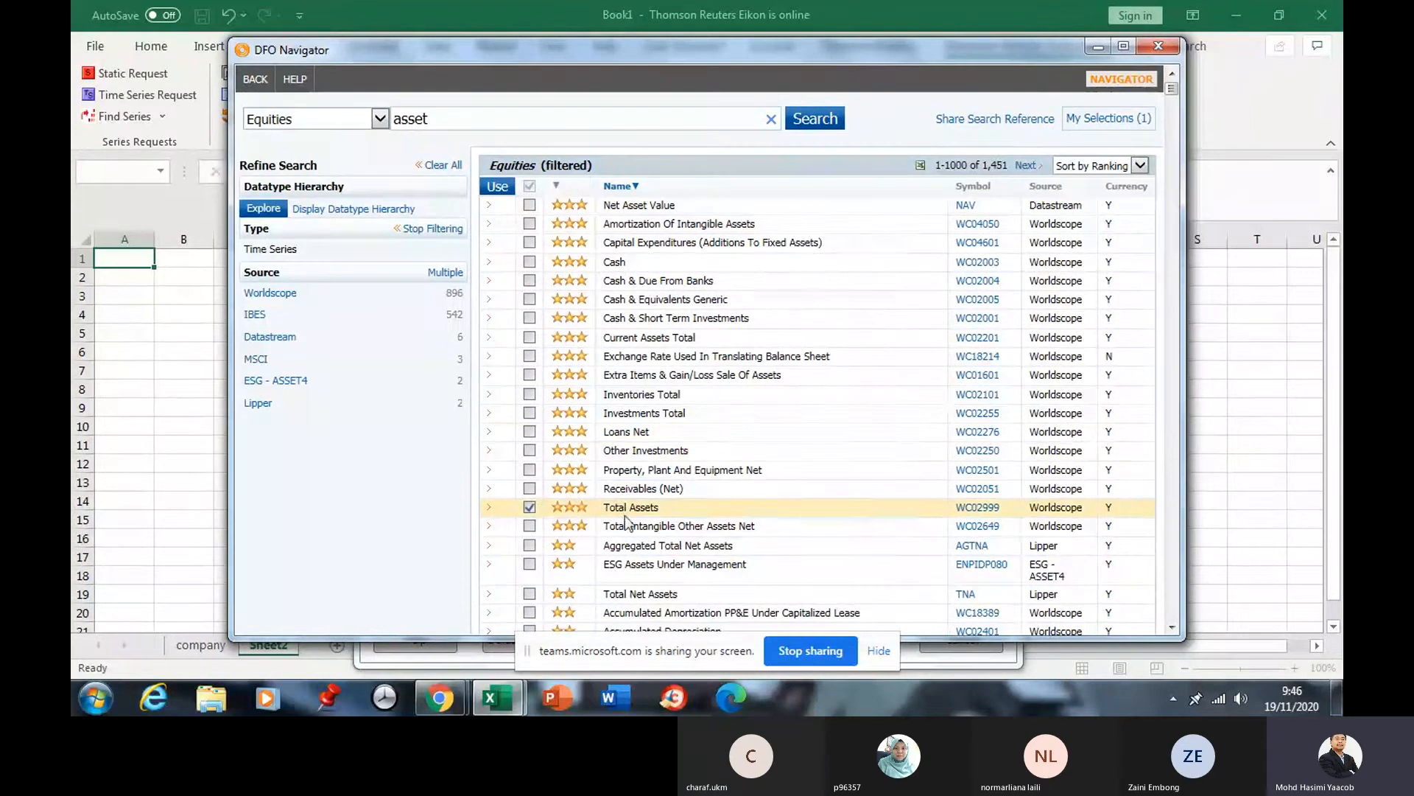
Replace the search term "asset" with "ROE".
click(456, 116)
drag(456, 116, 351, 103)
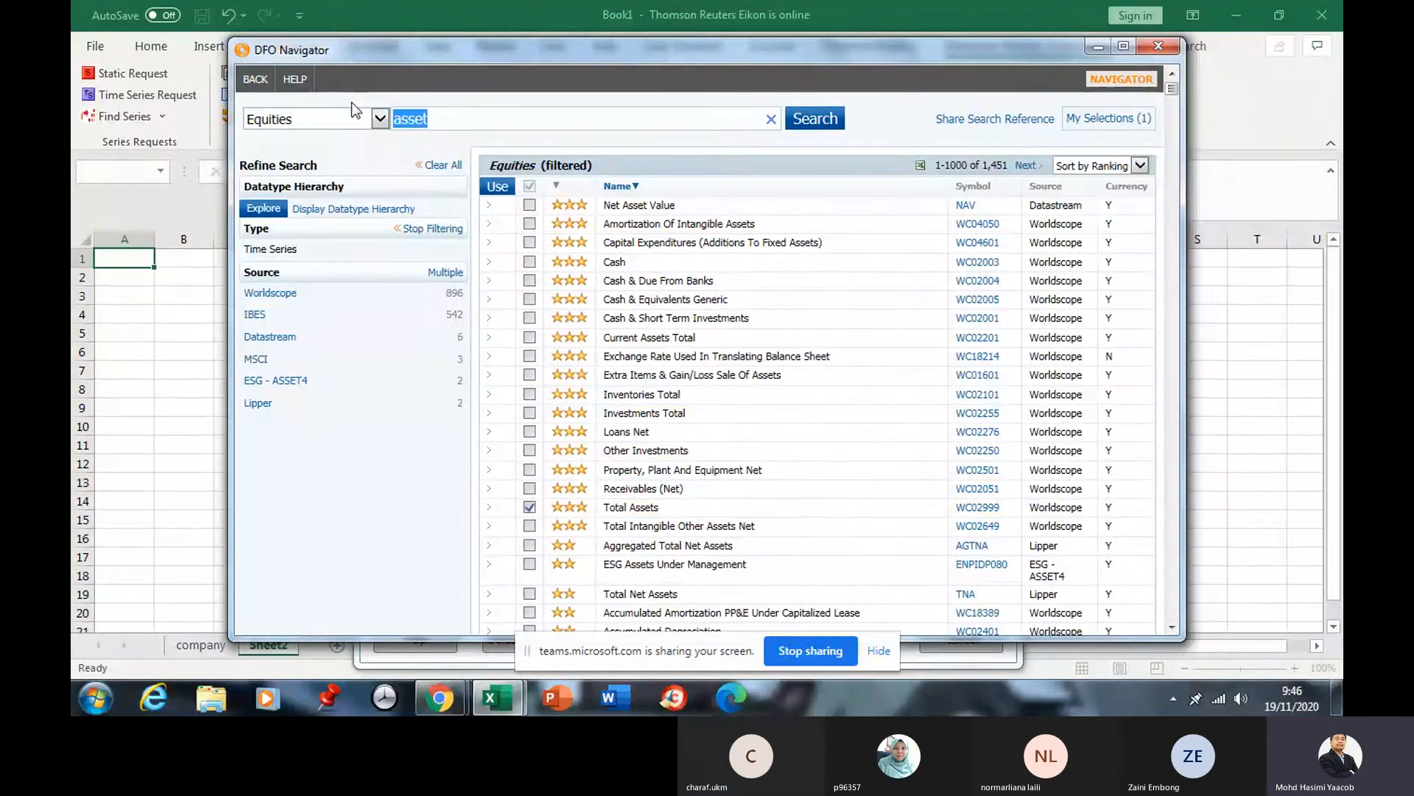
text(RECI)
key(BackSpace)
key(BackSpace)
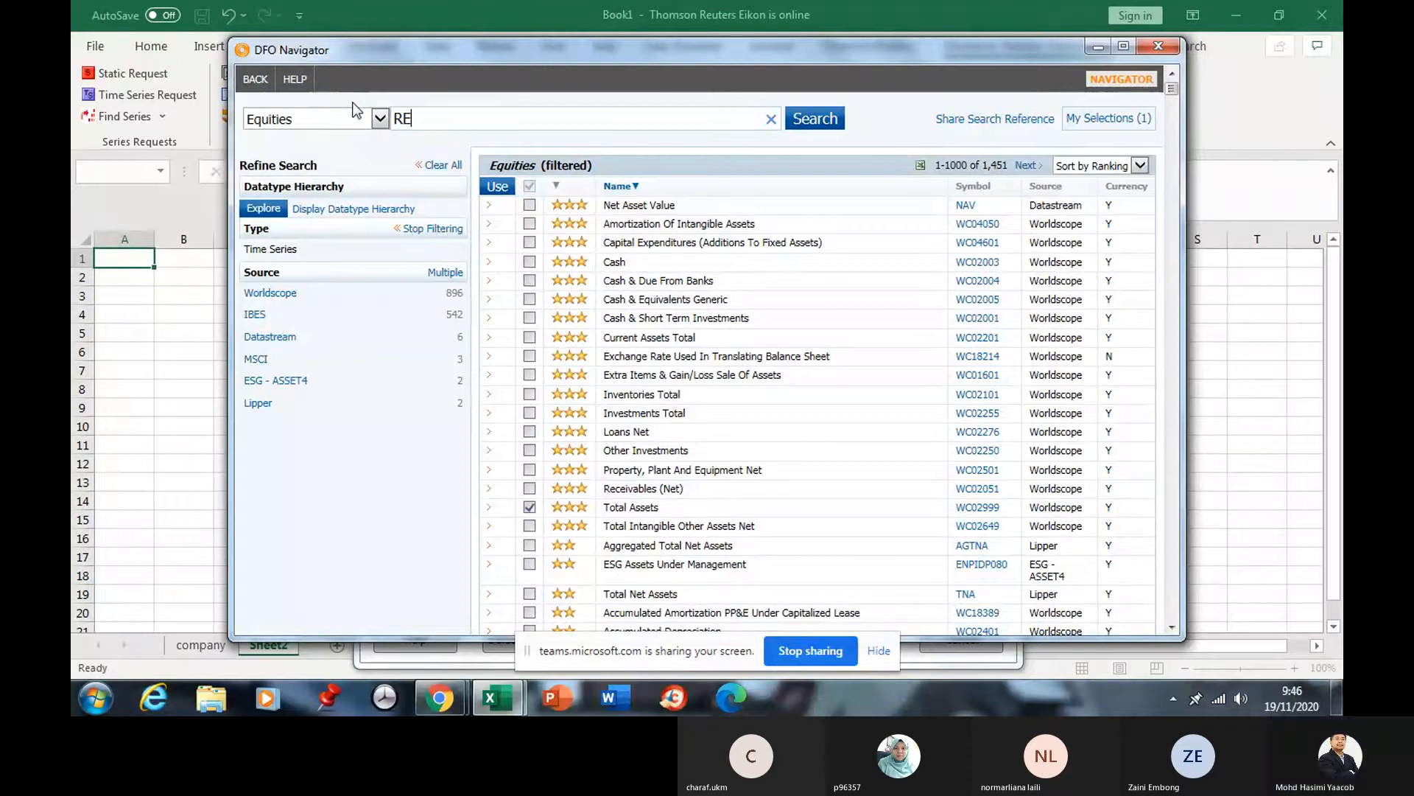
key(BackSpace)
text(OE)
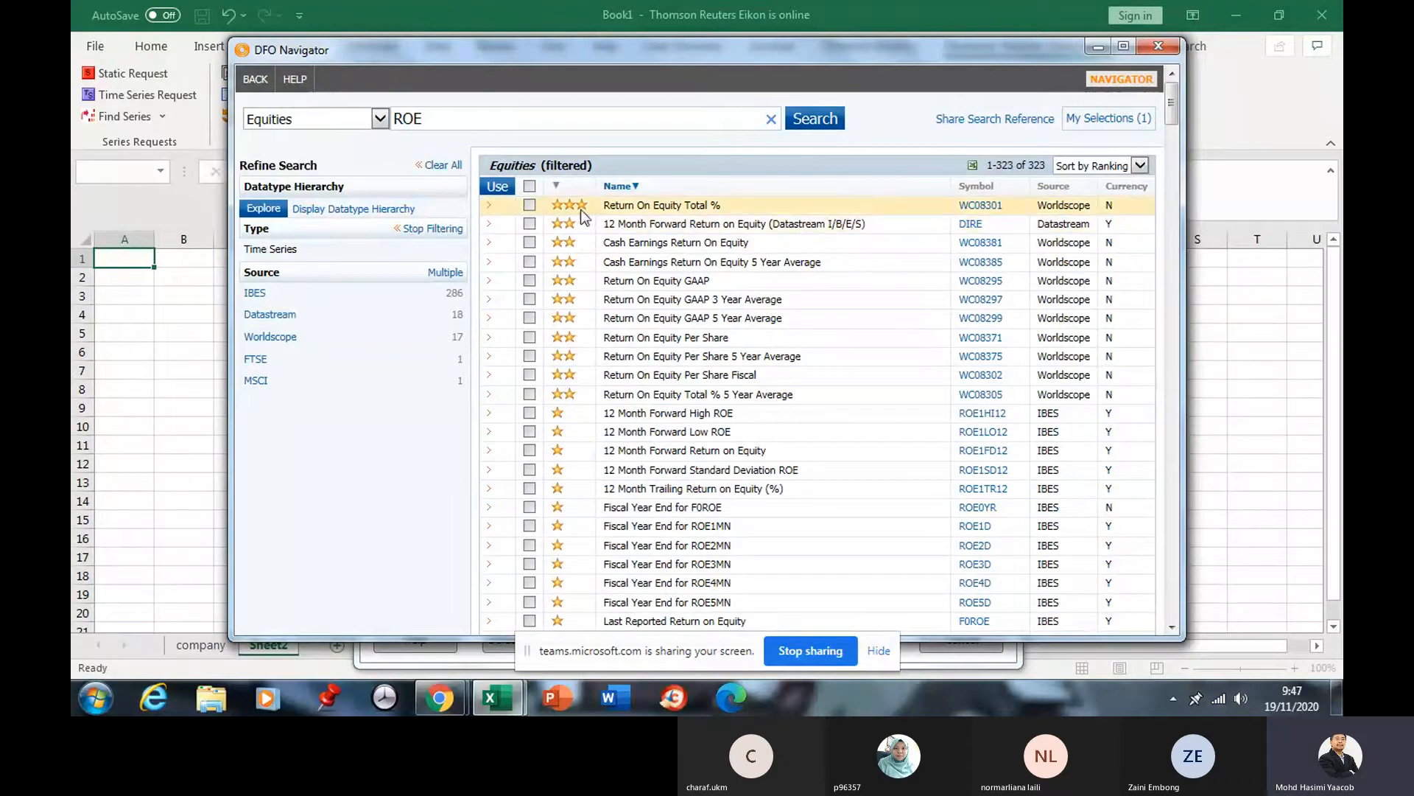
Review the Return On Equity Total % definition, noting it is an Annual & Interim Item.
click(524, 207)
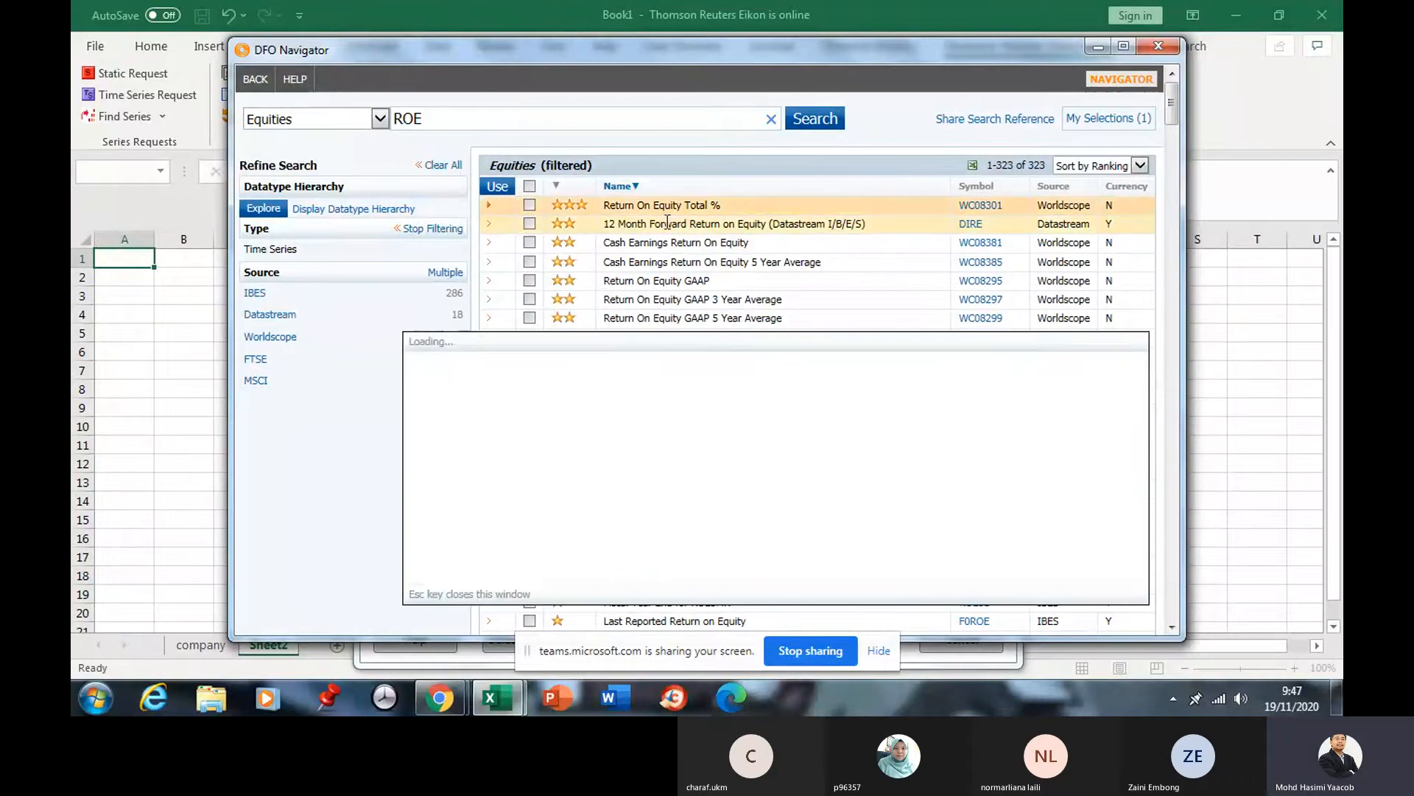
click(531, 206)
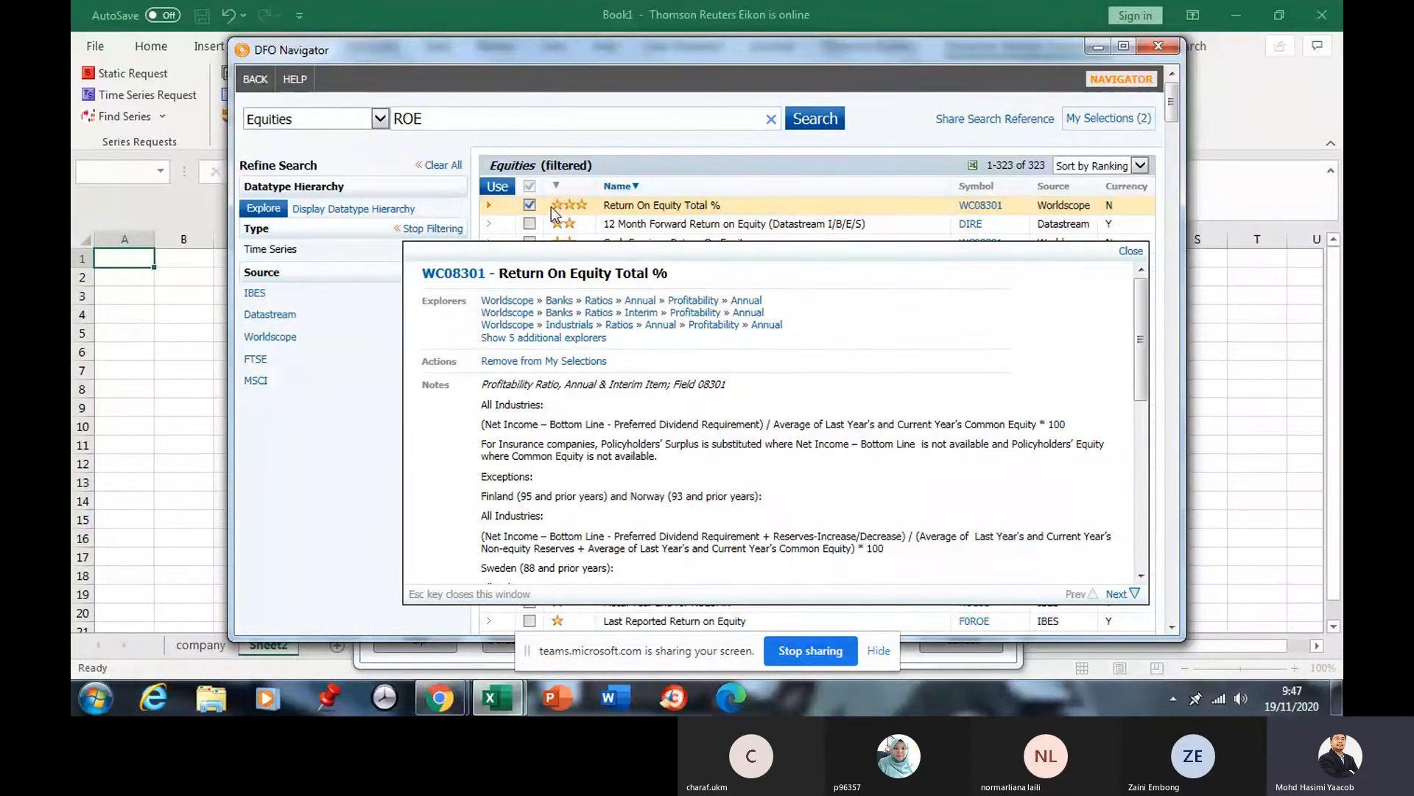
click(530, 208)
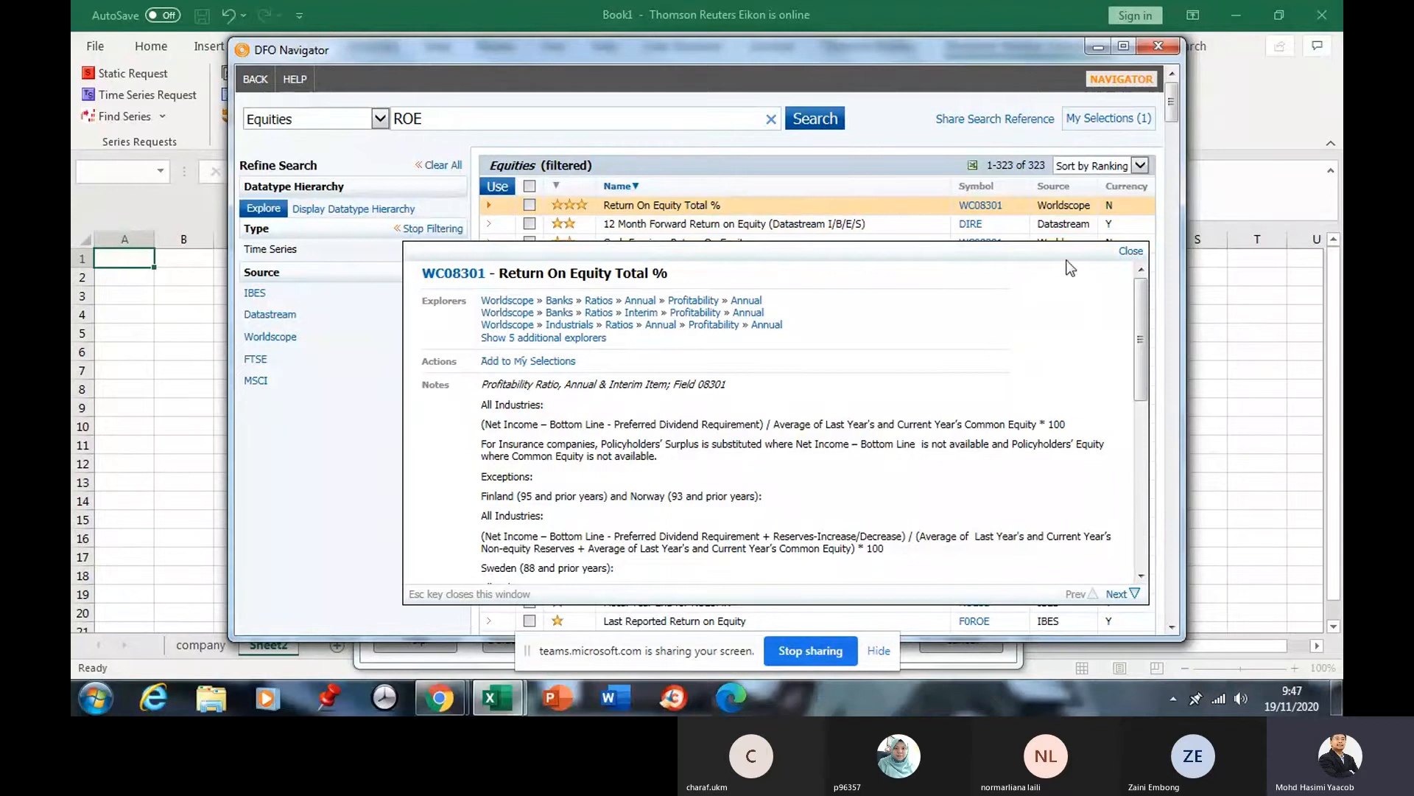
click(1133, 252)
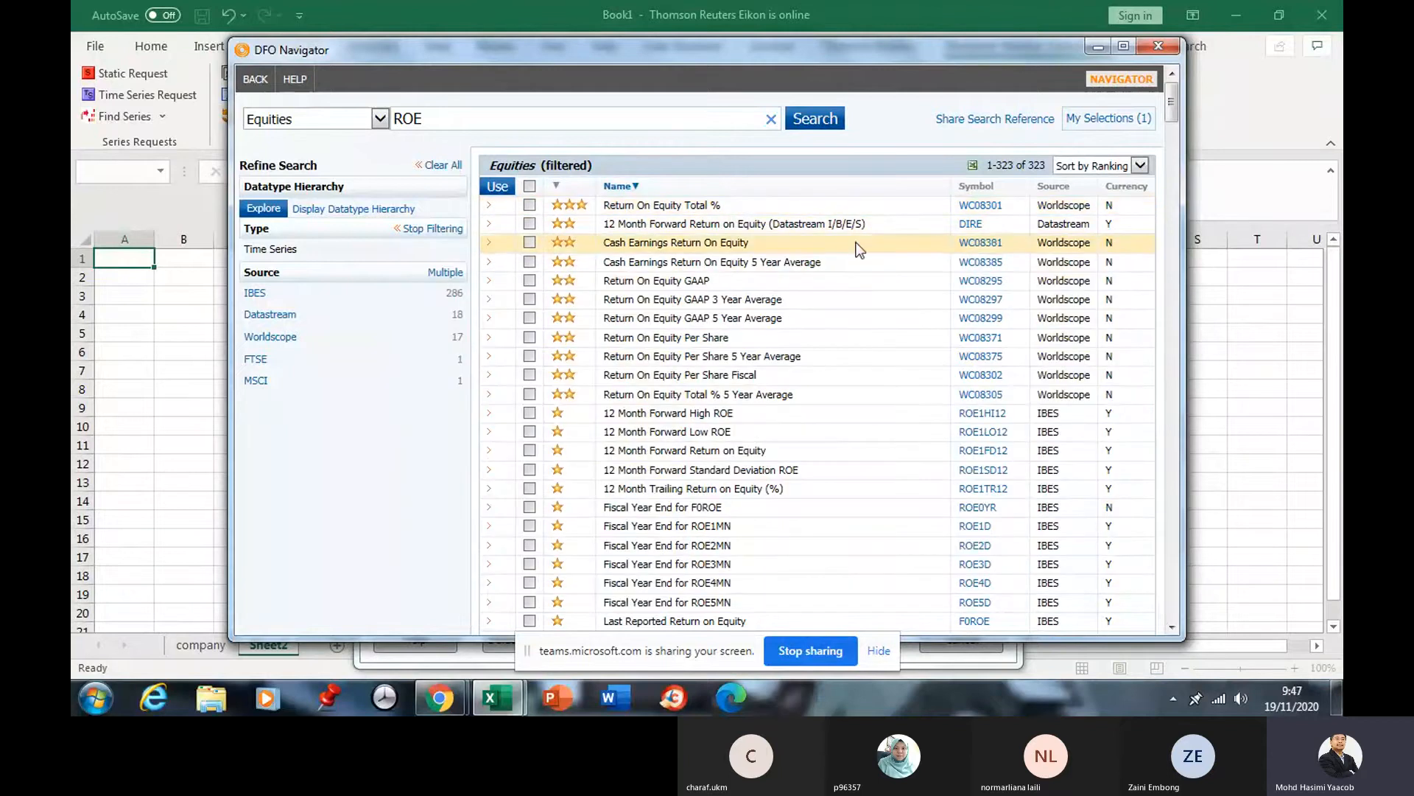
click(726, 208)
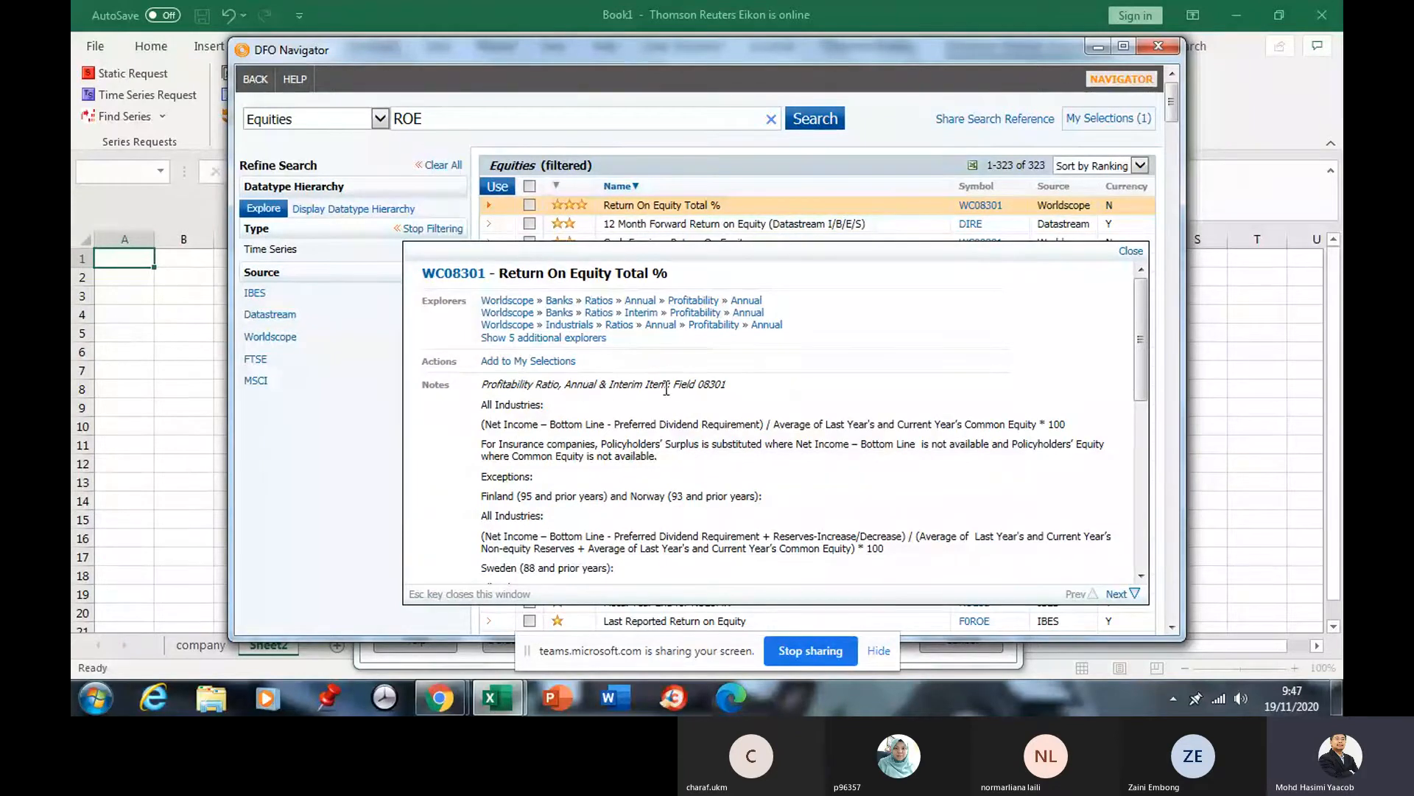
drag(667, 388, 564, 388)
click(602, 383)
drag(594, 386, 565, 386)
drag(667, 386, 608, 386)
scroll(630, 394, down, 2)
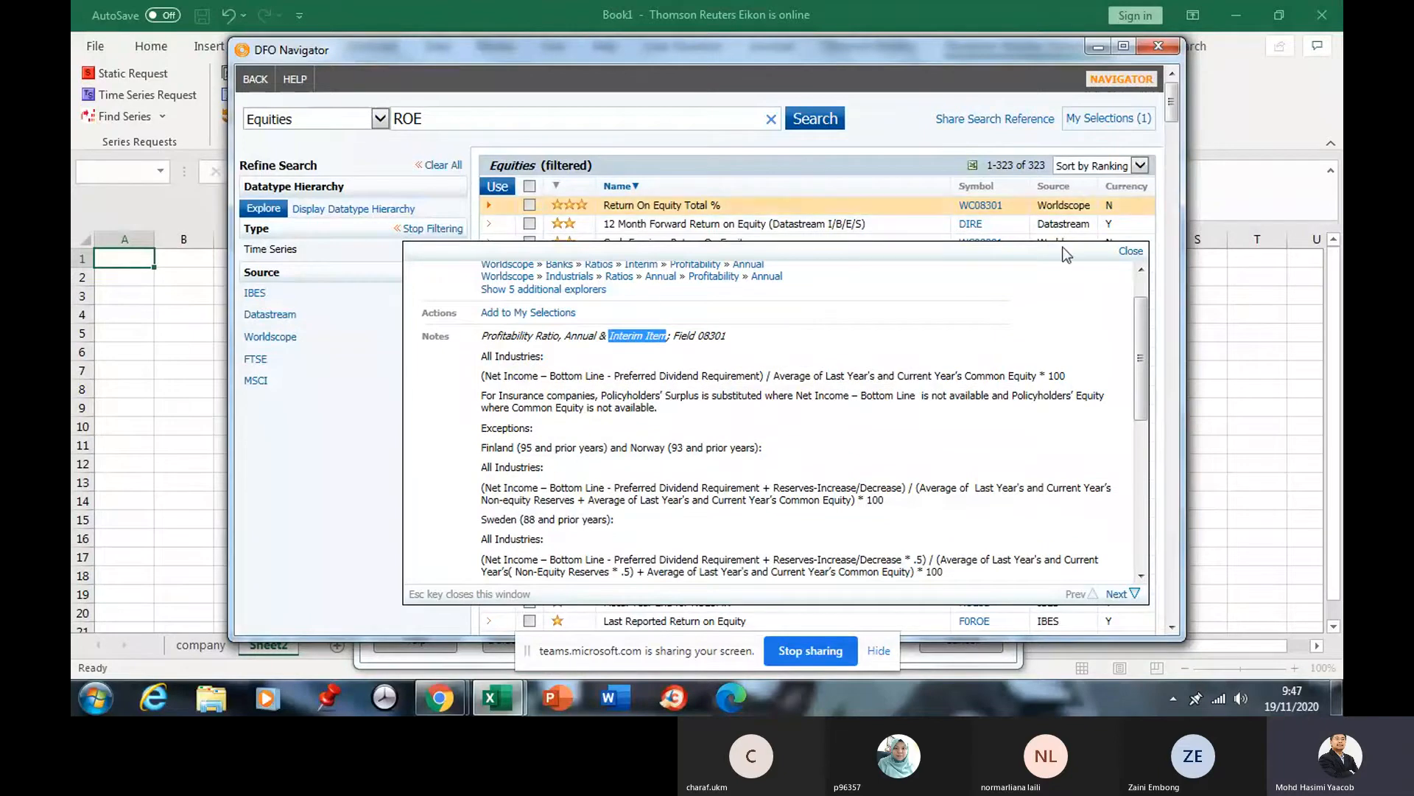
click(1123, 251)
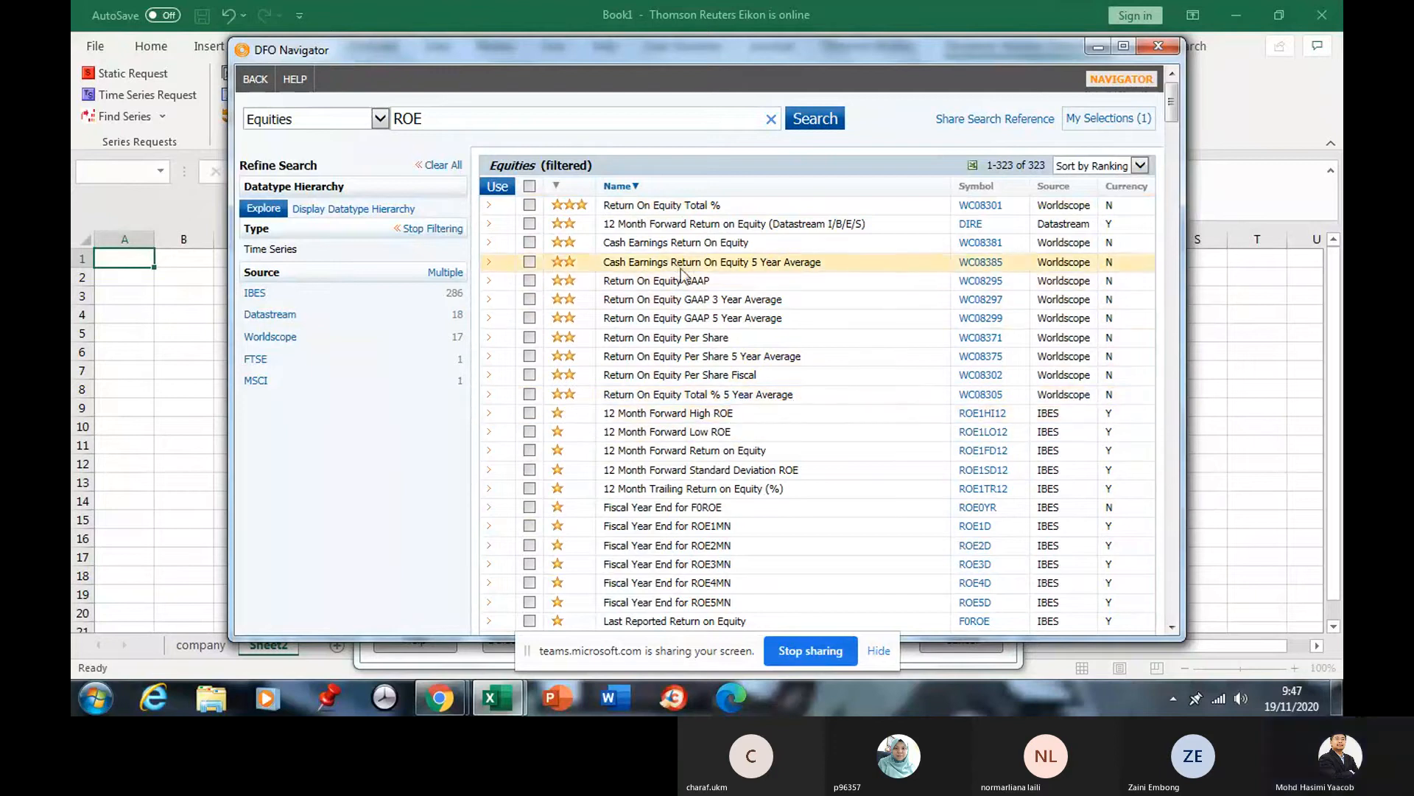
Tick Return On Equity Total % (WC08301) in the search results.
scroll(691, 324, down, 4)
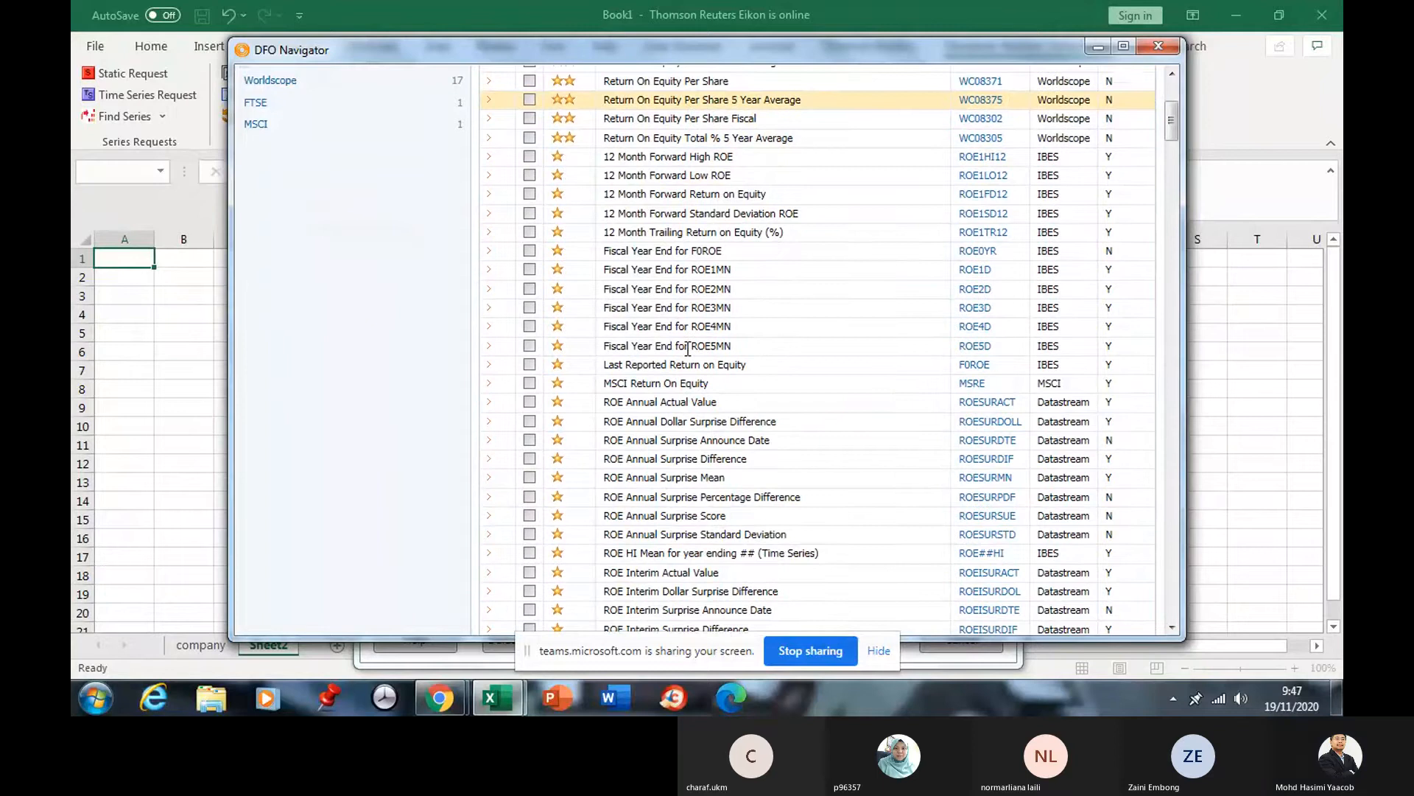
scroll(688, 350, down, 5)
scroll(687, 352, down, 1)
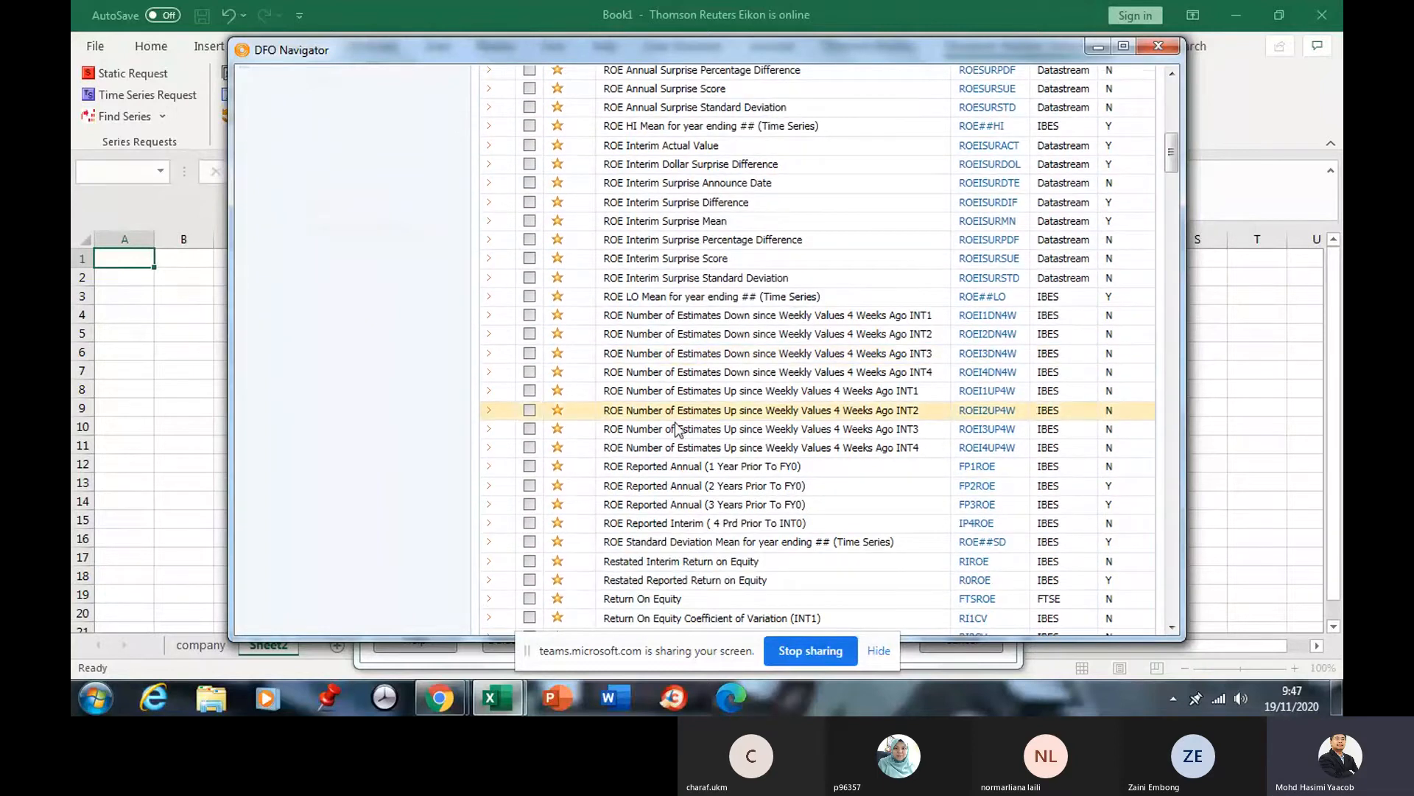
scroll(622, 598, up, 8)
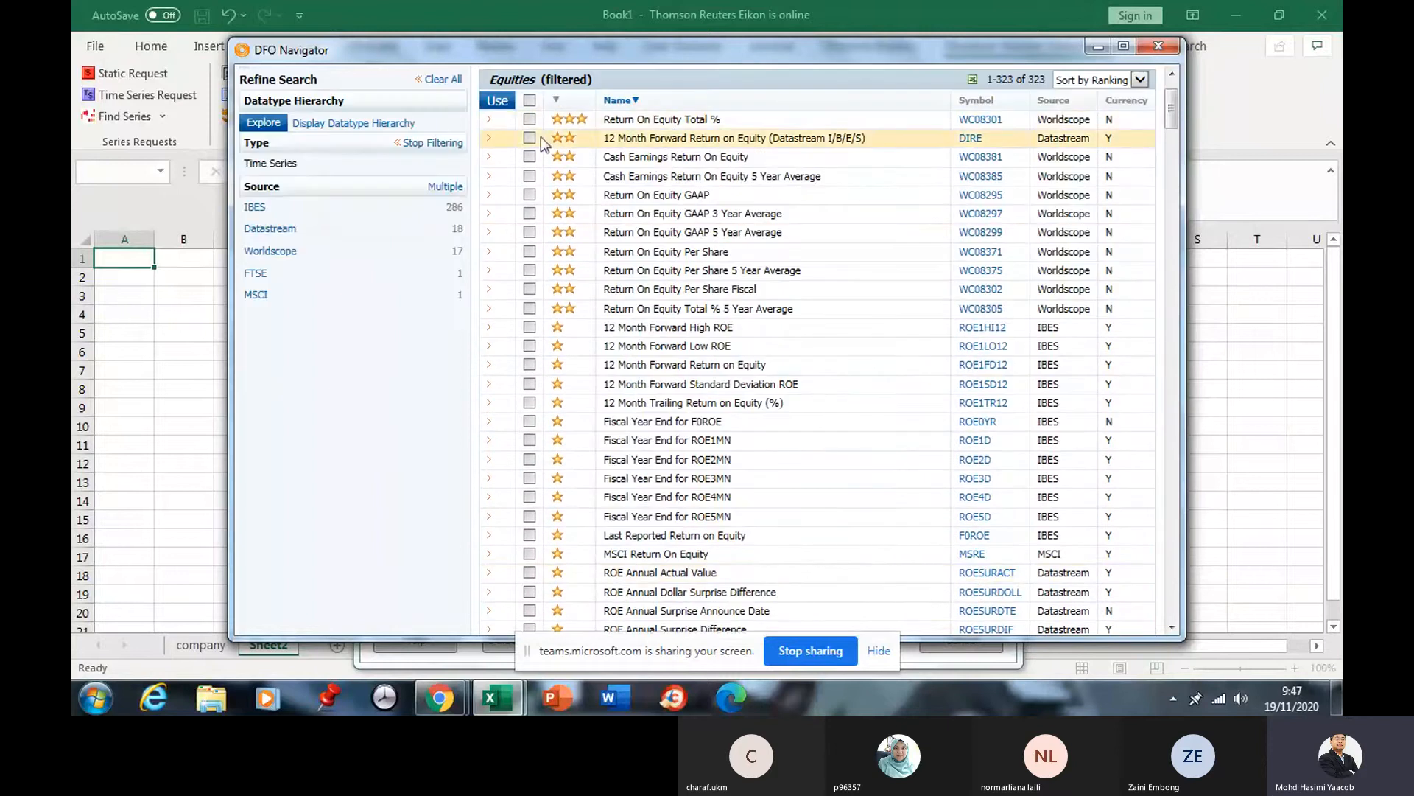
click(529, 120)
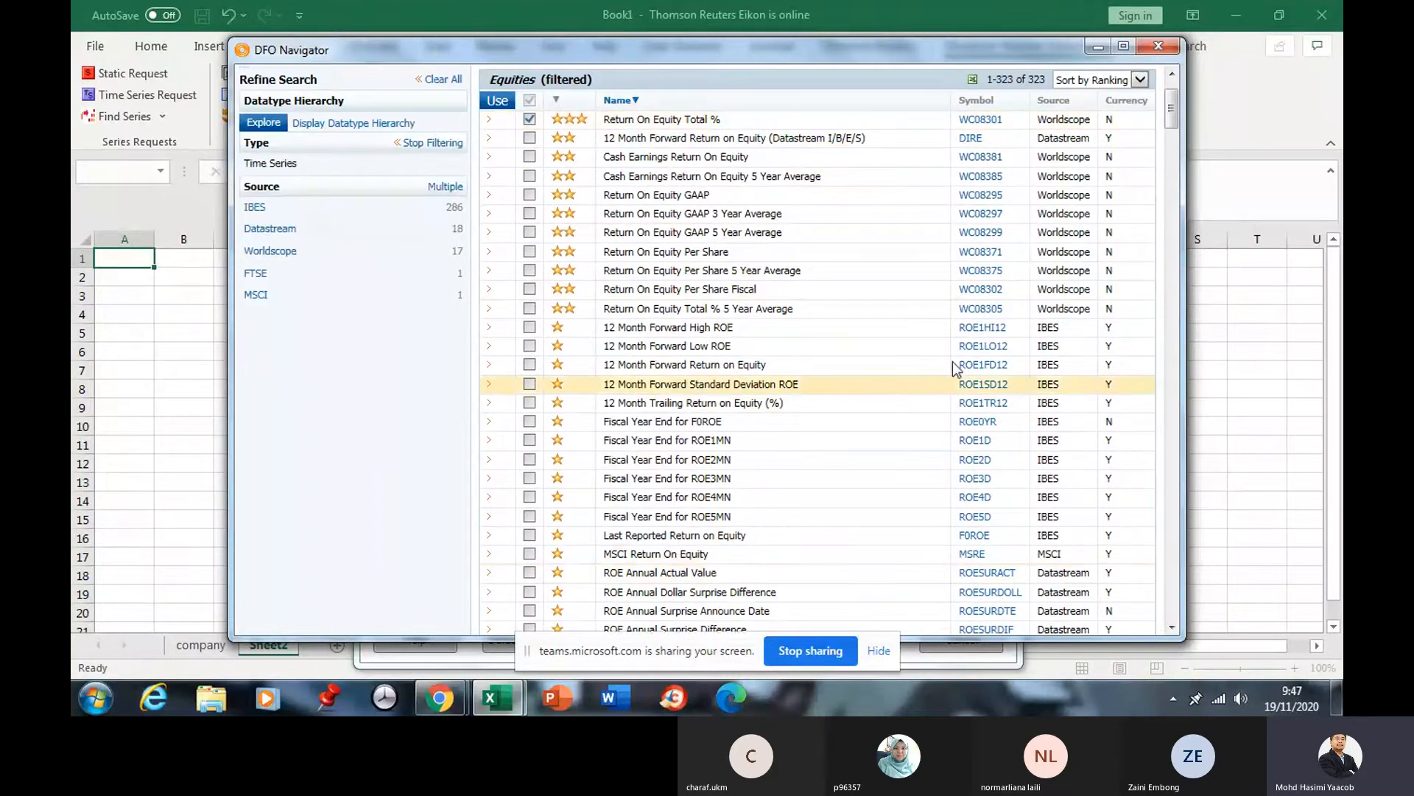
Add the chosen datatypes to the request and set the start date to -10Y.
click(498, 102)
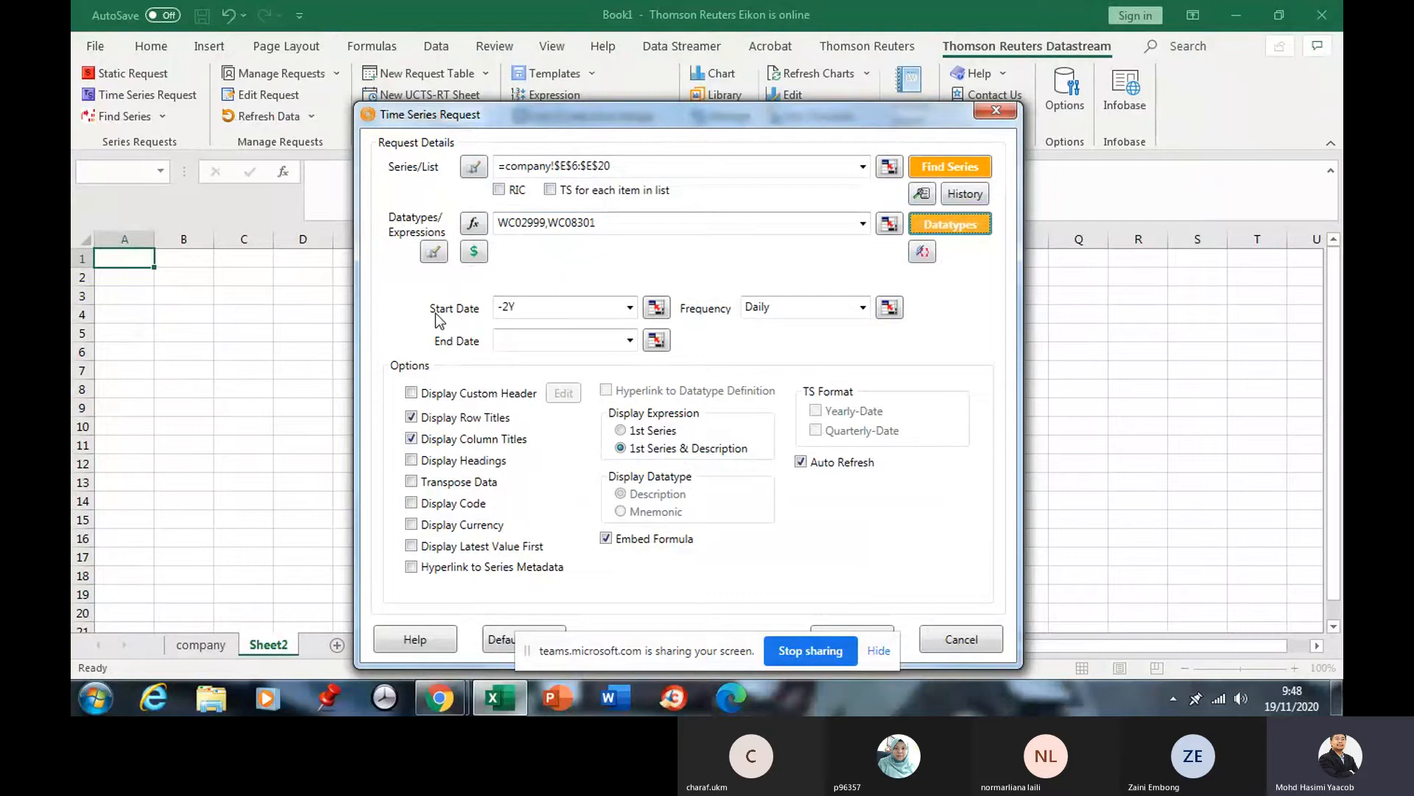
click(630, 308)
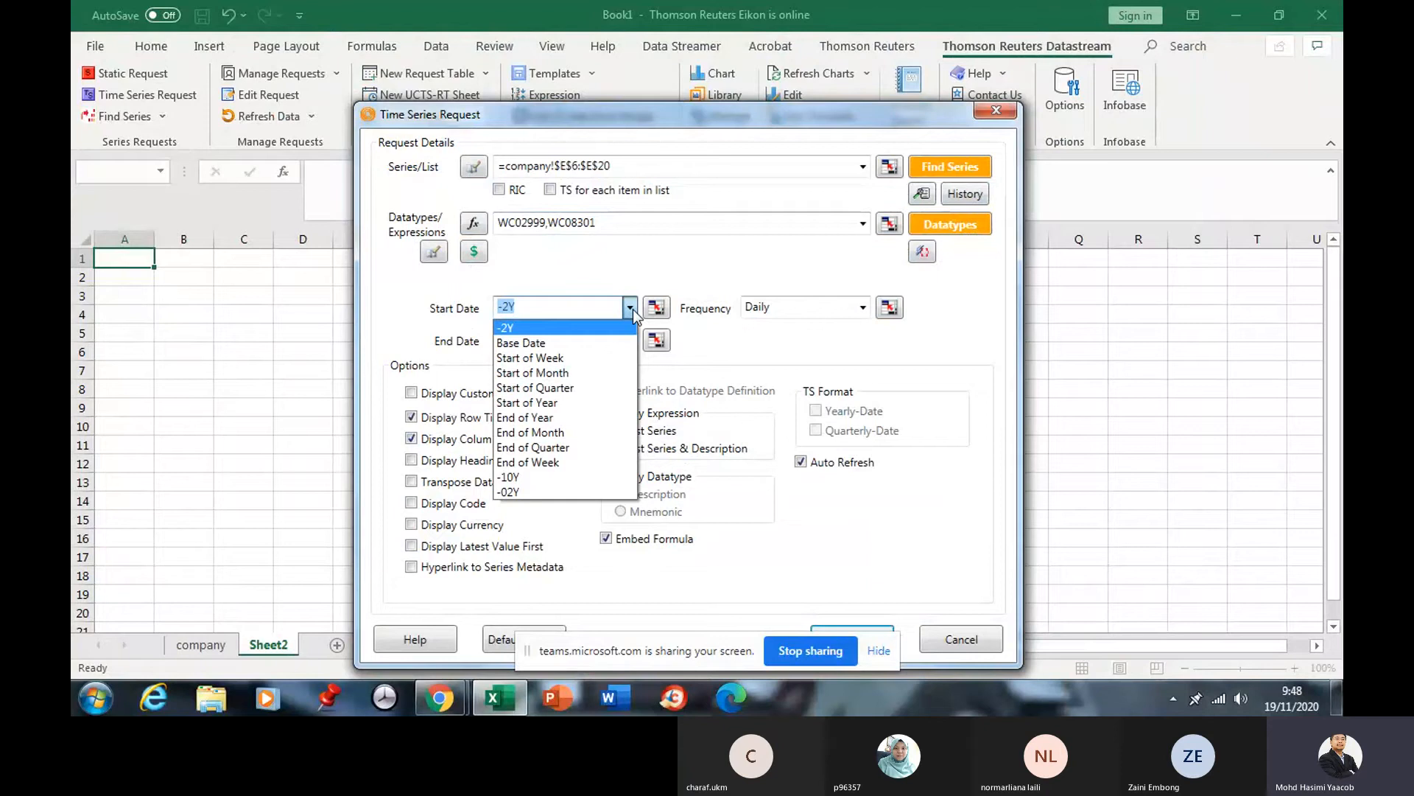
click(623, 305)
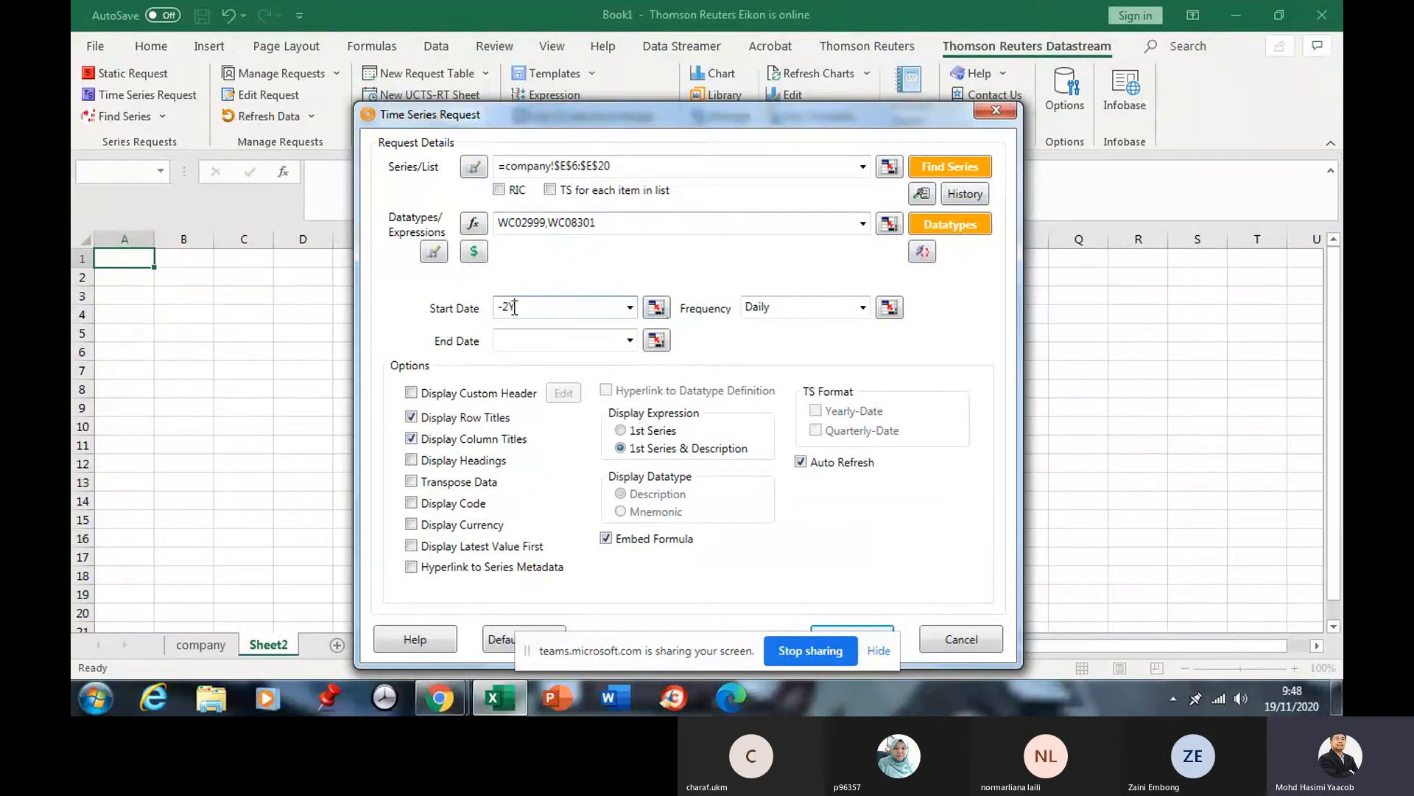
drag(515, 306, 461, 310)
click(522, 313)
click(630, 308)
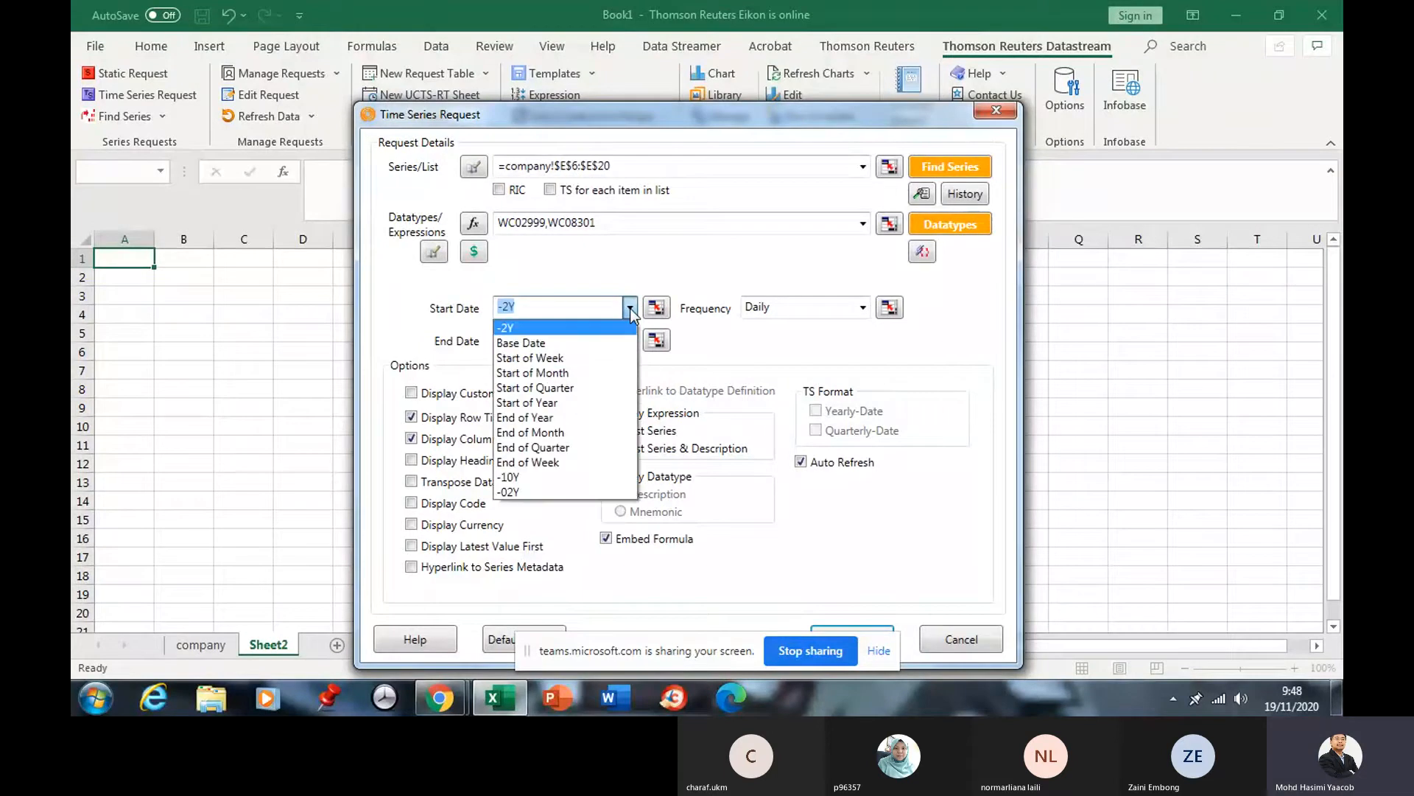
click(529, 477)
click(527, 308)
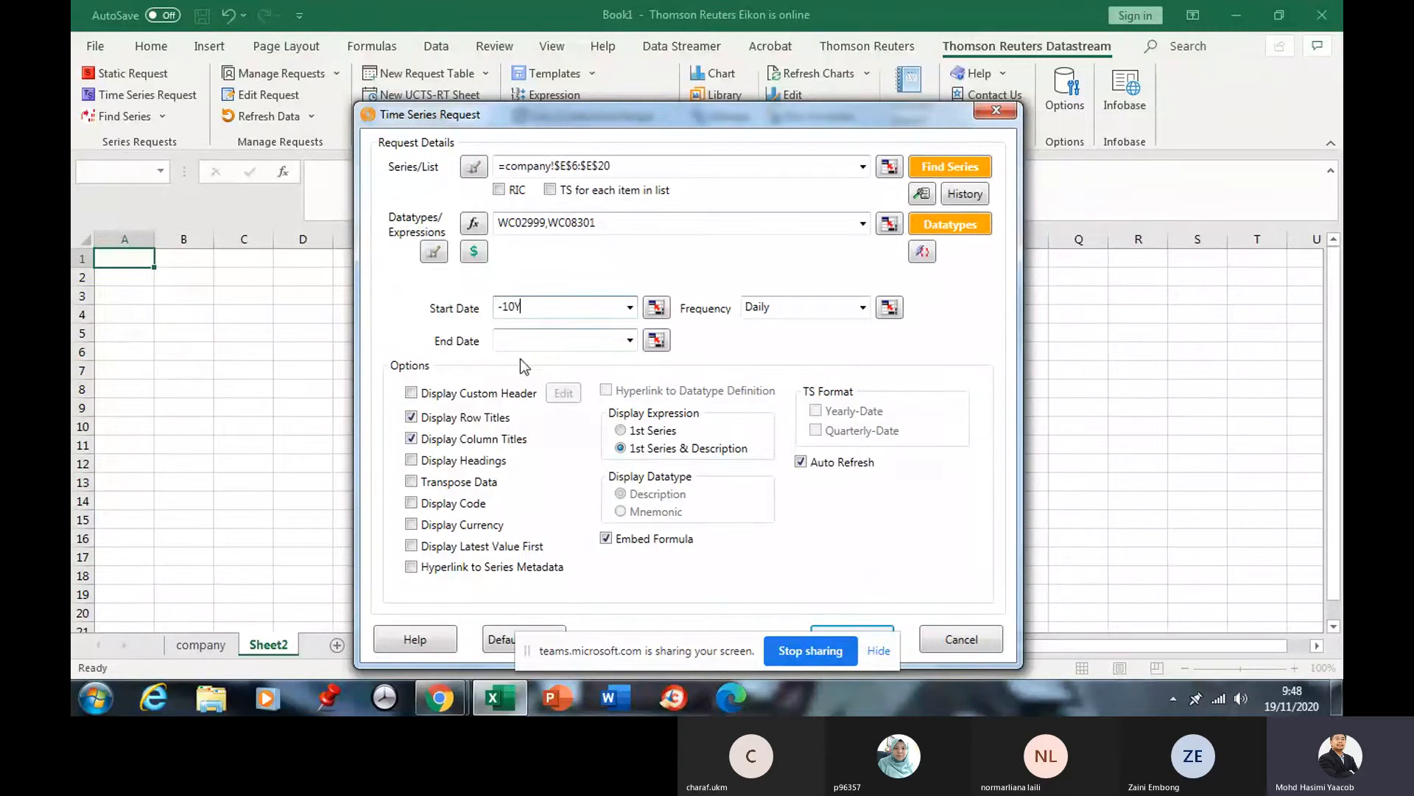
click(512, 340)
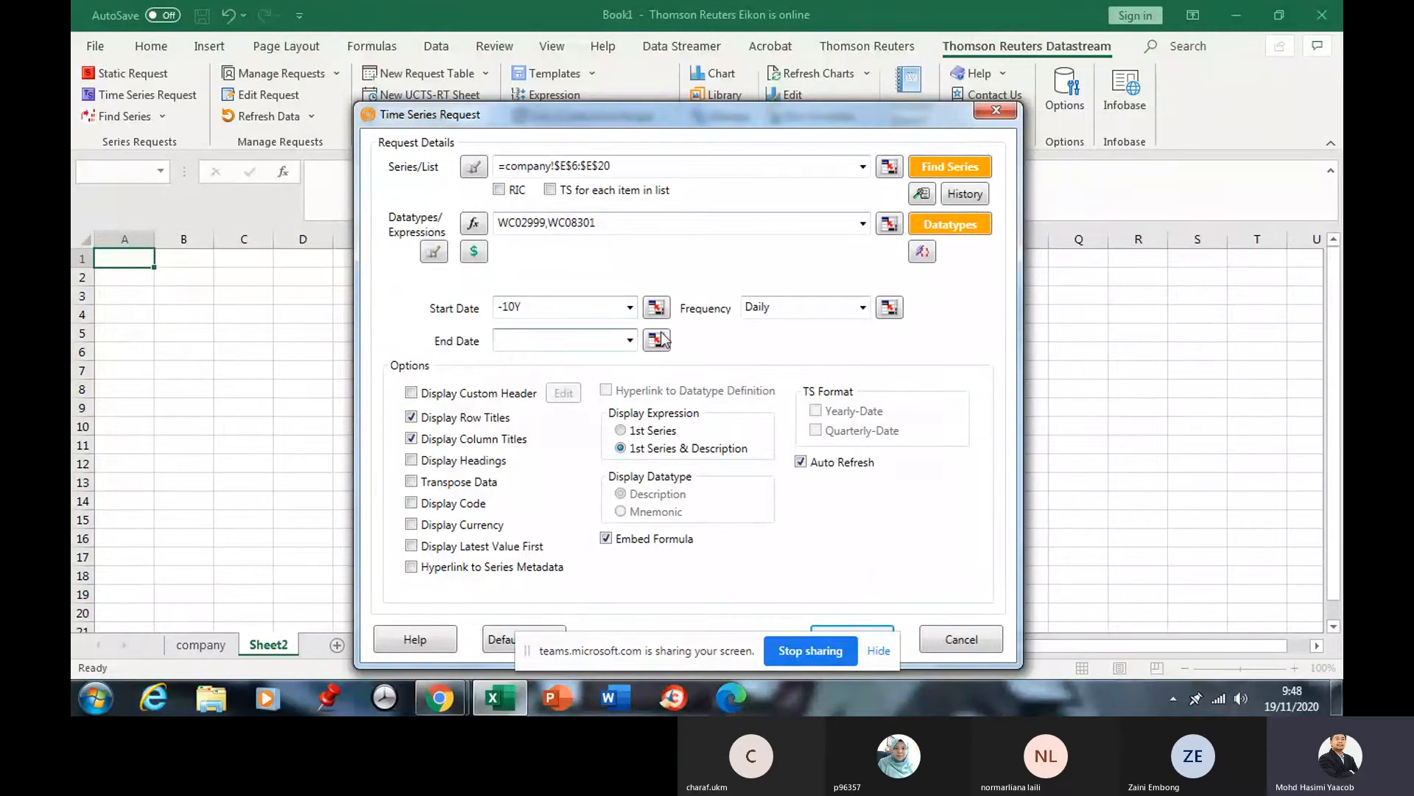
Set the frequency to Yearly and submit the request to Datastream.
click(863, 308)
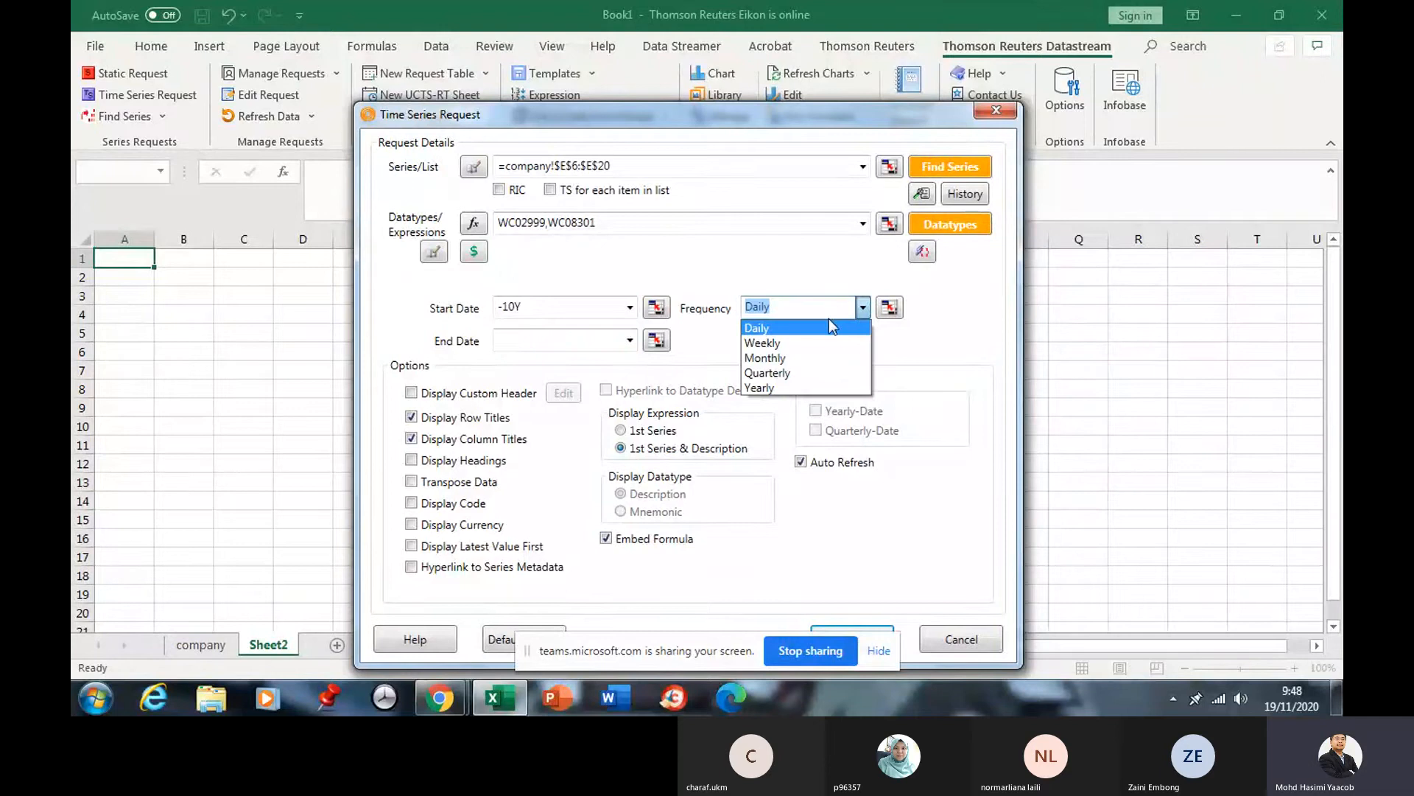
click(779, 387)
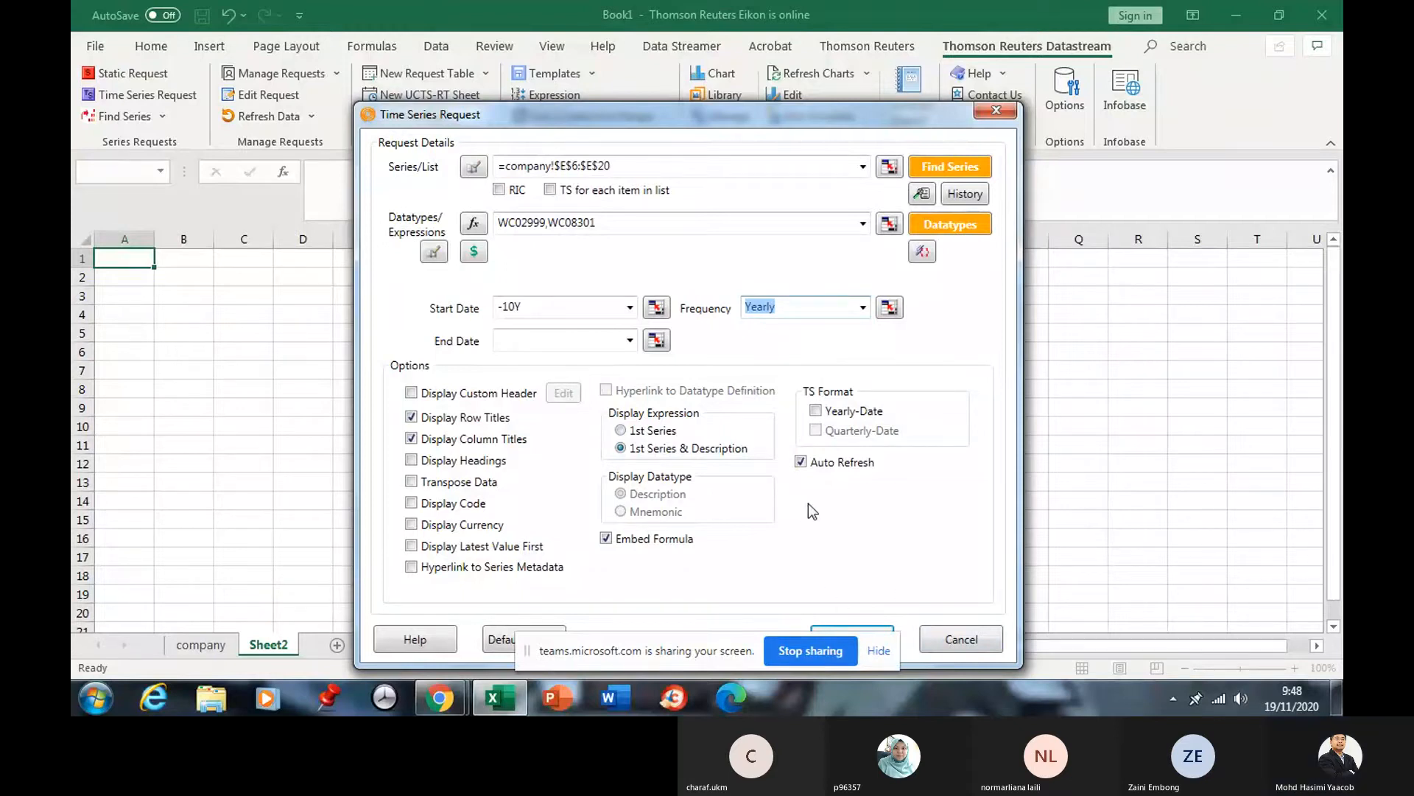
drag(801, 118, 779, 60)
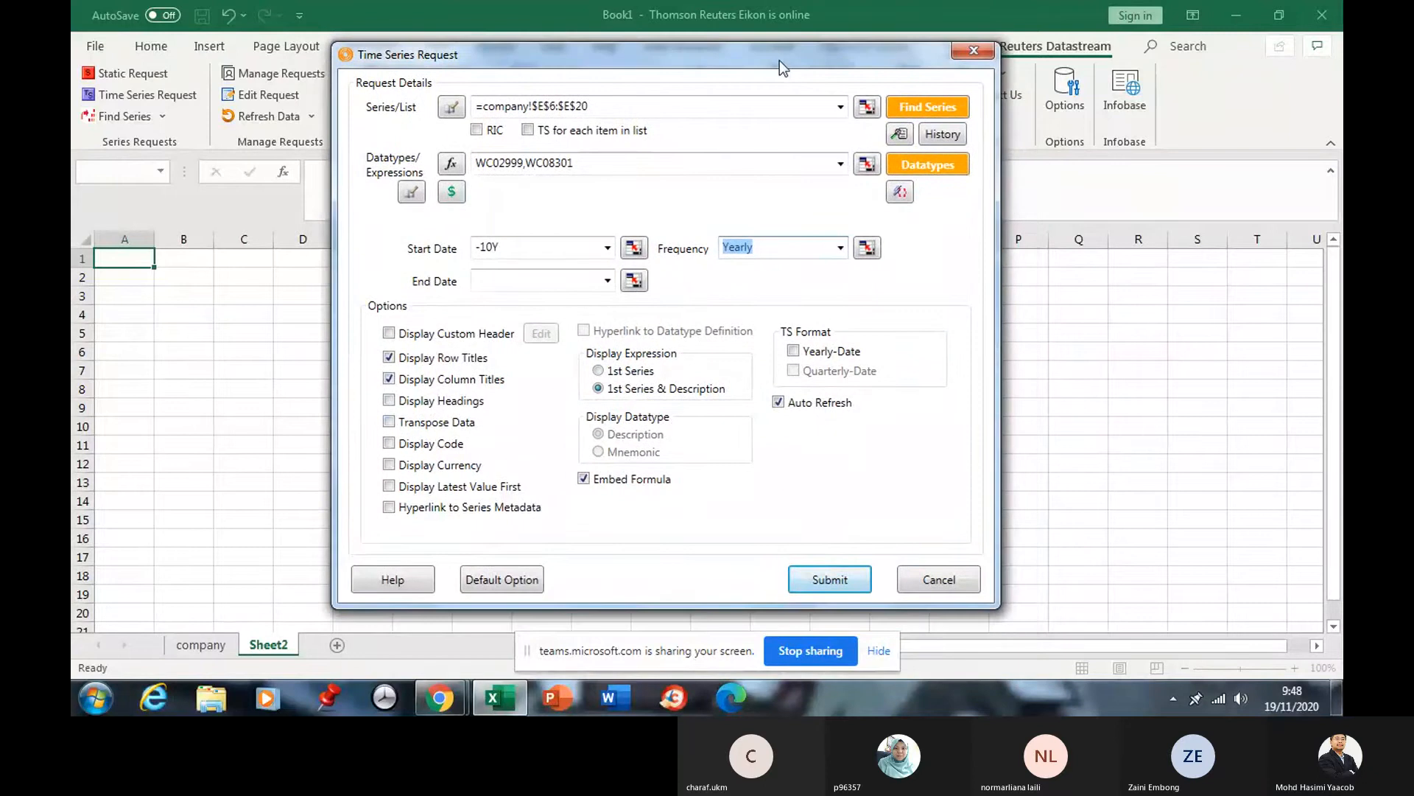
click(831, 581)
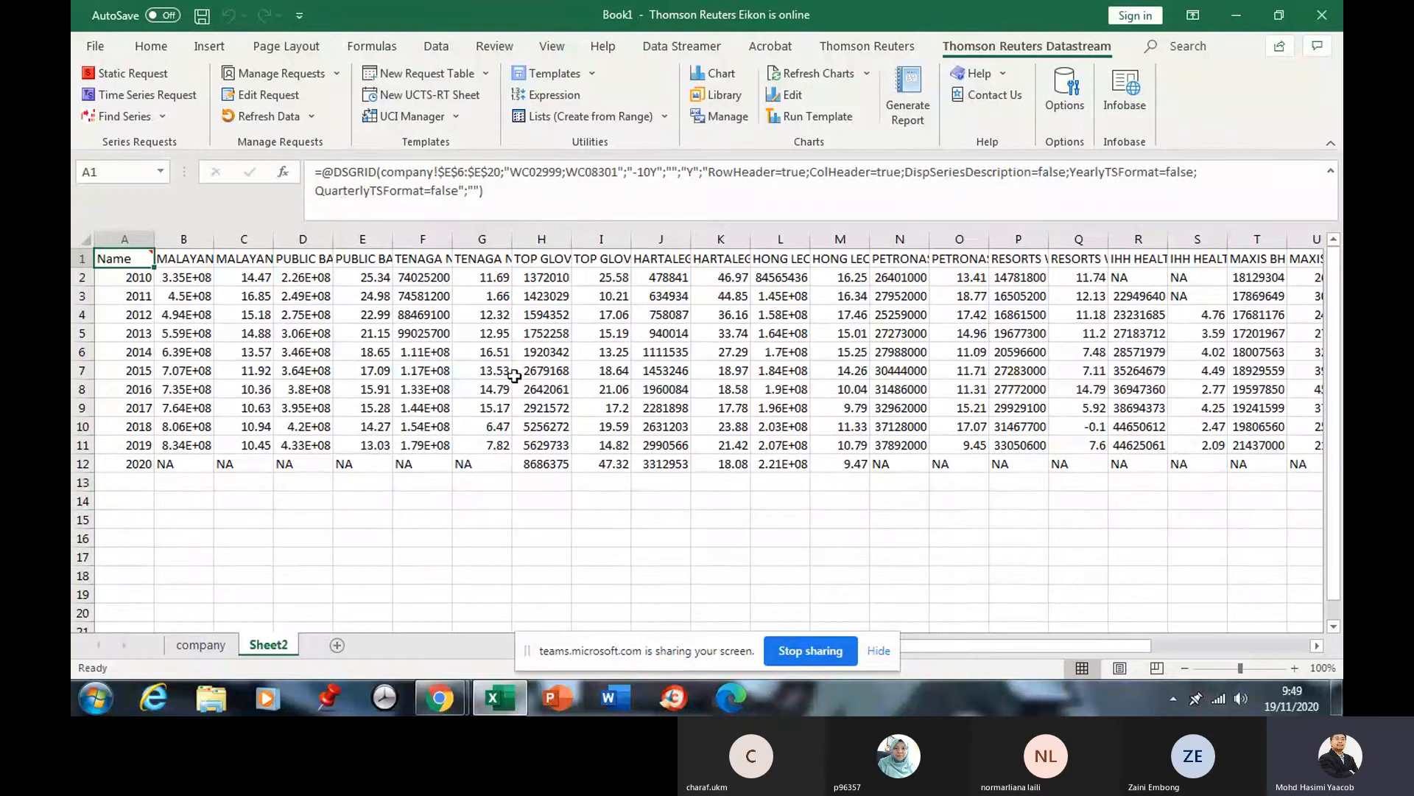
Check the returned years 2010 to 2020 in column A.
click(141, 295)
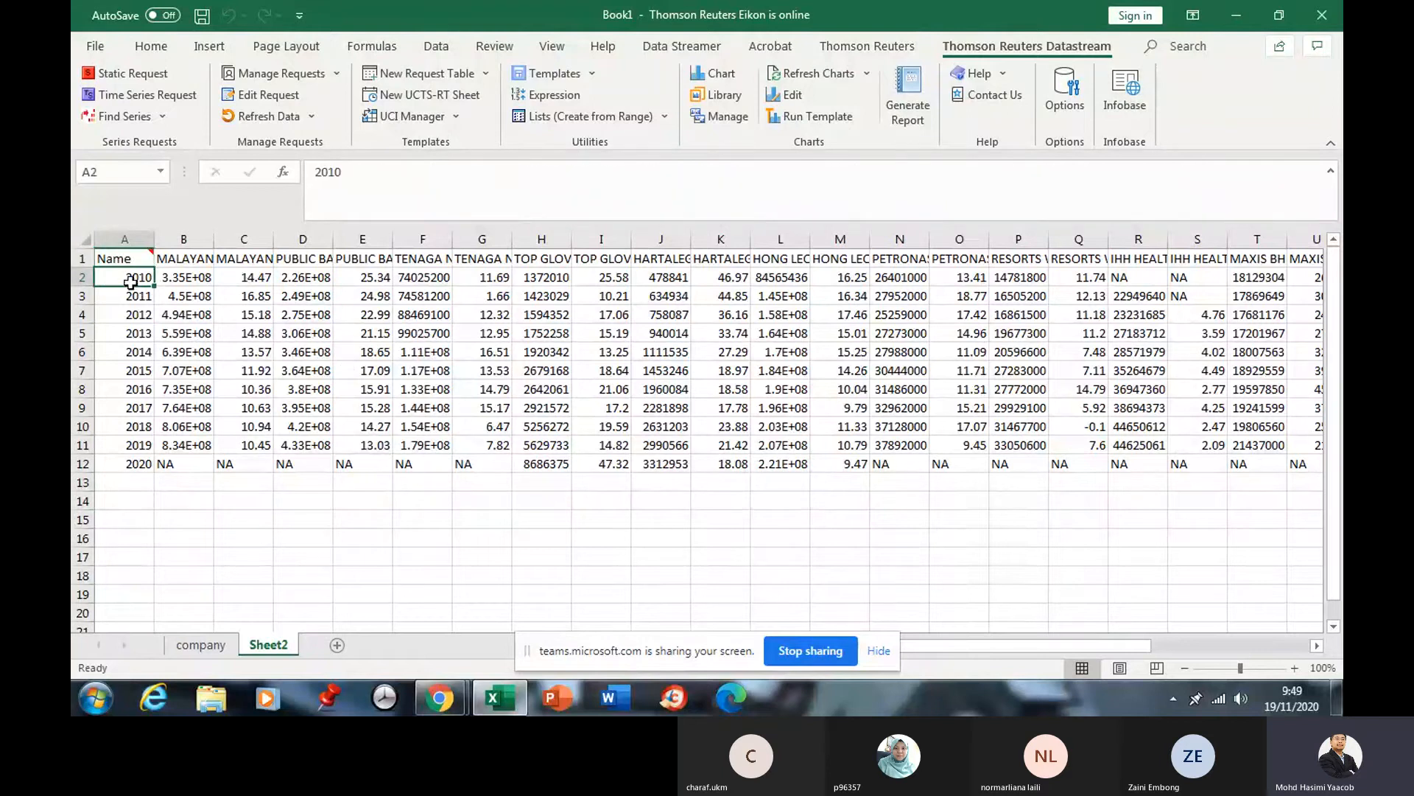
click(143, 316)
click(146, 333)
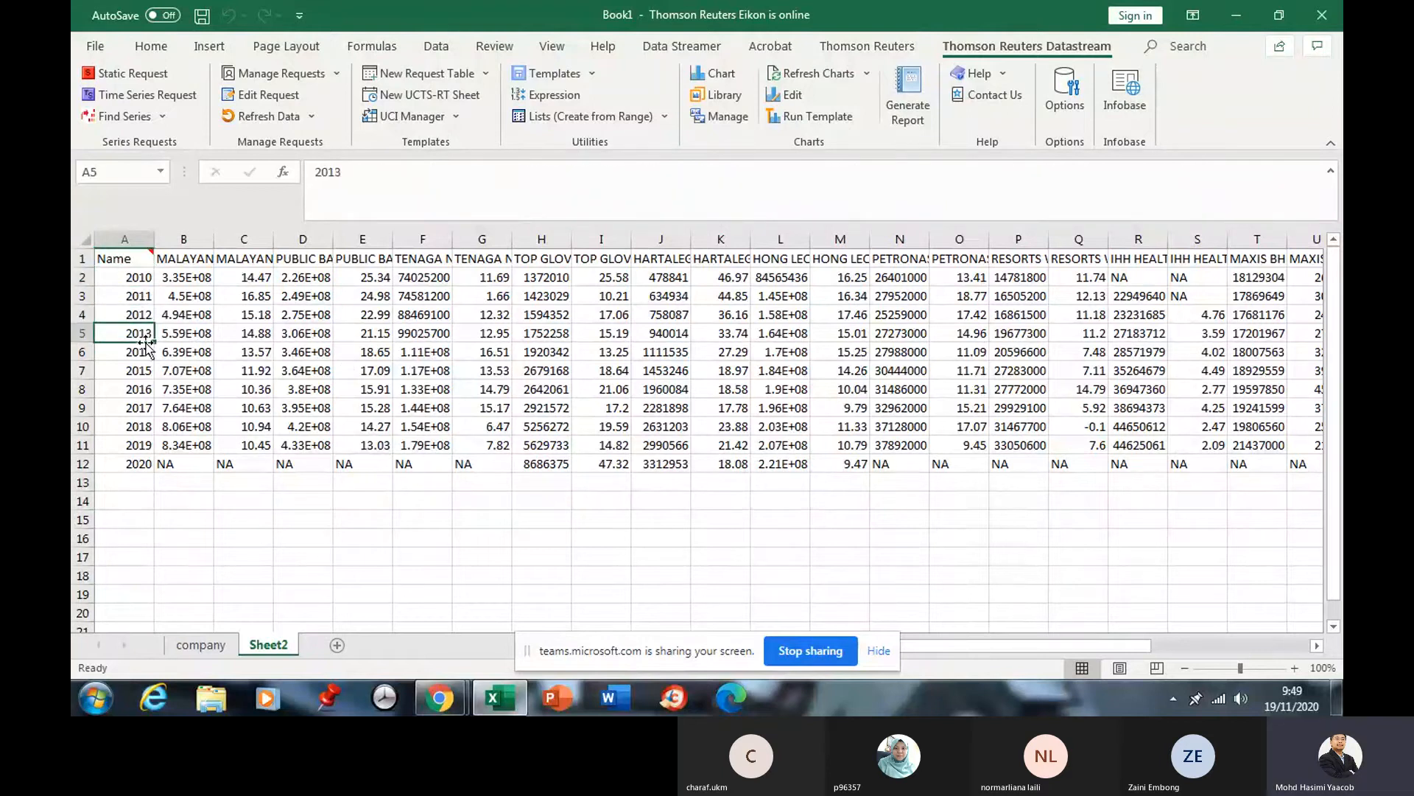
drag(139, 278, 141, 464)
click(126, 282)
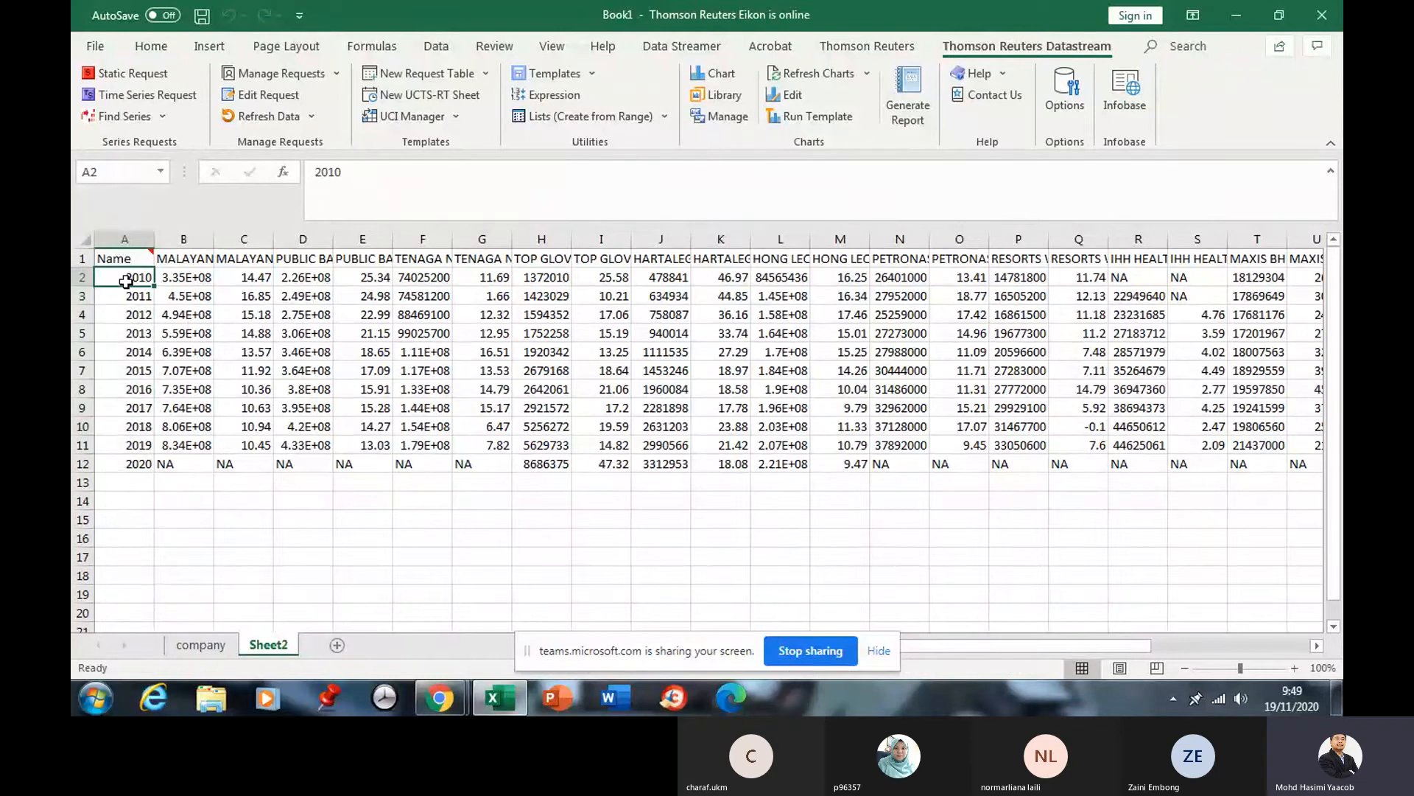
click(140, 461)
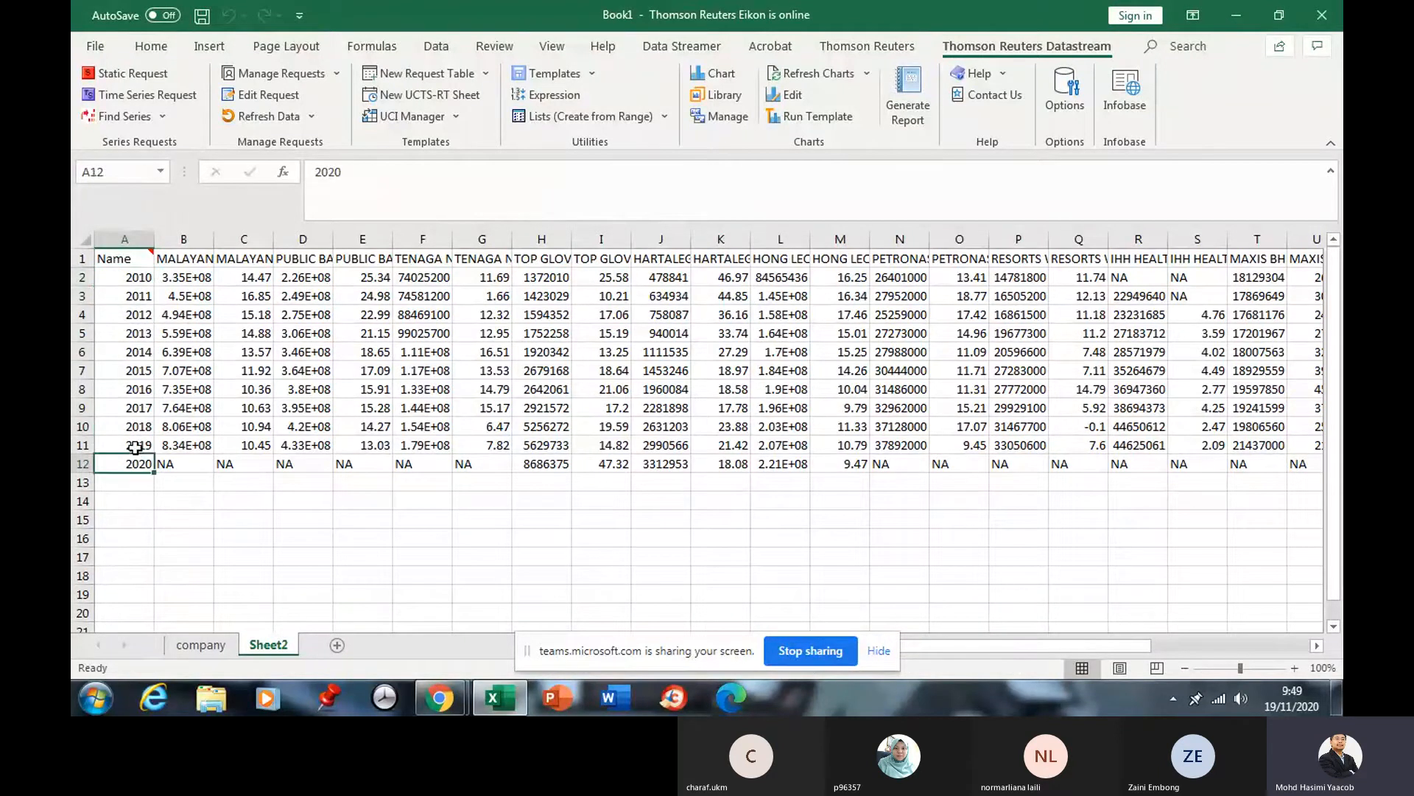
drag(135, 283, 140, 454)
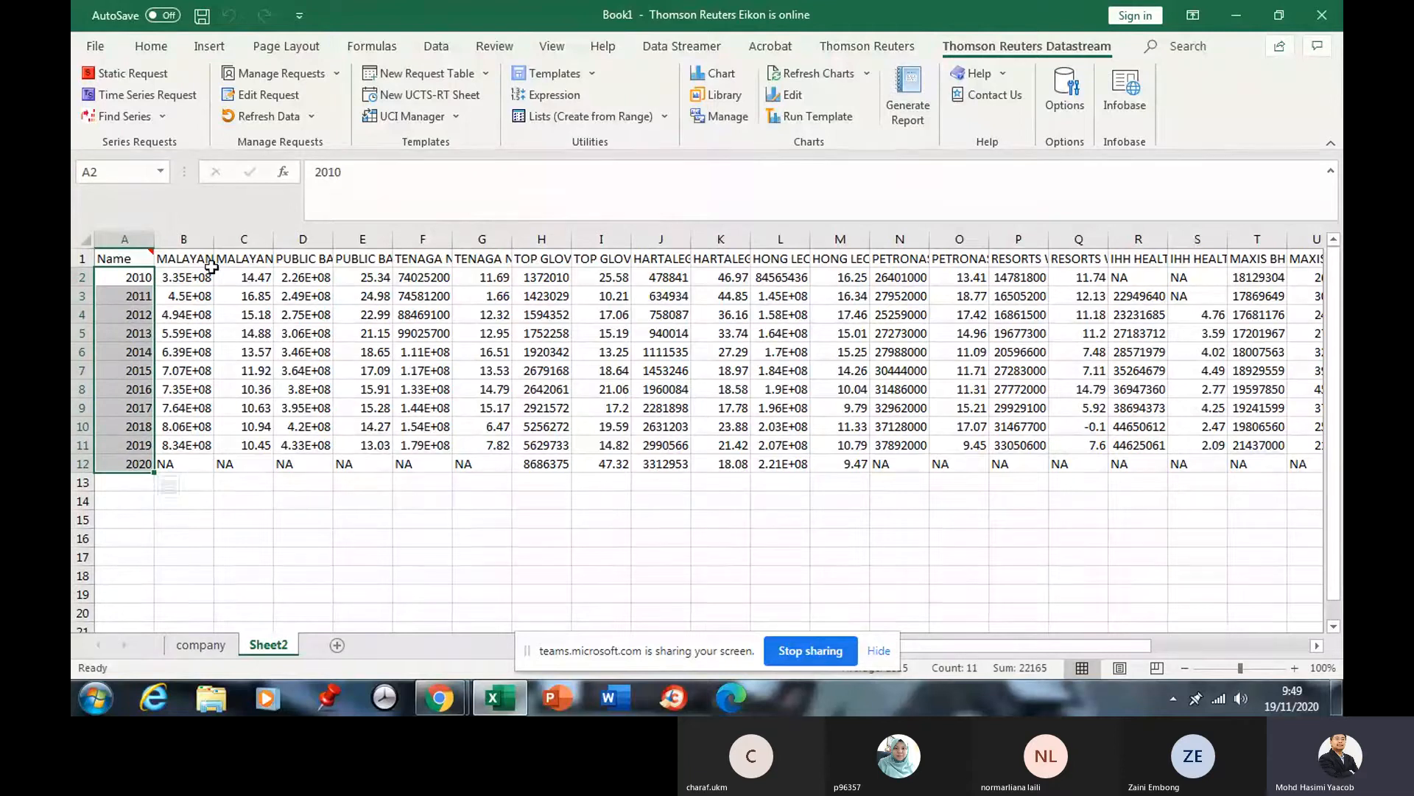
AutoFit column B and read the series headers in B1 through E1.
drag(217, 242, 218, 242)
double_click(217, 241)
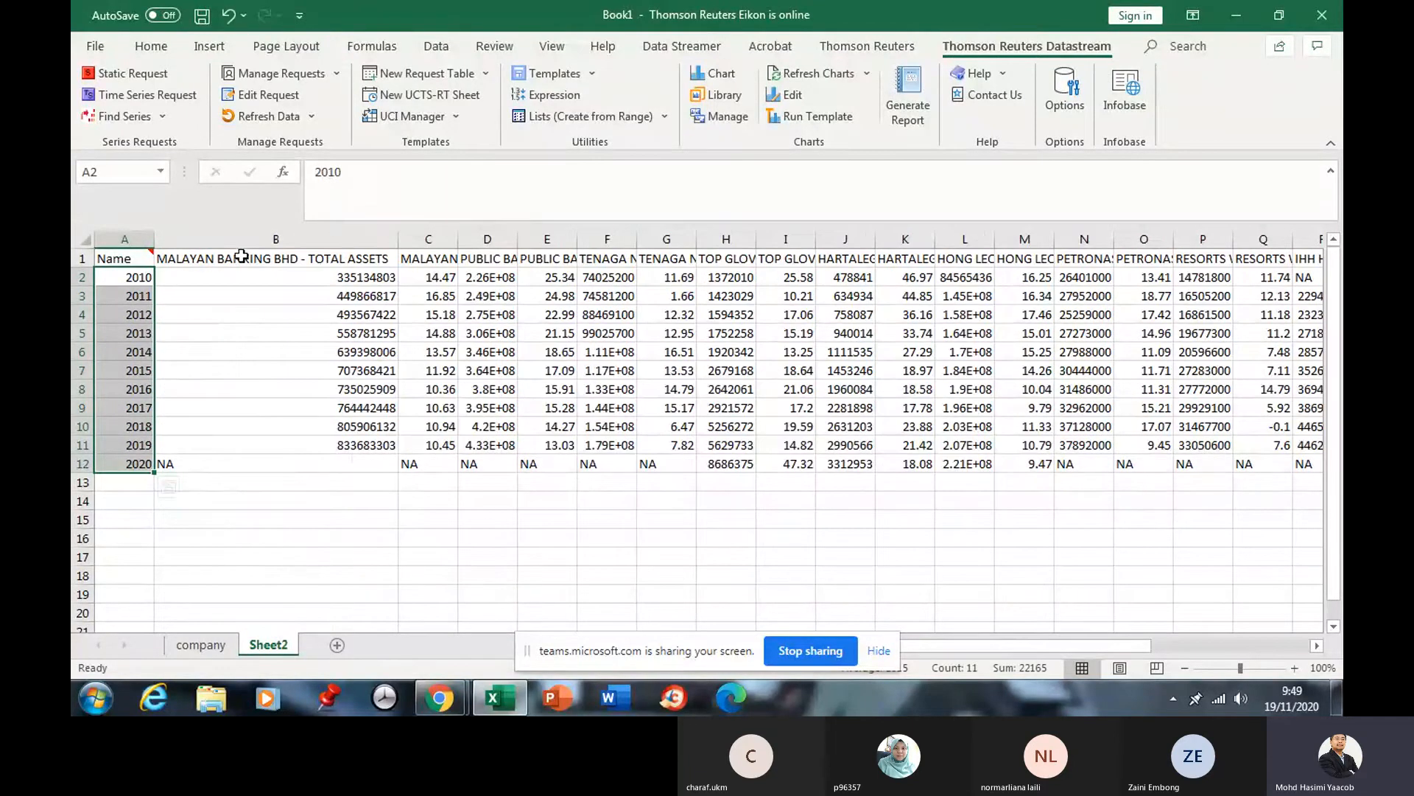
click(242, 256)
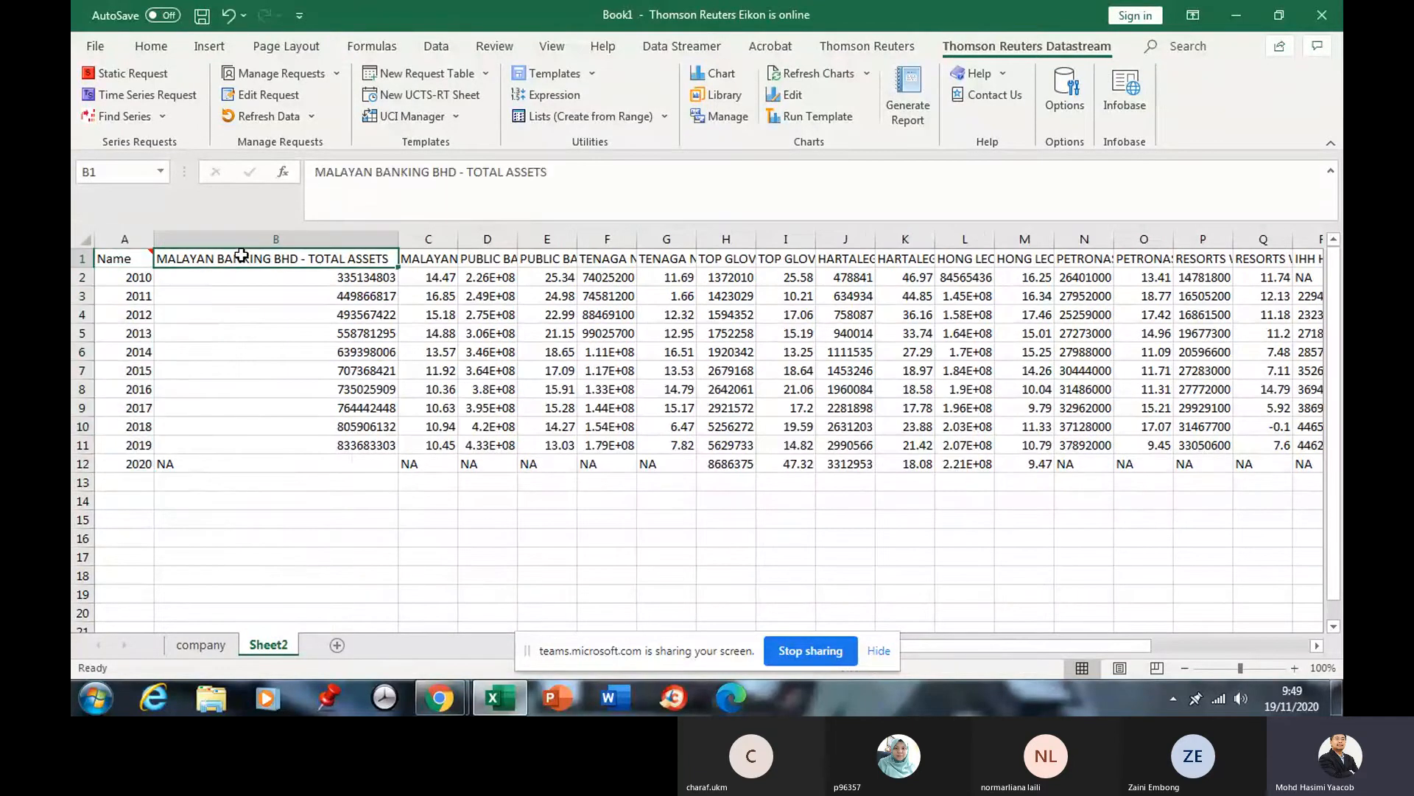
click(434, 262)
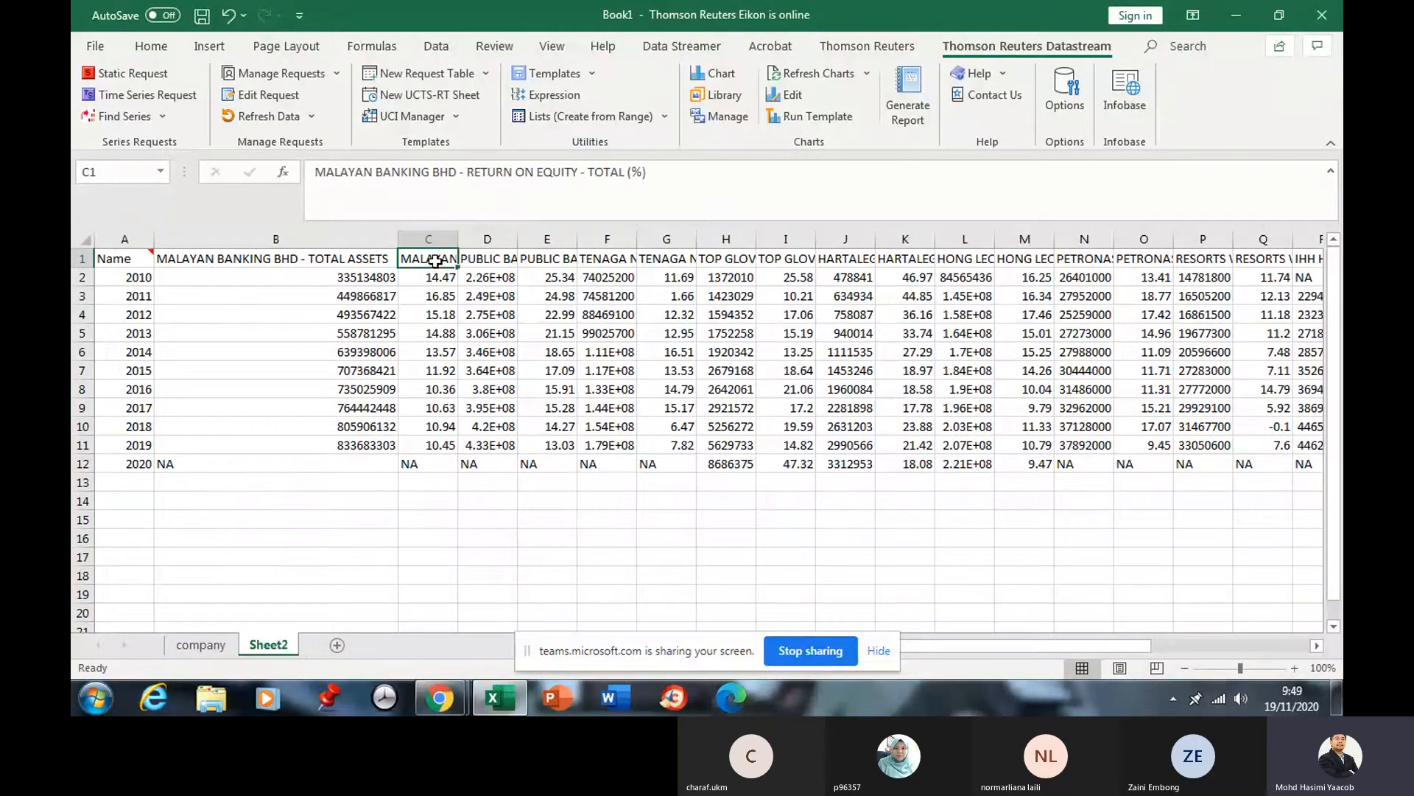
click(495, 255)
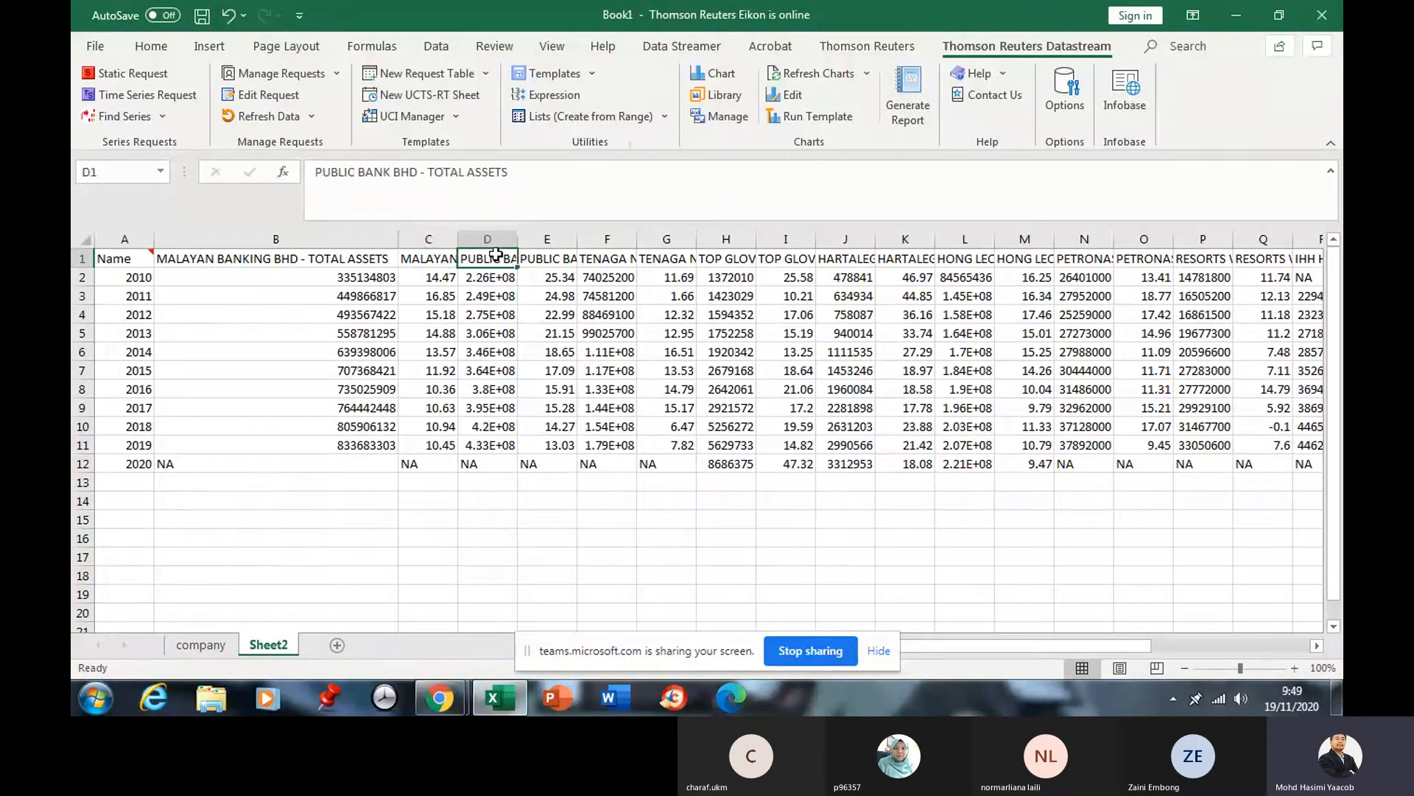
click(548, 255)
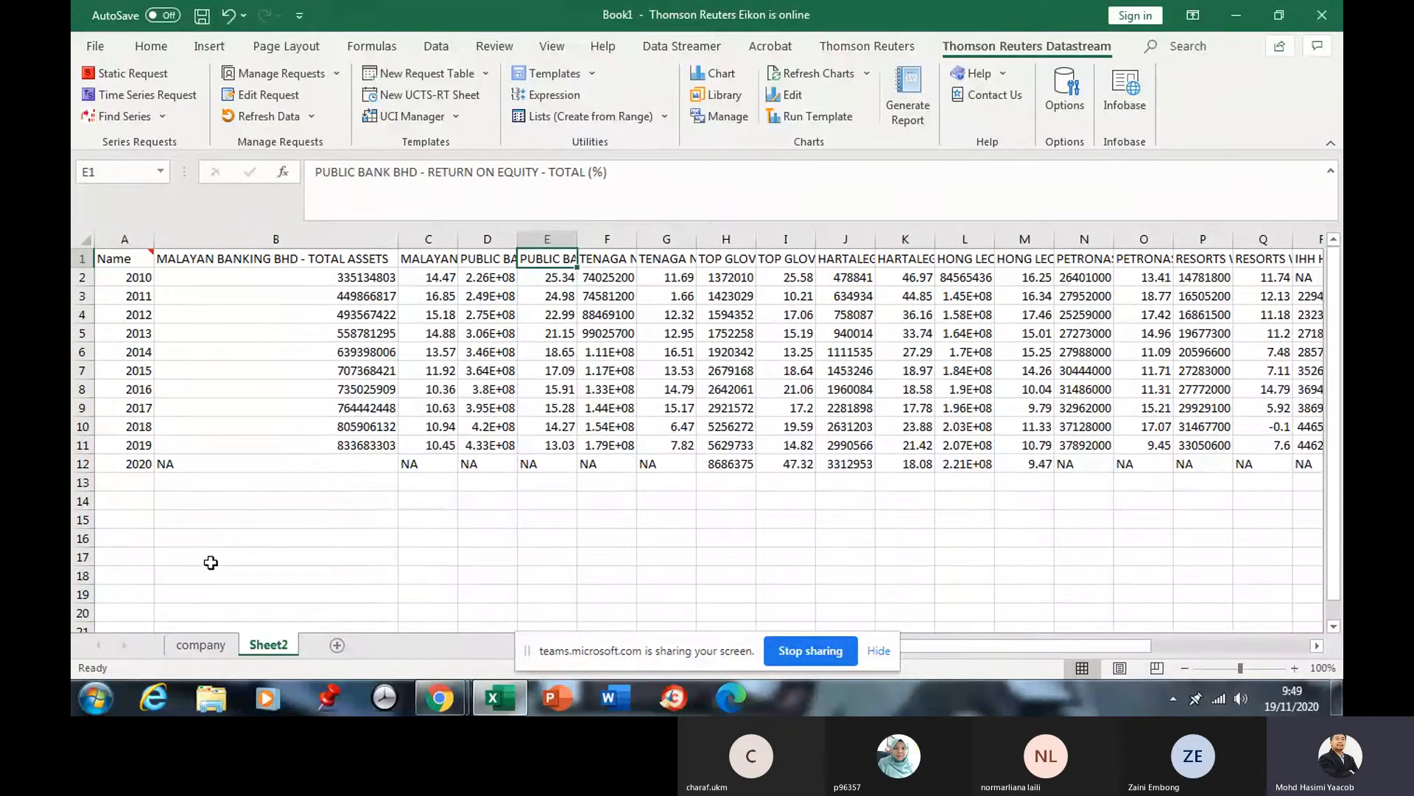
click(131, 517)
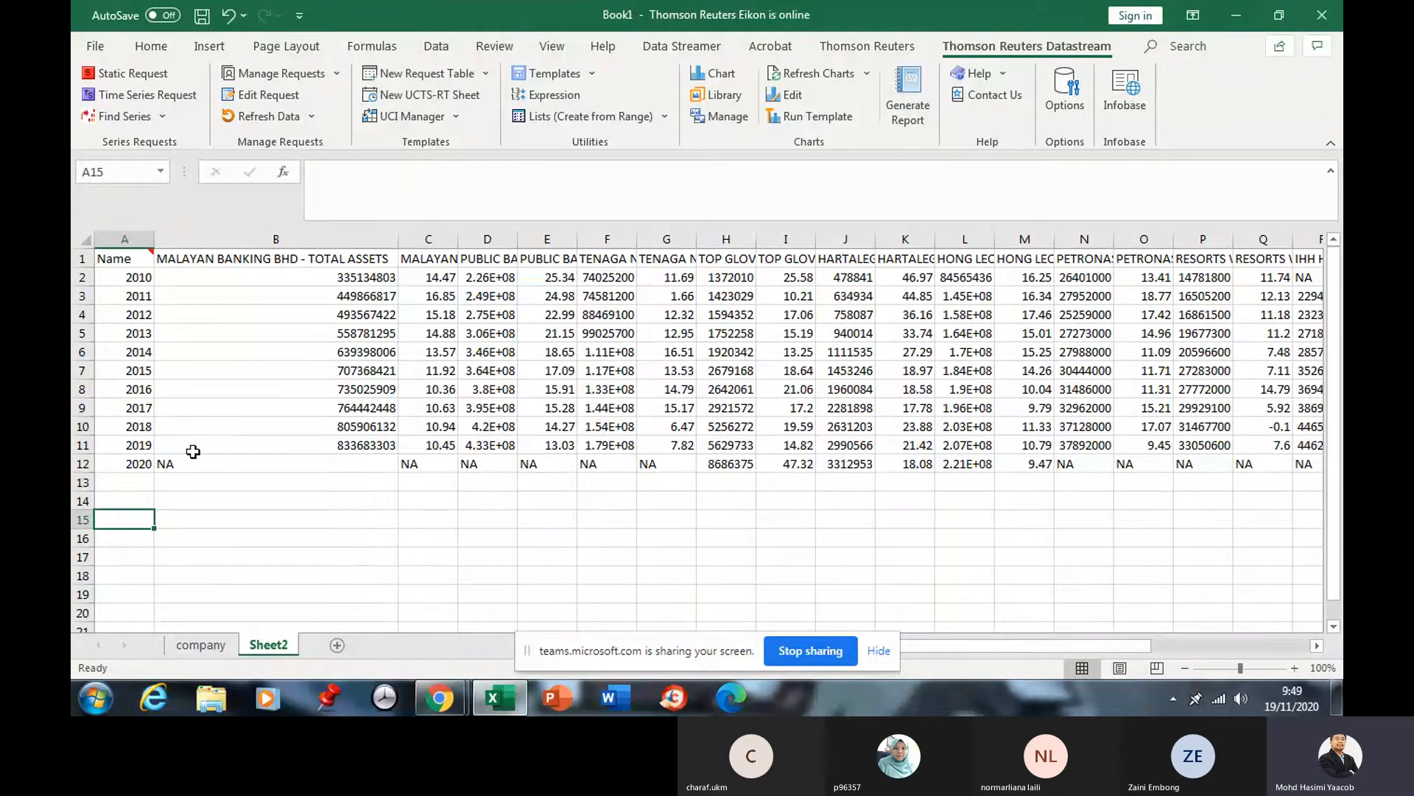
click(286, 97)
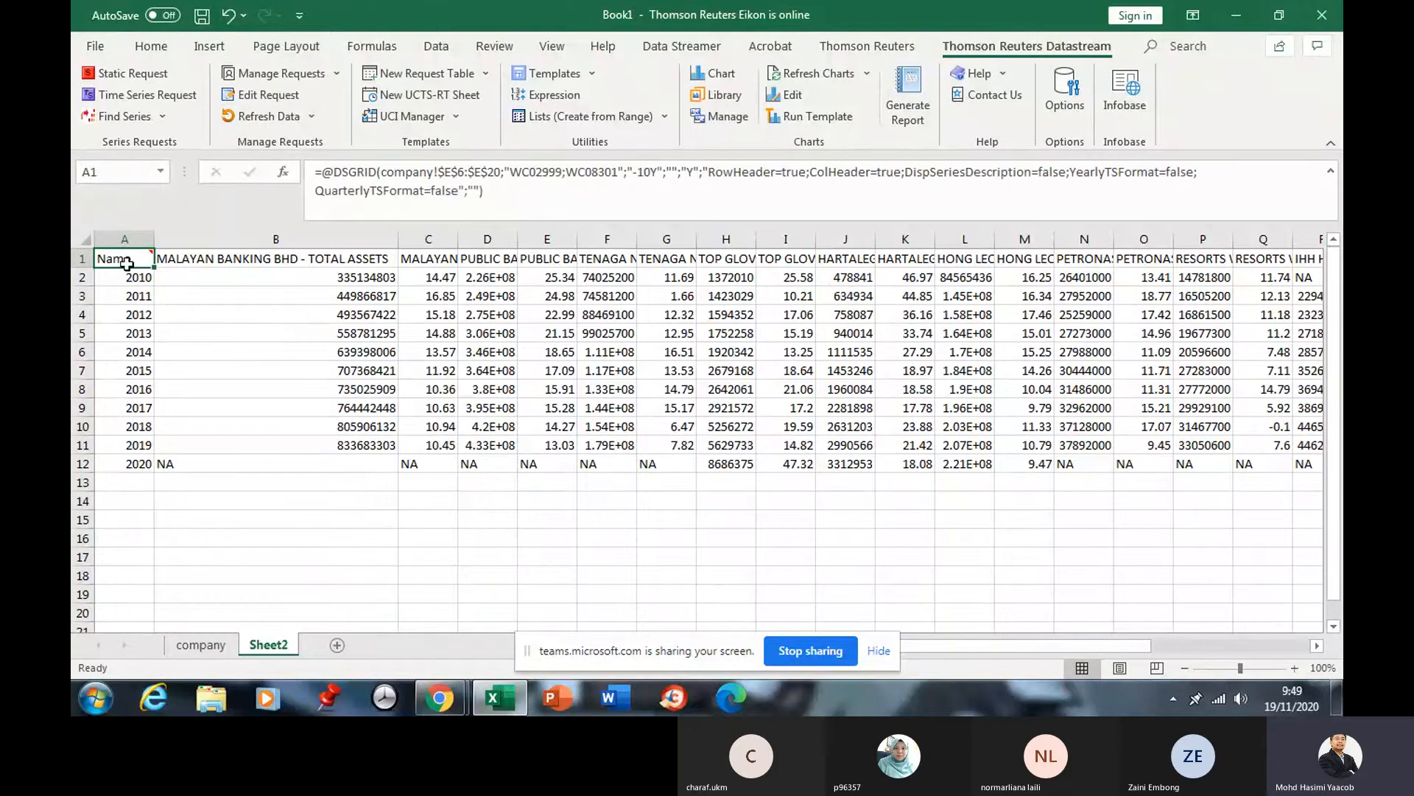
click(267, 96)
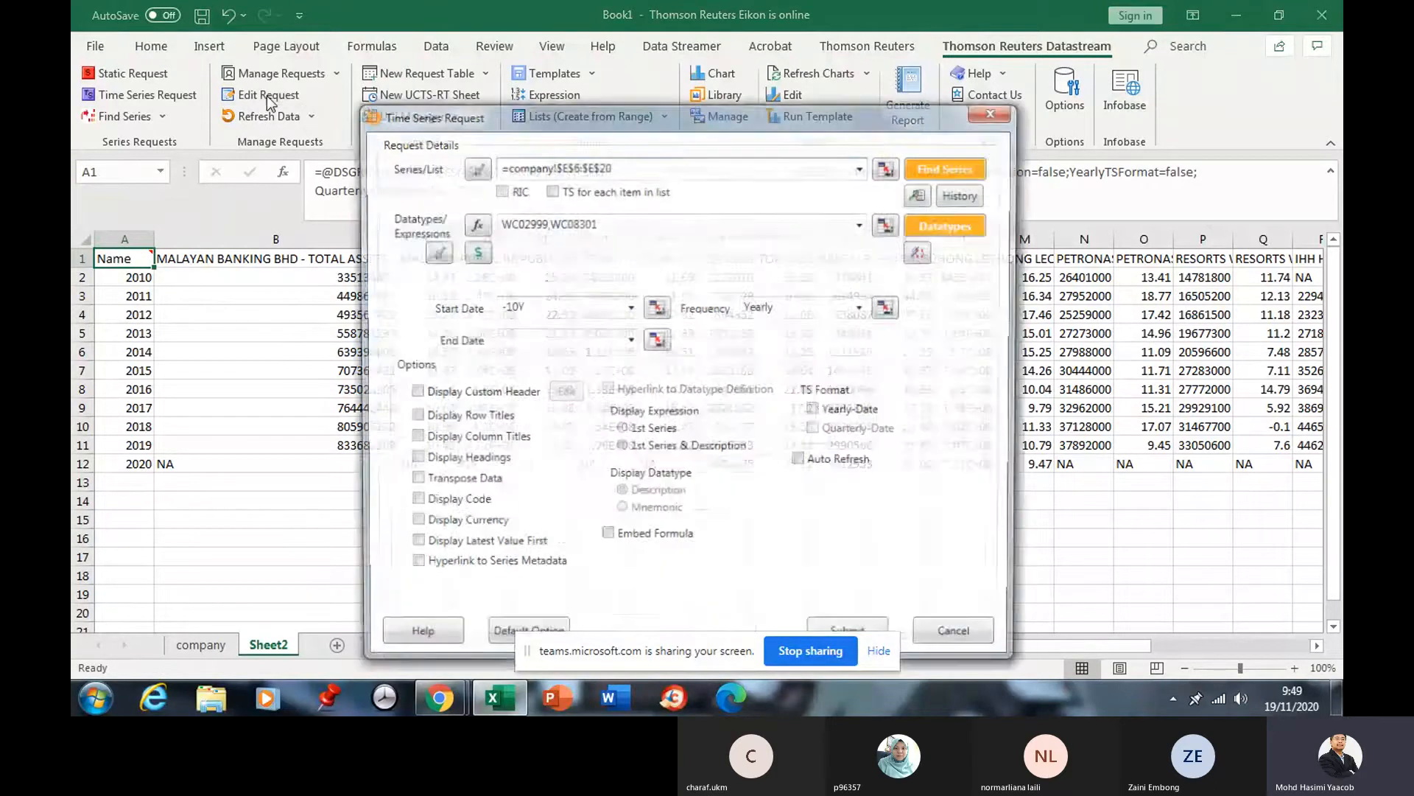
click(996, 111)
click(285, 389)
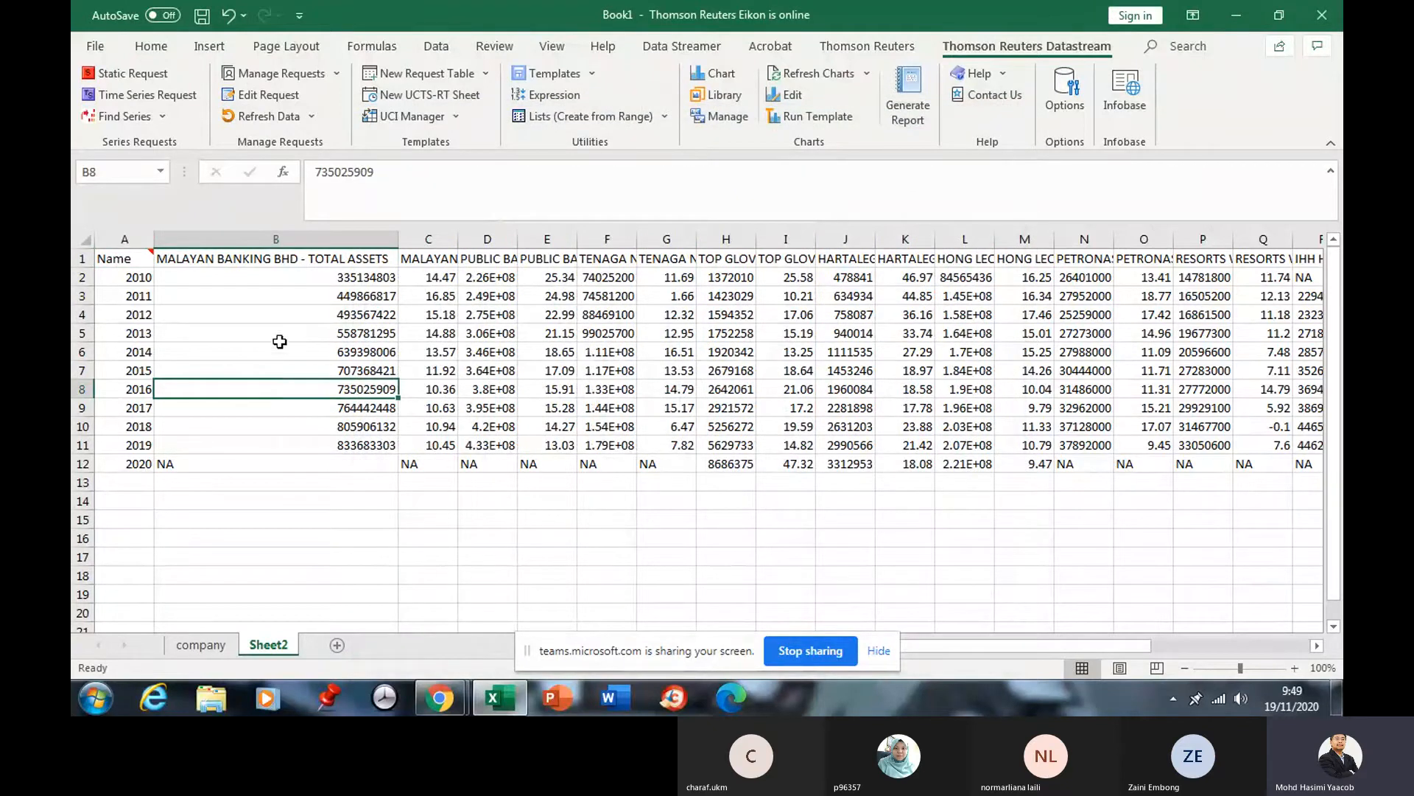
click(131, 258)
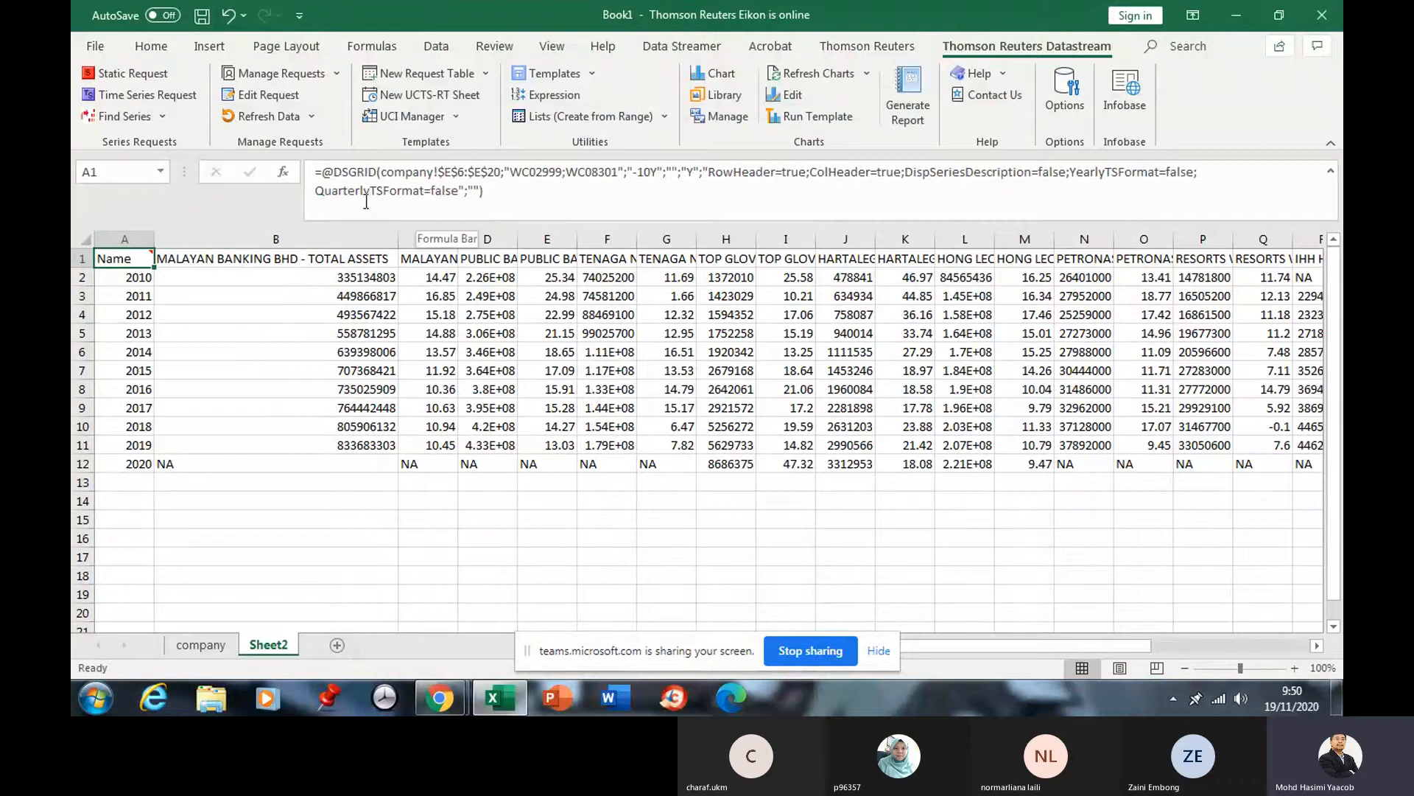
Edit the request to turn on Transpose Data and resubmit it.
click(268, 99)
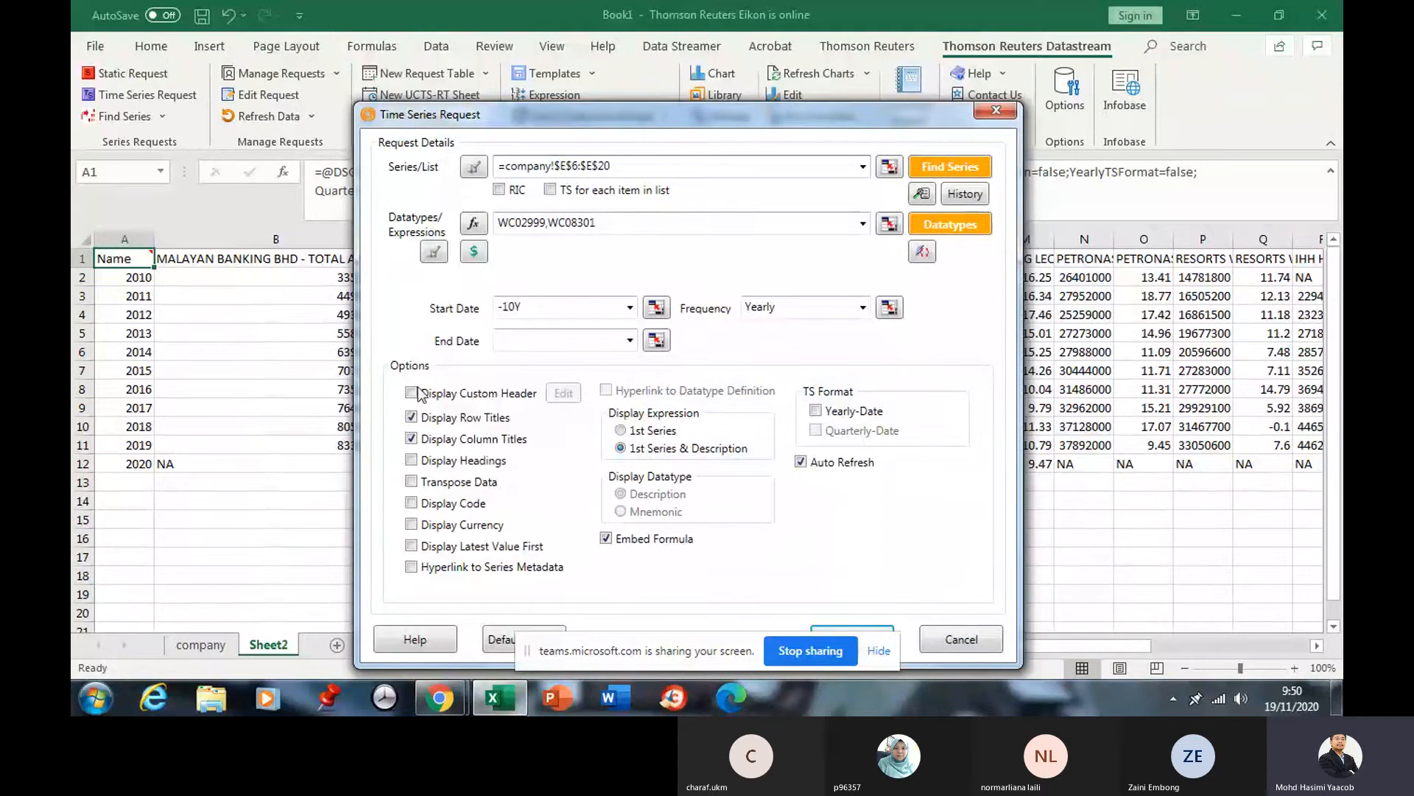
click(411, 482)
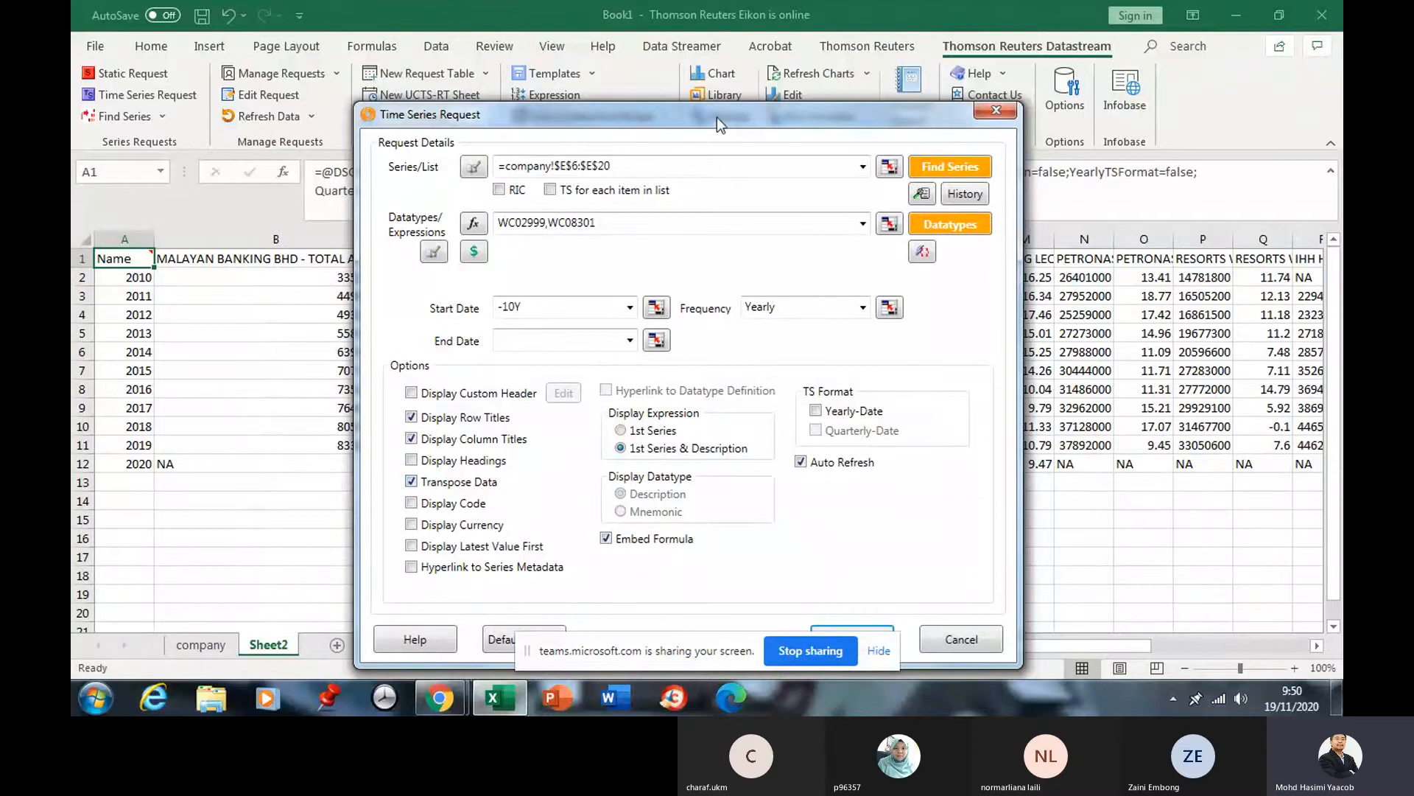
drag(718, 117, 710, 56)
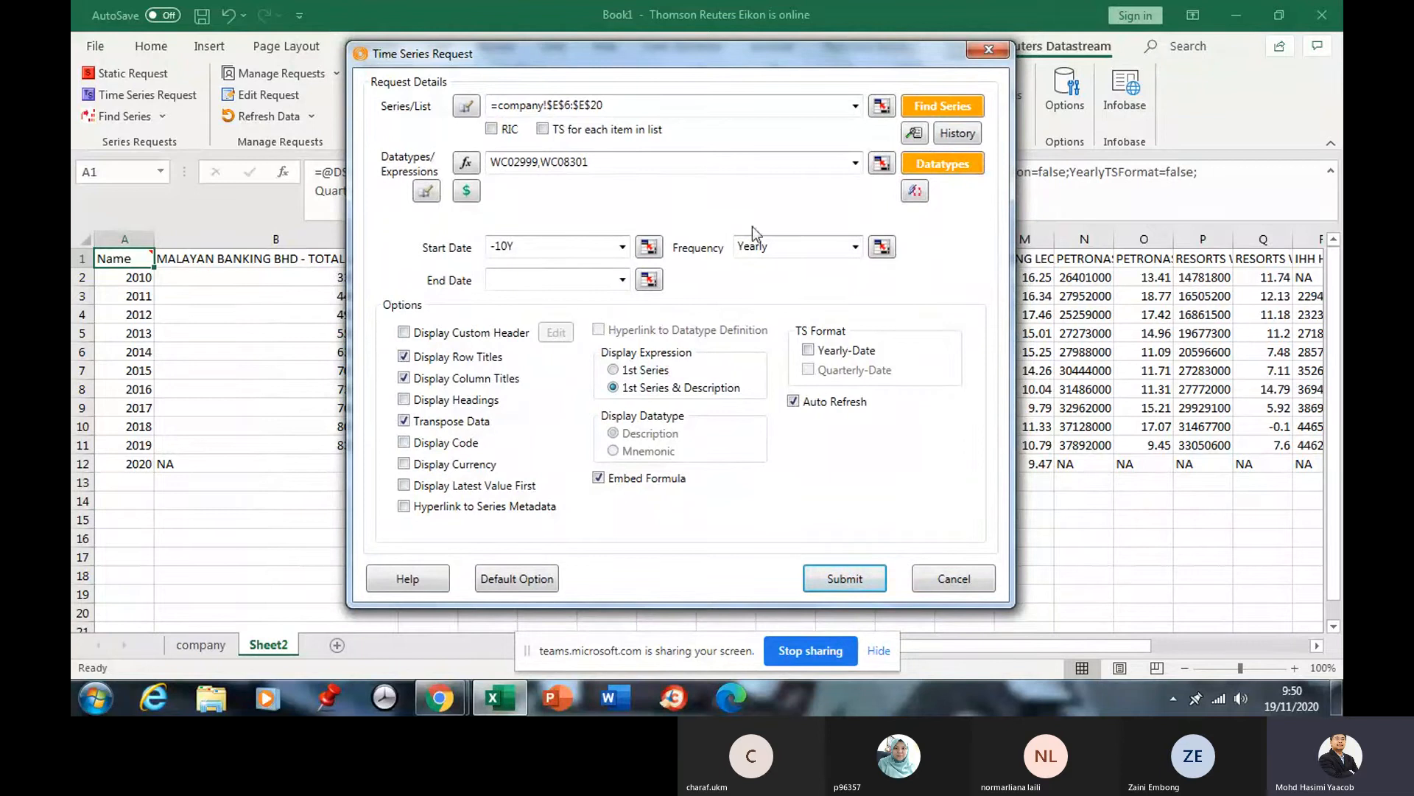
click(864, 581)
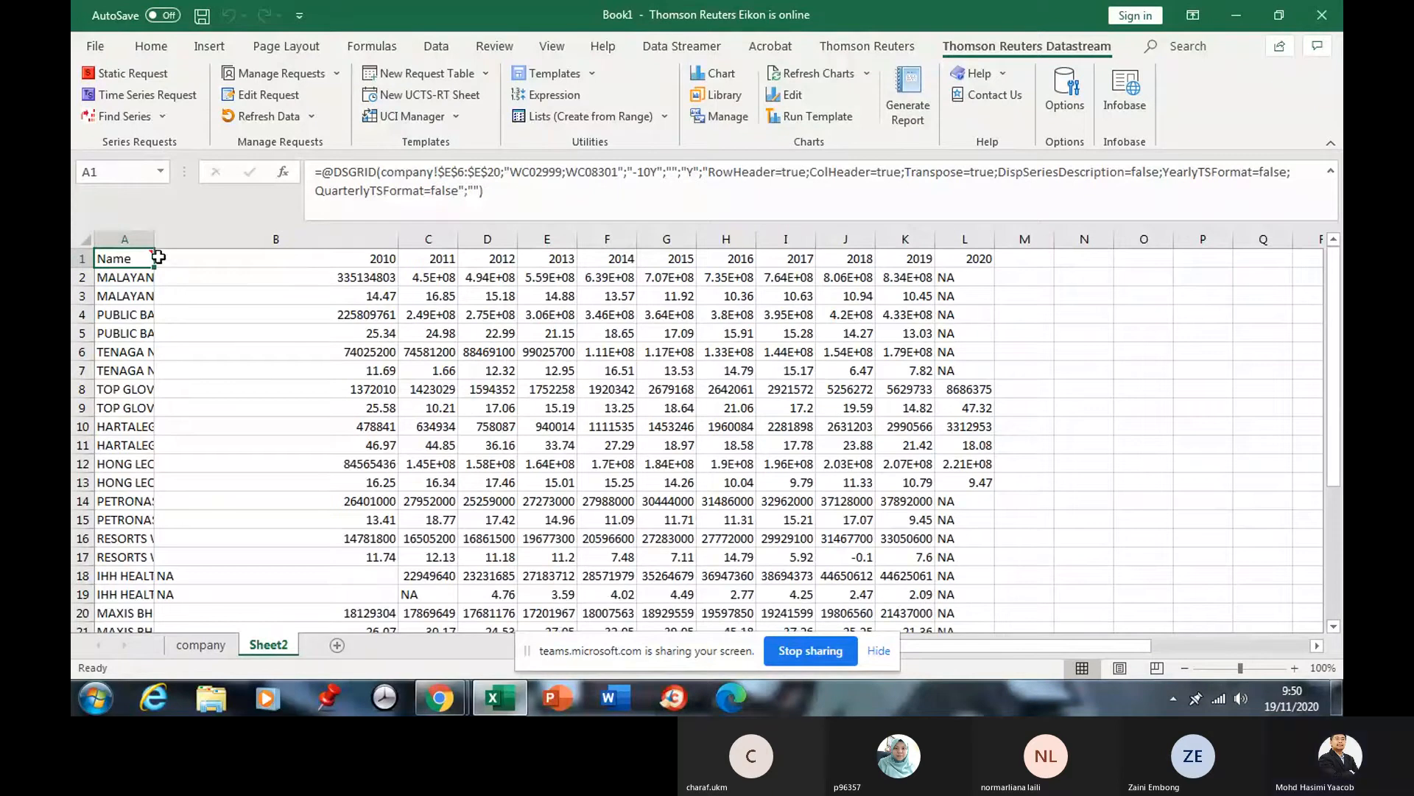
Widen column A and read the company series names in A2 to A6.
drag(154, 239, 258, 247)
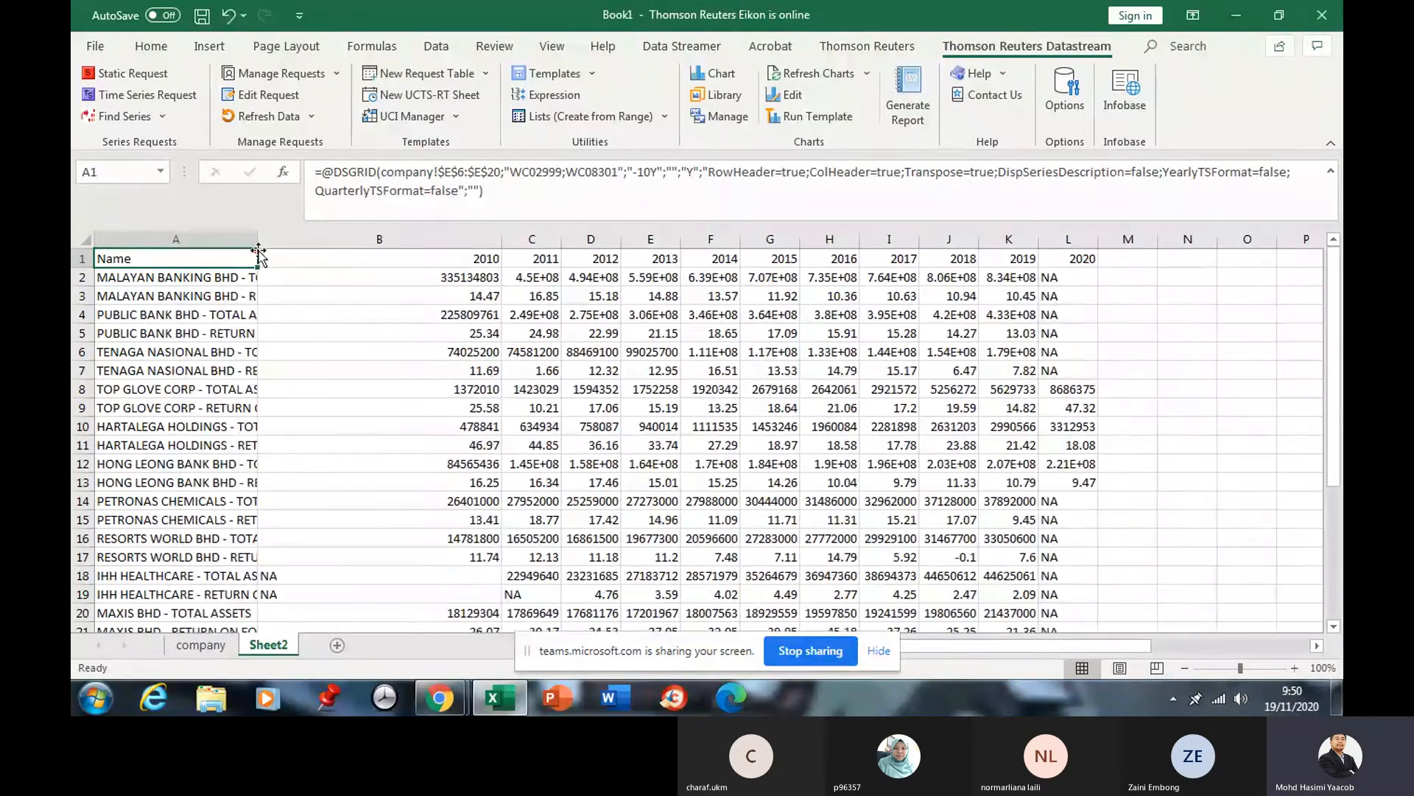
drag(502, 232, 436, 232)
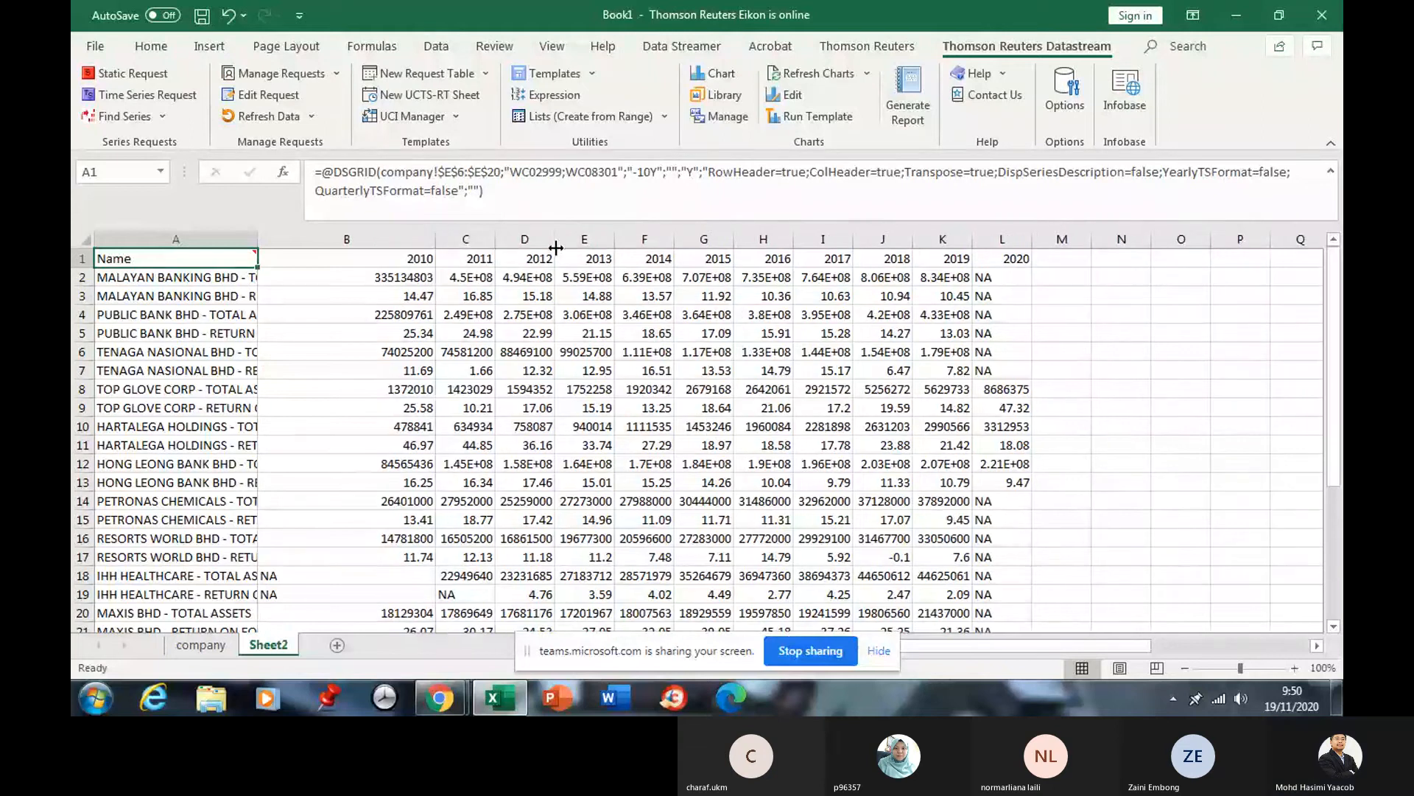
click(185, 284)
click(185, 298)
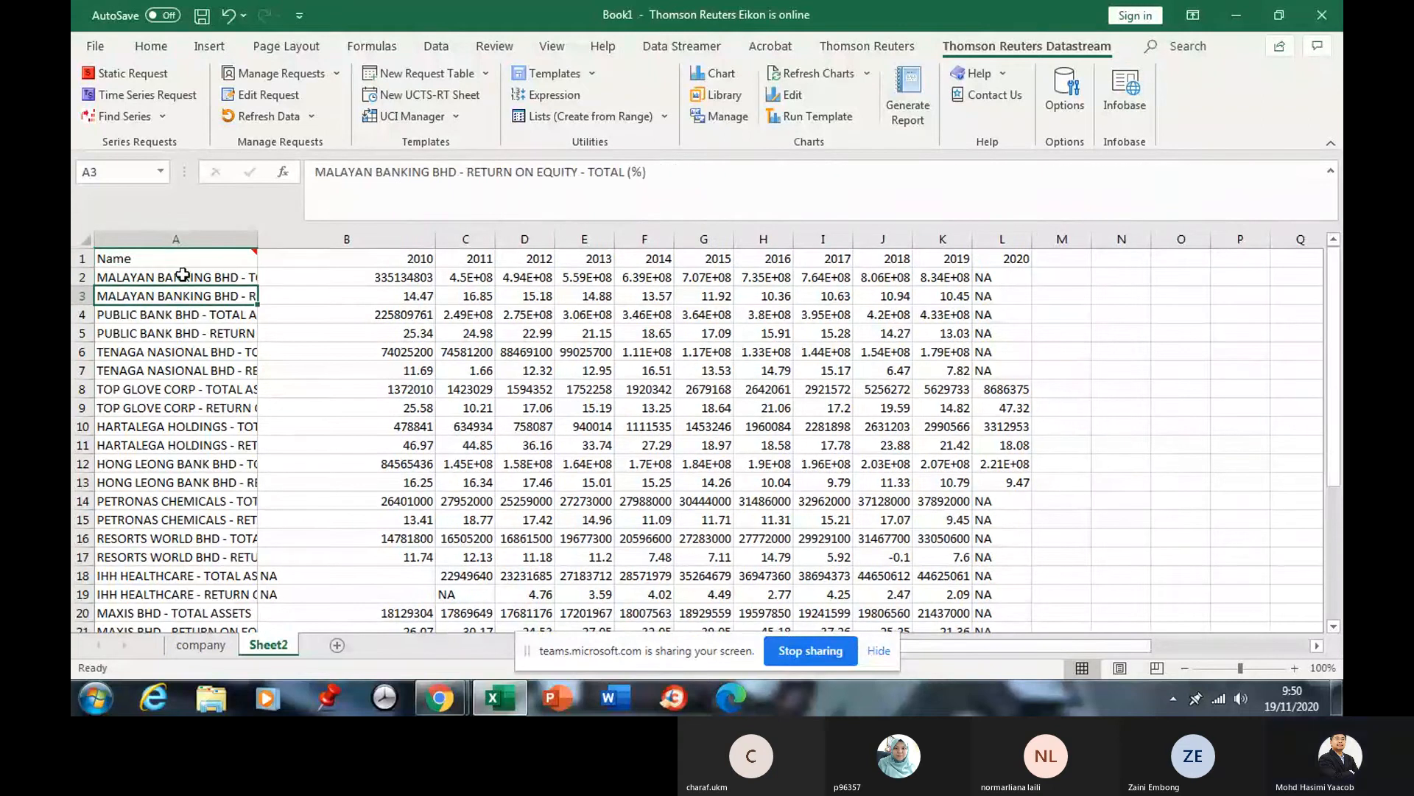
click(182, 276)
click(184, 296)
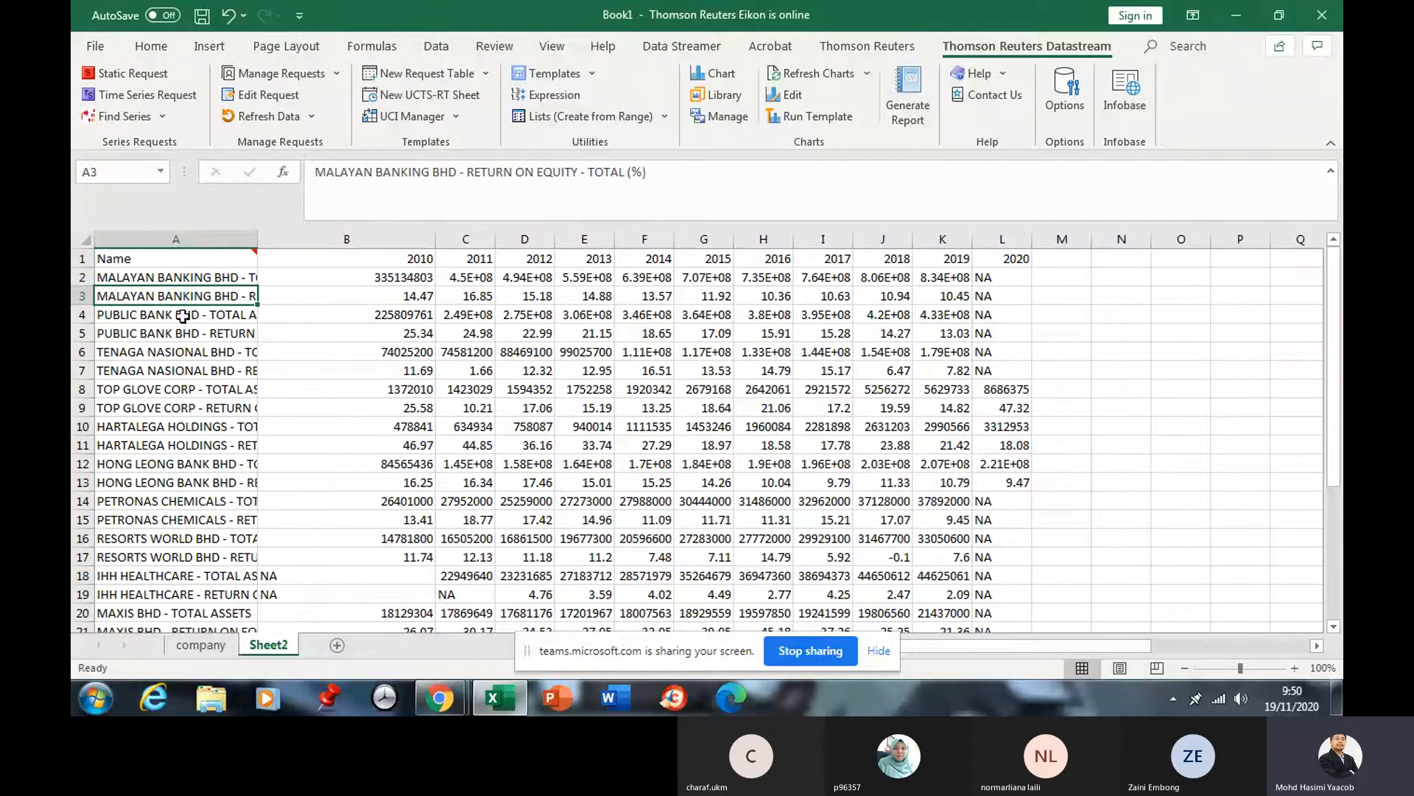
click(183, 317)
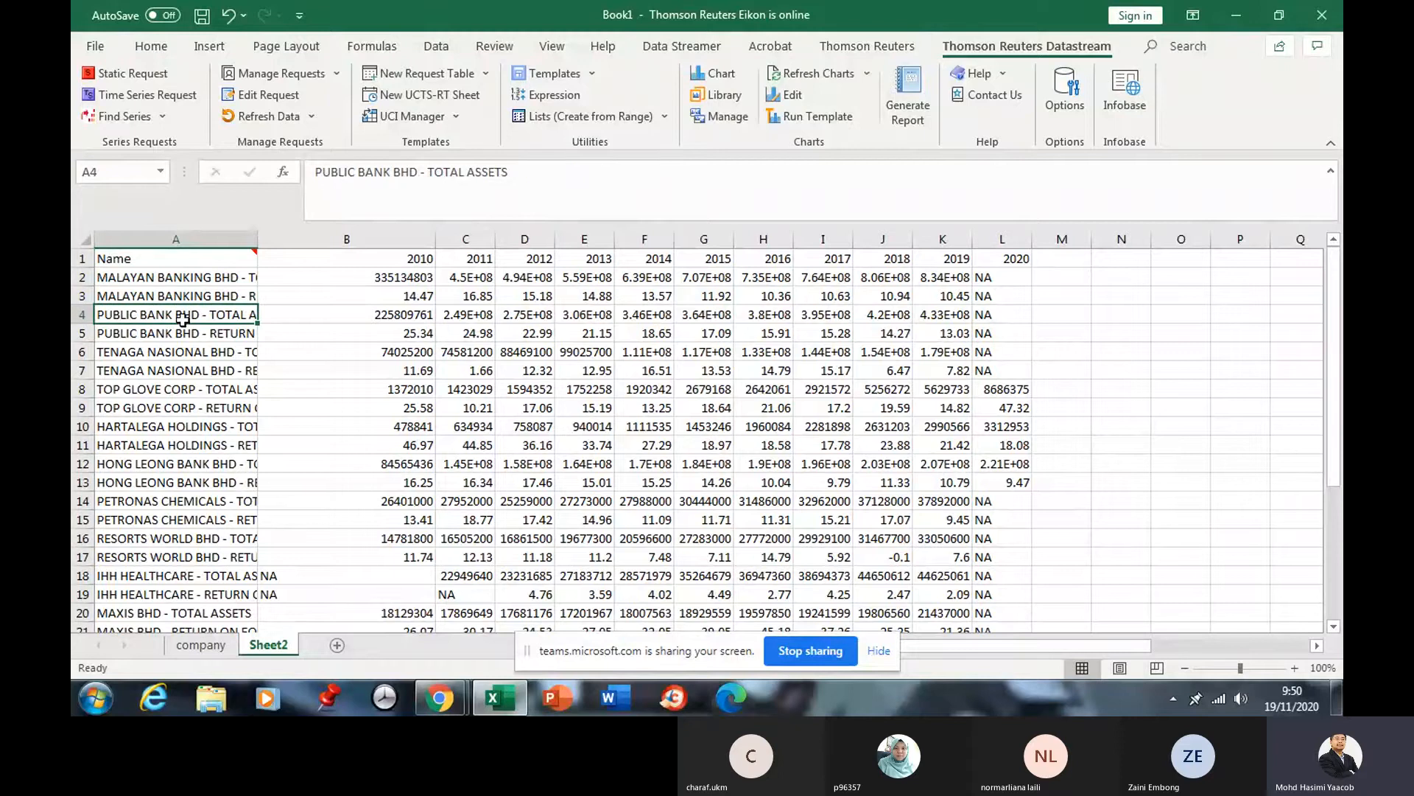
click(225, 280)
click(220, 308)
click(216, 329)
click(211, 355)
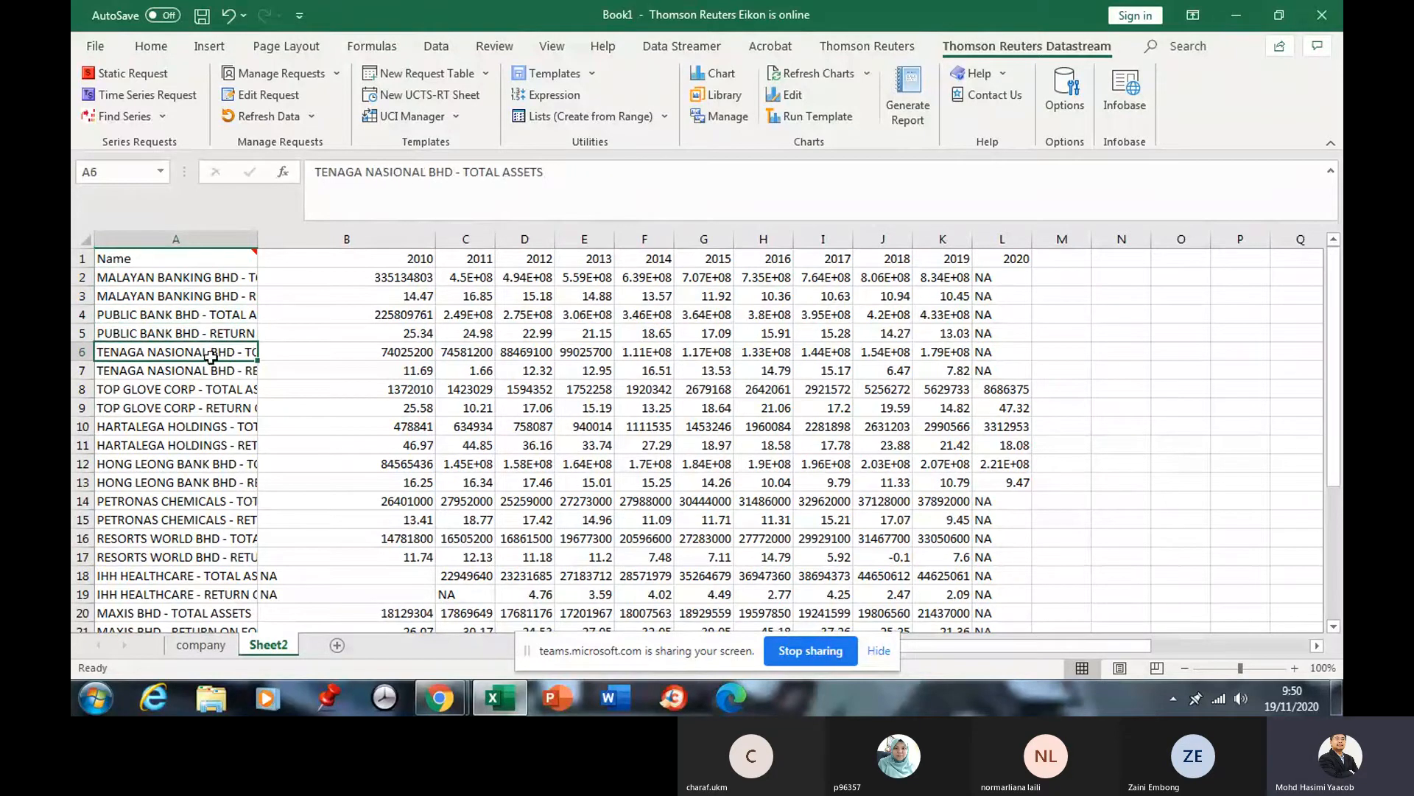
Widen column A further and check the year headers in row 1.
drag(263, 237, 363, 237)
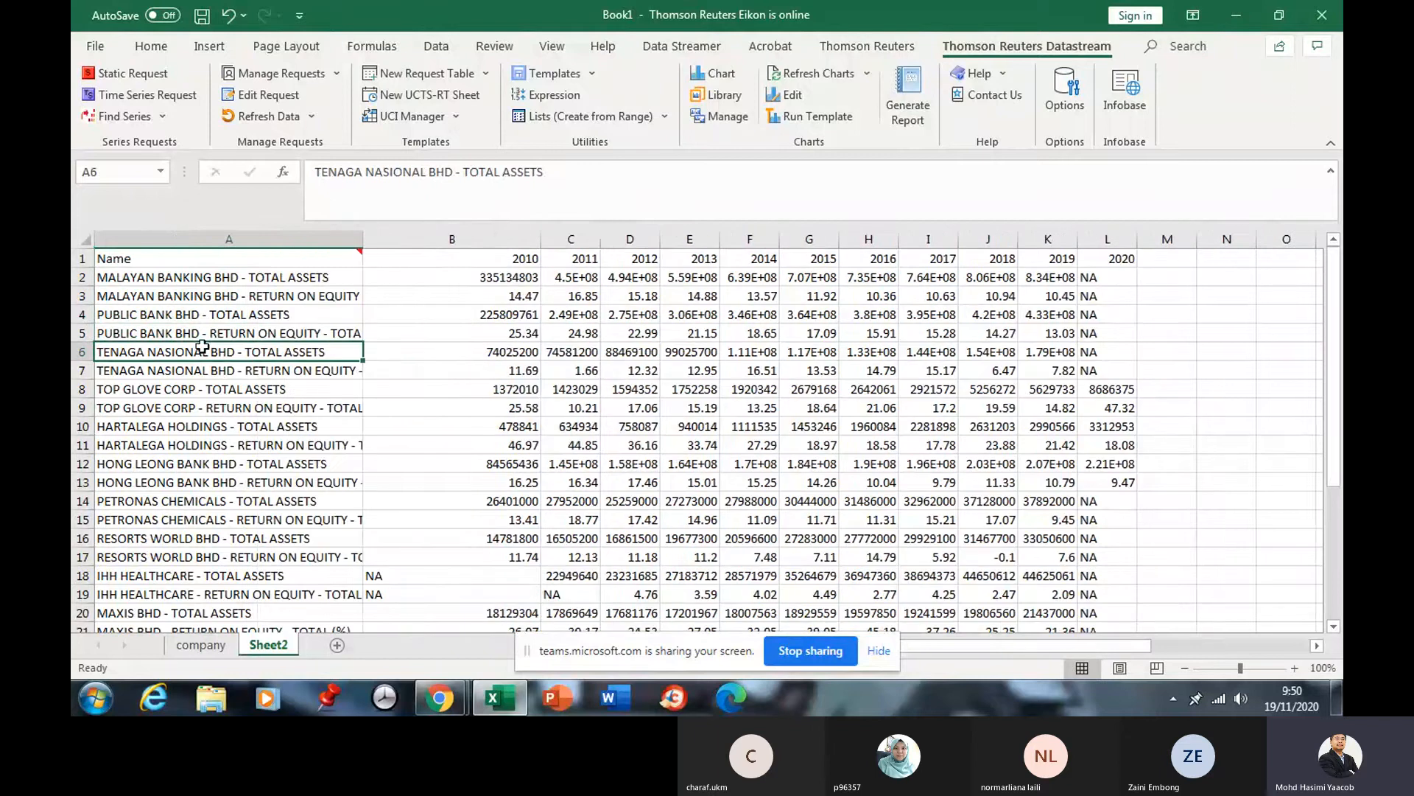
click(537, 262)
click(574, 263)
click(631, 261)
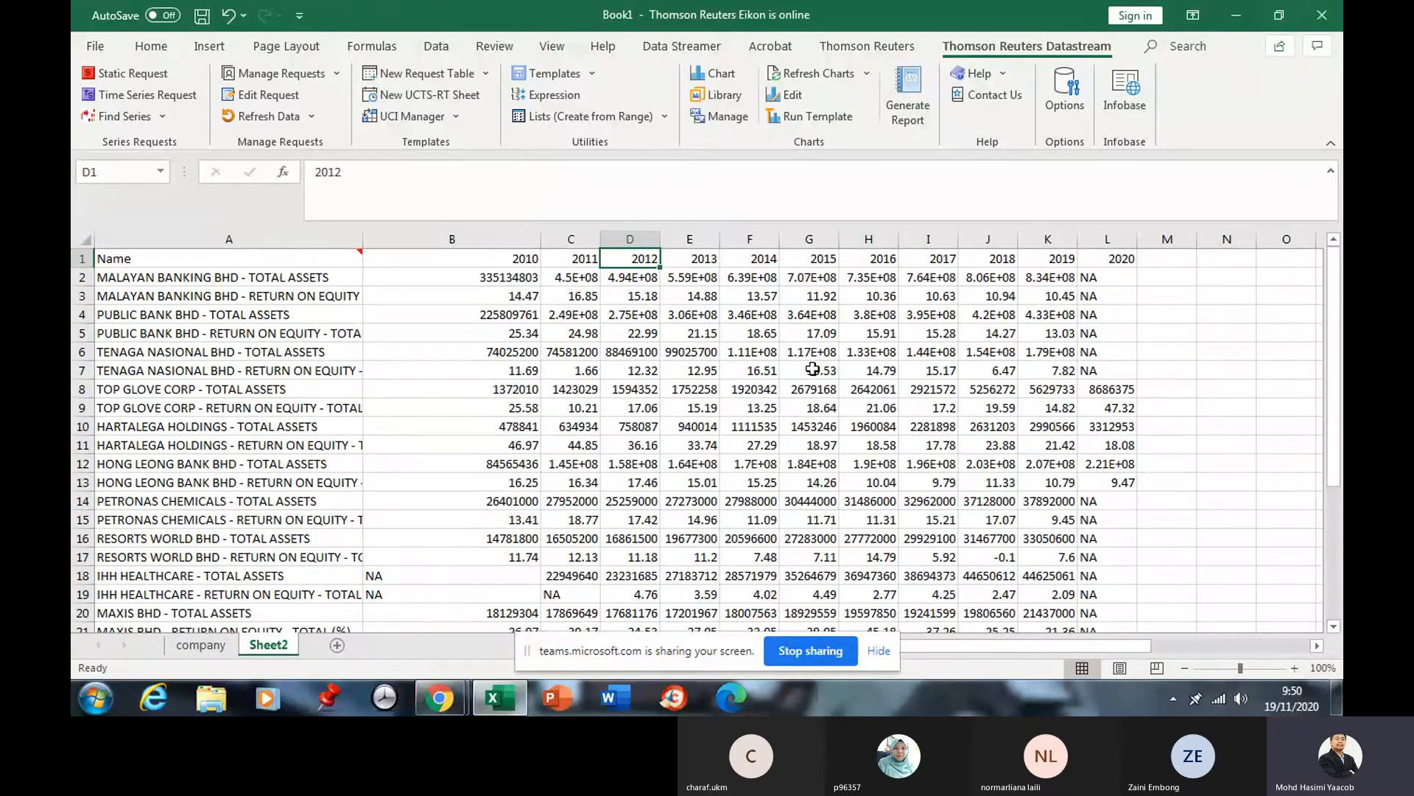
scroll(445, 365, down, 2)
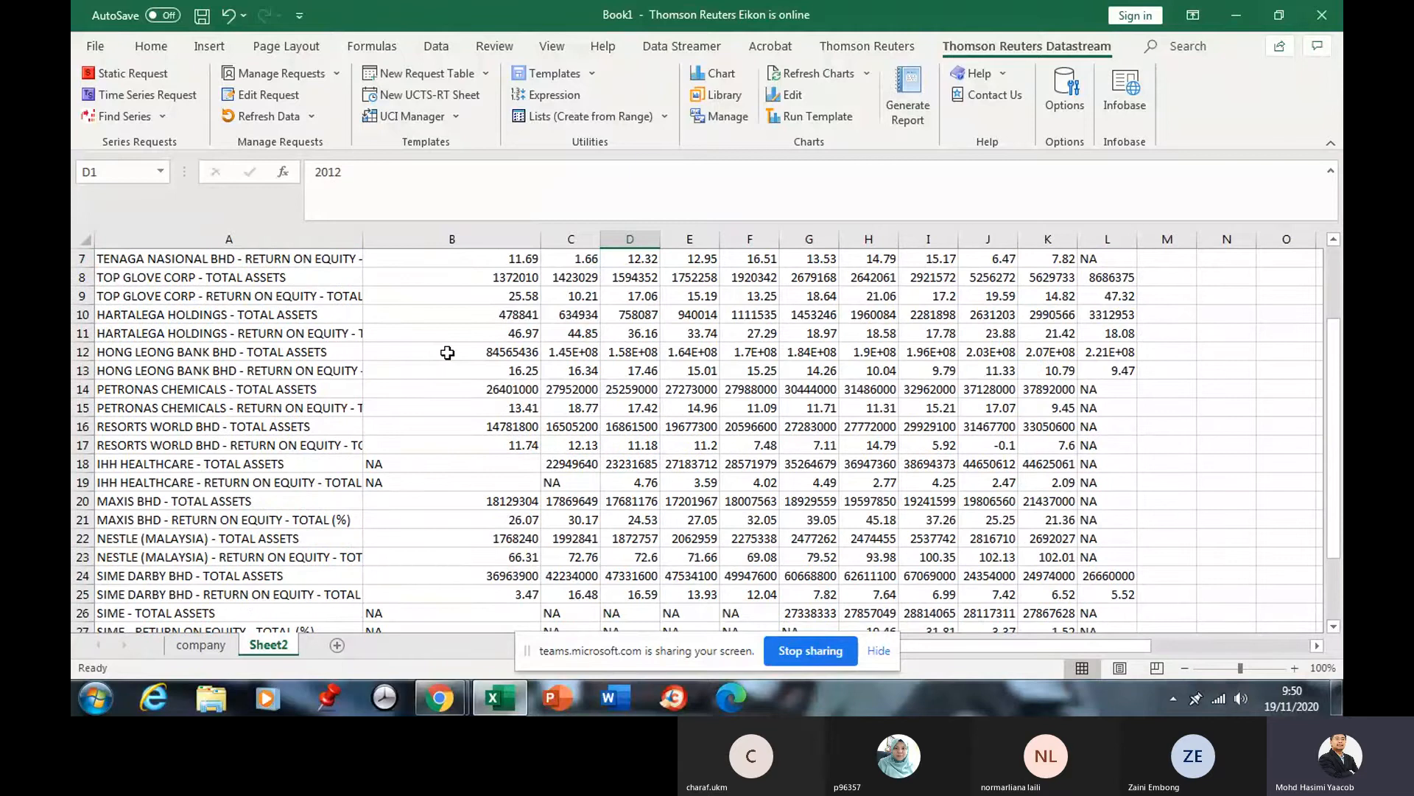
scroll(445, 349, up, 2)
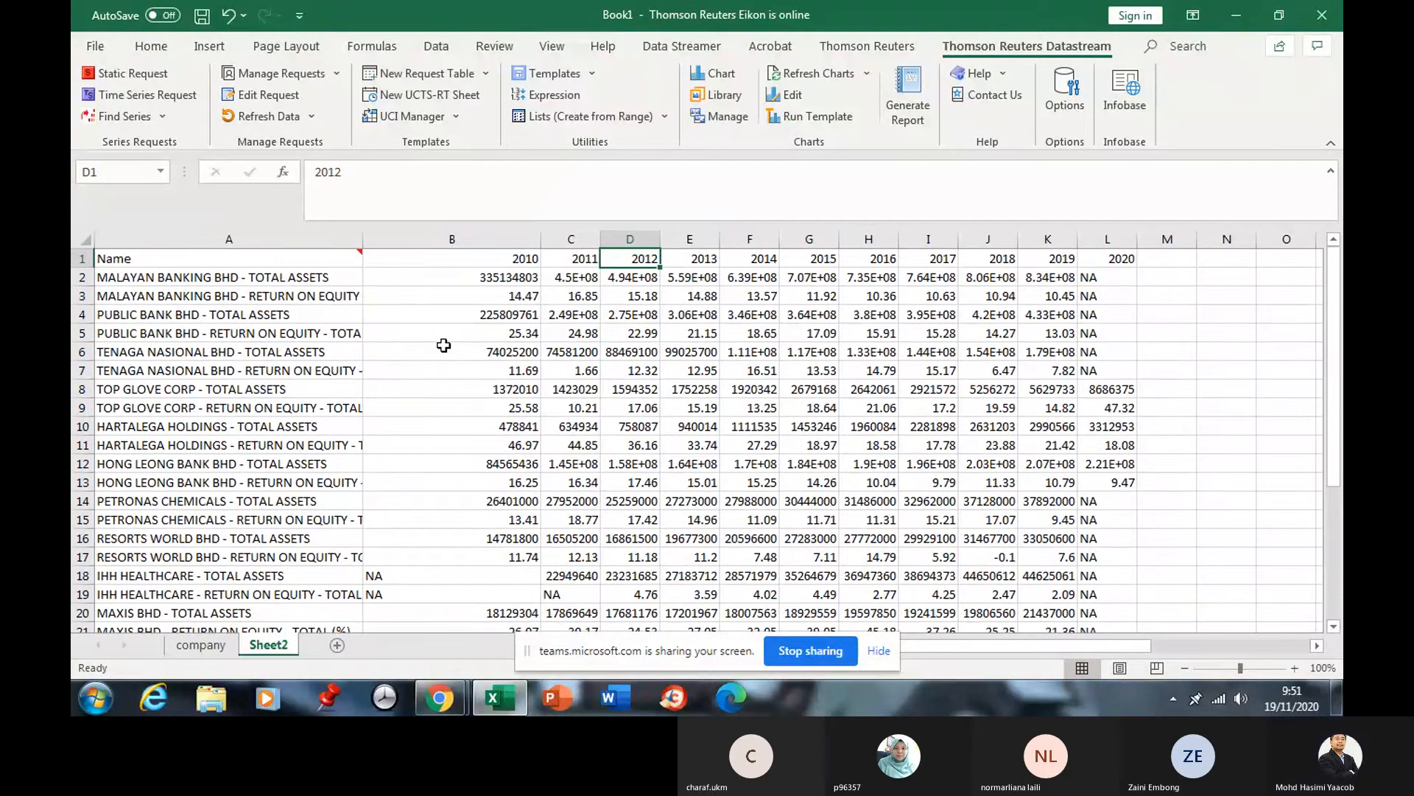
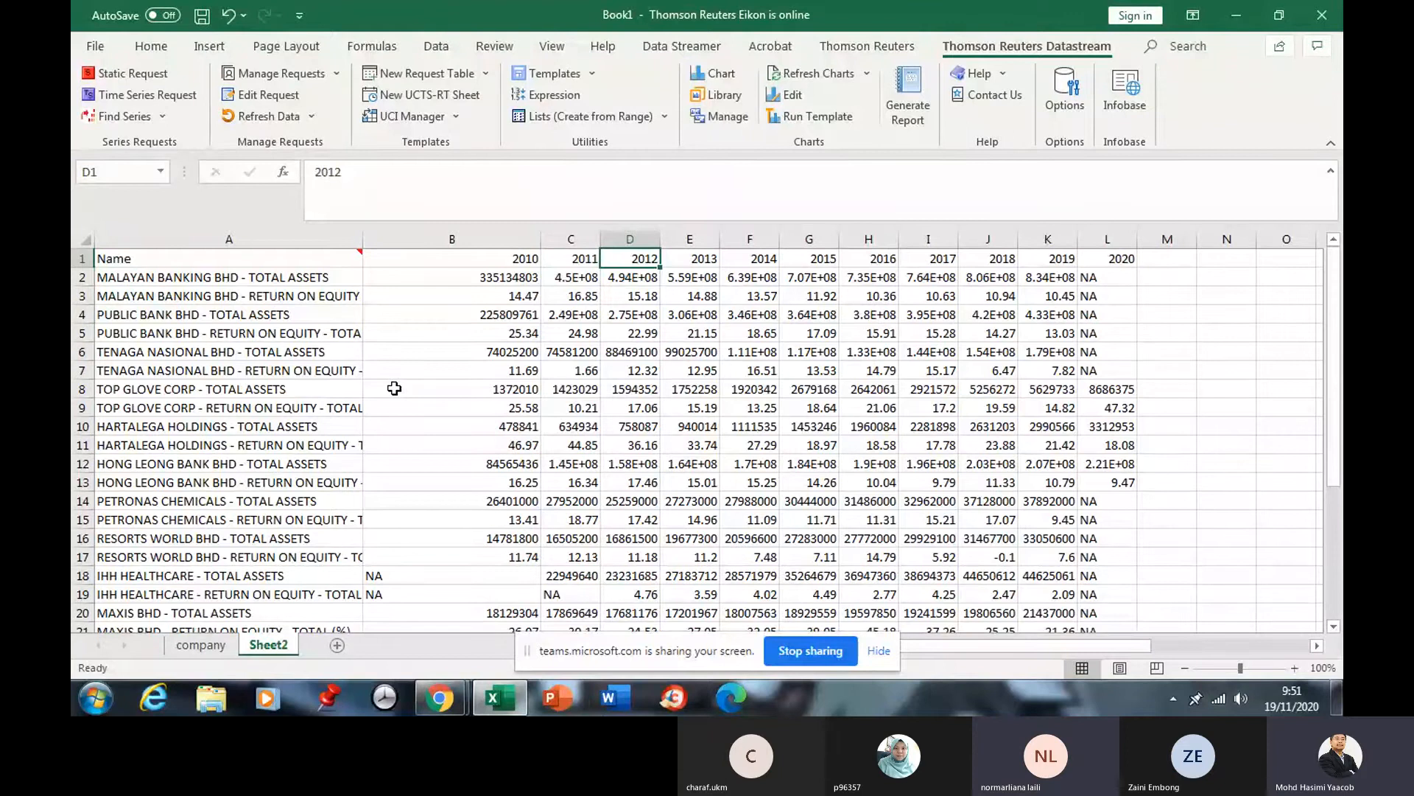
Review the company series labels on Sheet2, such as TENAGA NASIONAL and PUBLIC BANK BHD.
scroll(398, 383, down, 5)
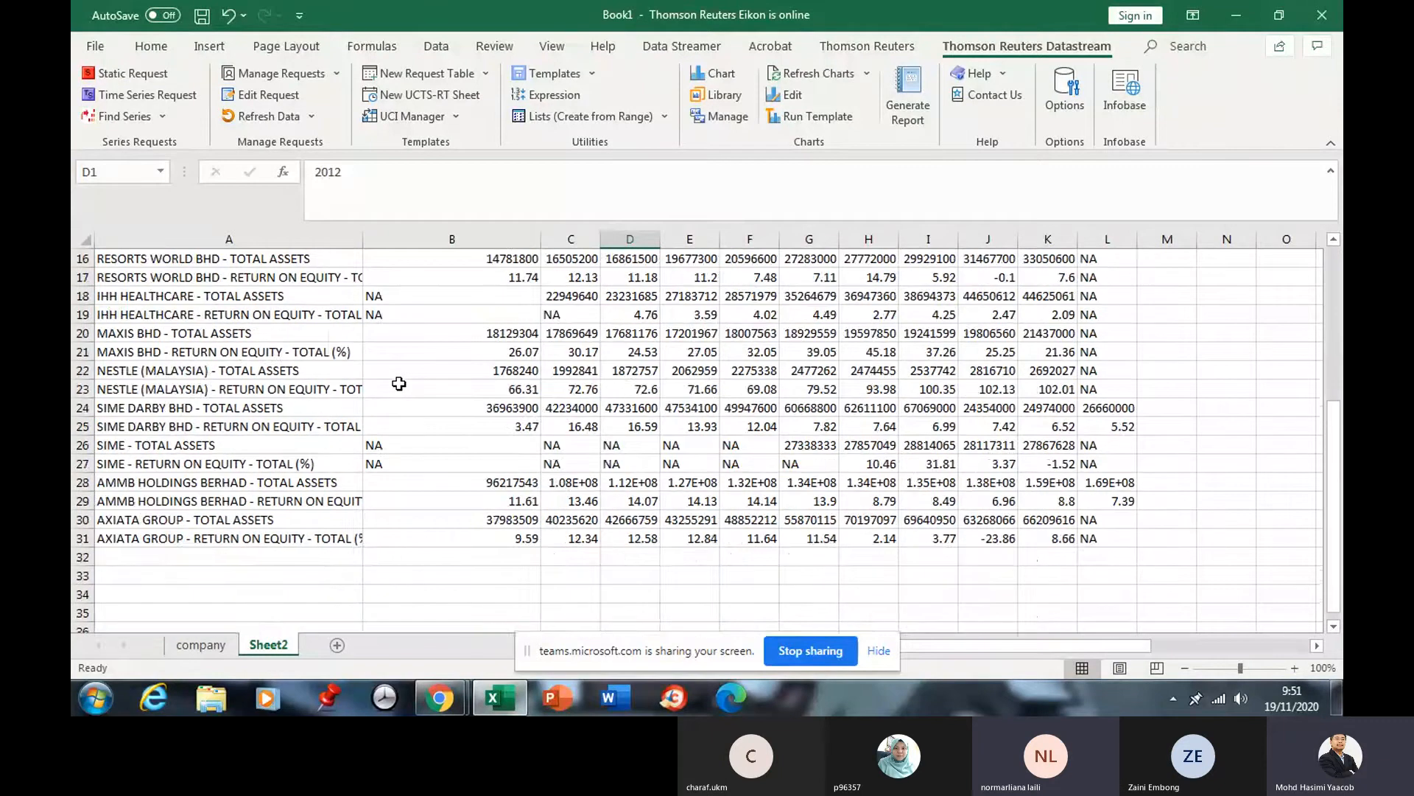
scroll(399, 383, up, 5)
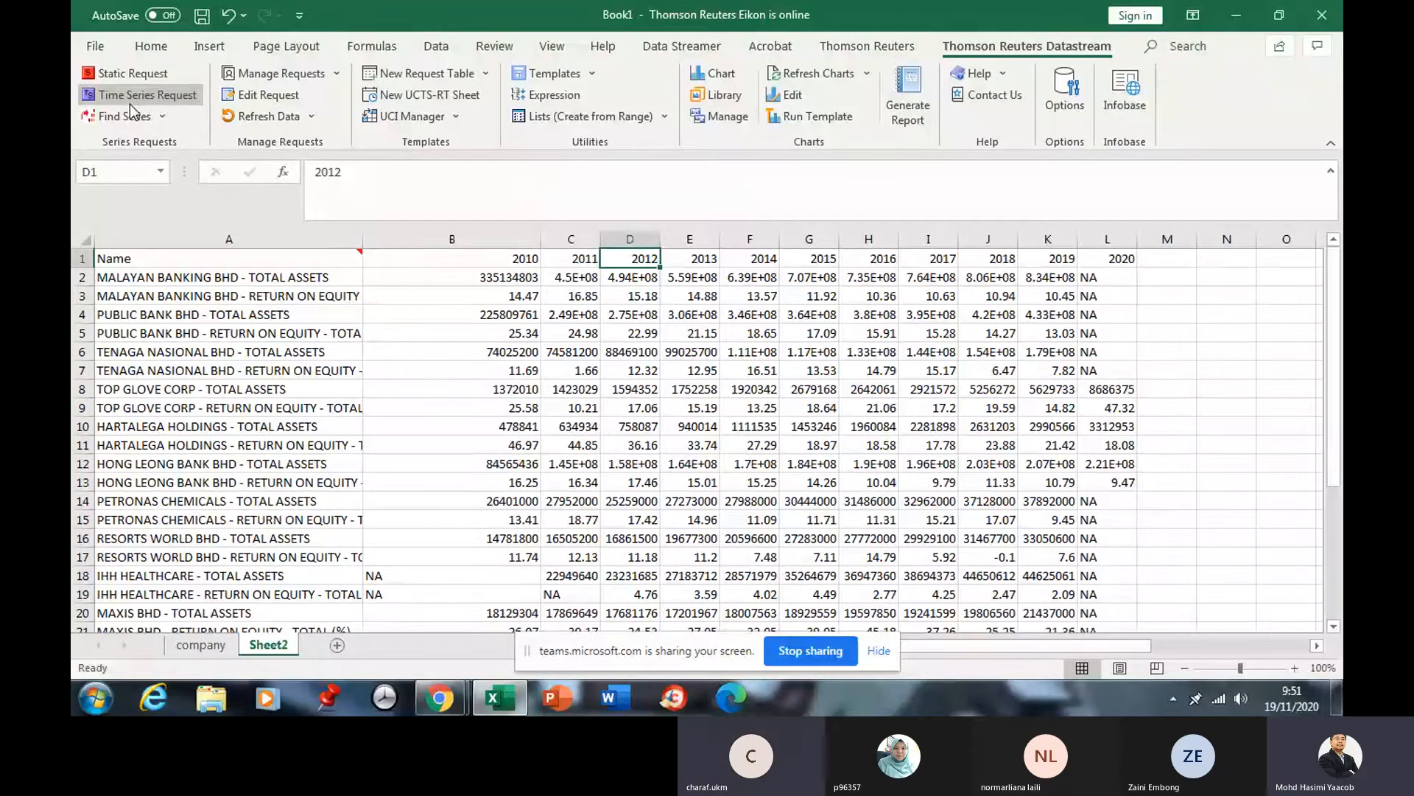
click(206, 277)
click(210, 370)
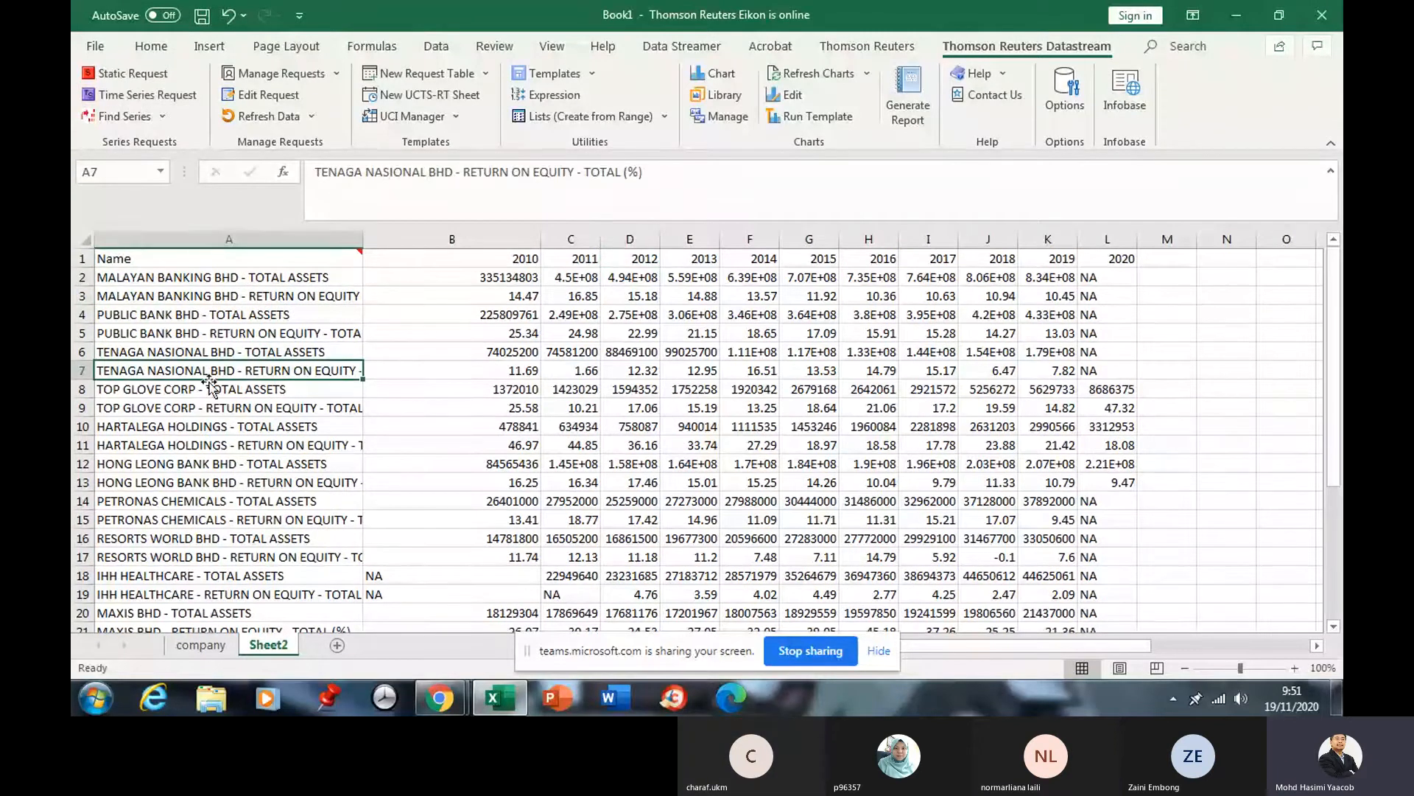
scroll(214, 436, down, 1)
scroll(215, 437, up, 1)
click(221, 313)
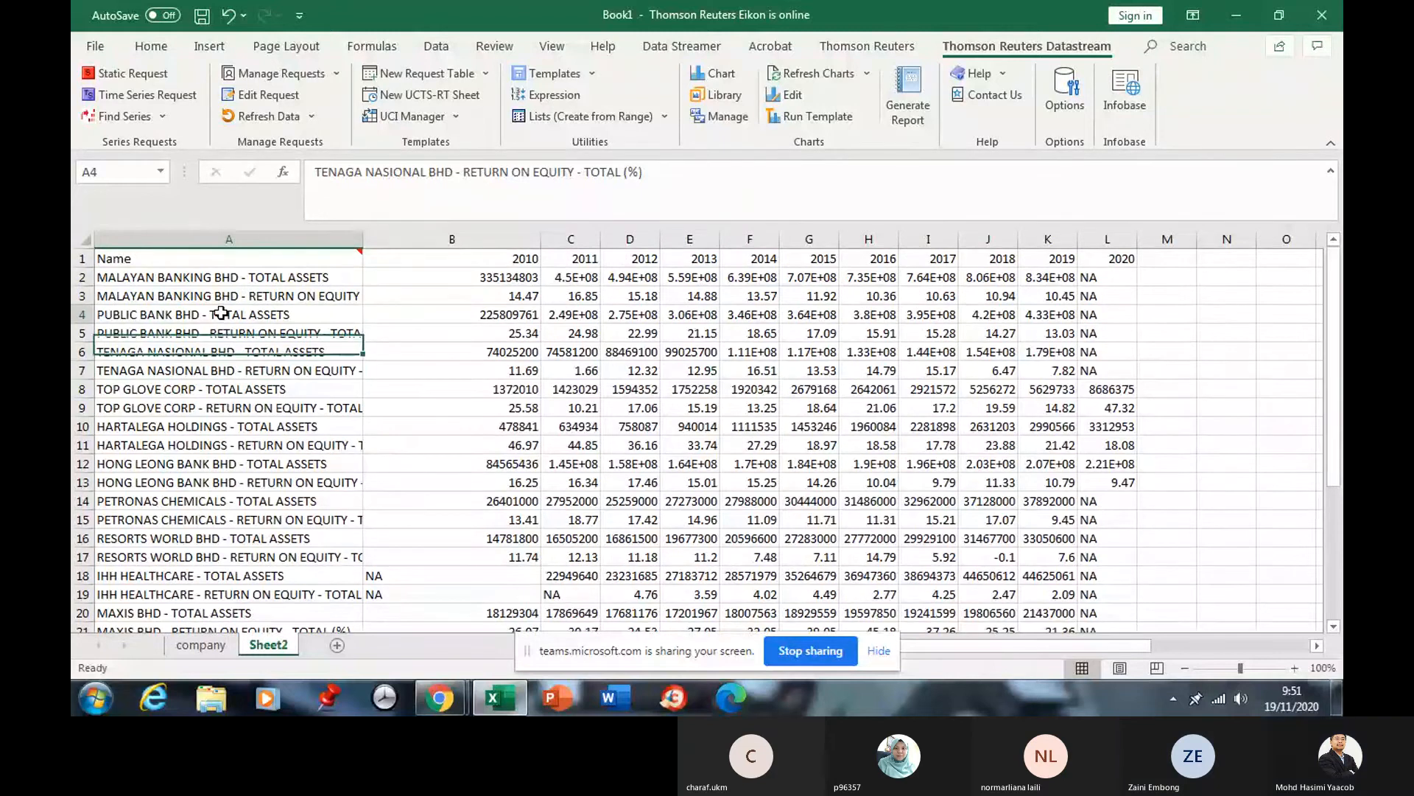
Check the ISIN codes and Type codes in rows 6–20 of the company sheet.
click(217, 647)
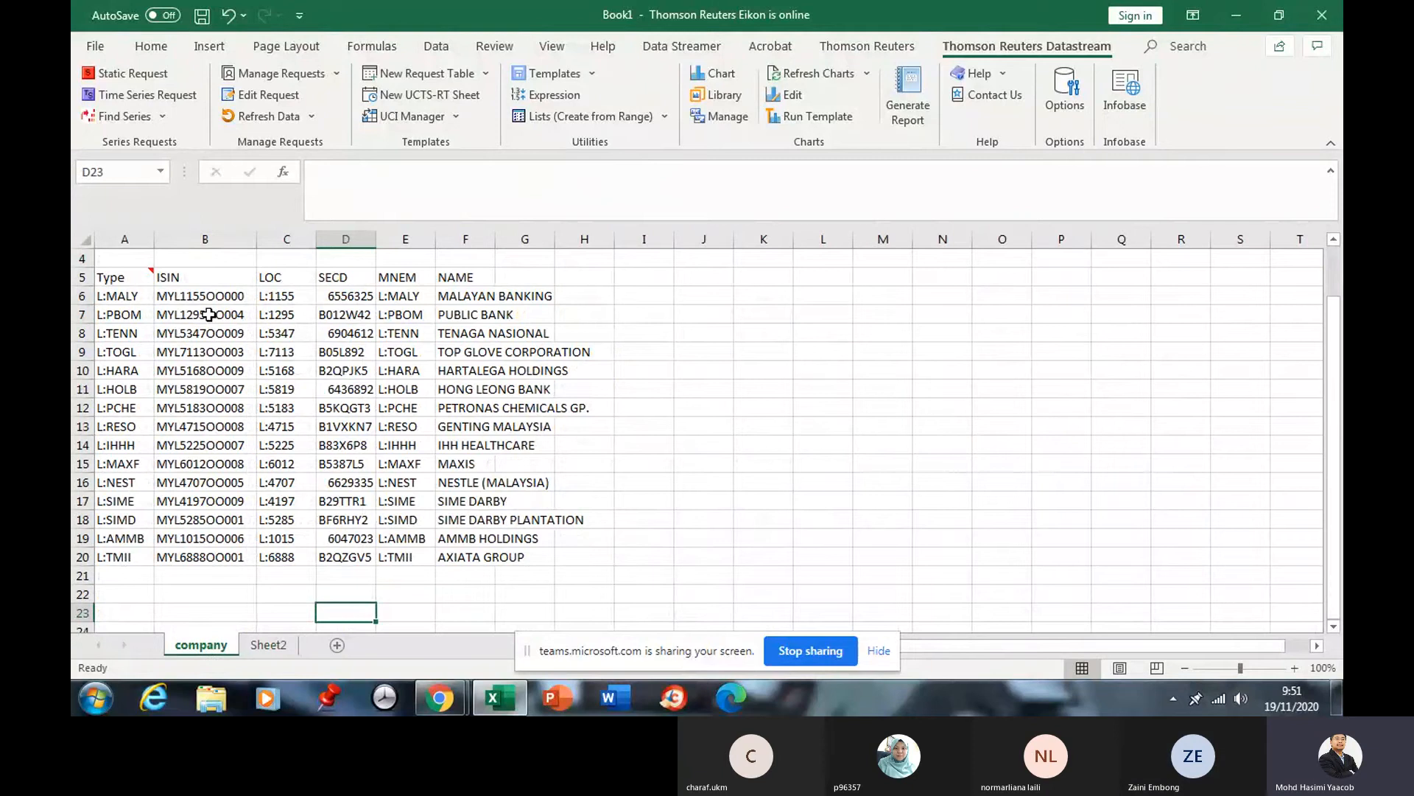
drag(201, 297, 194, 554)
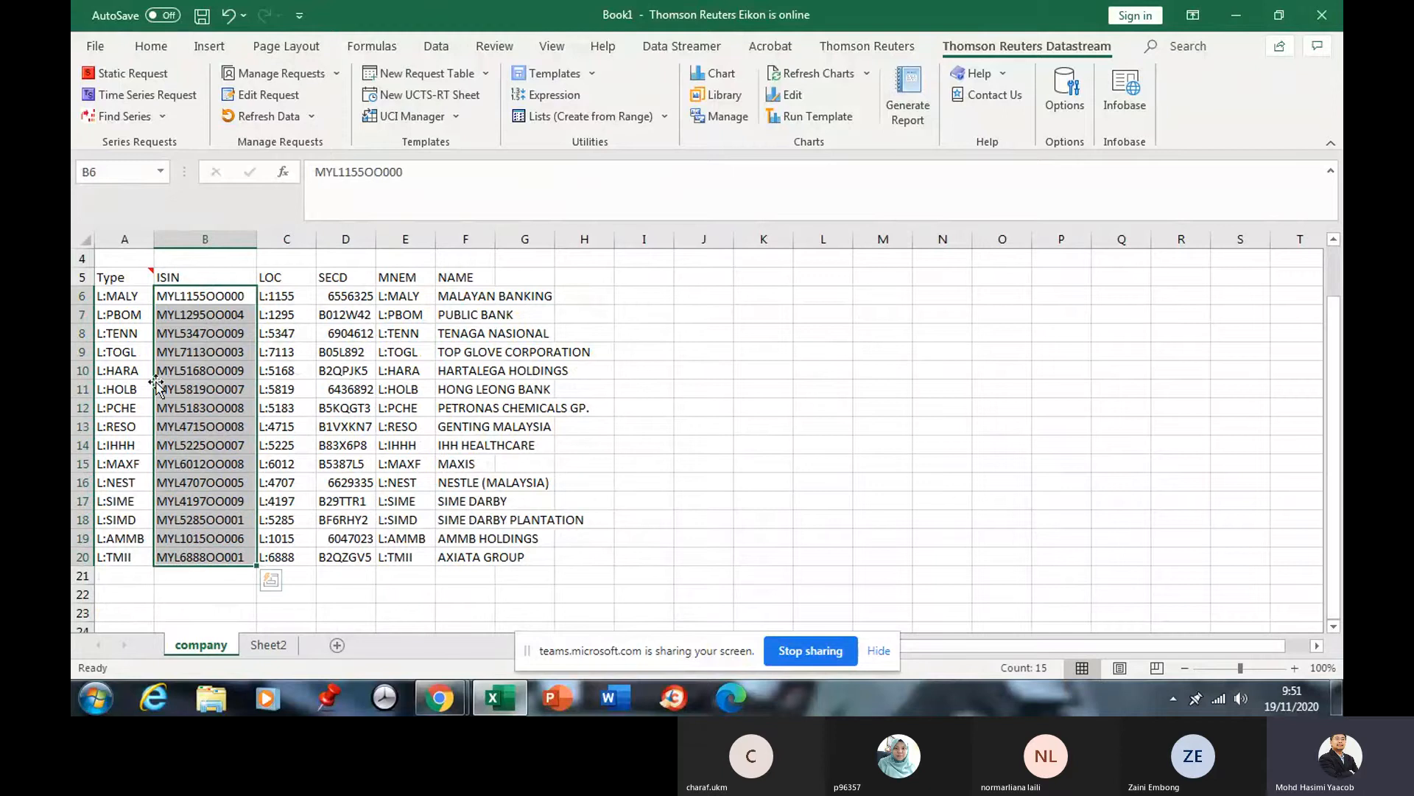
drag(117, 297, 442, 563)
click(282, 648)
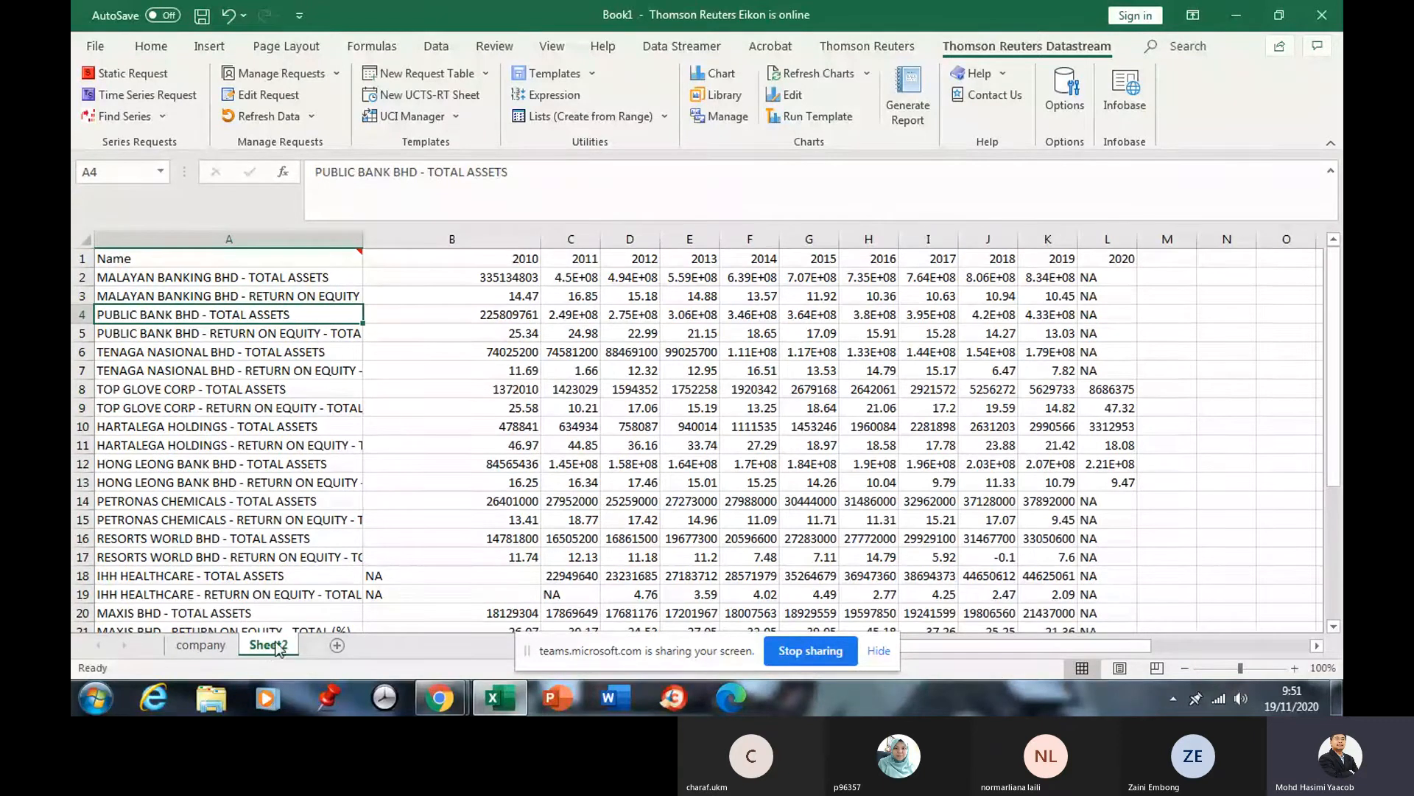
Rename Sheet2 to ROE.
right_click(267, 651)
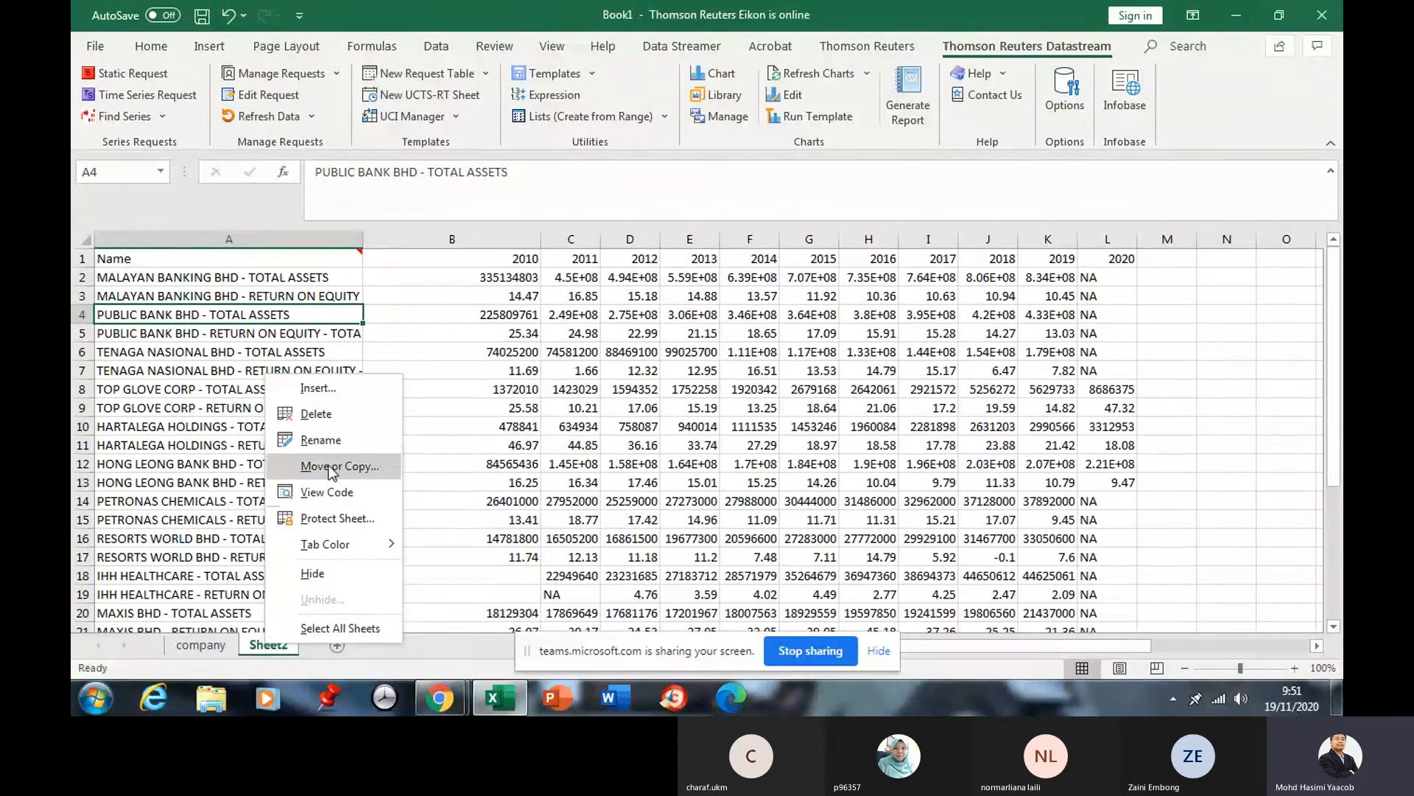
click(322, 442)
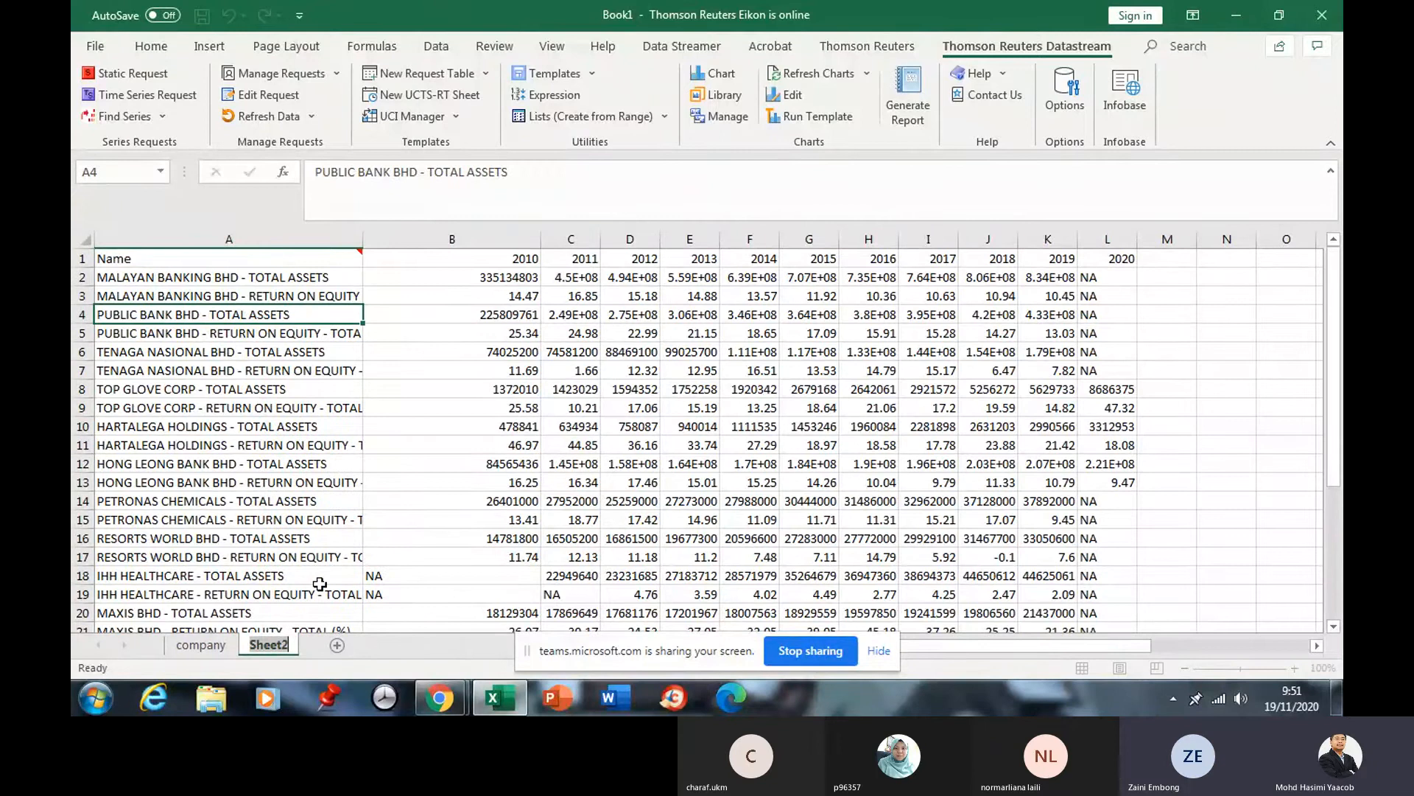
text(RE)
key(BackSpace)
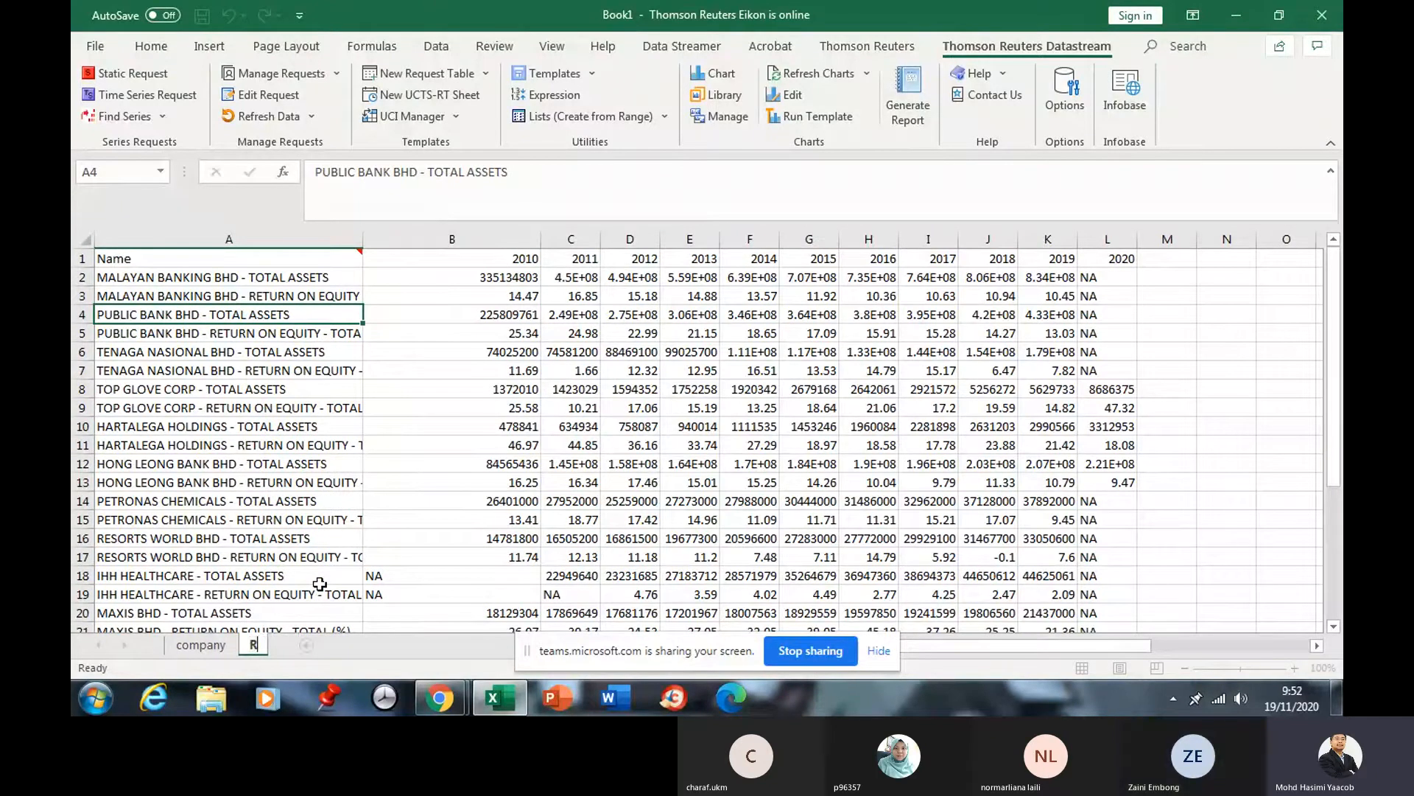
text(OE)
click(320, 584)
Edit the A1 request to drop WC02999, keeping only WC08301, and resubmit it.
click(169, 255)
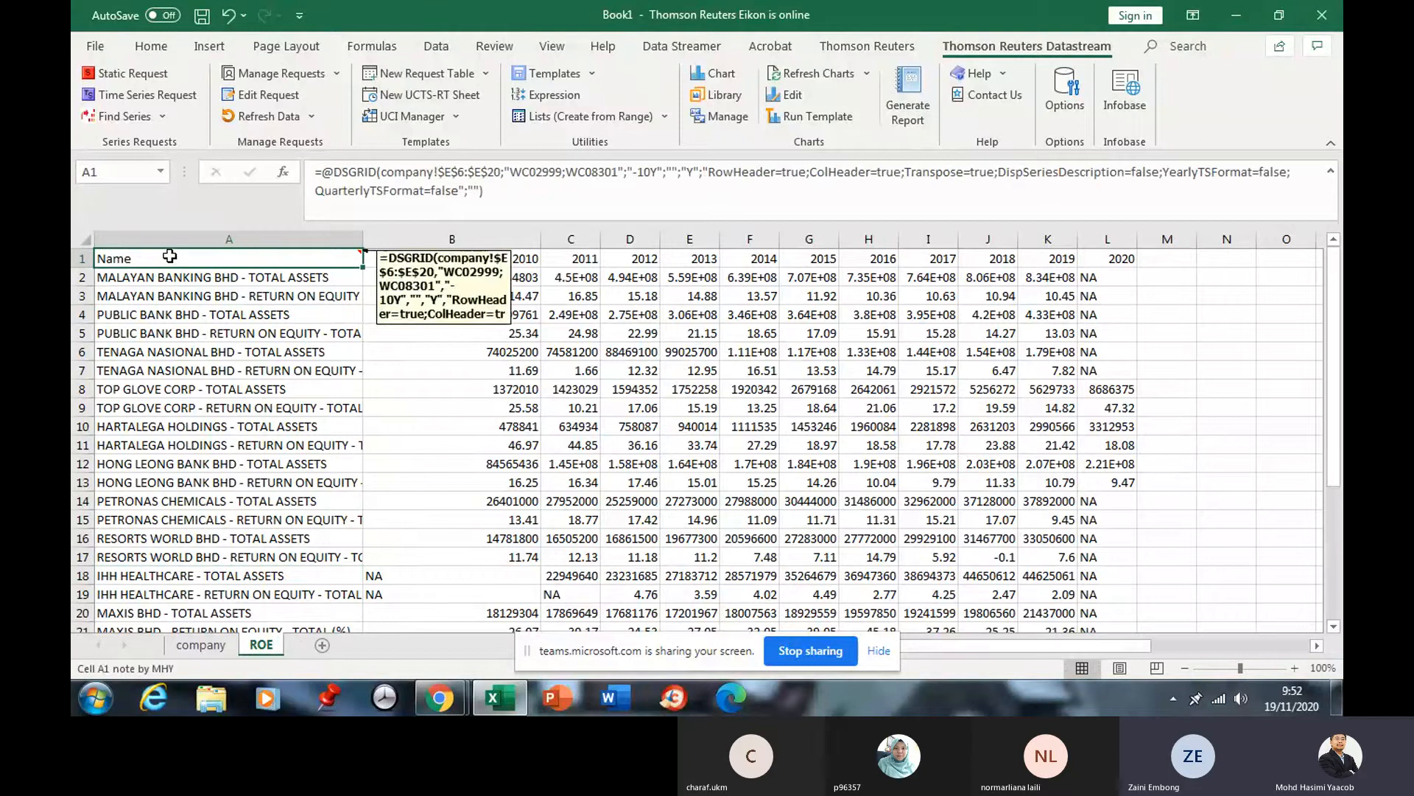
click(259, 100)
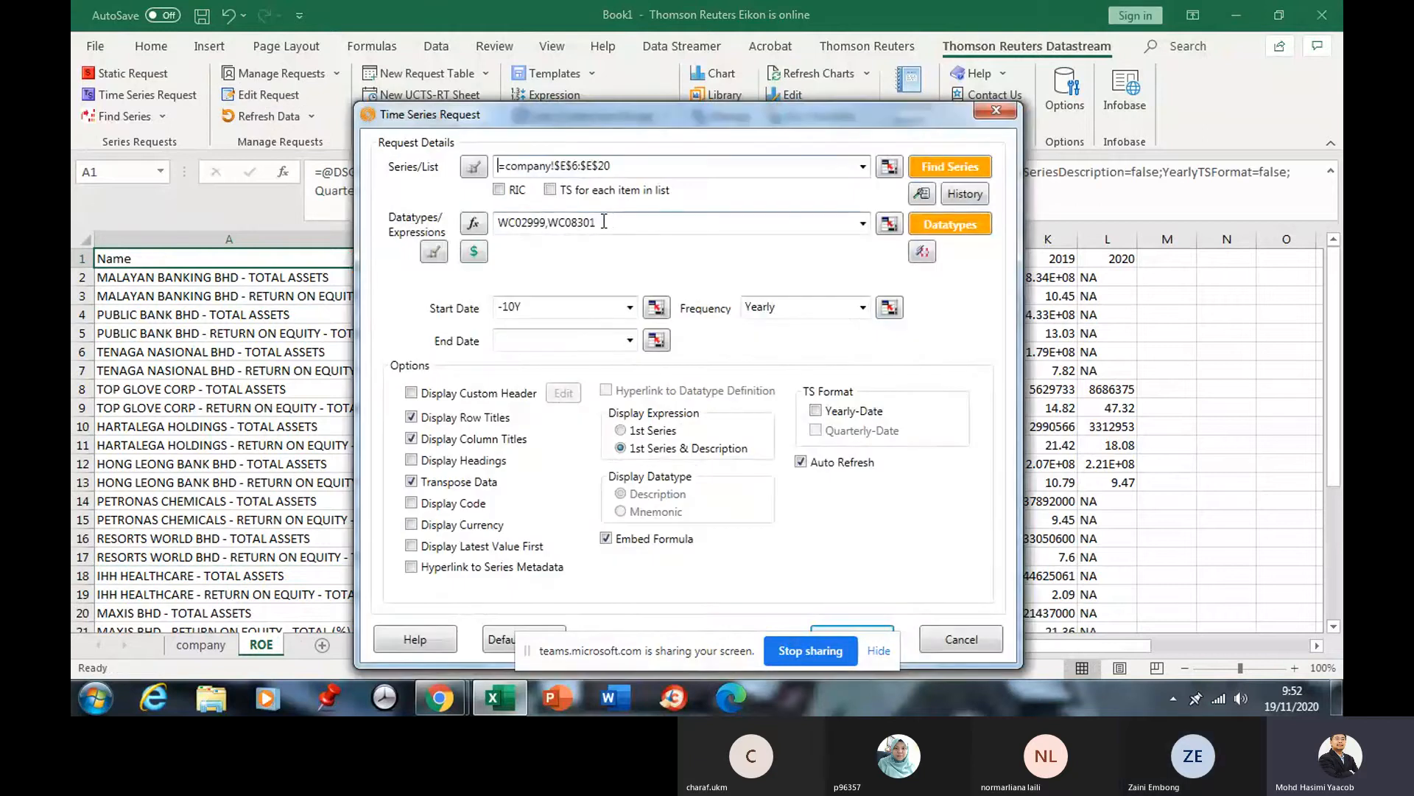
double_click(604, 221)
click(606, 226)
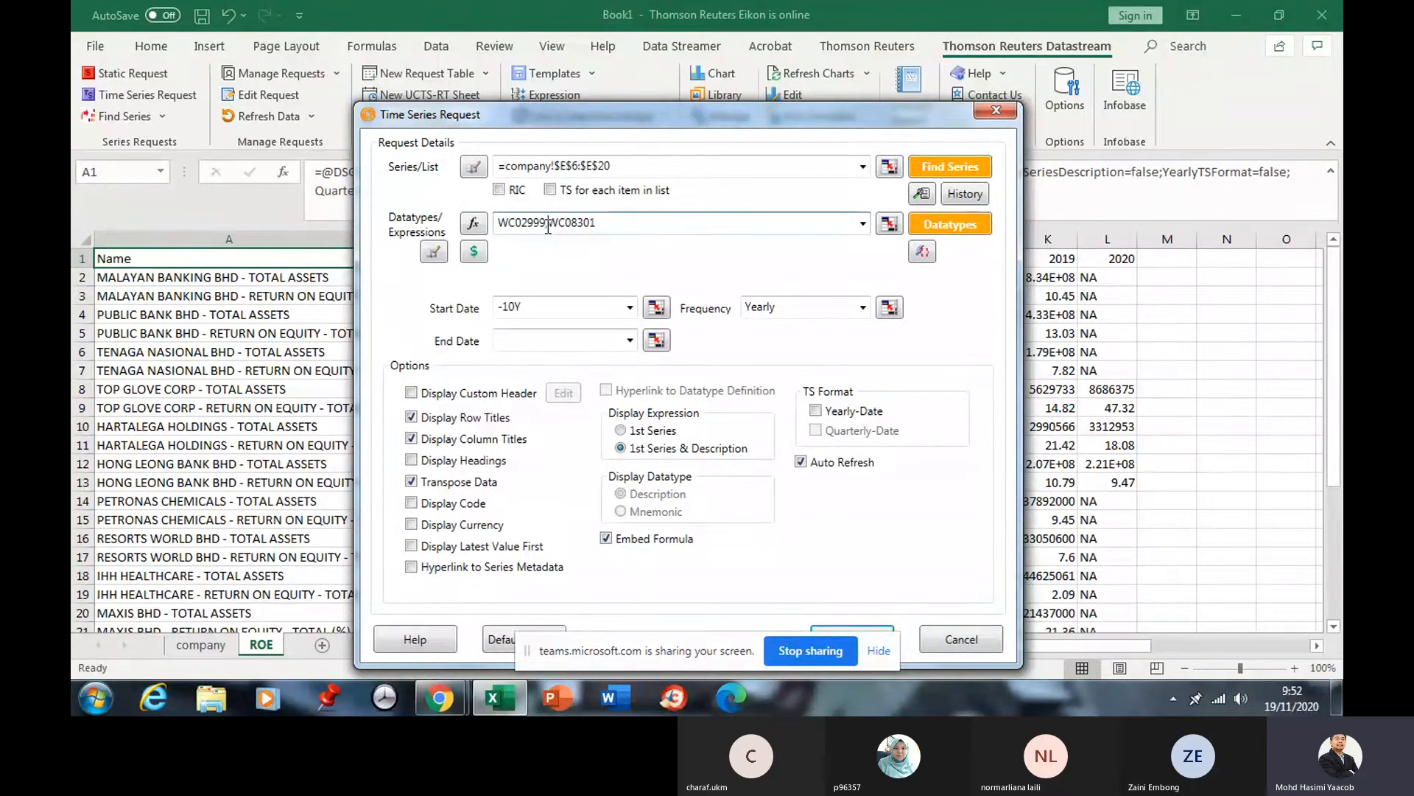
click(548, 228)
key(BackSpace)
key(BackSpace)
key(BackSpace)
key(BackSpace)
key(BackSpace)
key(BackSpace)
key(BackSpace)
key(BackSpace)
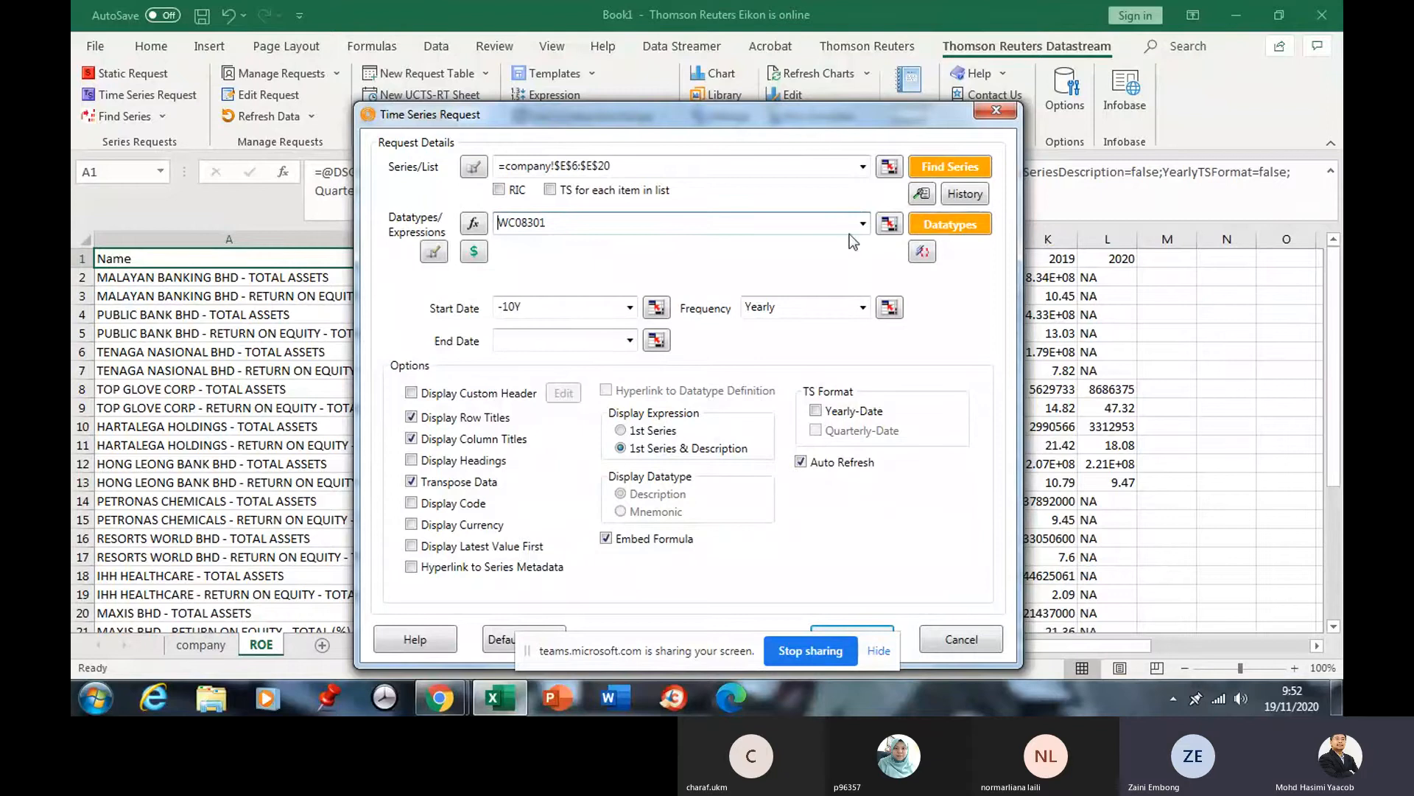
drag(793, 116, 764, 64)
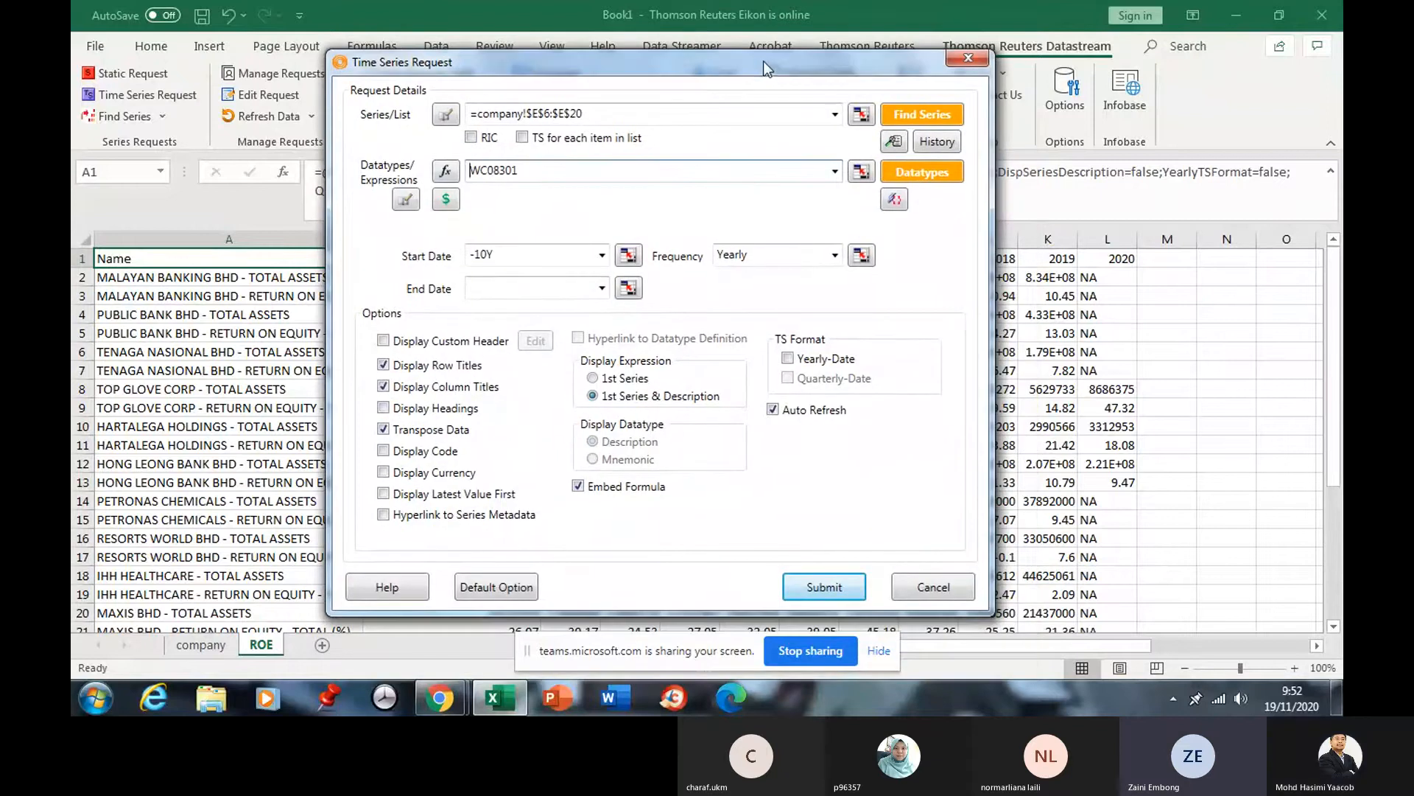
click(824, 587)
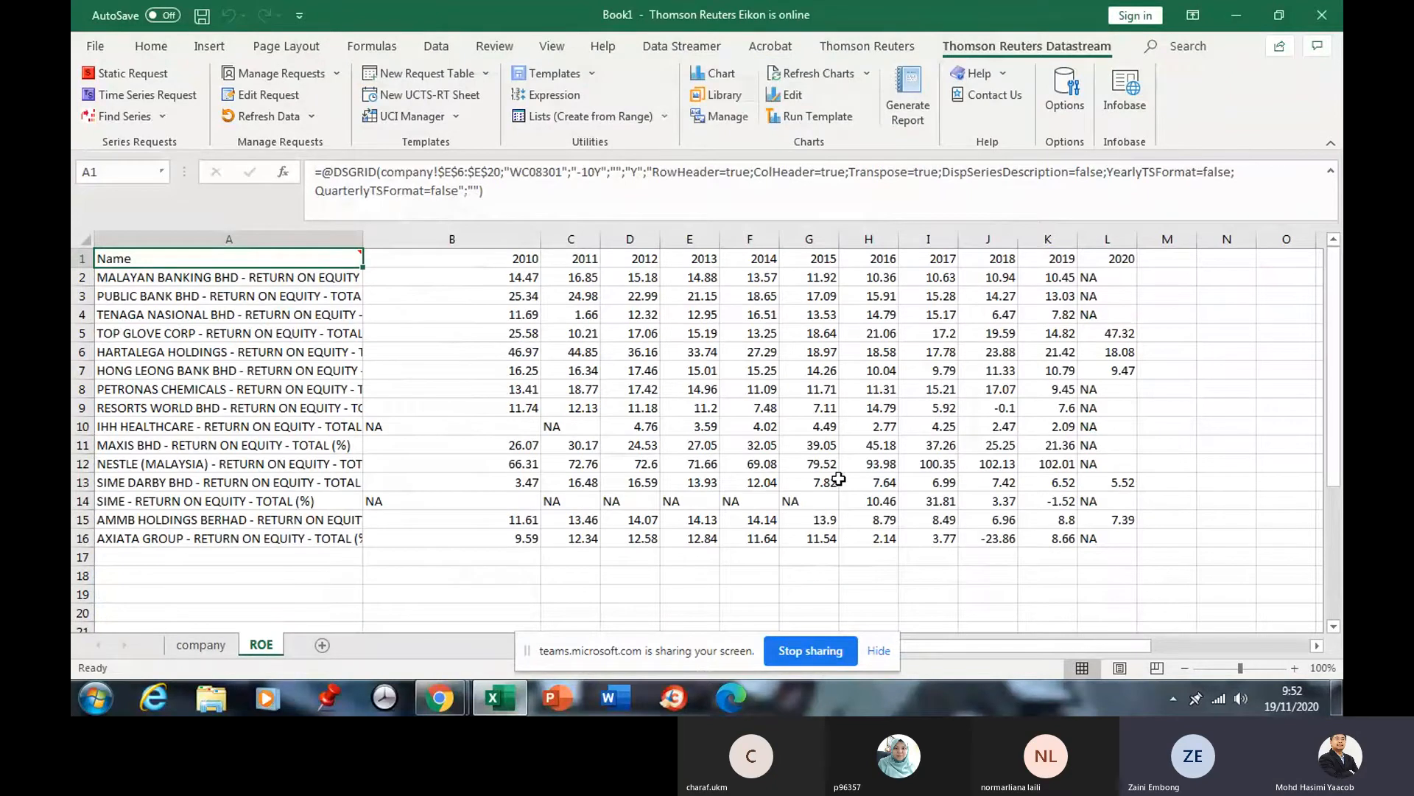
Select the Type codes A6:A20 on the company sheet, then insert a new blank Sheet3.
click(201, 645)
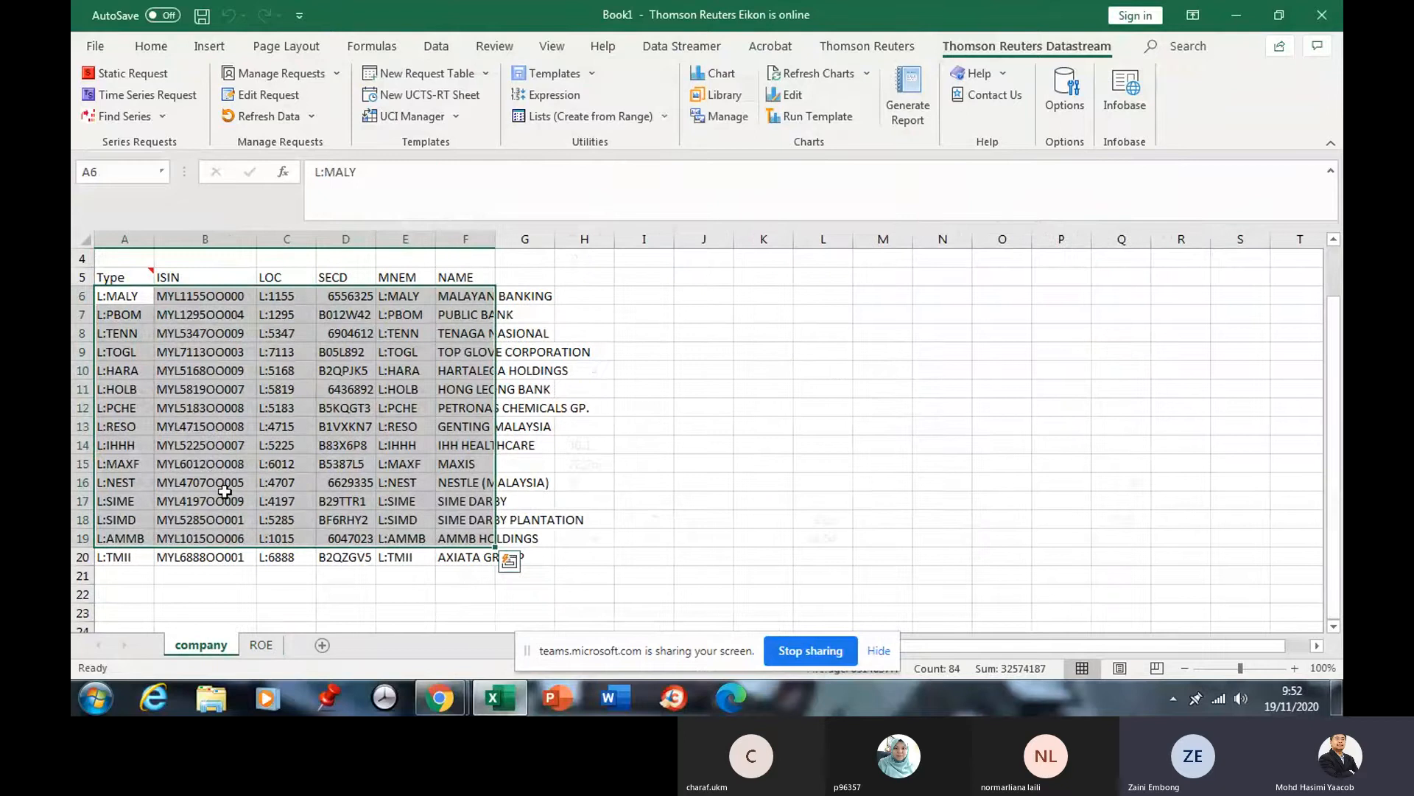
click(132, 302)
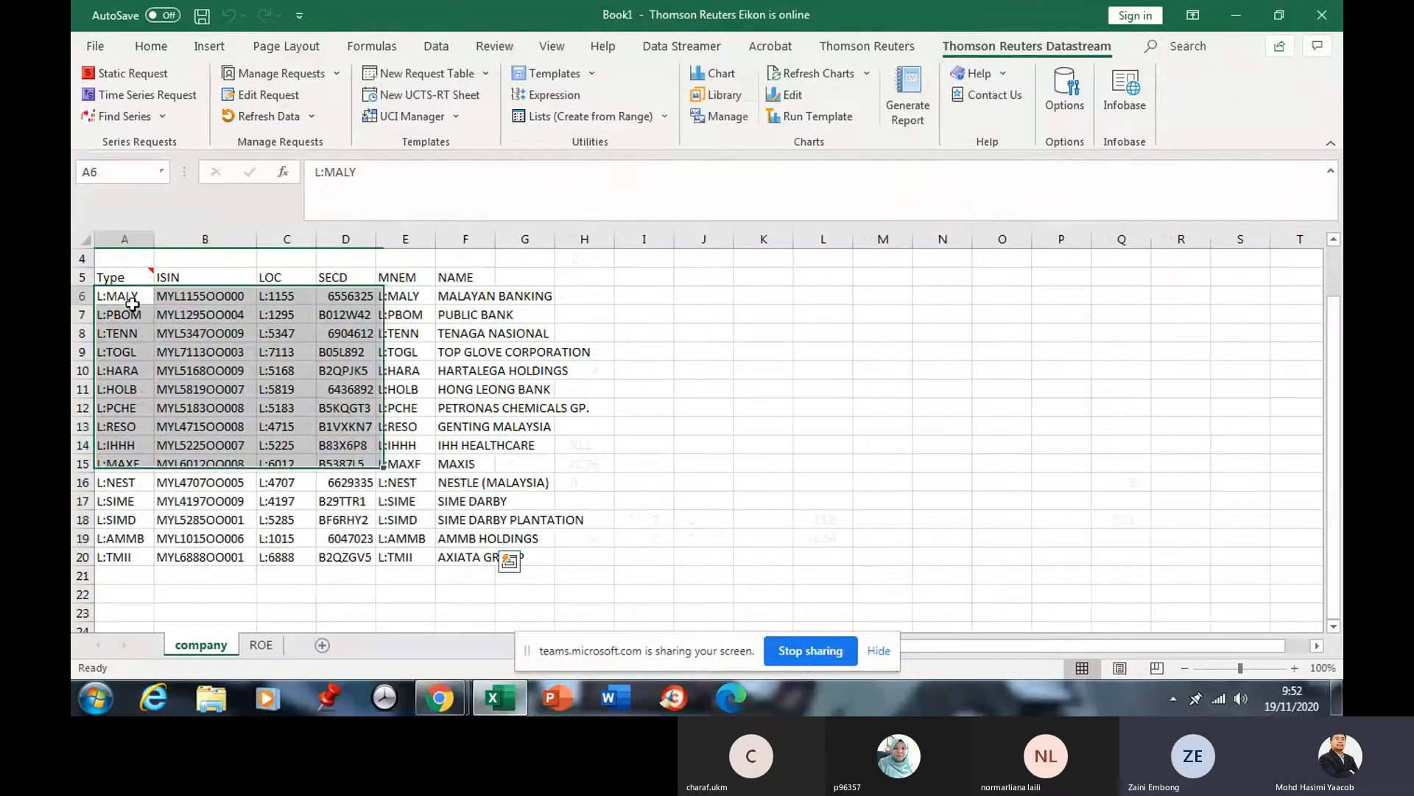
drag(132, 303, 125, 558)
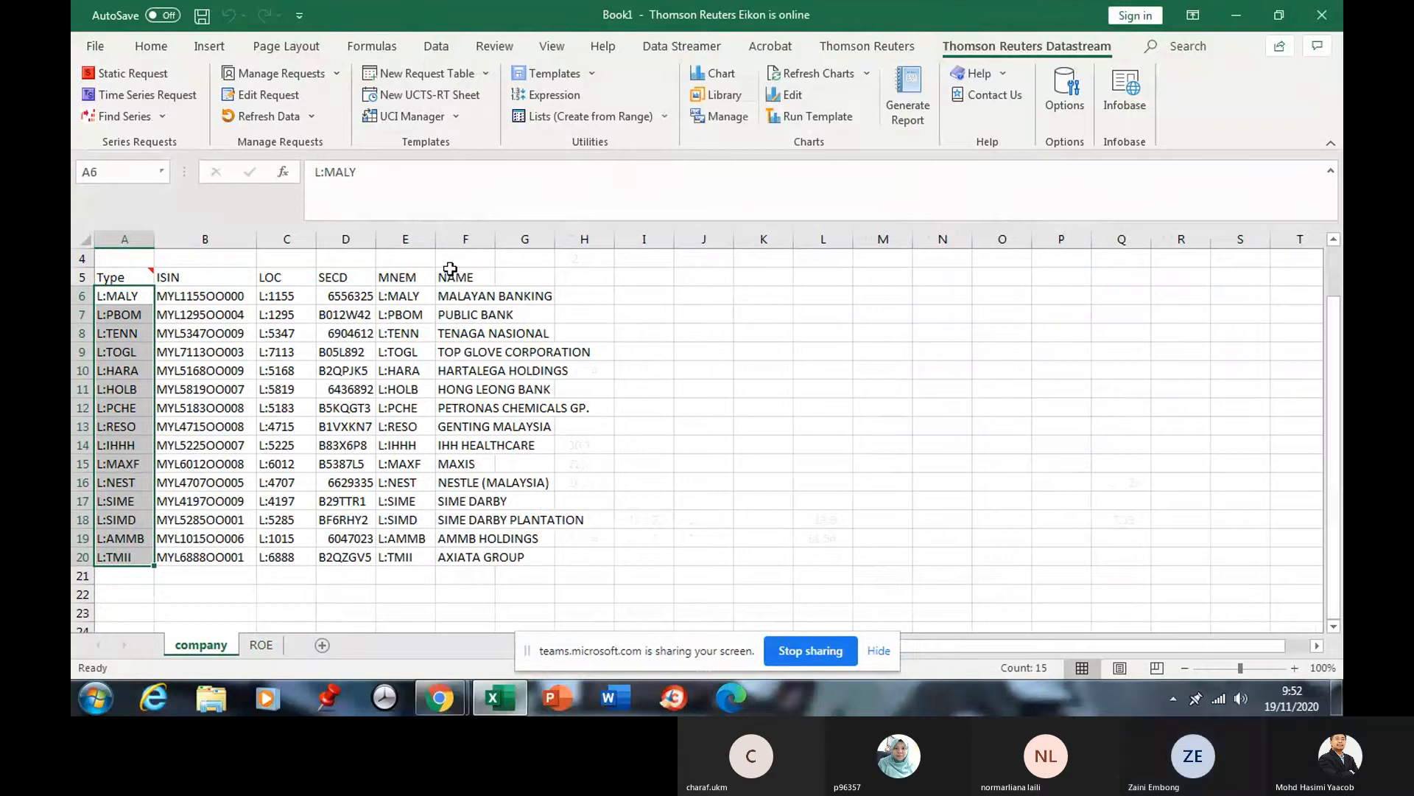
click(387, 355)
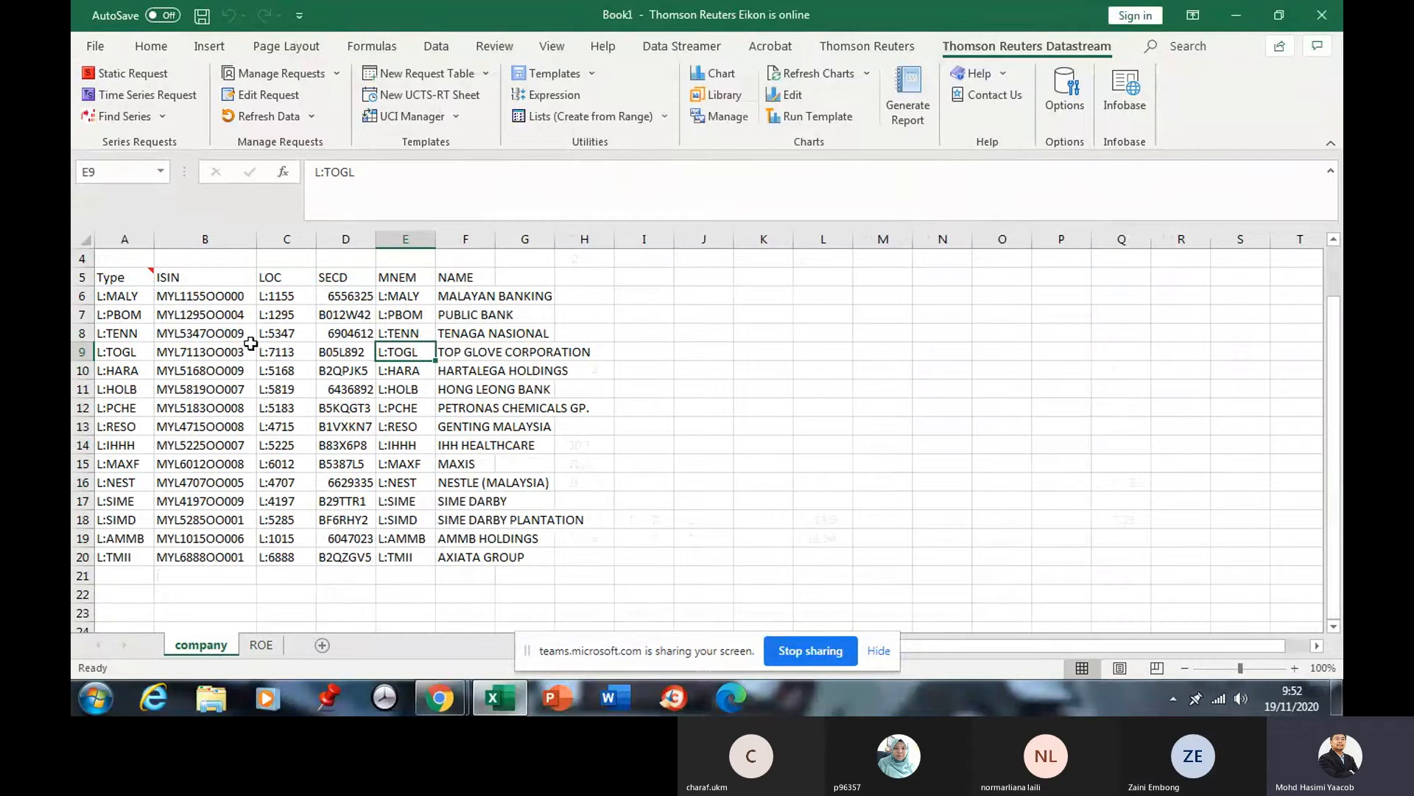
click(323, 645)
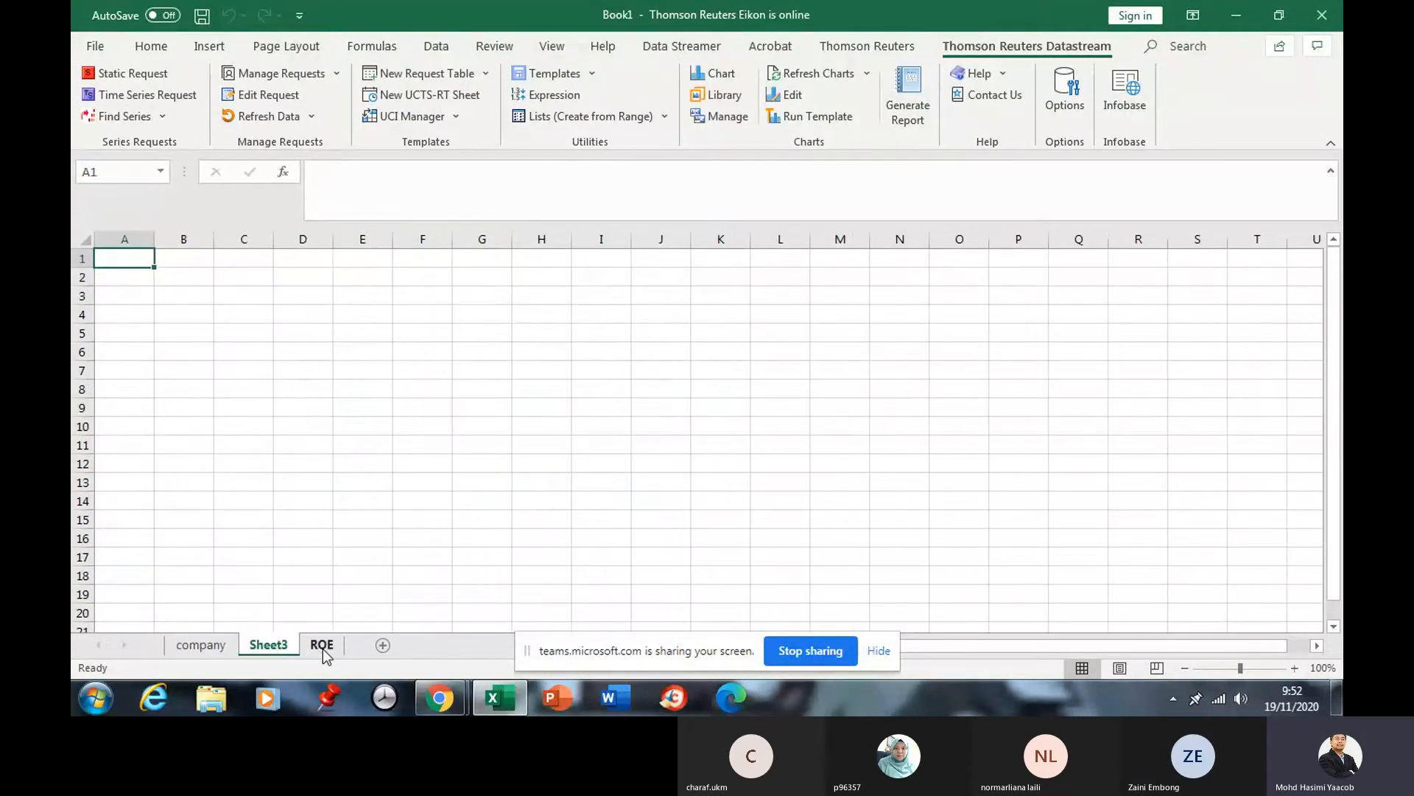
Rename Sheet3 to Price.
right_click(282, 645)
click(348, 442)
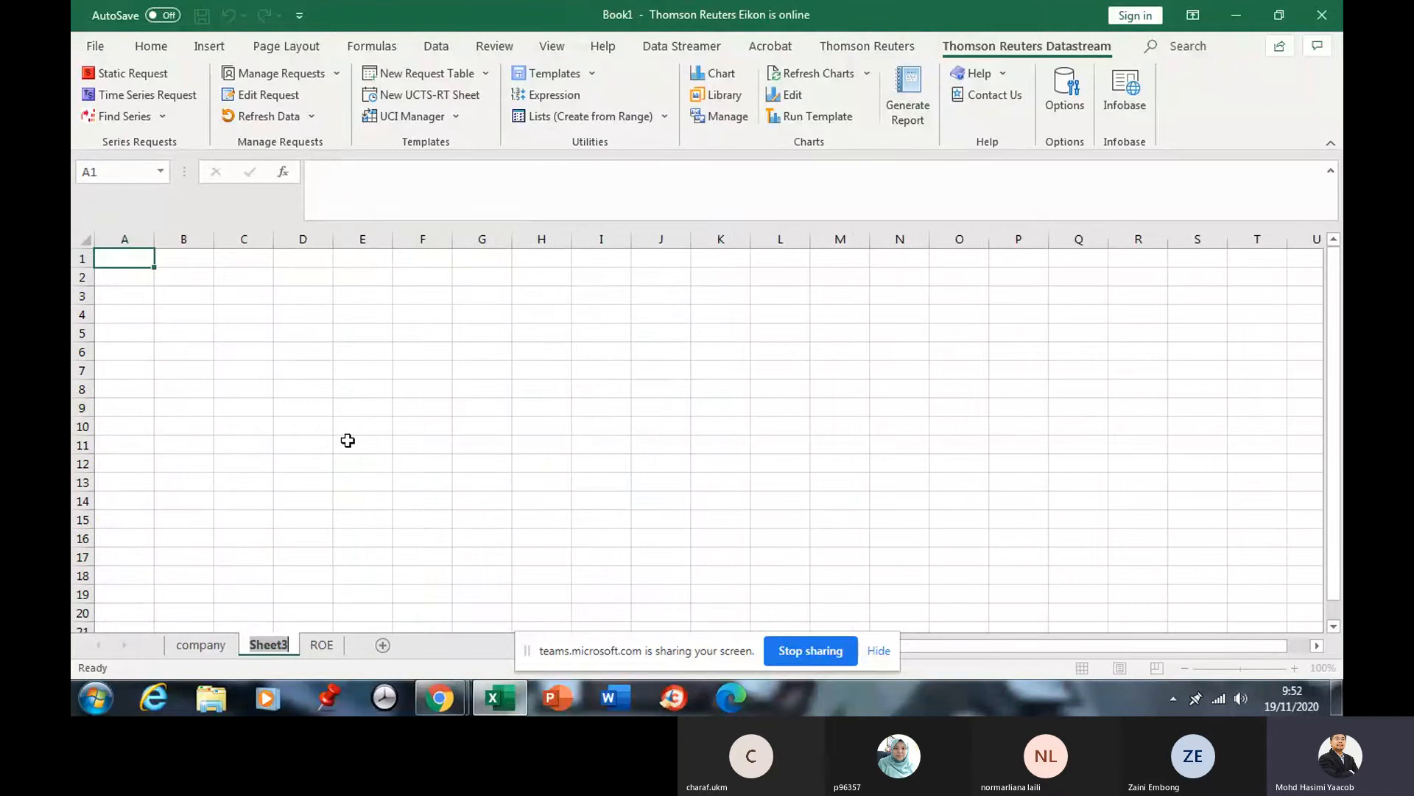
text(Pr)
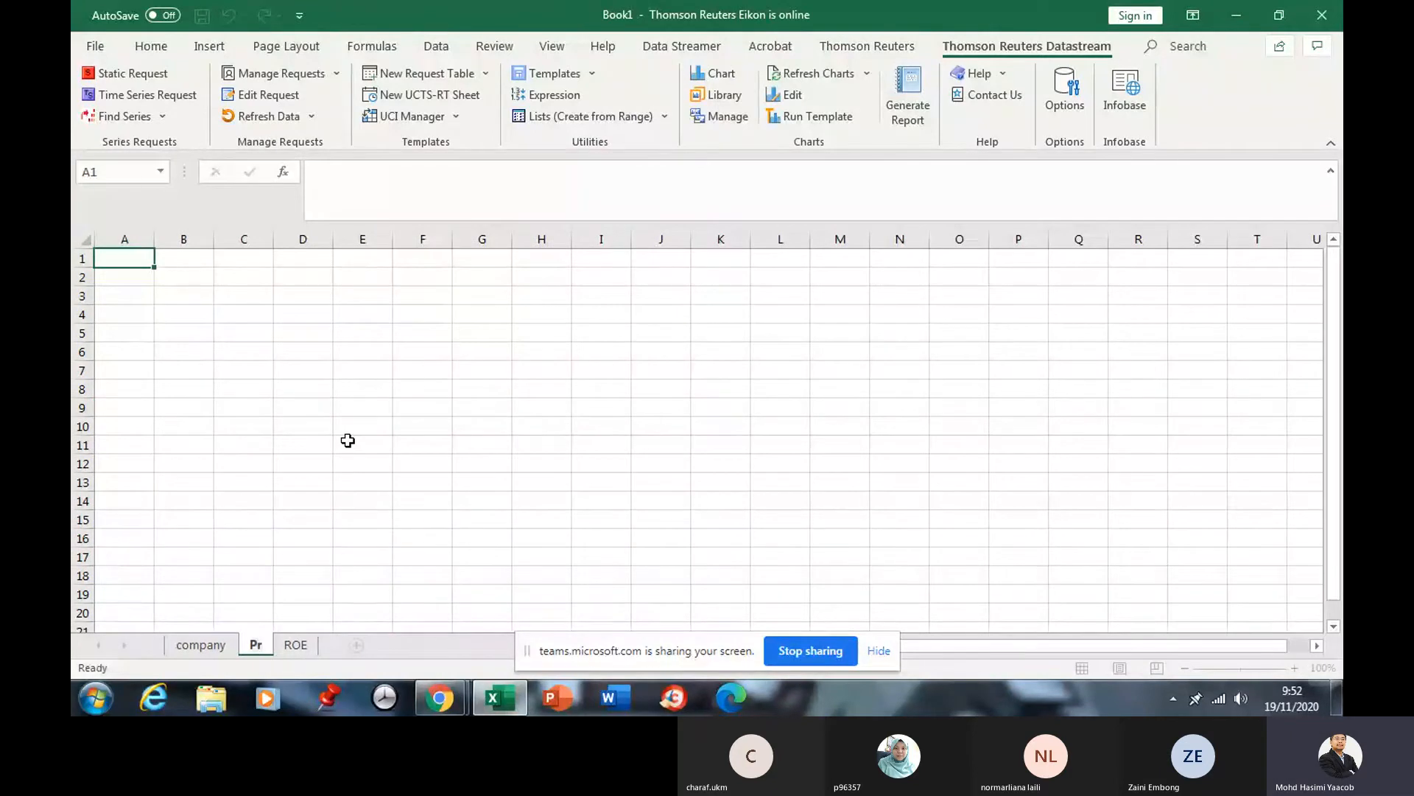
text(ice)
click(347, 439)
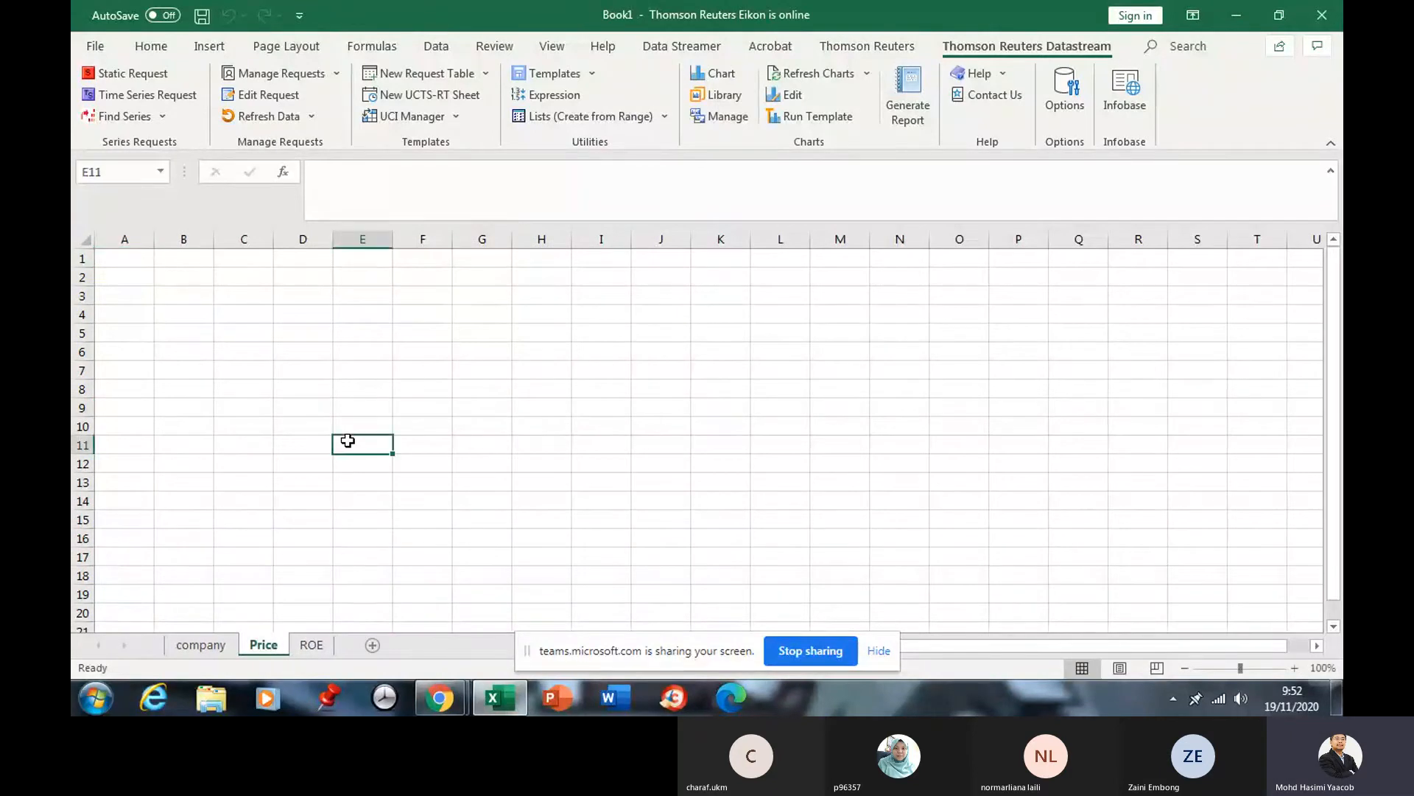
Start a time series request in A1 using company!$A$6:$A$20 as the series list.
click(128, 262)
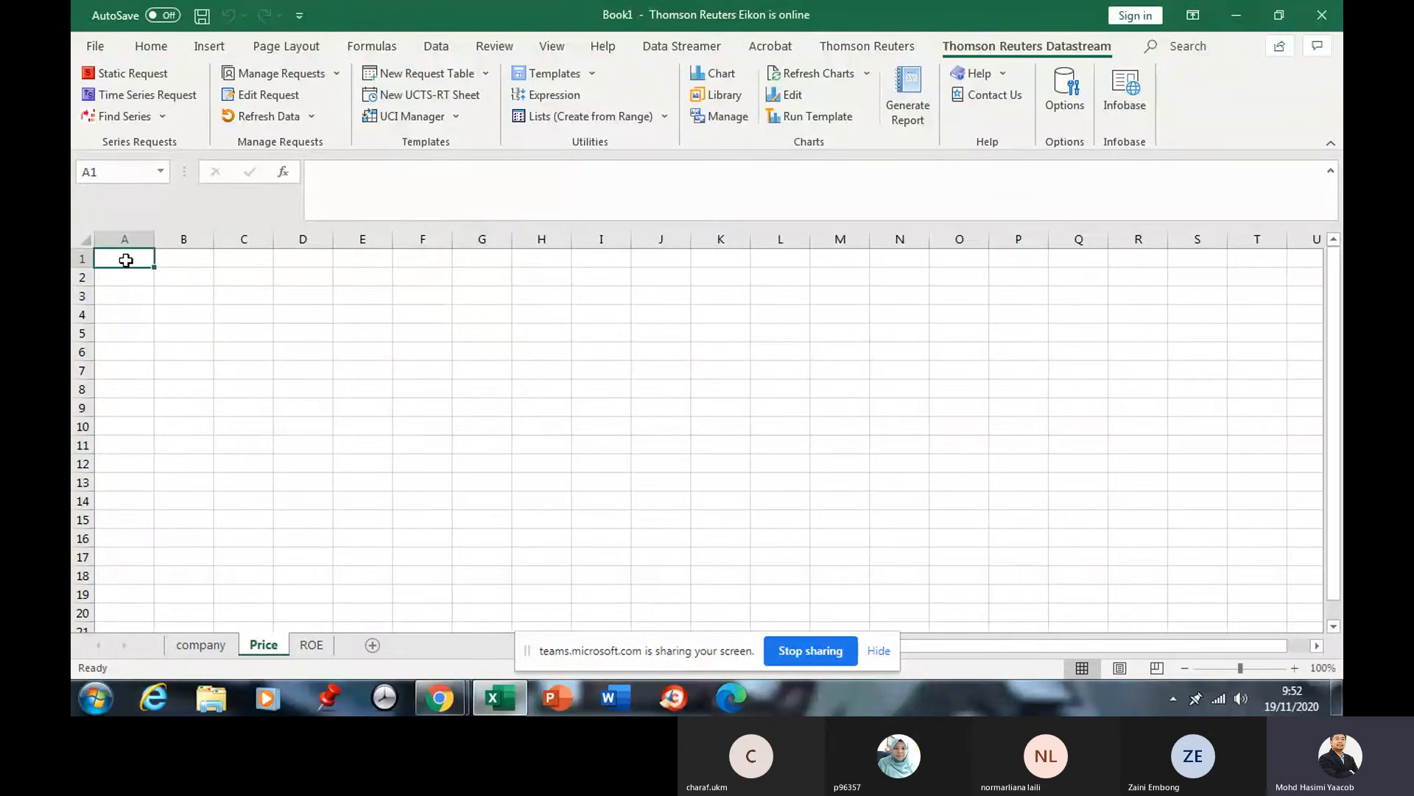
click(145, 94)
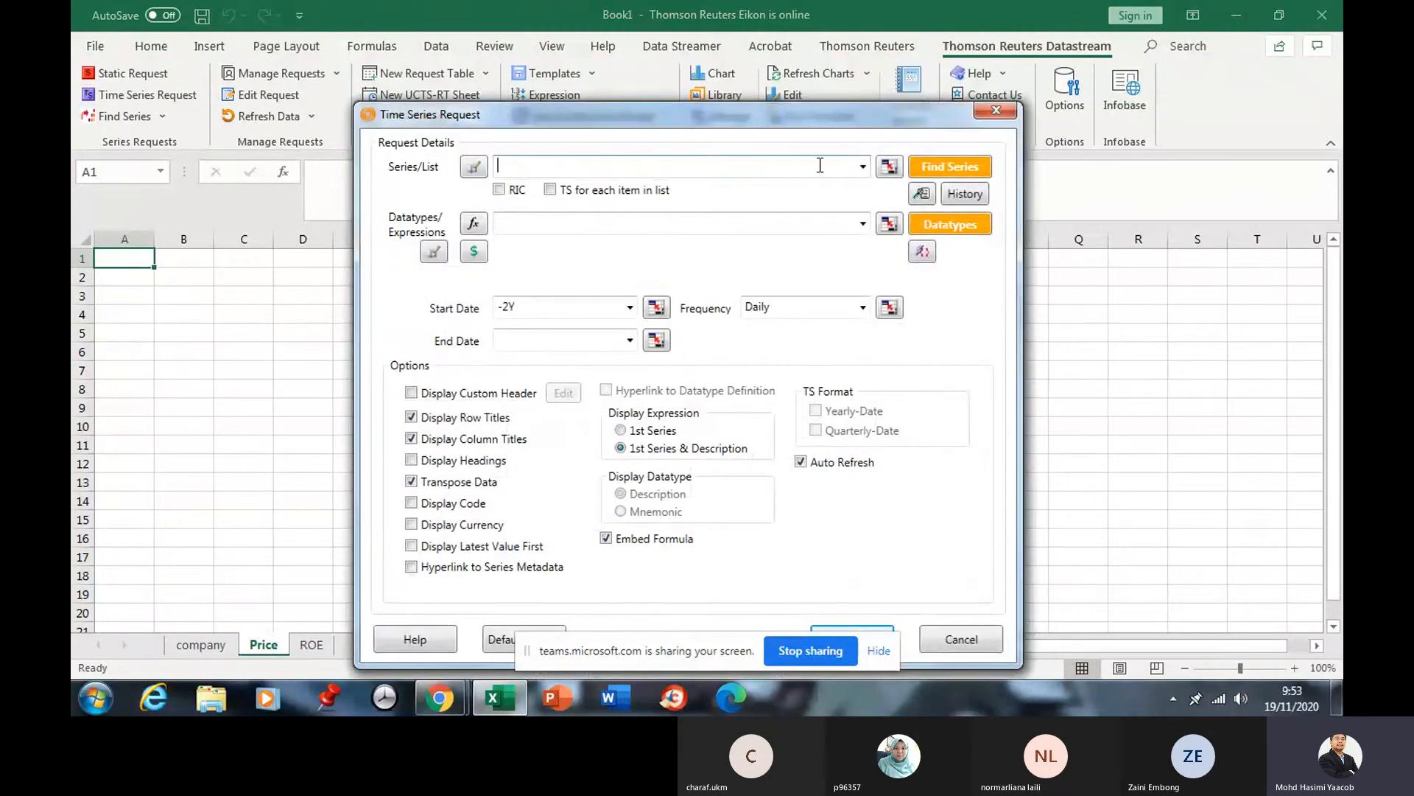
click(889, 167)
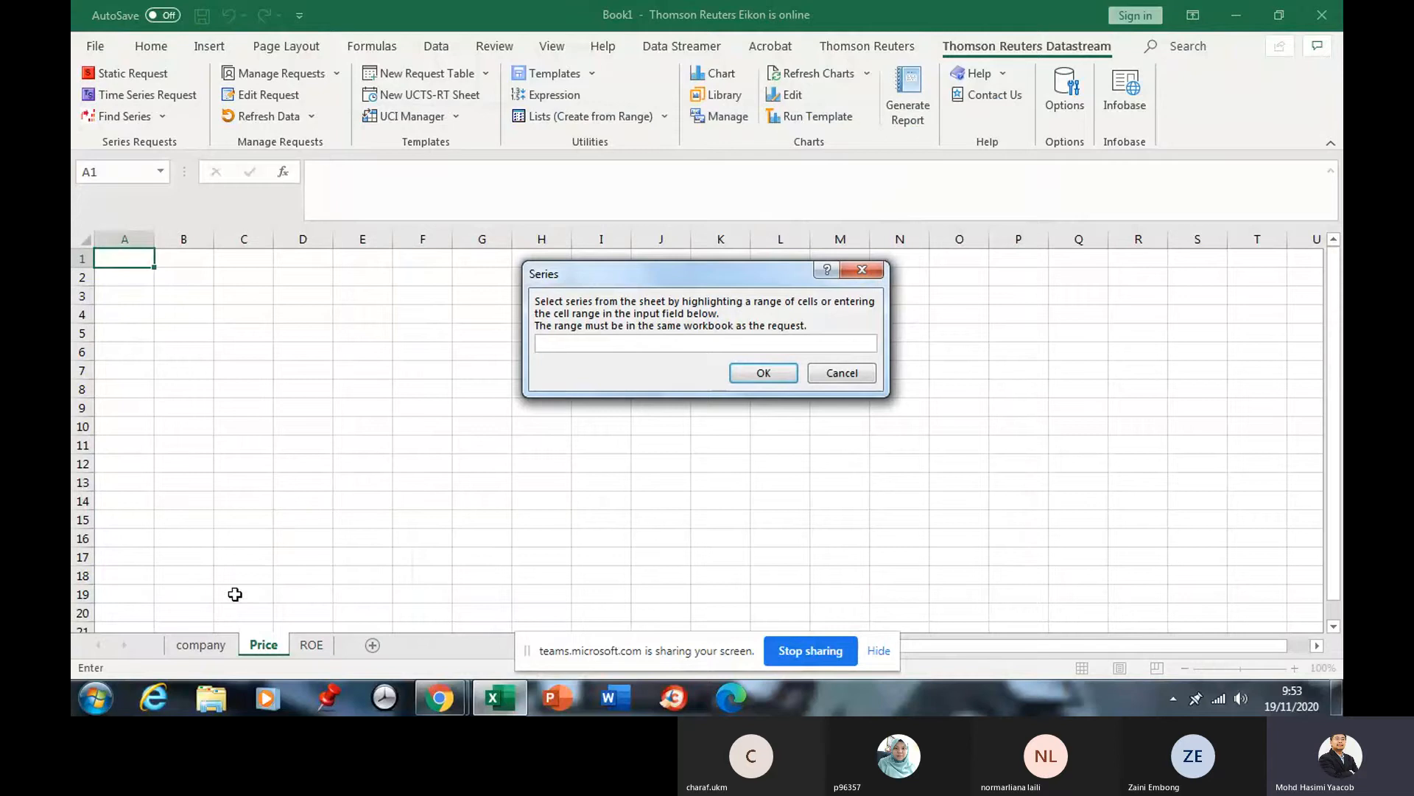
click(206, 646)
drag(129, 297, 116, 562)
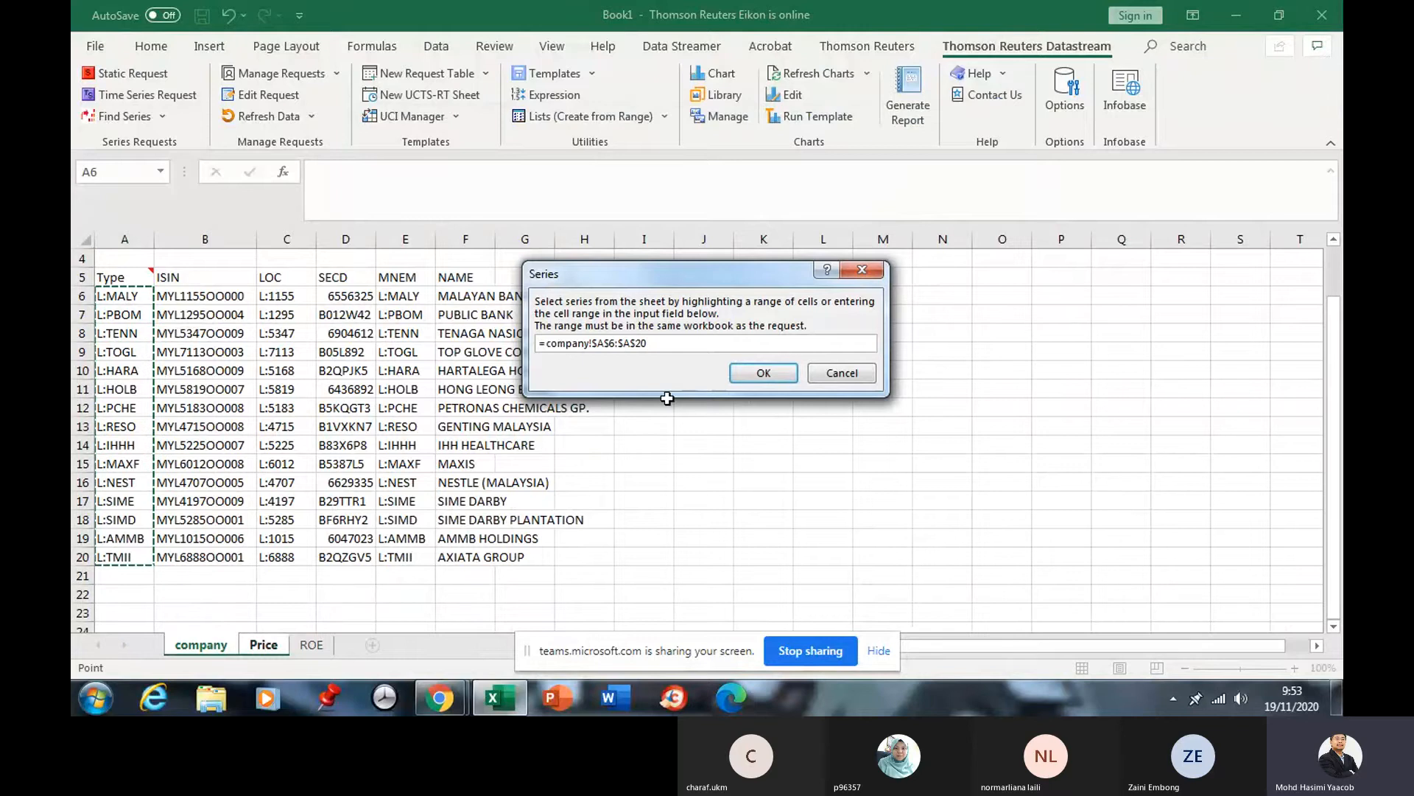
click(763, 372)
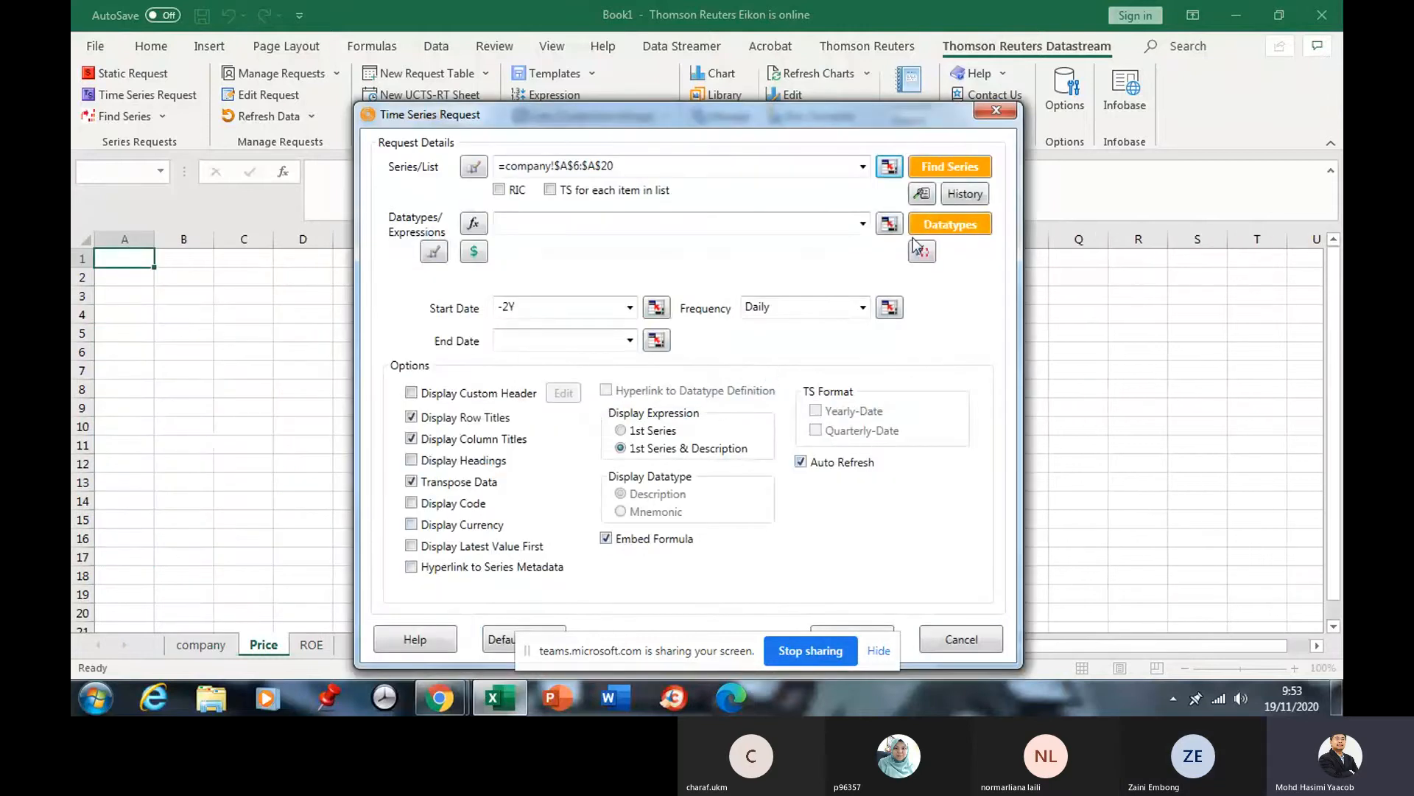
click(950, 224)
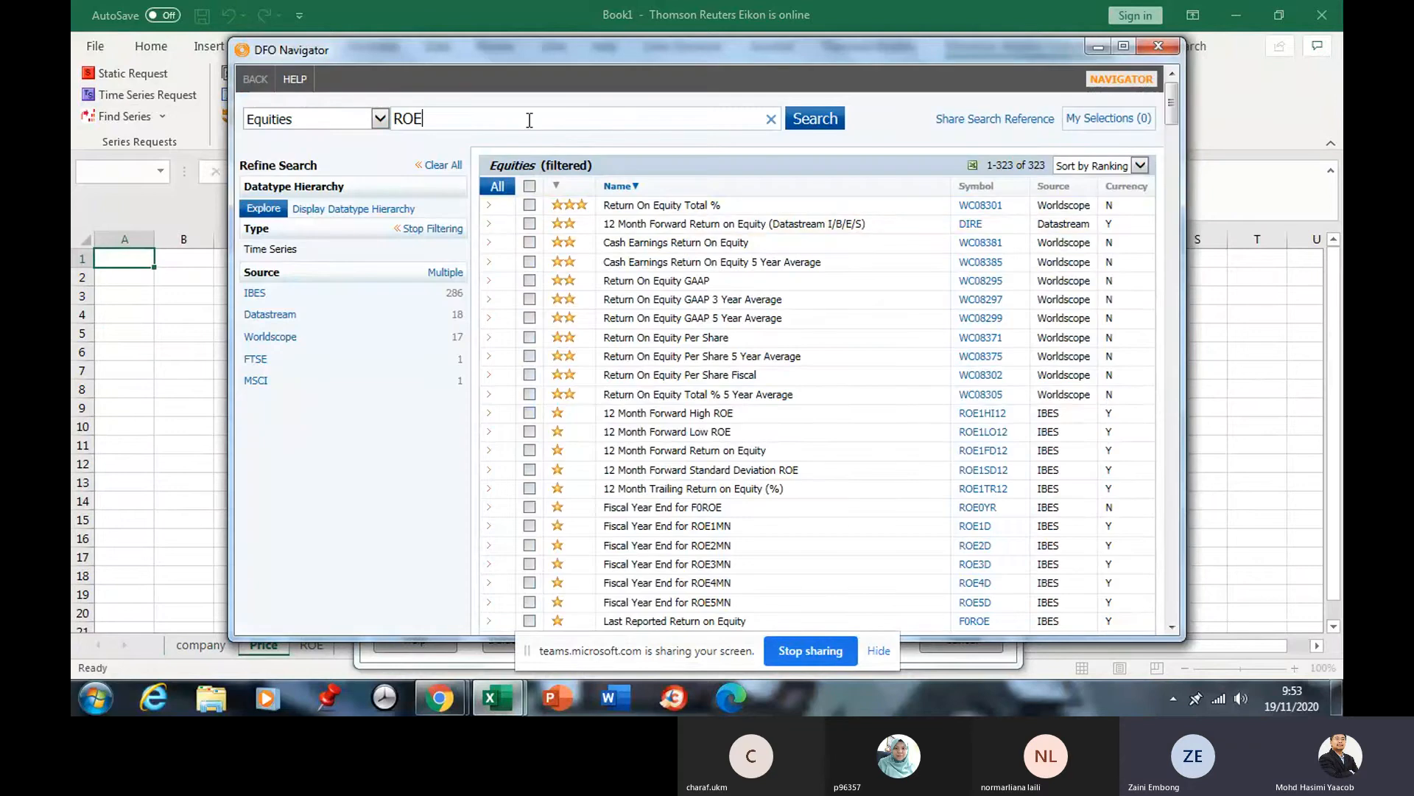
Search datatypes for 'price' and use Price - Trade (P) in the request.
key(ctrl+a)
text(price)
click(800, 124)
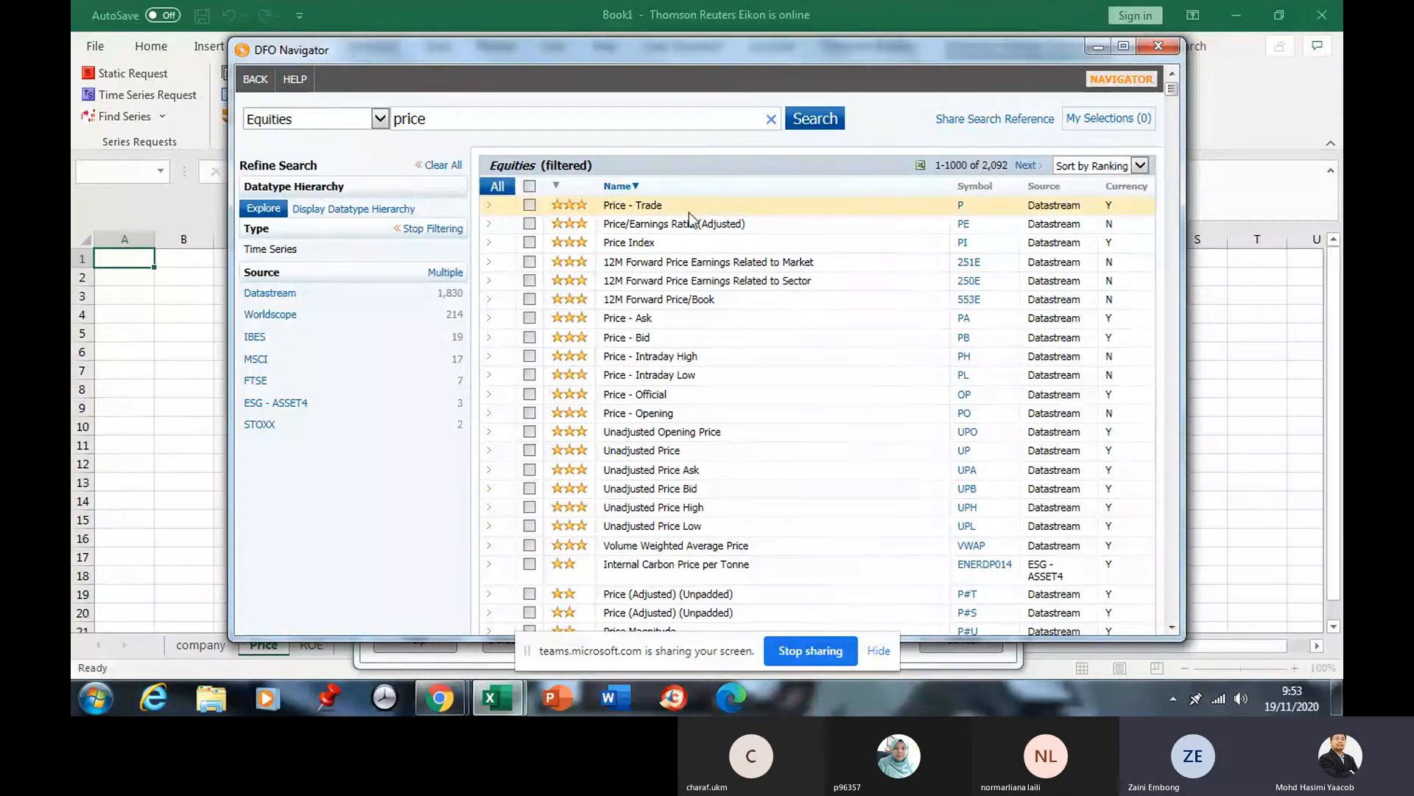
click(529, 206)
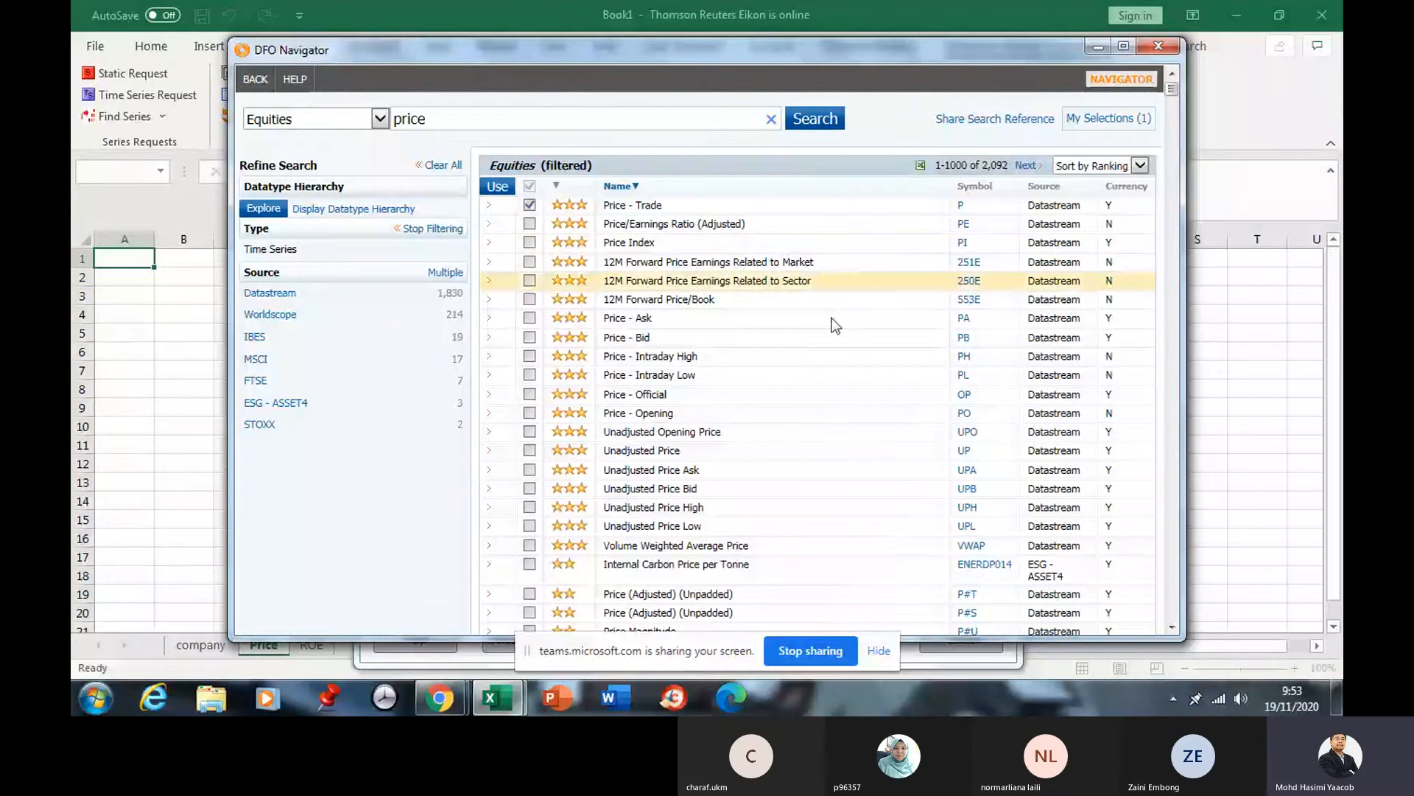
click(499, 187)
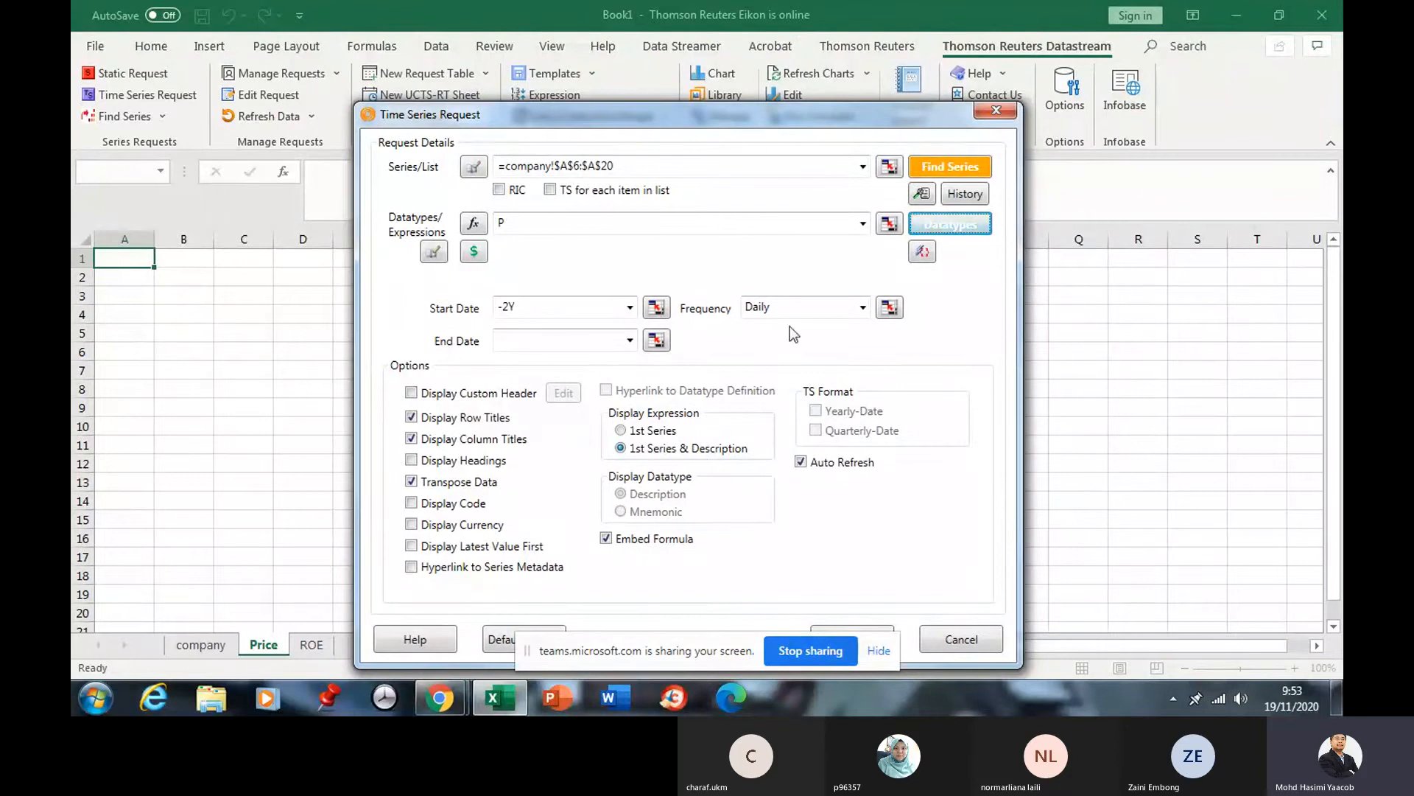
Submit the price request, widen column A for full company names, and check prices in C2:F2.
drag(744, 115, 727, 59)
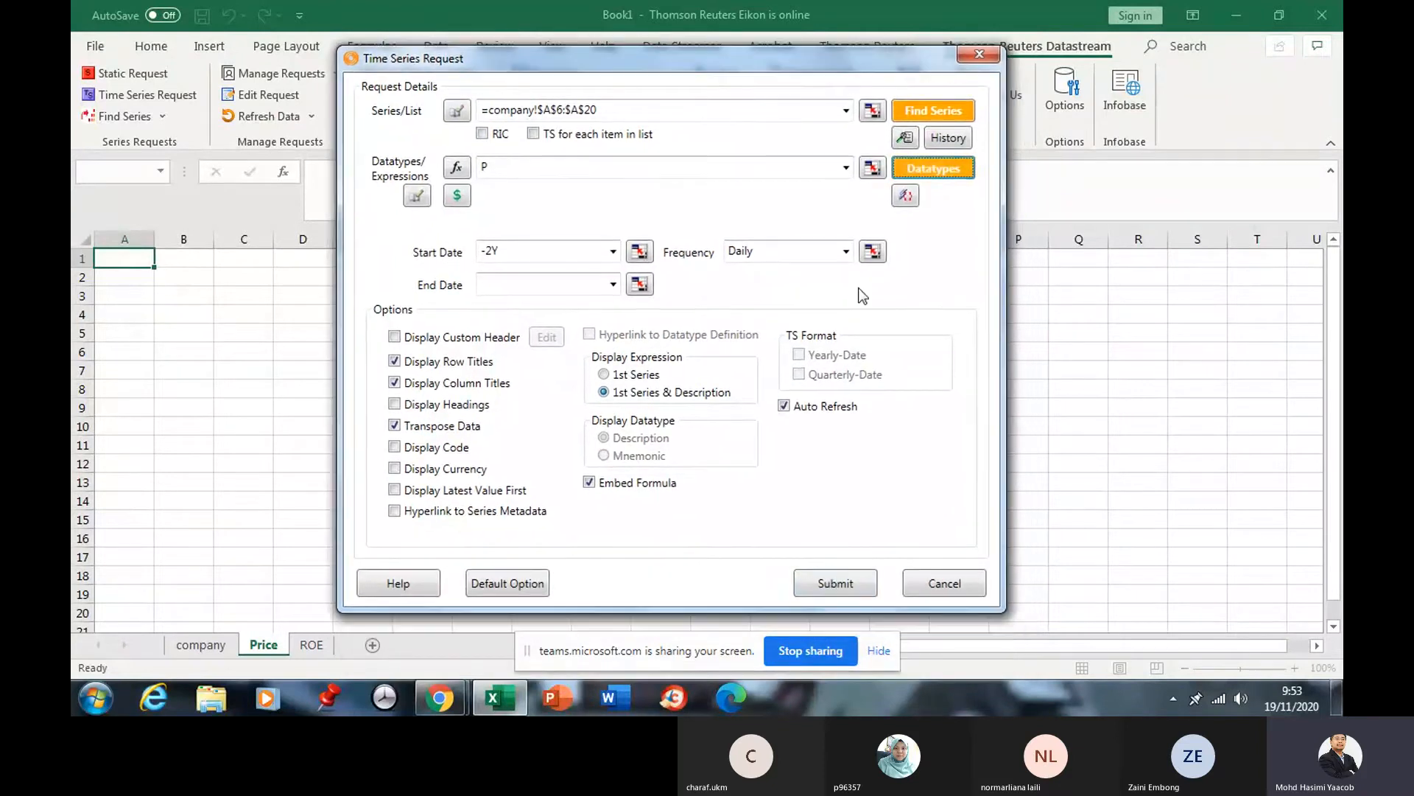
click(834, 583)
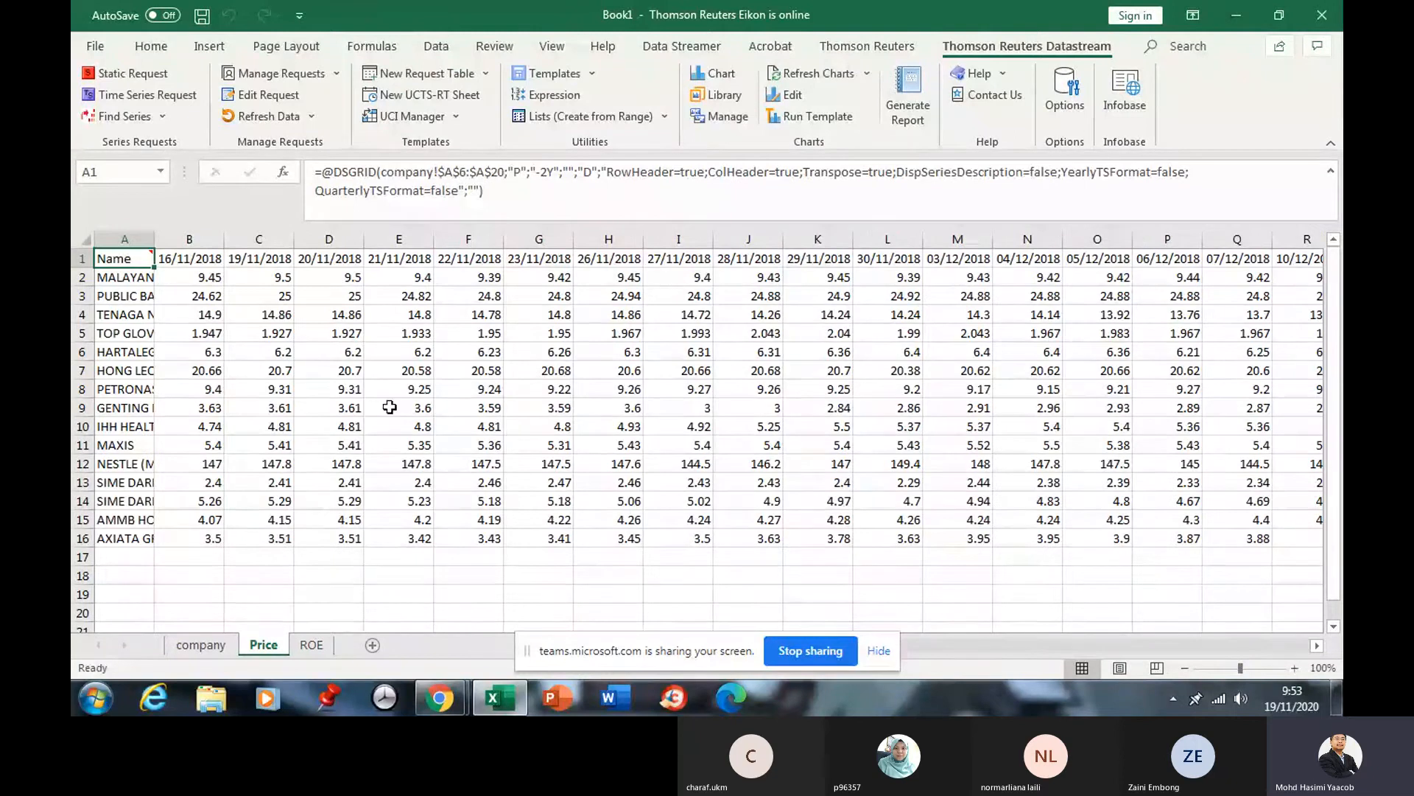
drag(154, 237, 279, 244)
drag(166, 275, 161, 537)
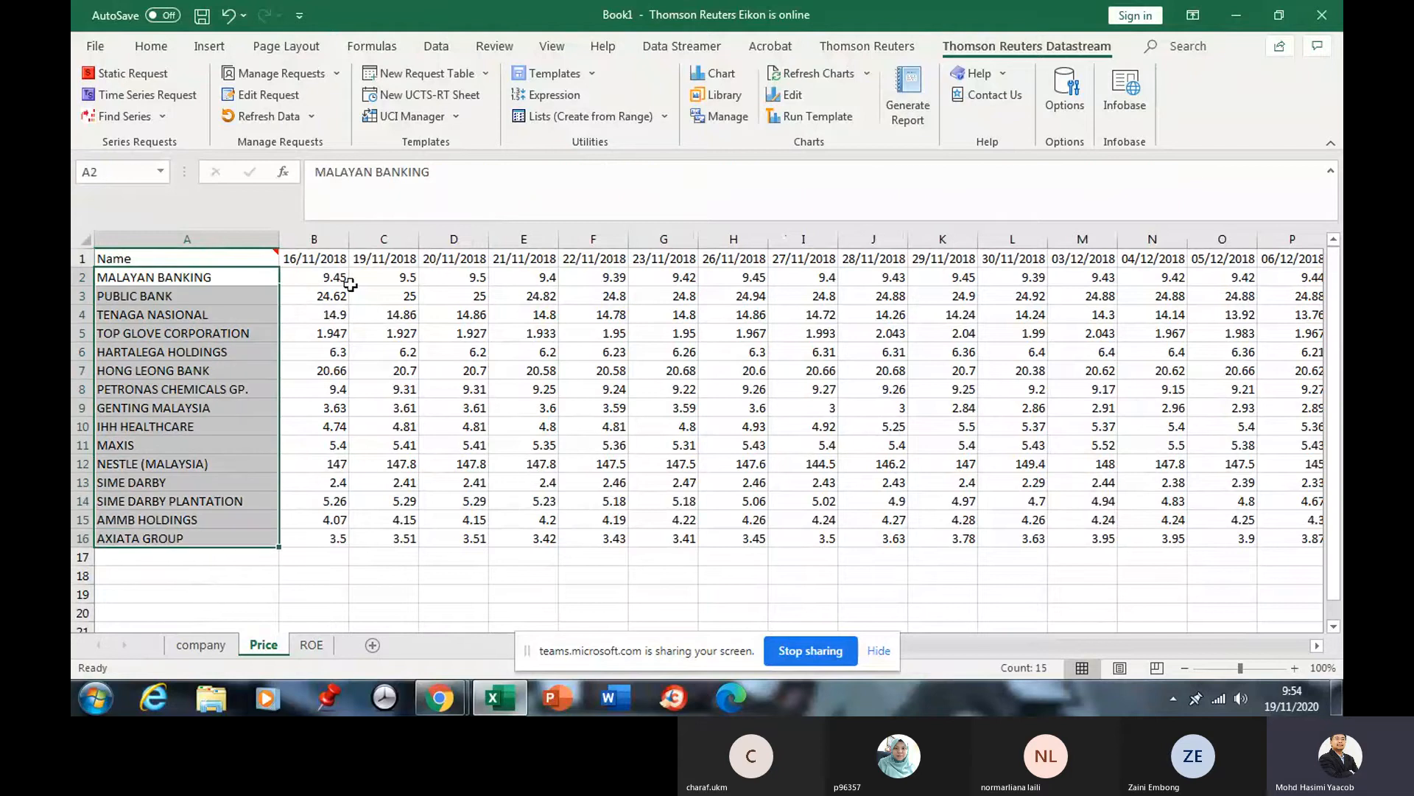
click(379, 279)
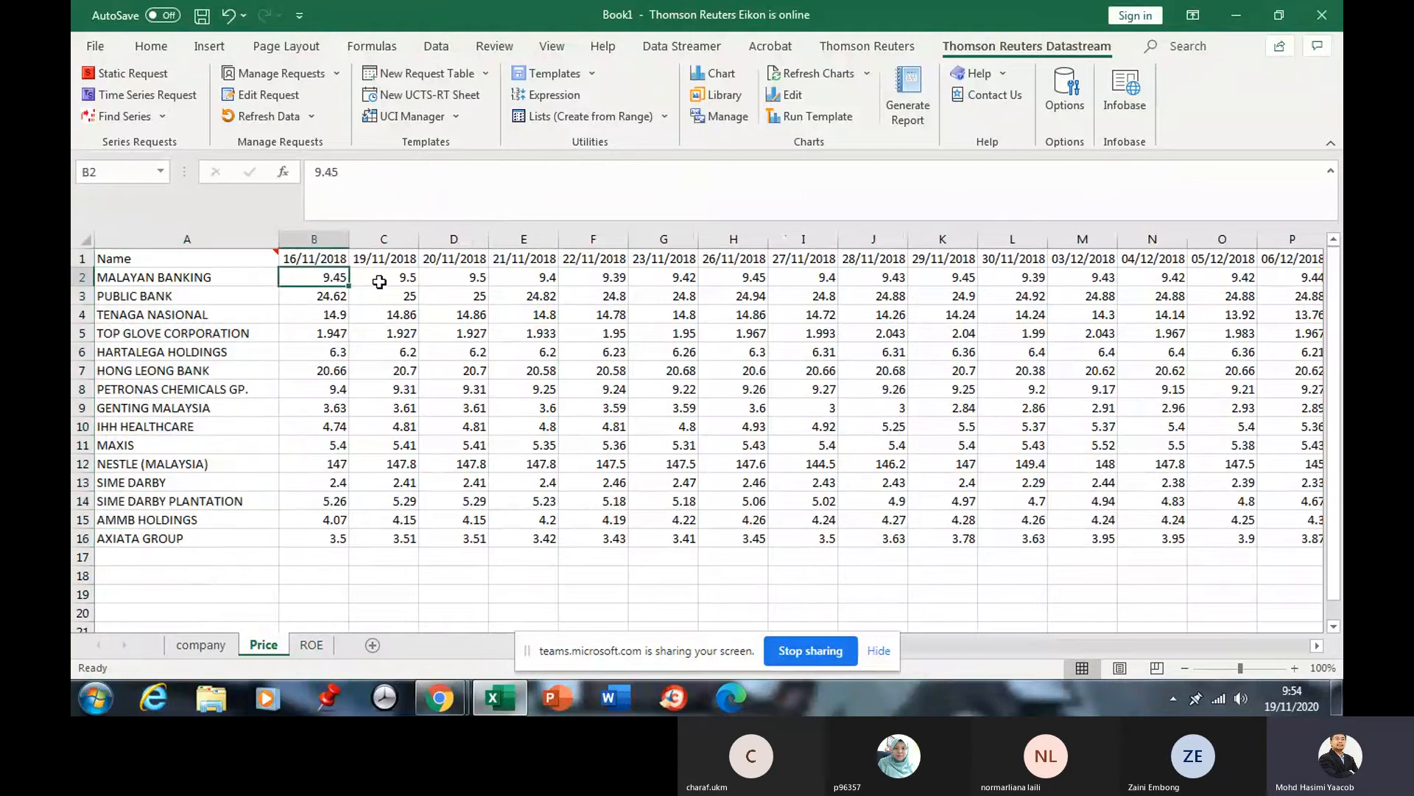
click(464, 277)
click(520, 278)
click(600, 282)
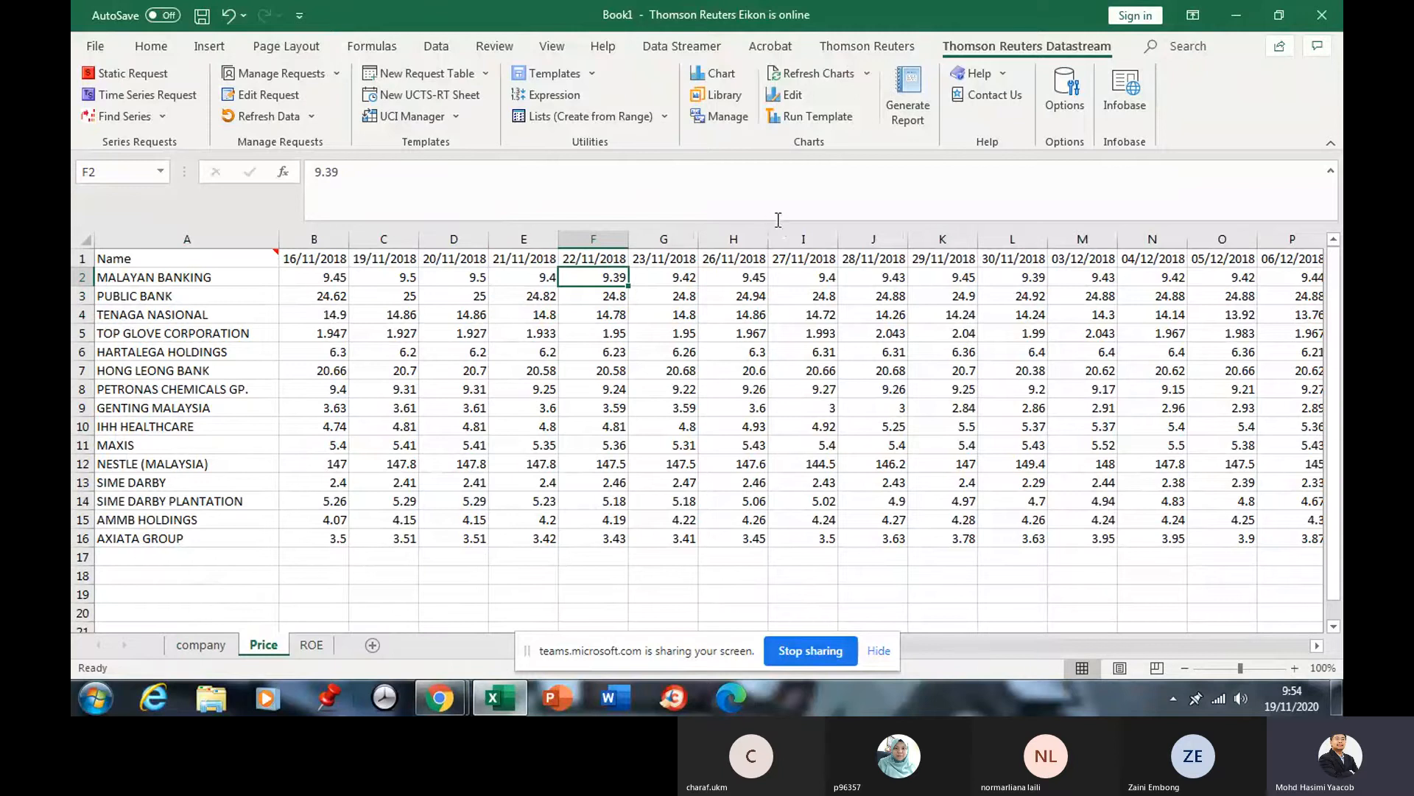
Add Sheet4 after Price and start a Static Request with the Find Series navigator.
click(371, 645)
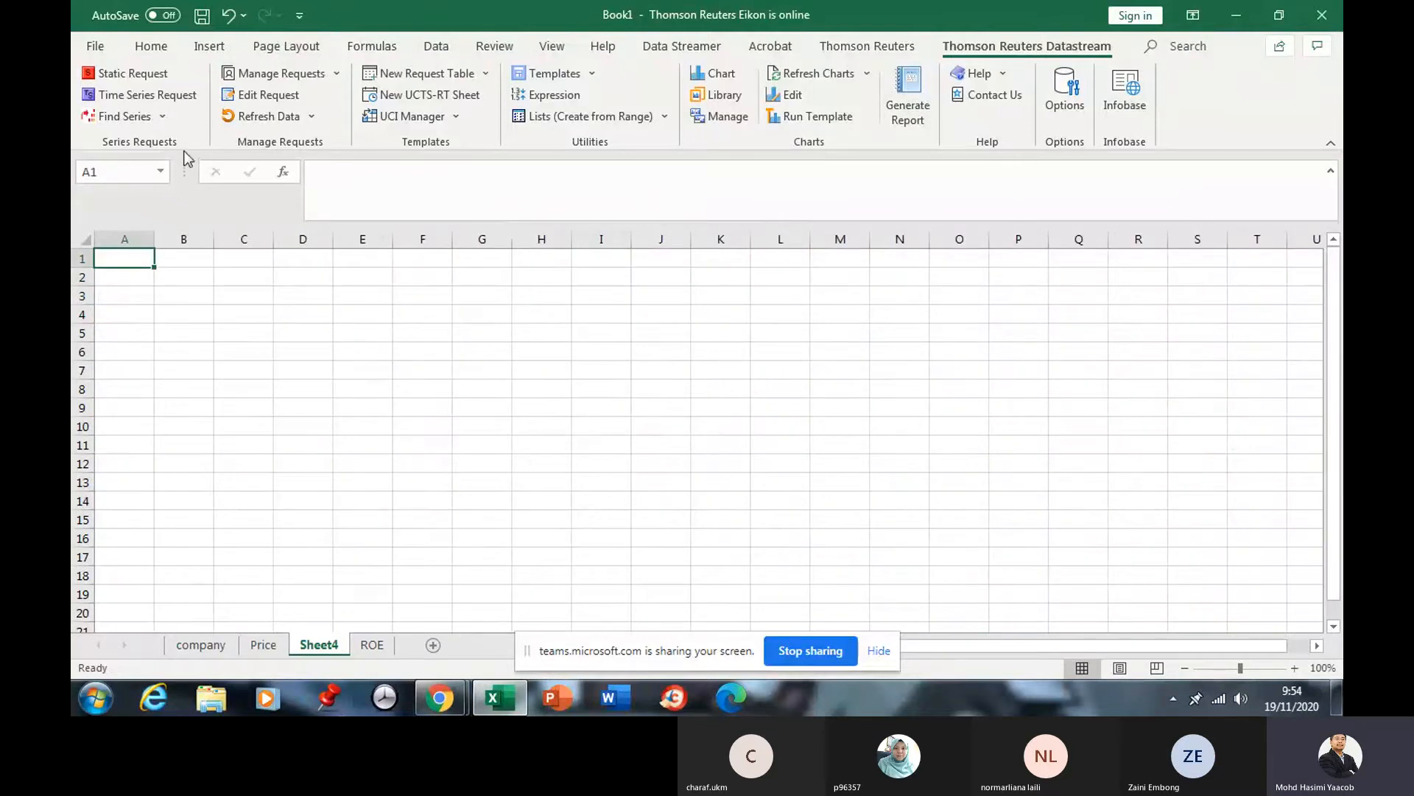
click(148, 77)
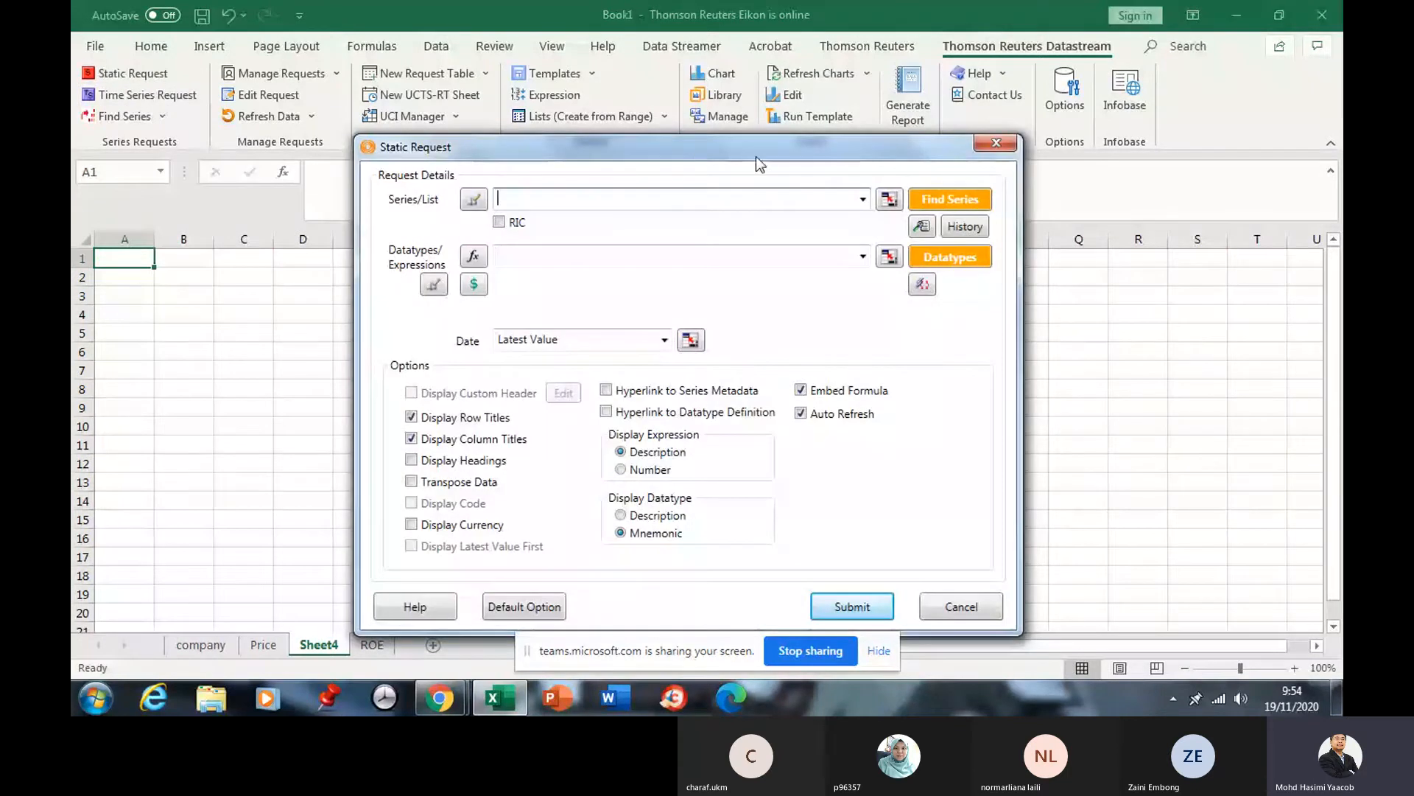
click(938, 193)
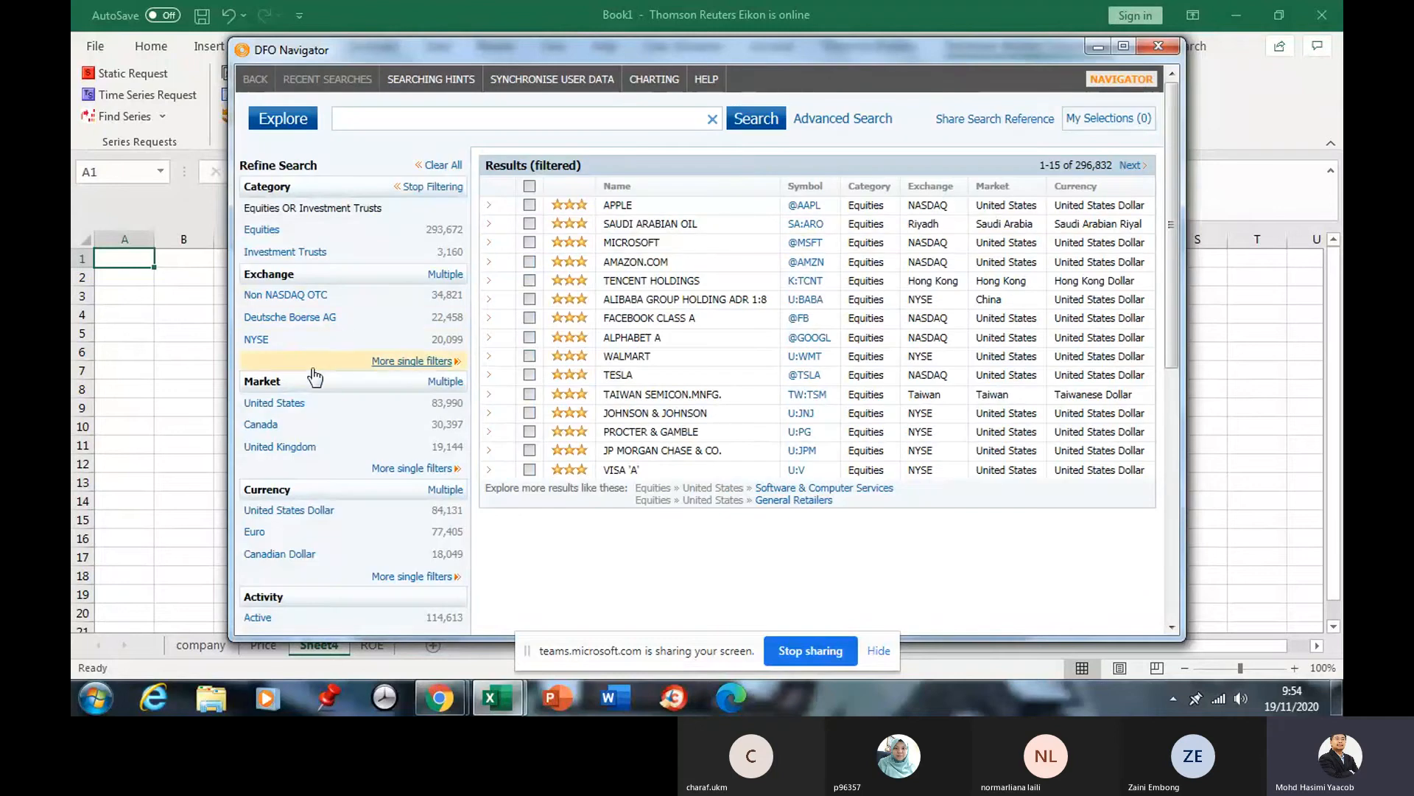
Tick Malaysia in the full market filter list and apply Only Selected.
click(442, 381)
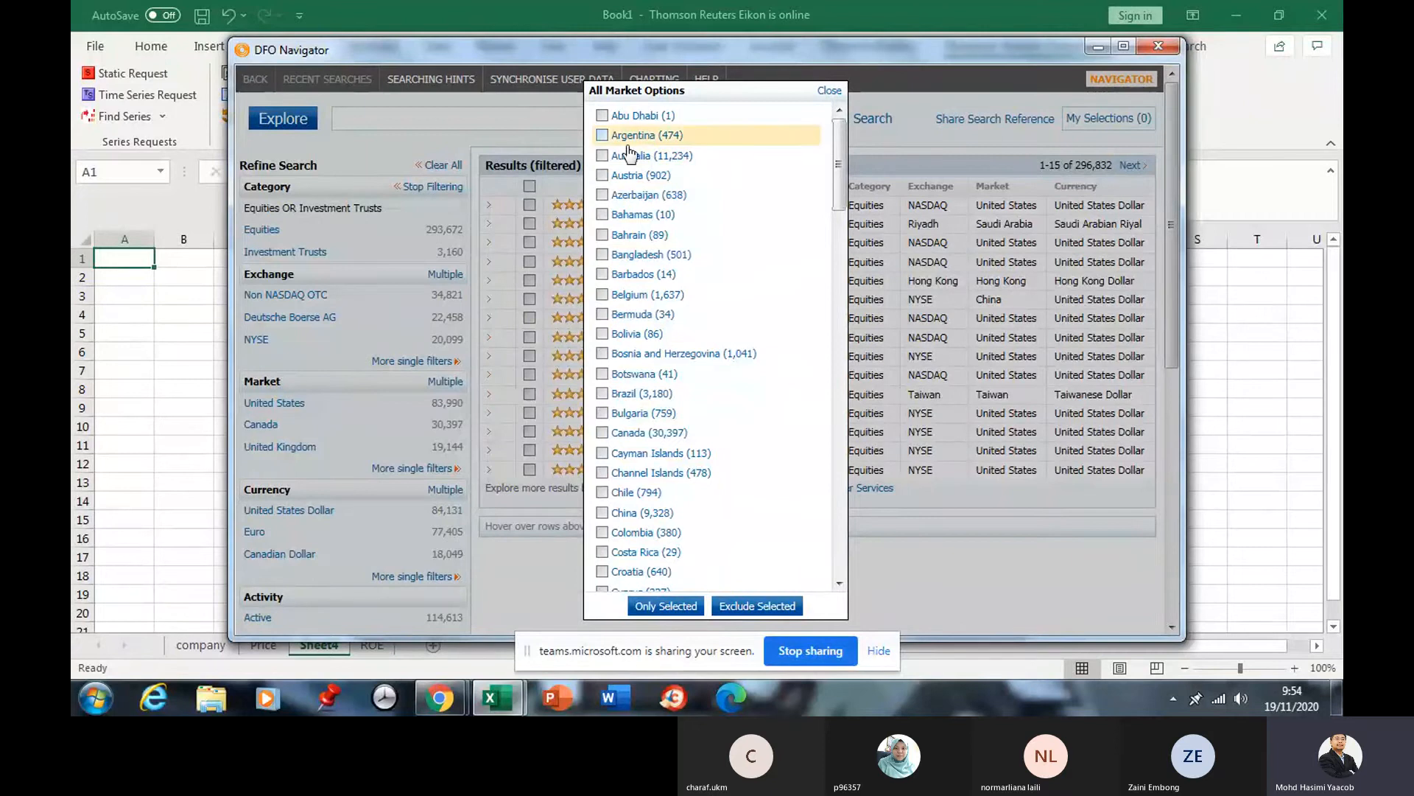
scroll(622, 148, down, 2)
scroll(621, 224, down, 20)
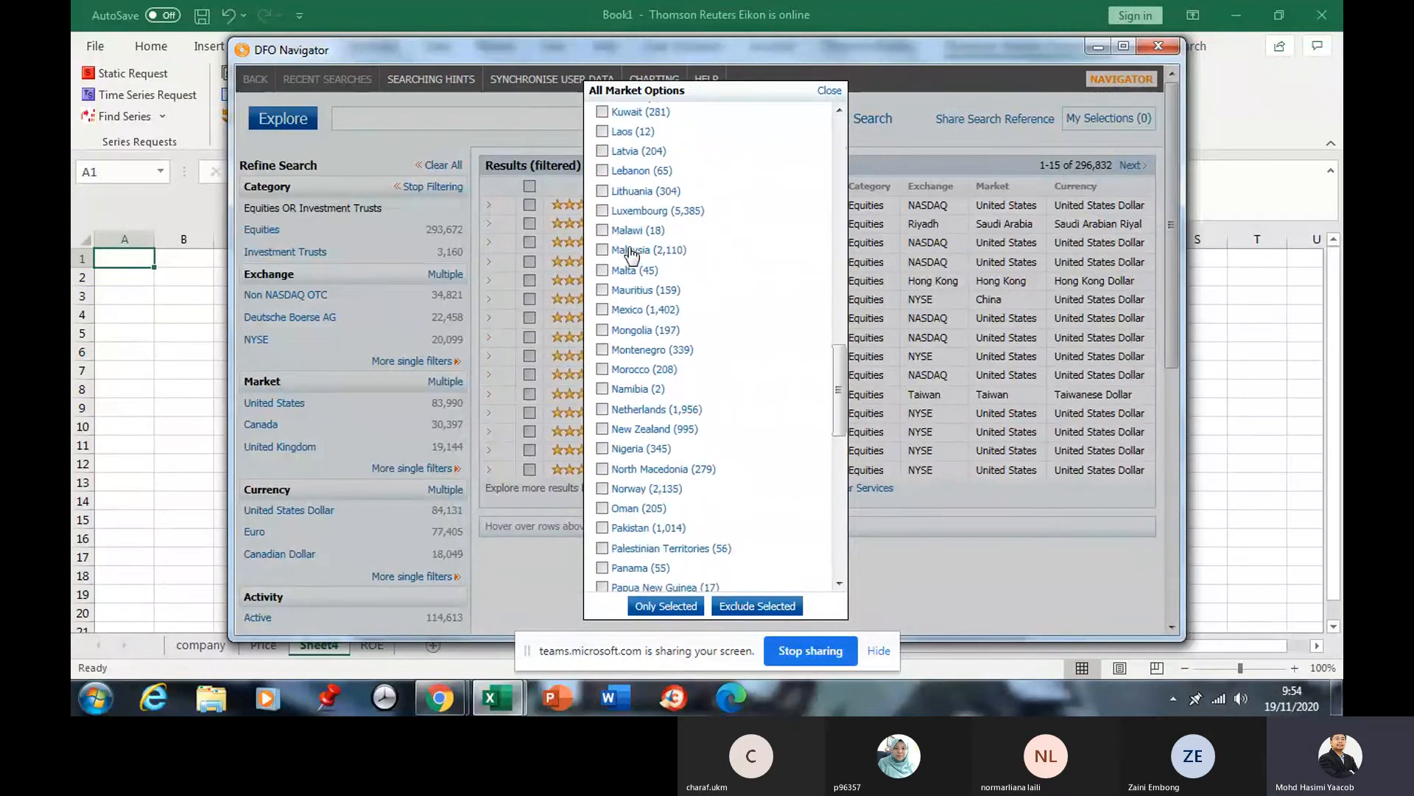
scroll(631, 252, down, 5)
scroll(632, 253, up, 8)
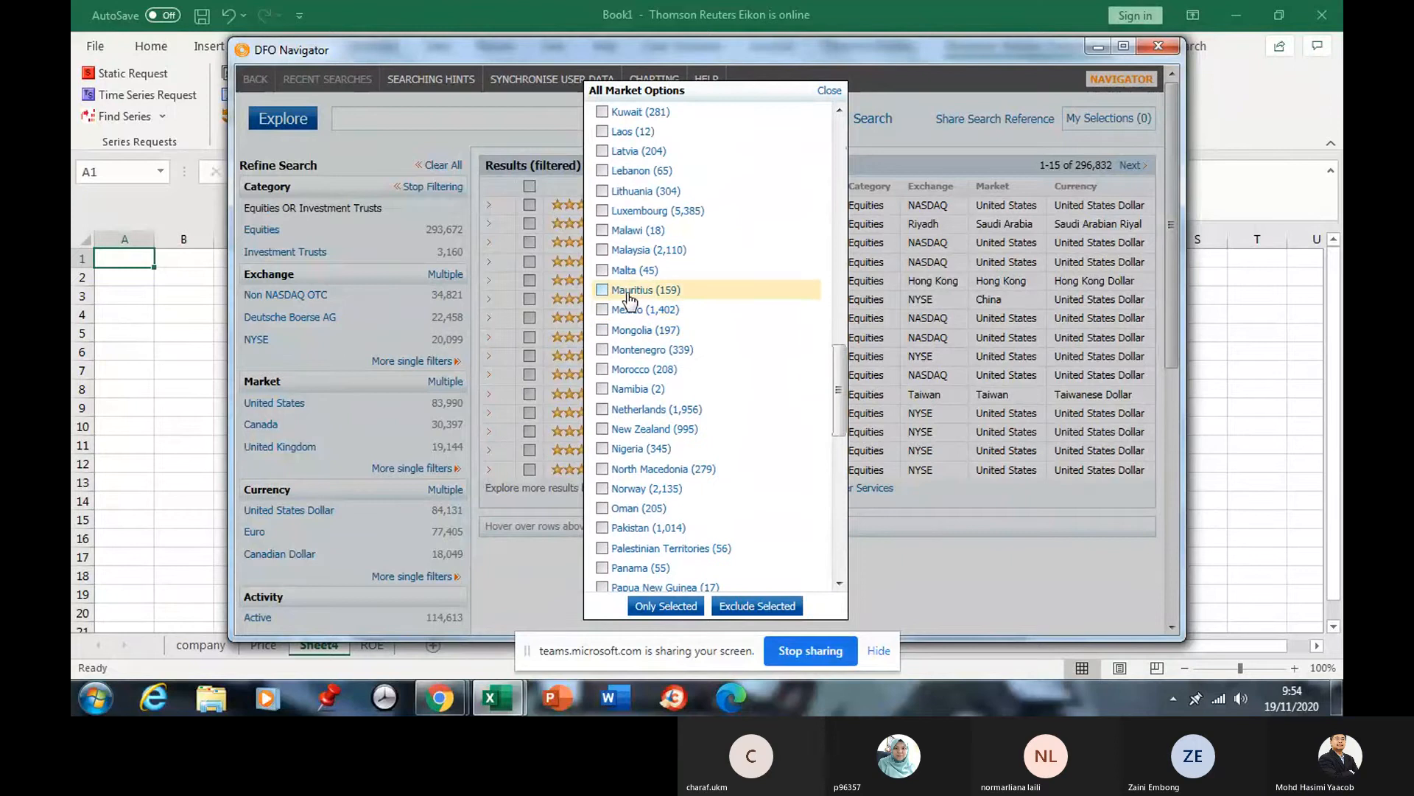
click(604, 251)
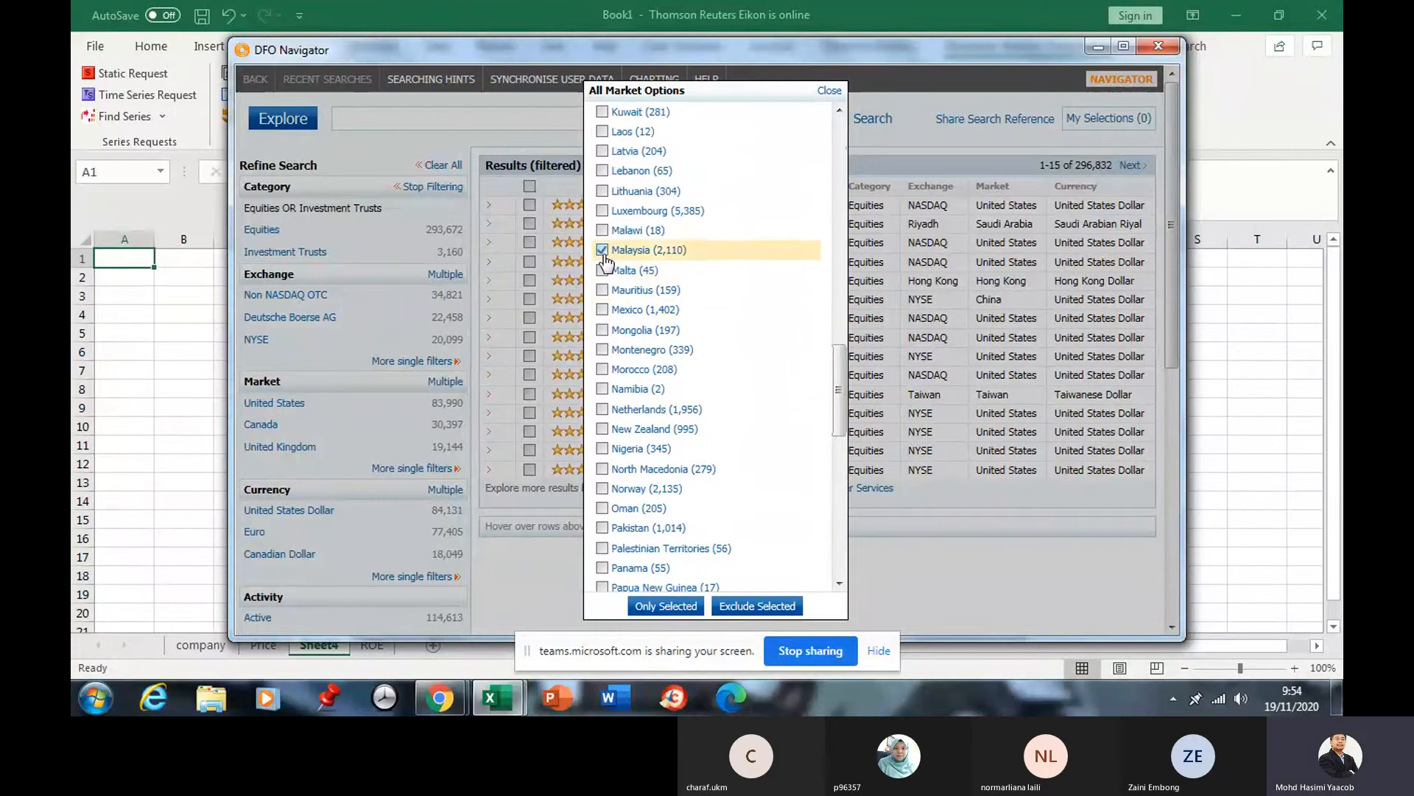
click(668, 605)
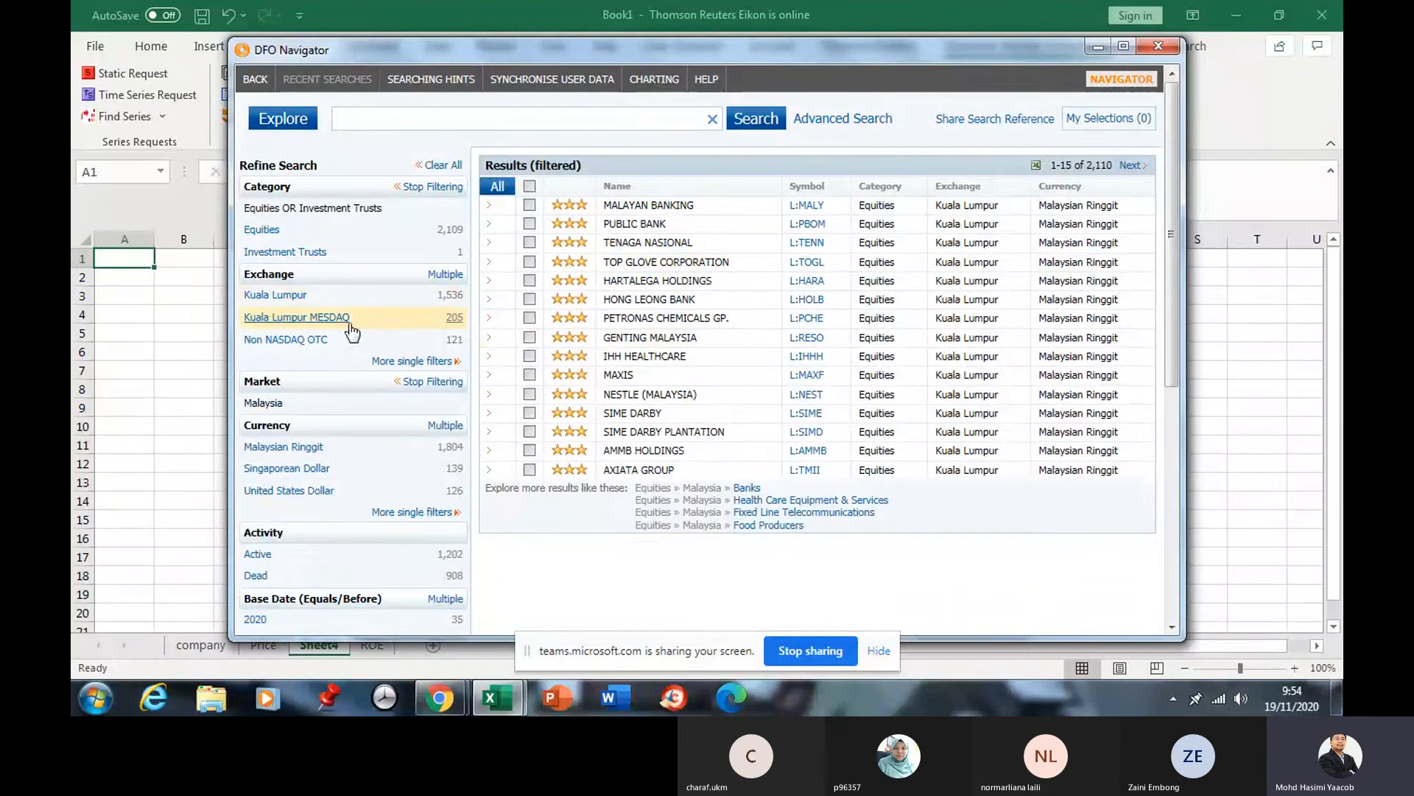
Scroll through the filters and results to review the Malaysian-only series.
scroll(368, 486, down, 3)
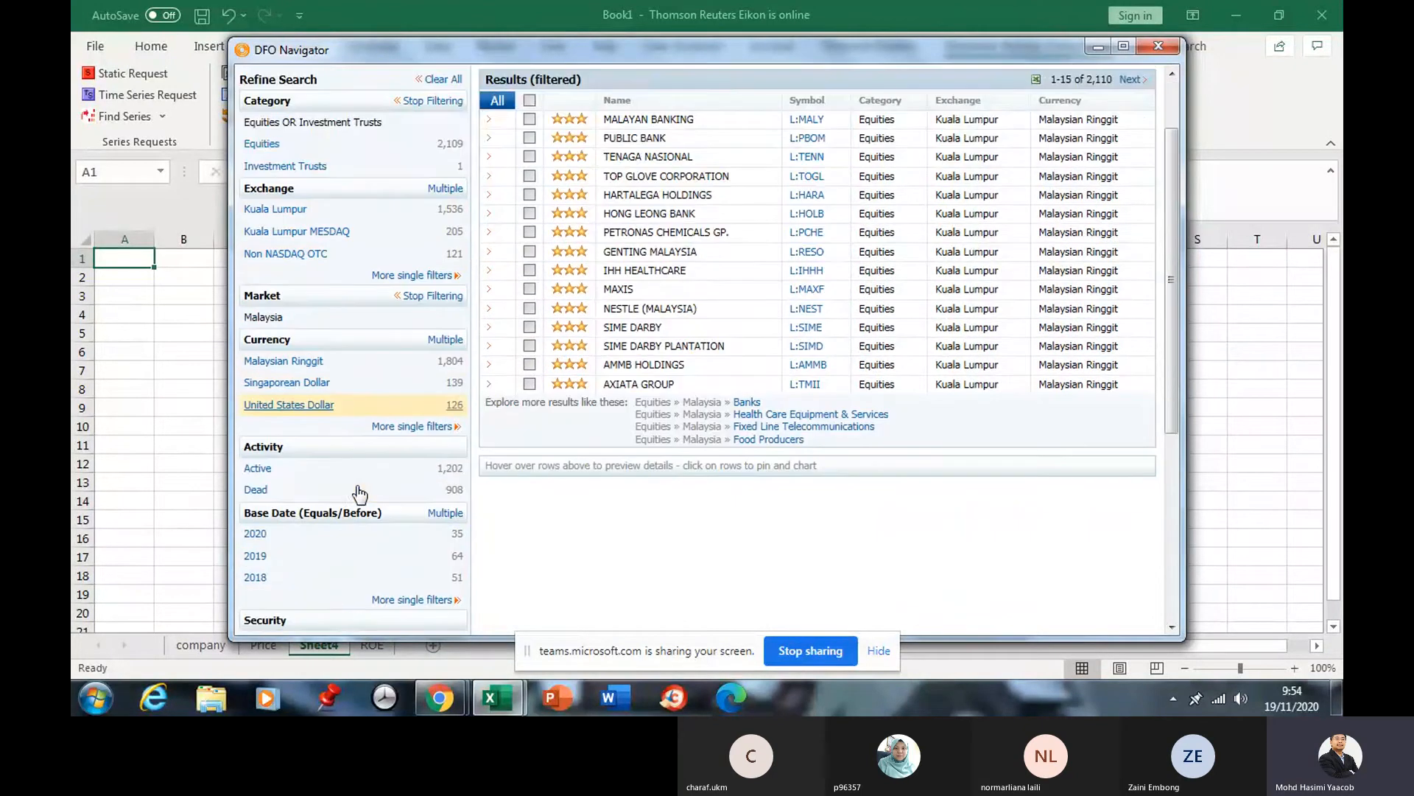
scroll(361, 492, down, 4)
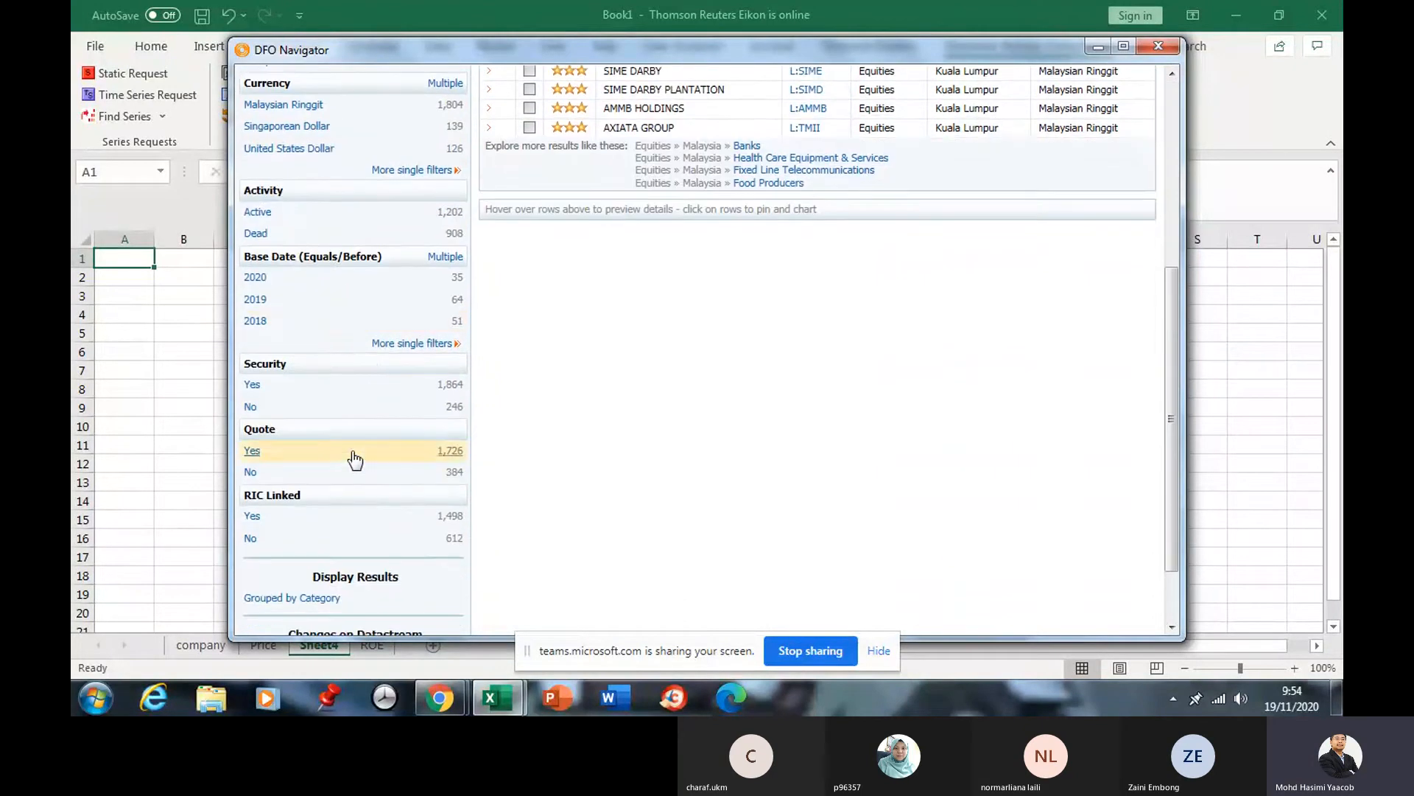
scroll(358, 442, up, 5)
scroll(359, 367, down, 6)
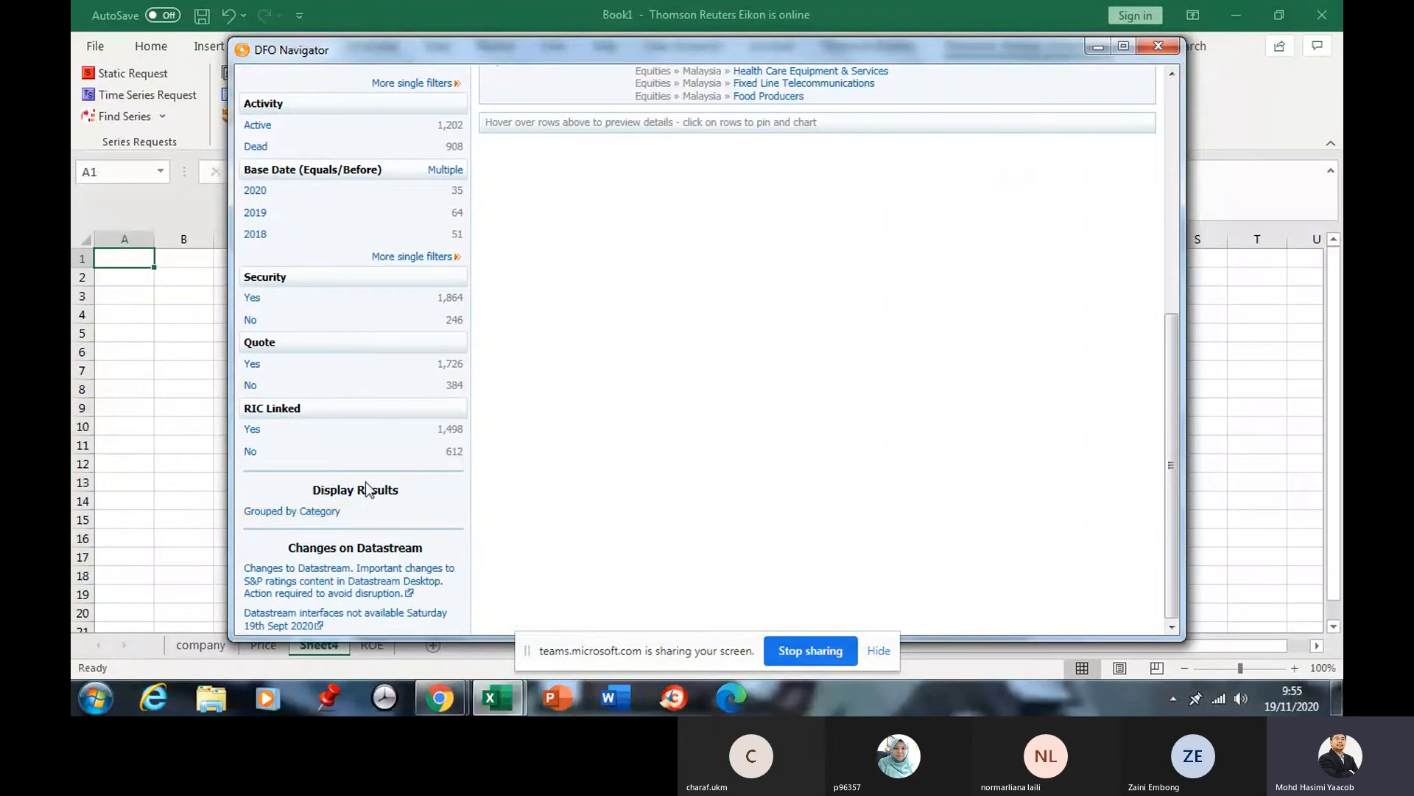
scroll(368, 467, up, 2)
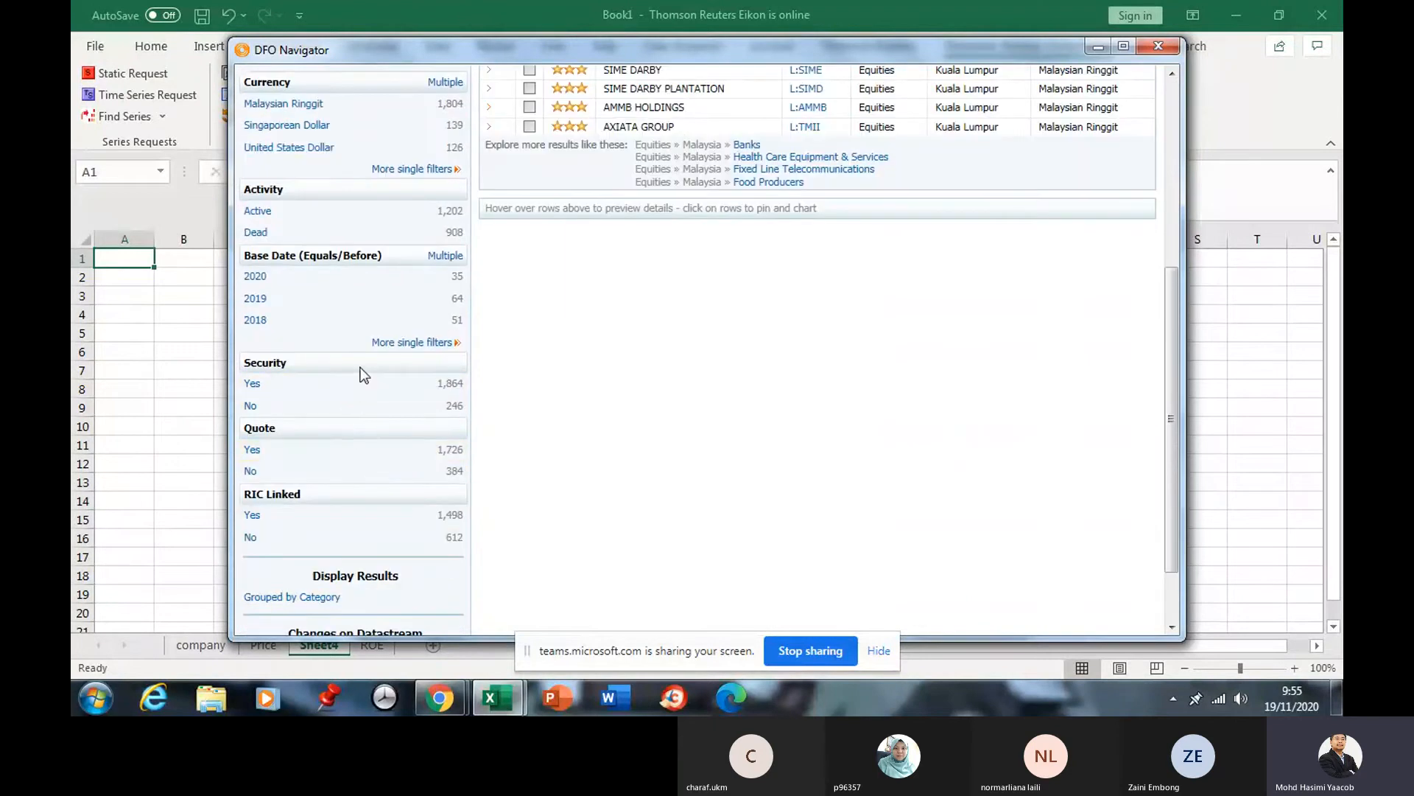
scroll(365, 368, up, 1)
scroll(374, 351, up, 1)
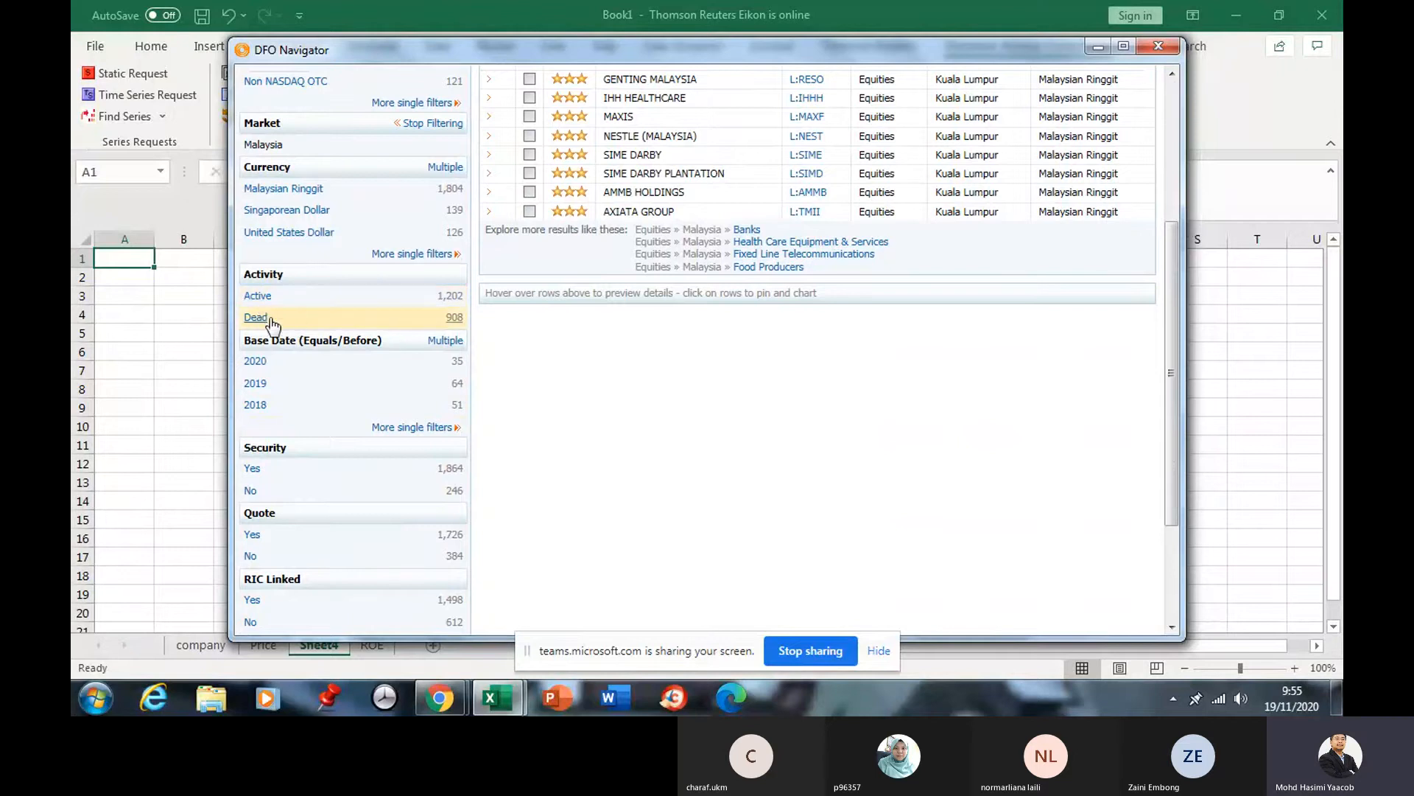
scroll(334, 322, up, 1)
scroll(339, 294, up, 2)
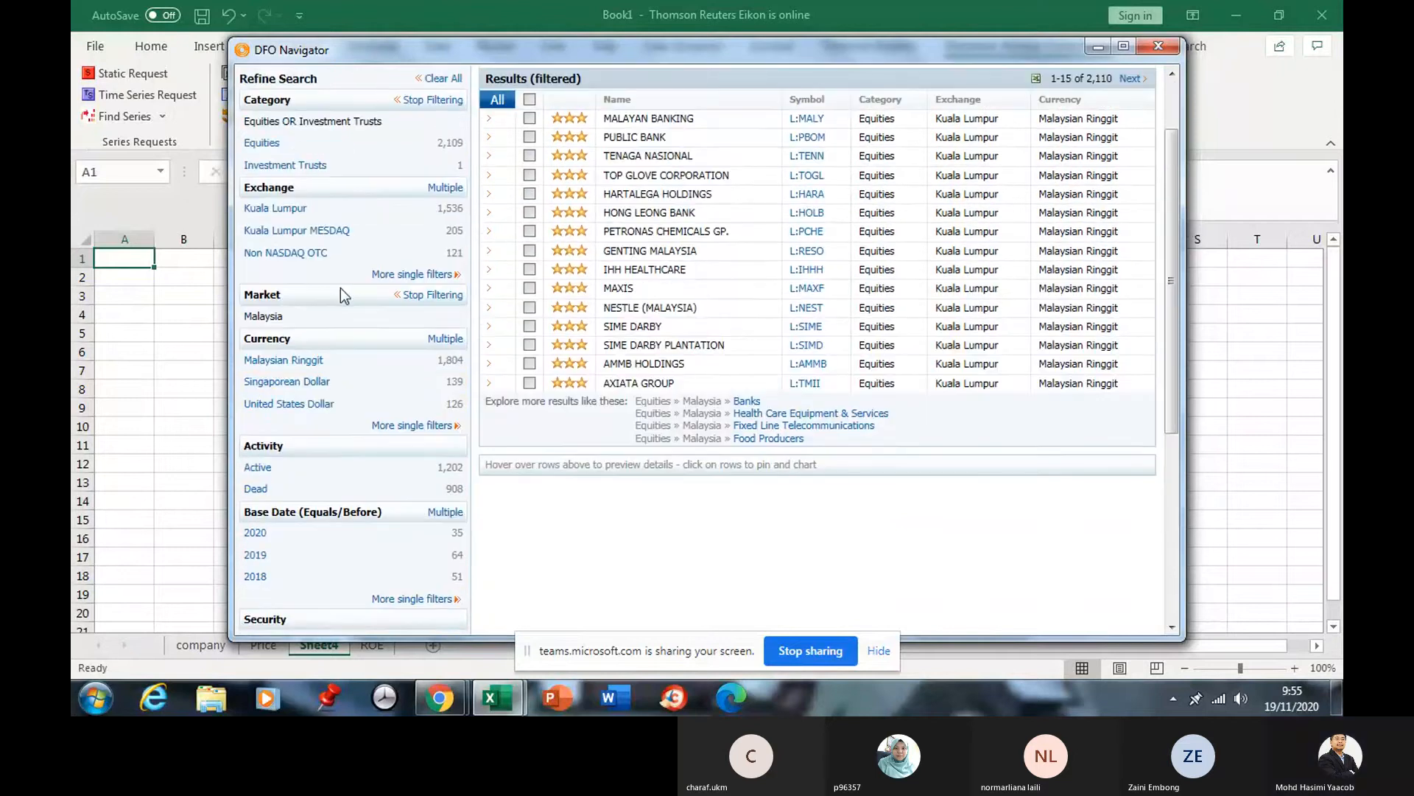
scroll(339, 280, up, 1)
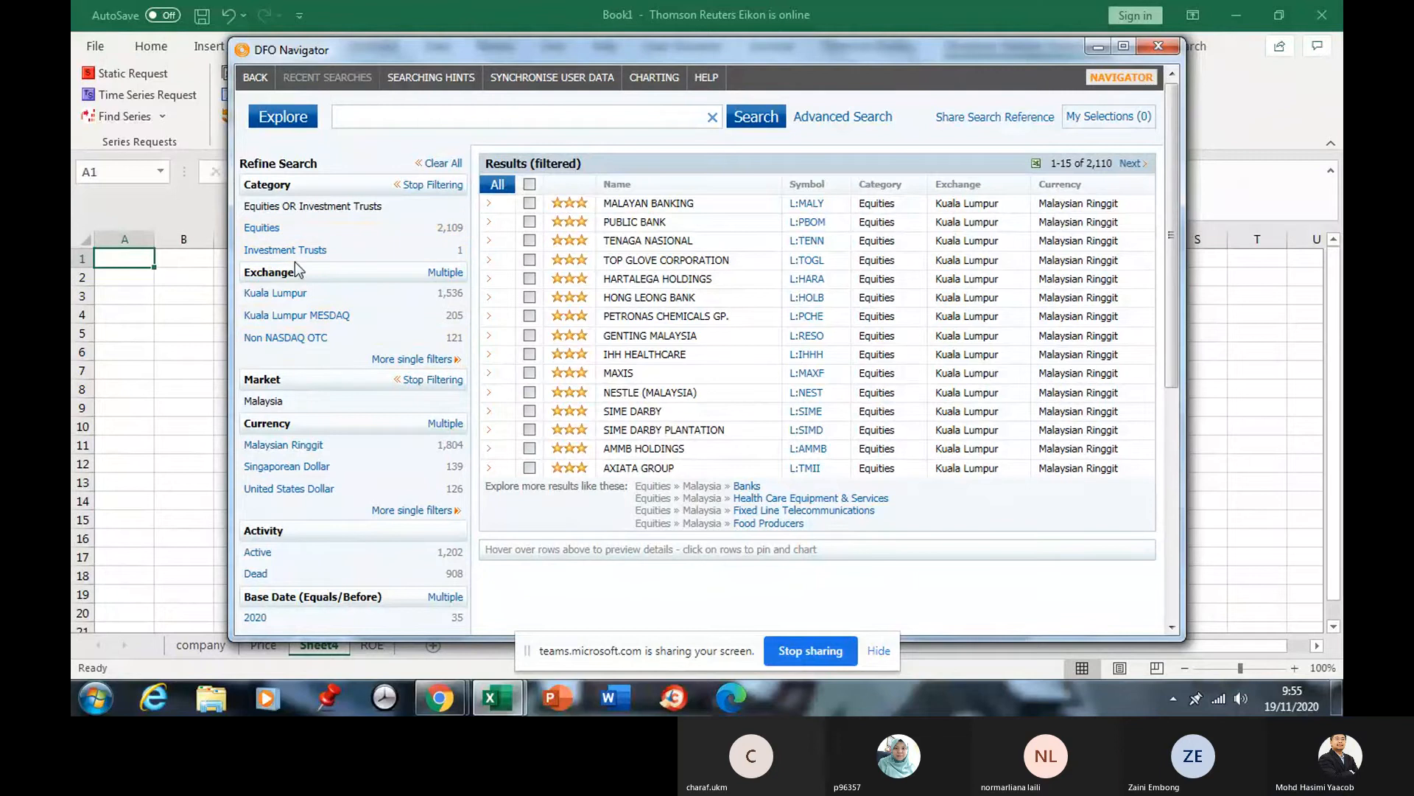
Close the All Exchange Options popup.
click(433, 359)
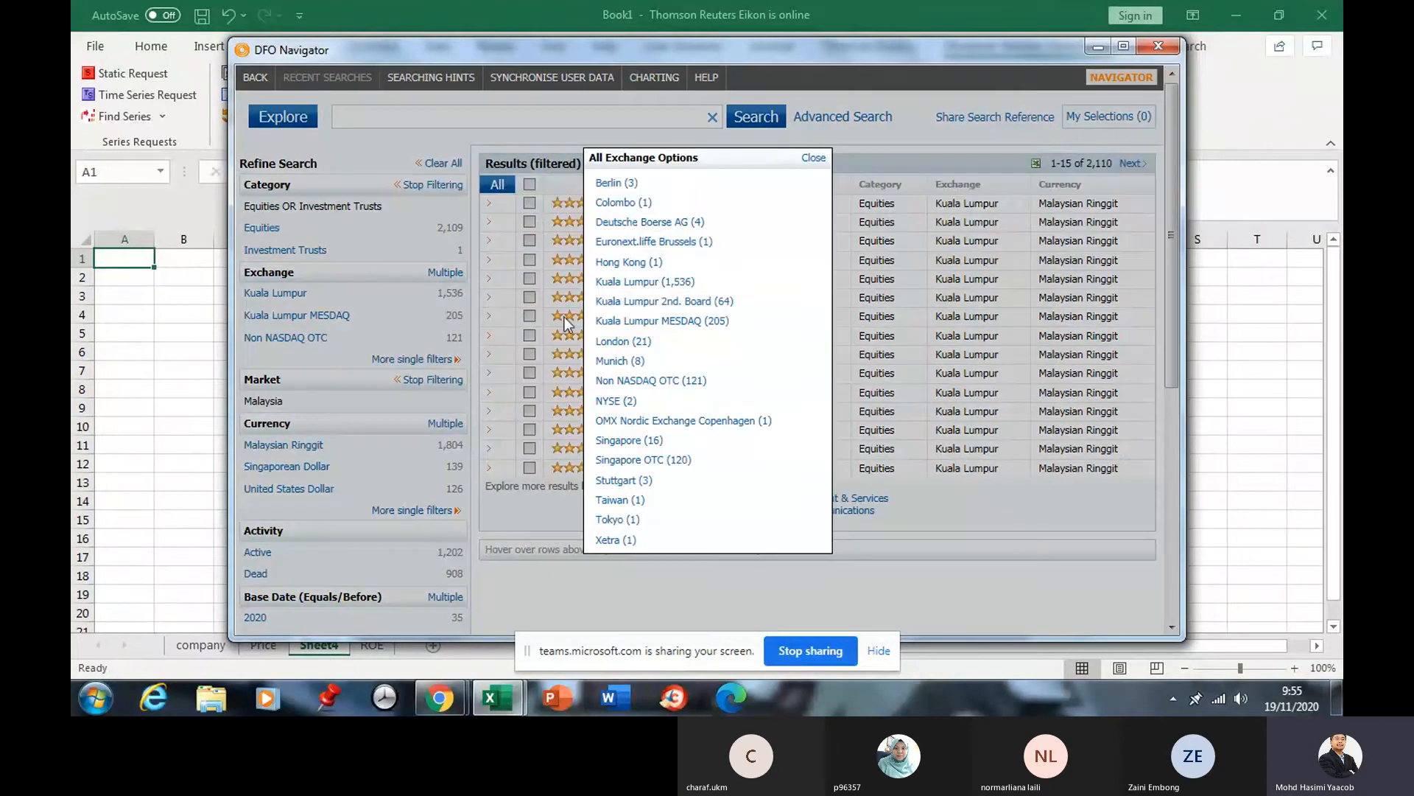
scroll(648, 262, down, 3)
scroll(649, 261, up, 3)
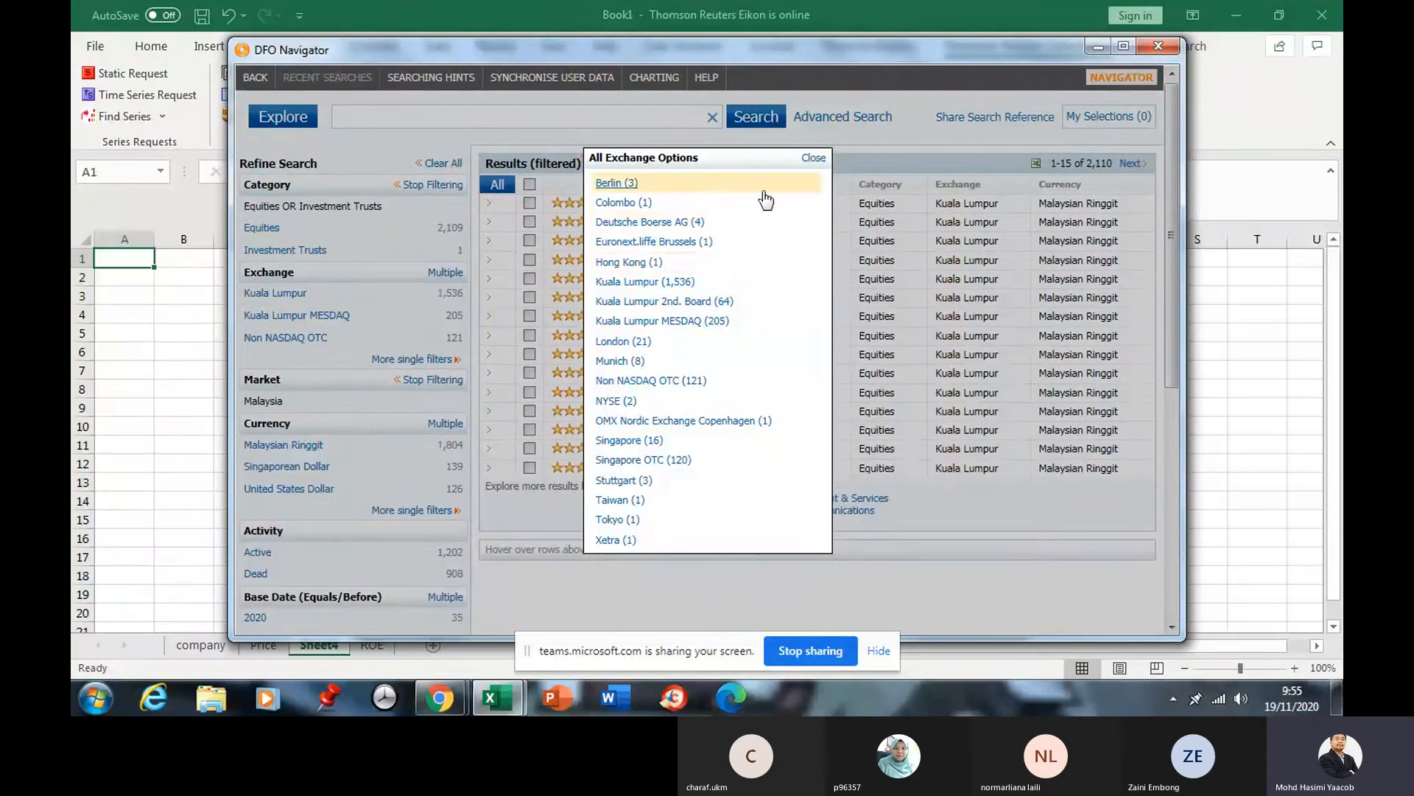
click(814, 156)
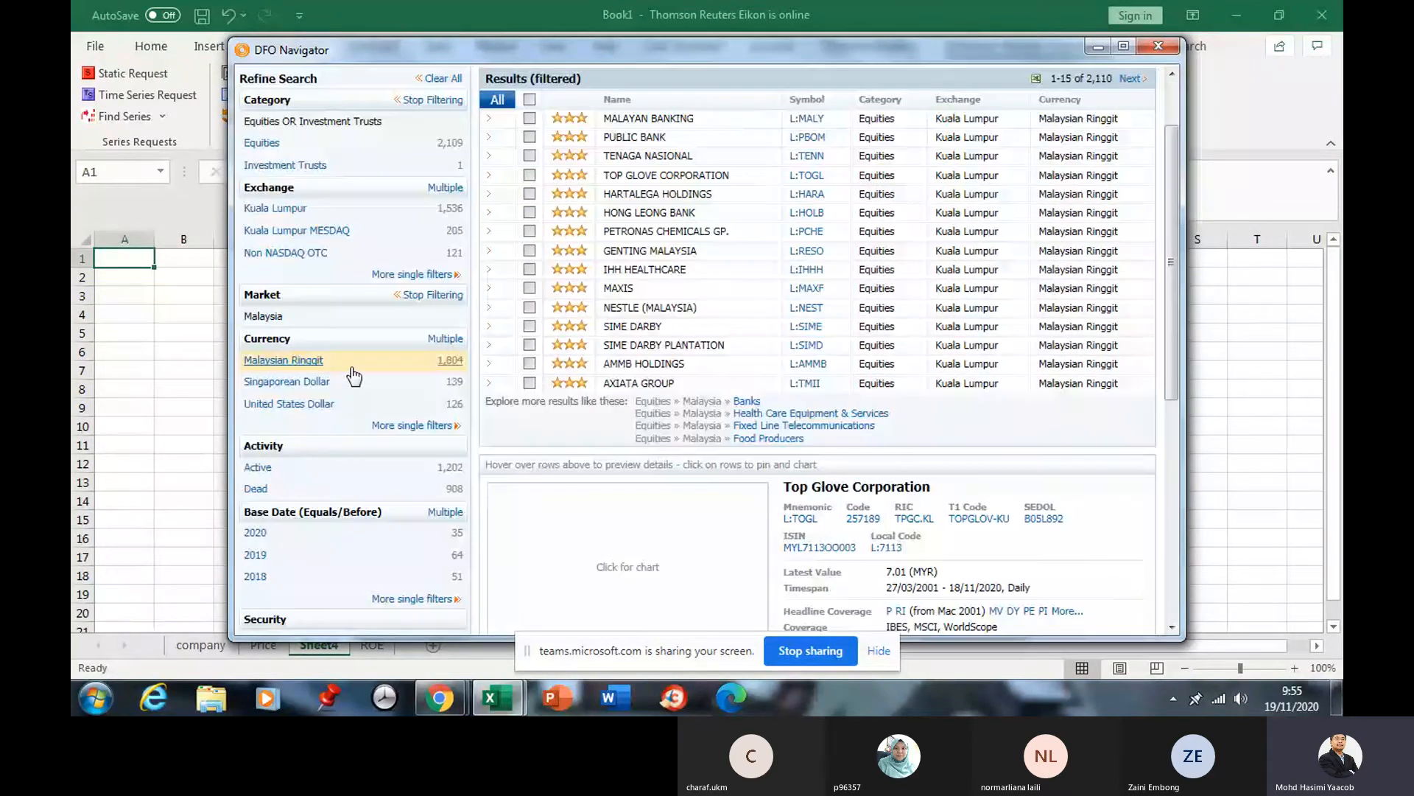
Scroll through the 2,110 Malaysian equity results and the Top Glove preview.
scroll(353, 374, down, 3)
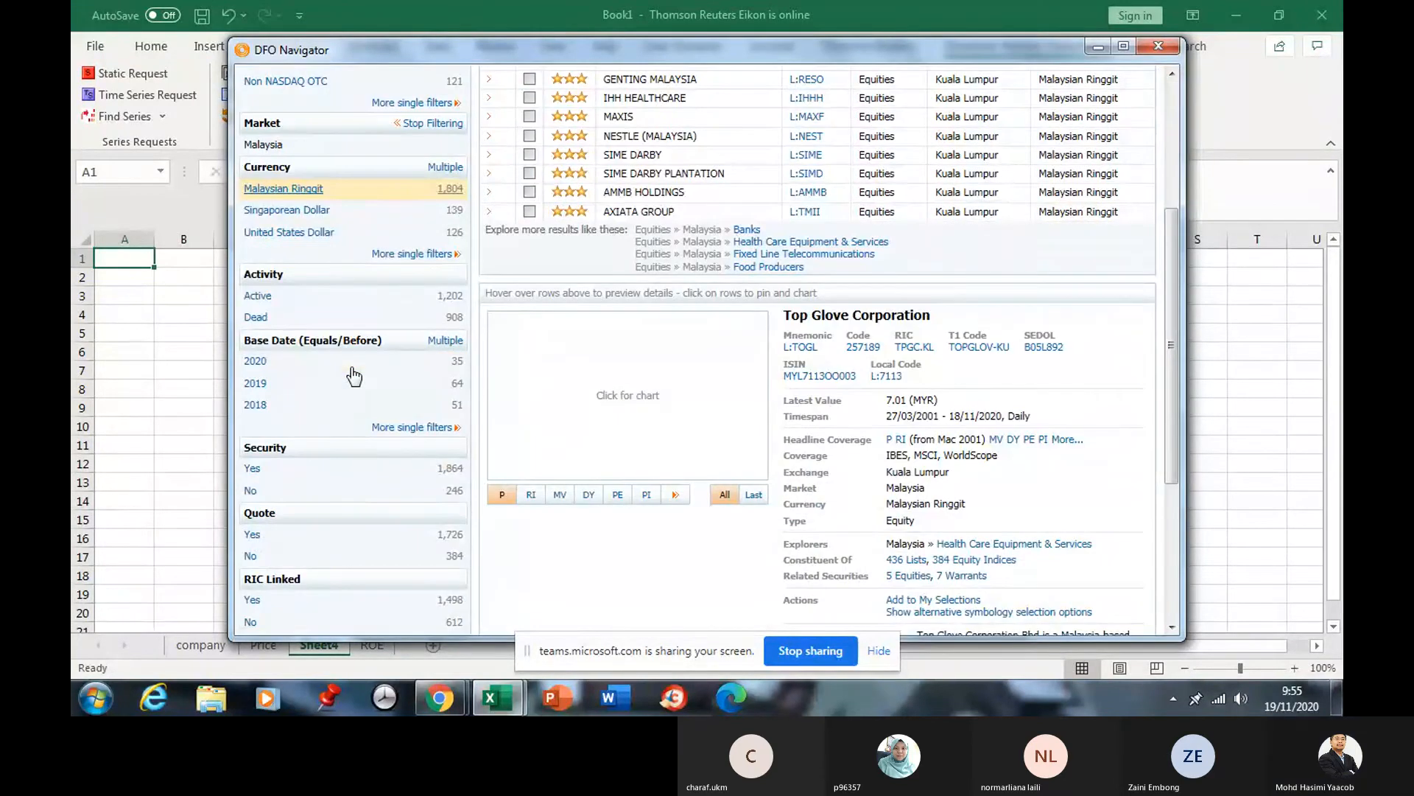
scroll(352, 375, down, 1)
scroll(350, 367, down, 1)
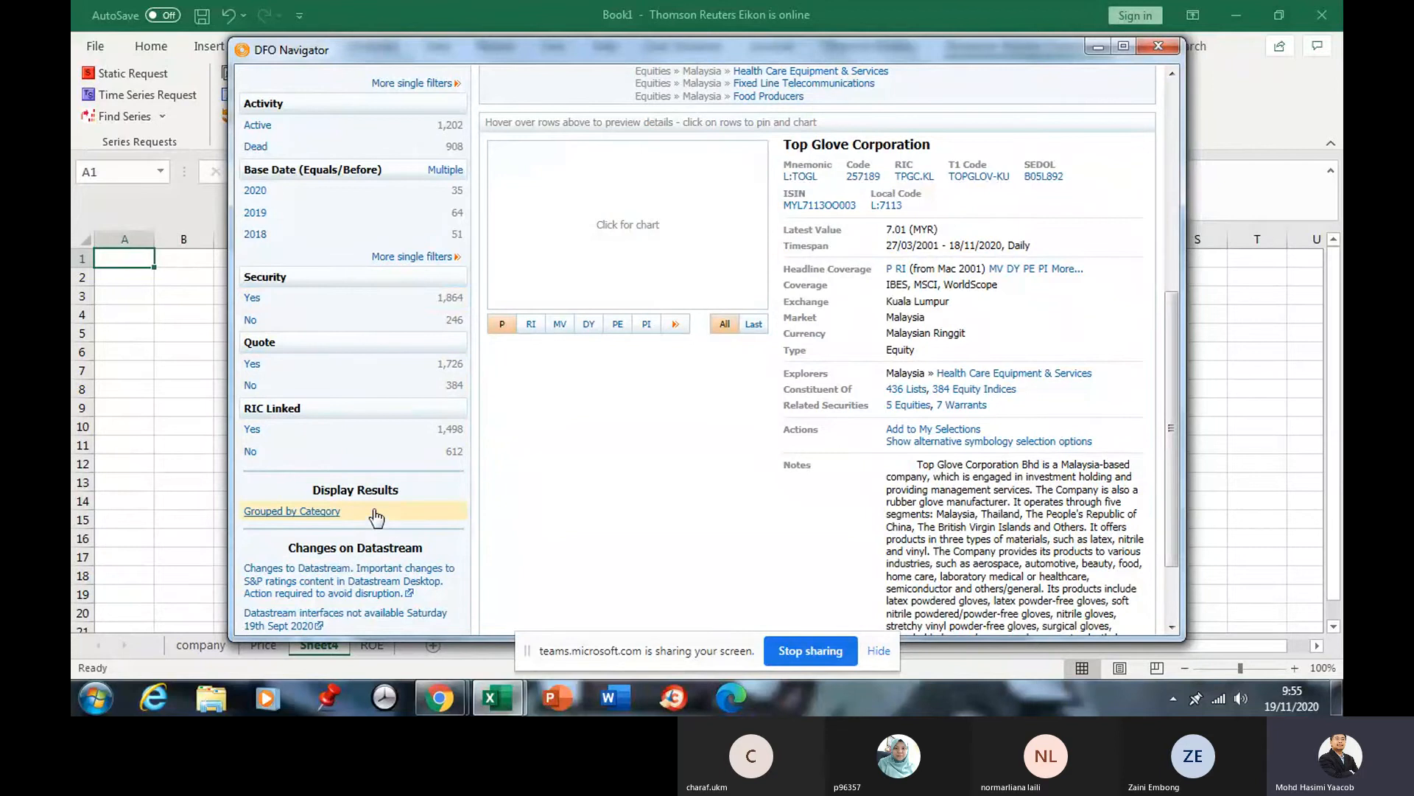
scroll(376, 516, down, 1)
scroll(393, 429, up, 4)
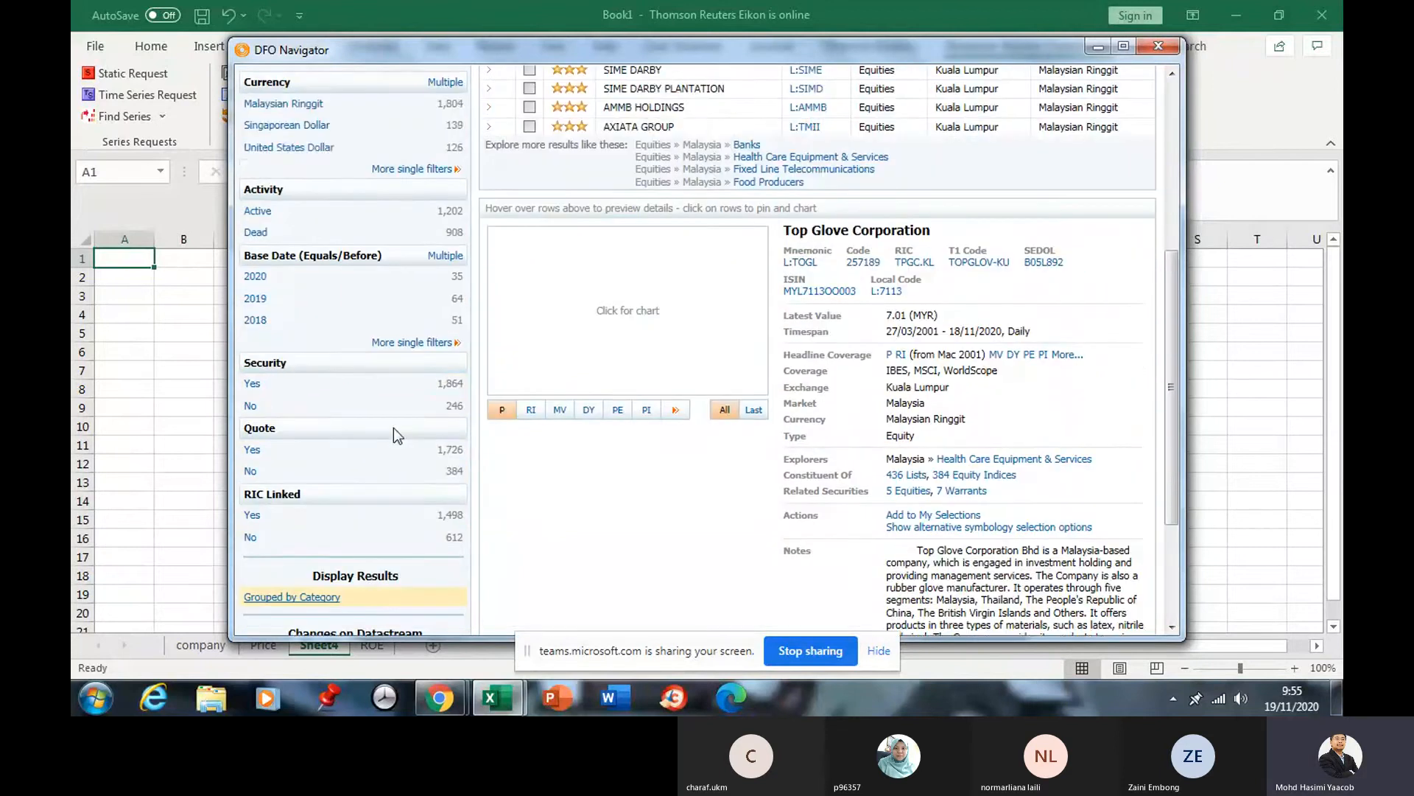
scroll(393, 428, up, 2)
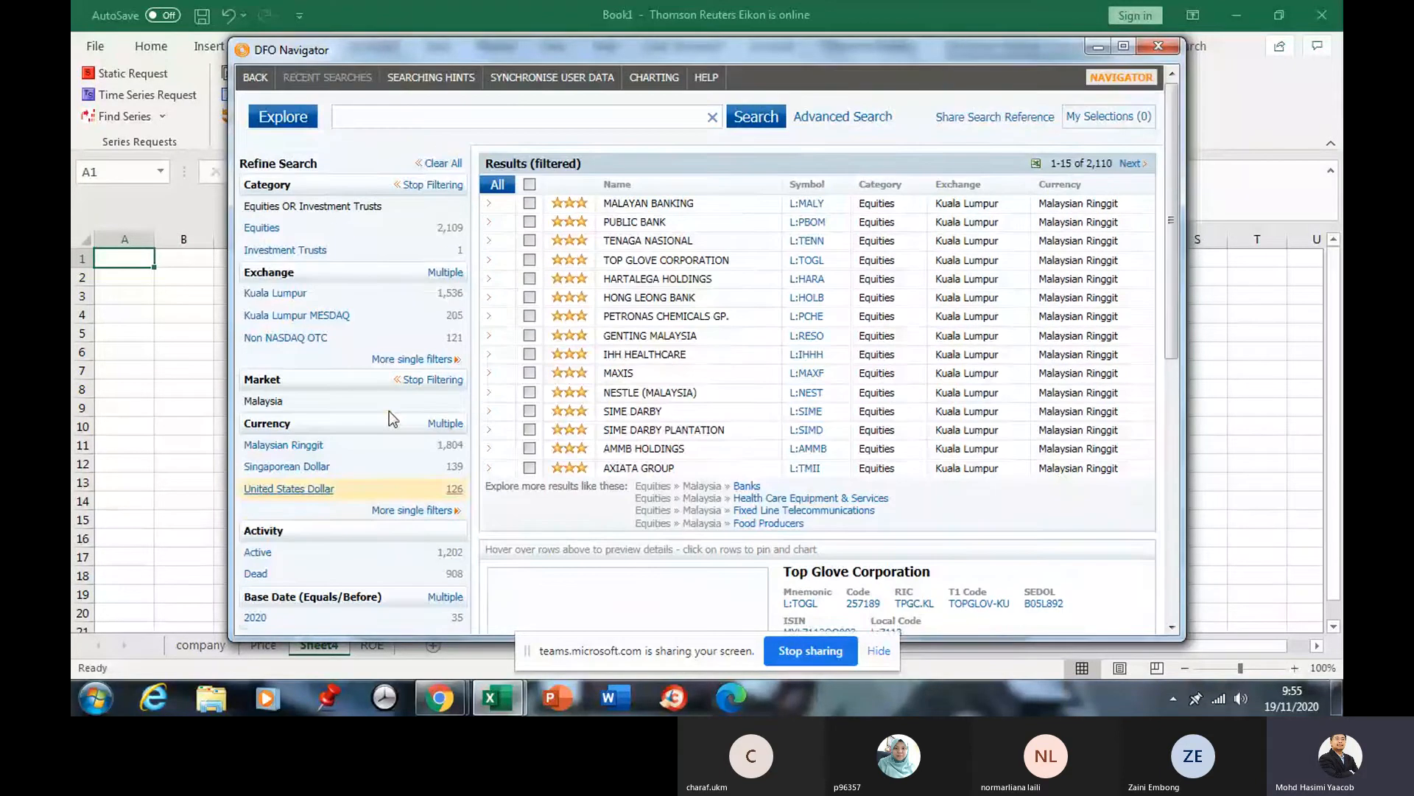
scroll(389, 404, up, 1)
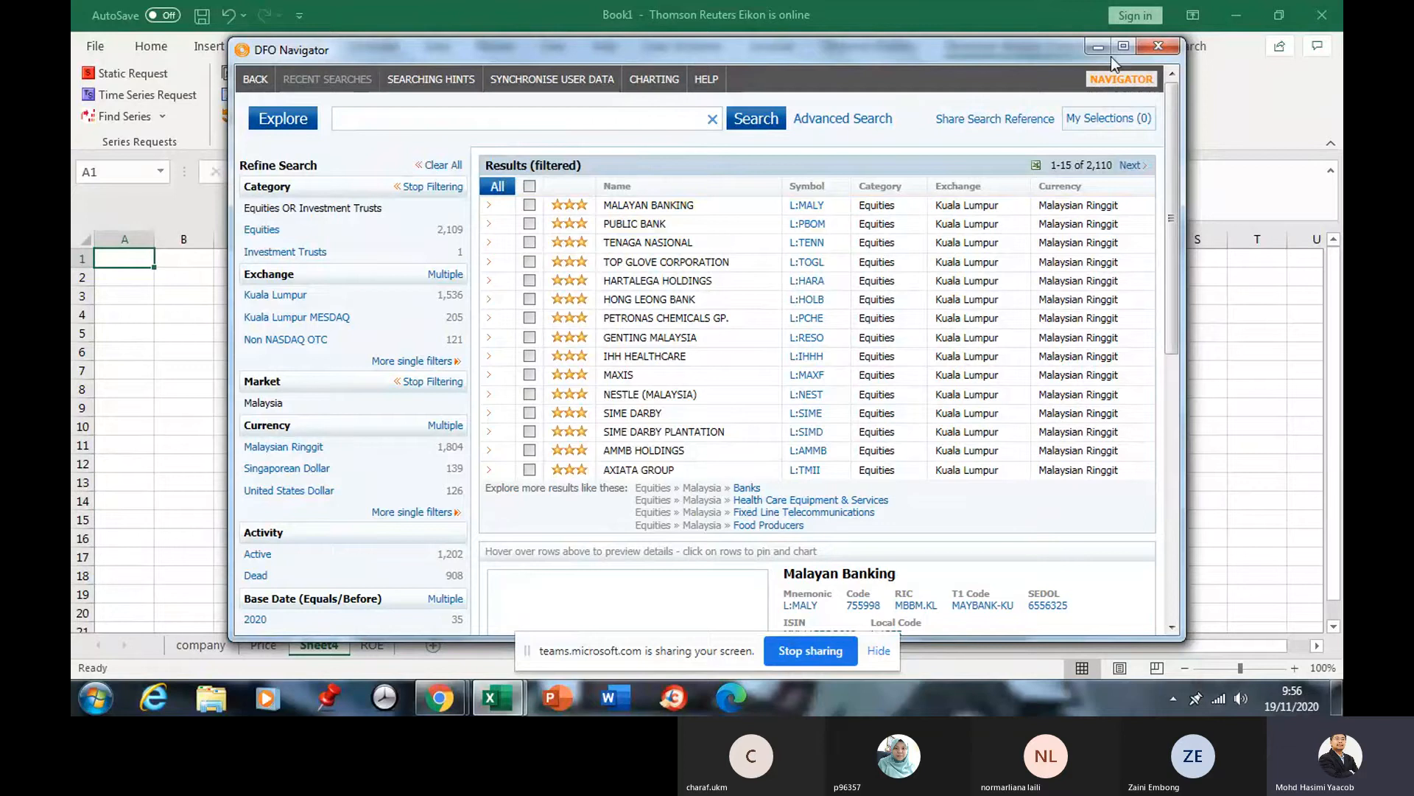
Close the navigator and set the static request series to company!$A$6:$A$20.
click(1154, 47)
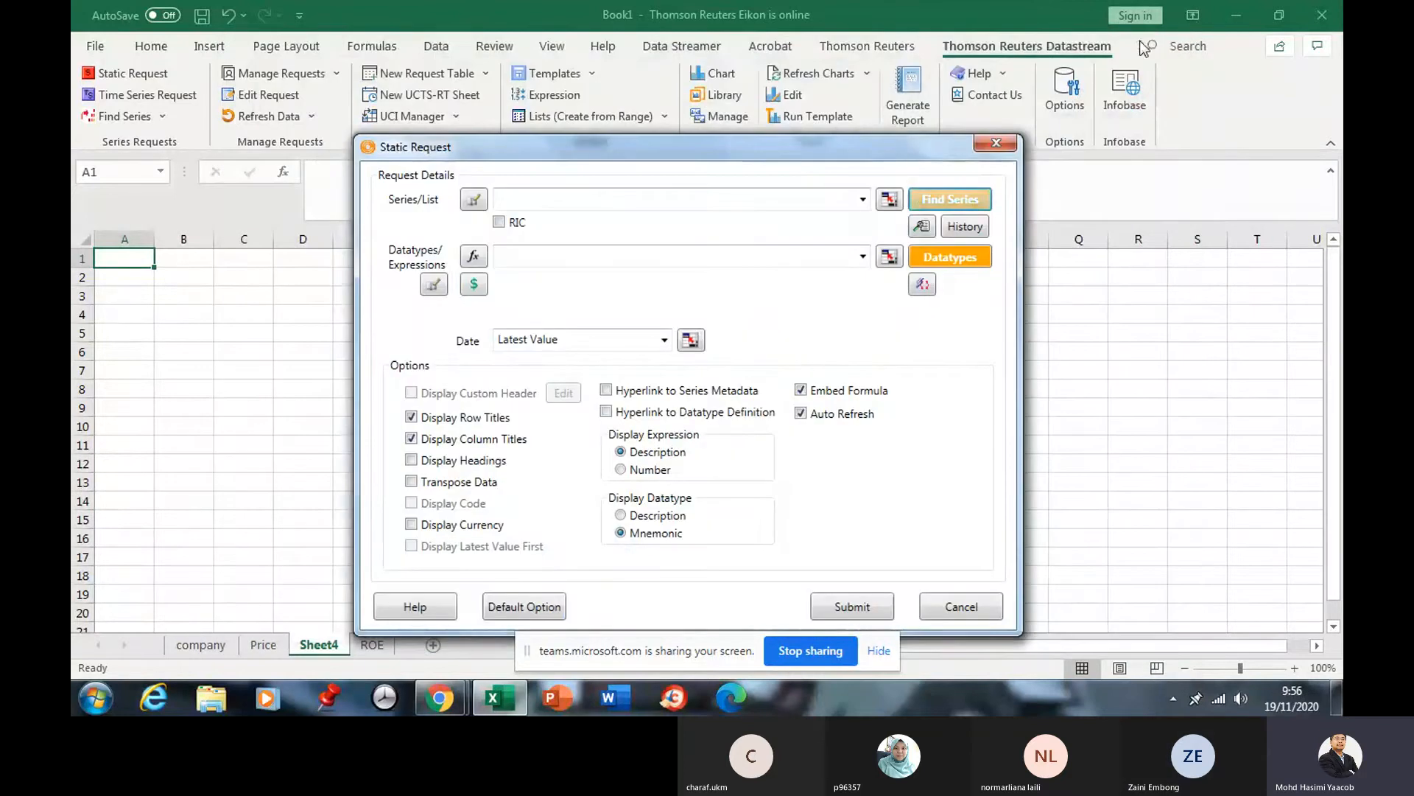
click(888, 199)
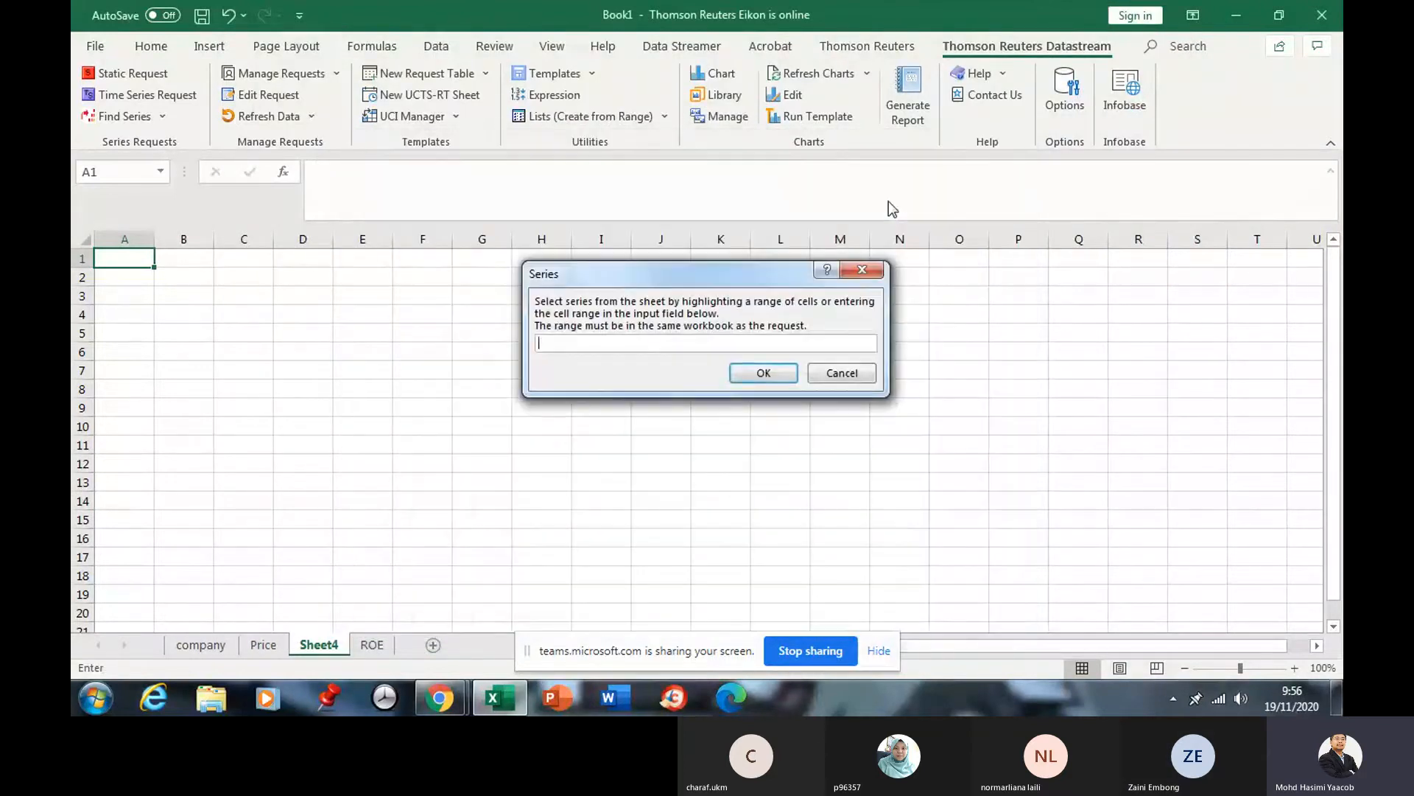
click(192, 649)
drag(116, 298, 118, 557)
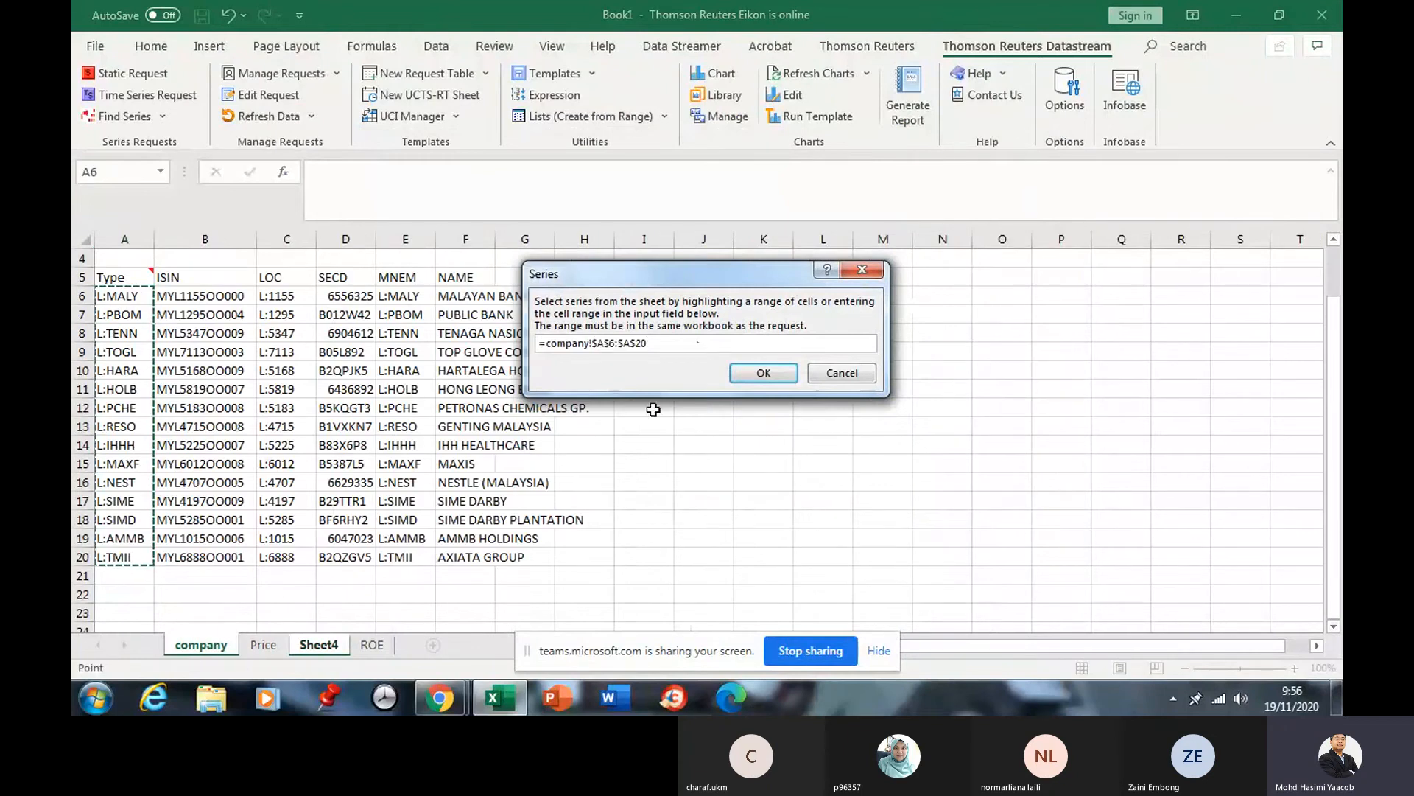
click(763, 373)
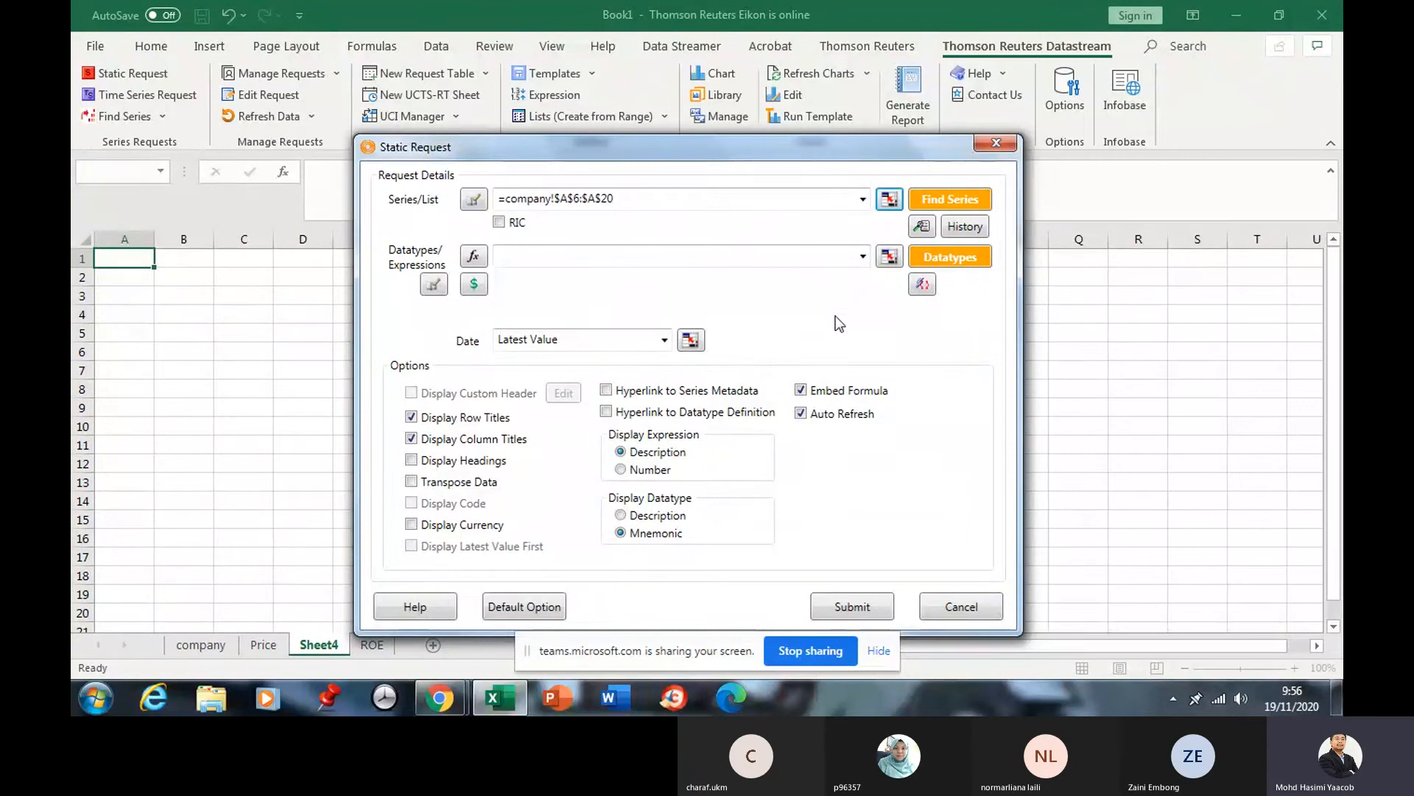
Open the datatype navigator and replace the 'price' search with 'sector'.
click(936, 260)
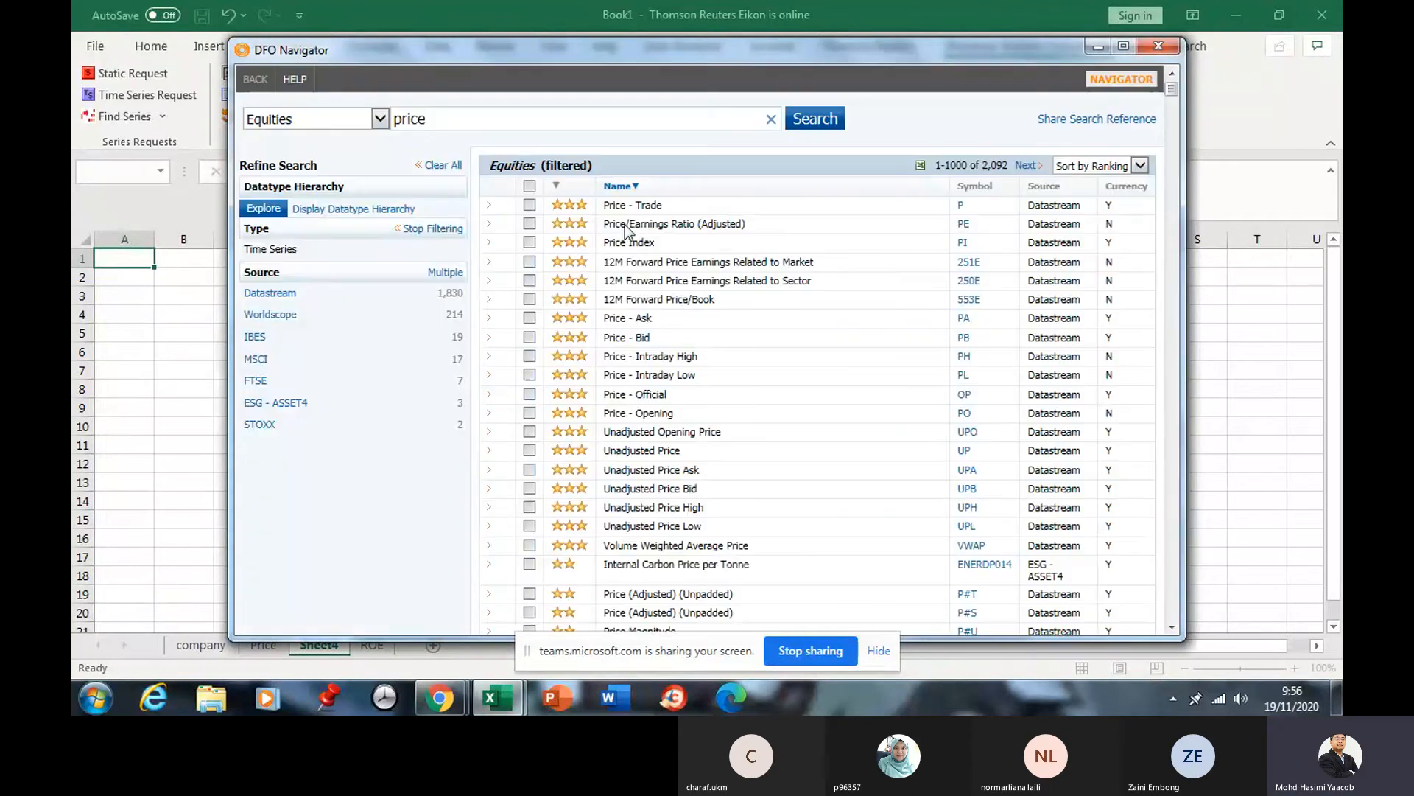
click(771, 119)
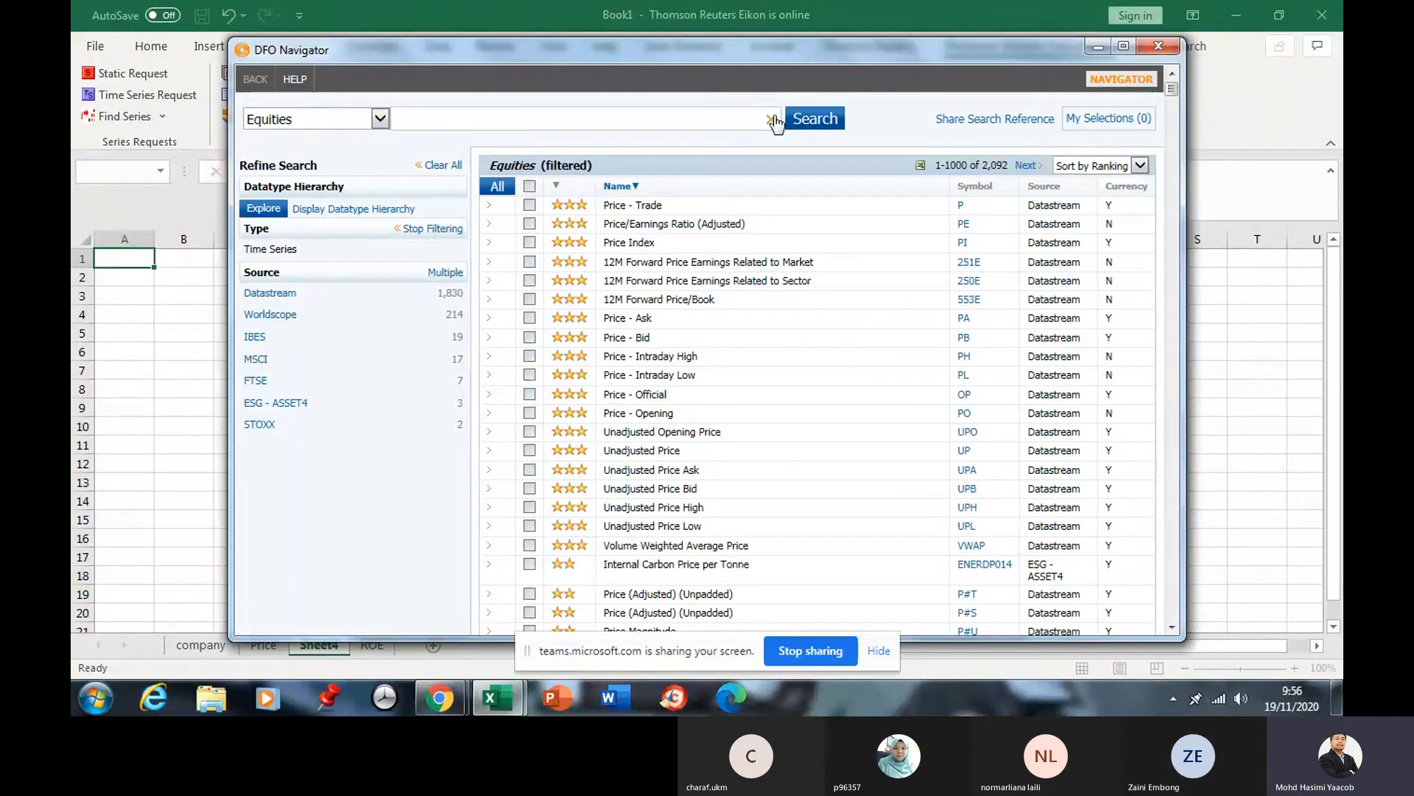
click(532, 116)
text(sect)
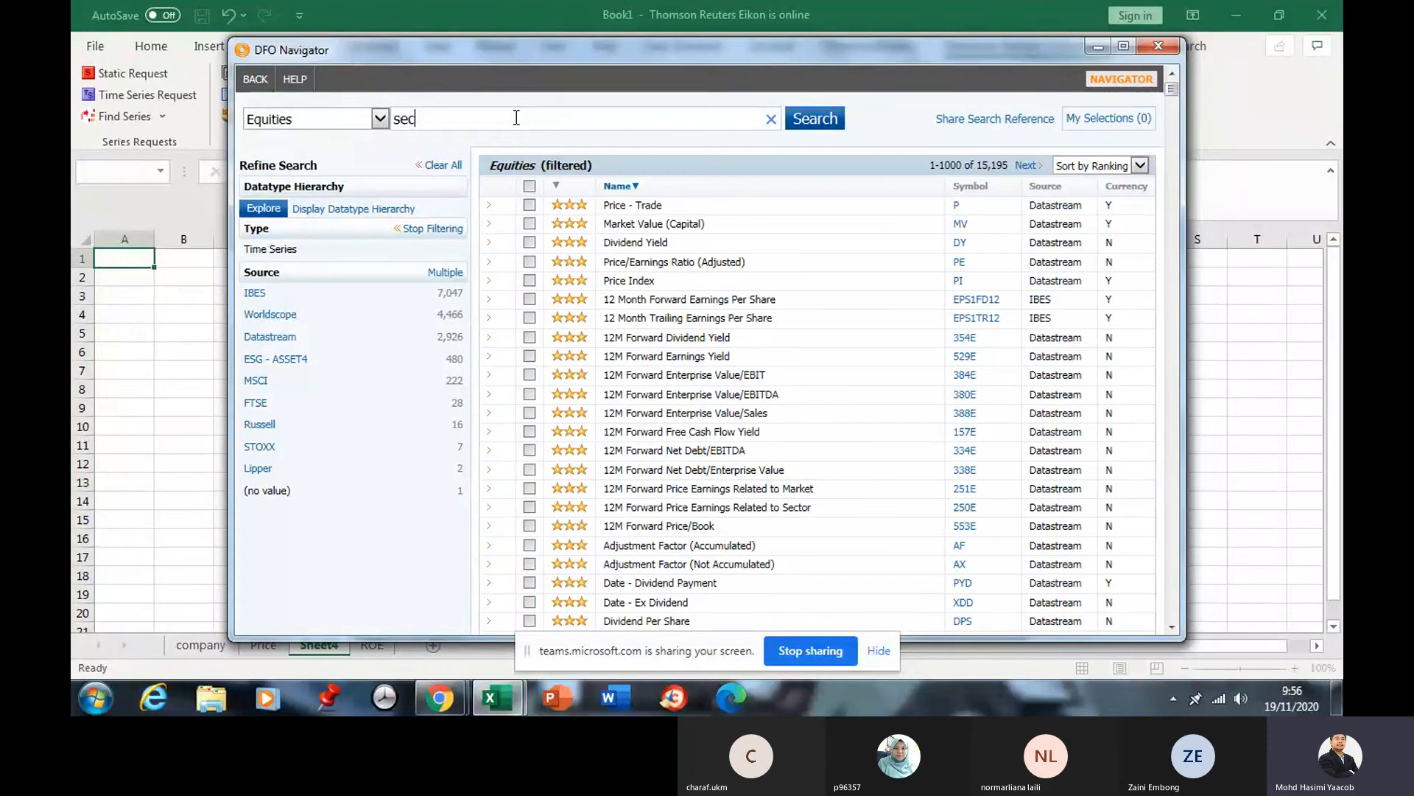
text(or)
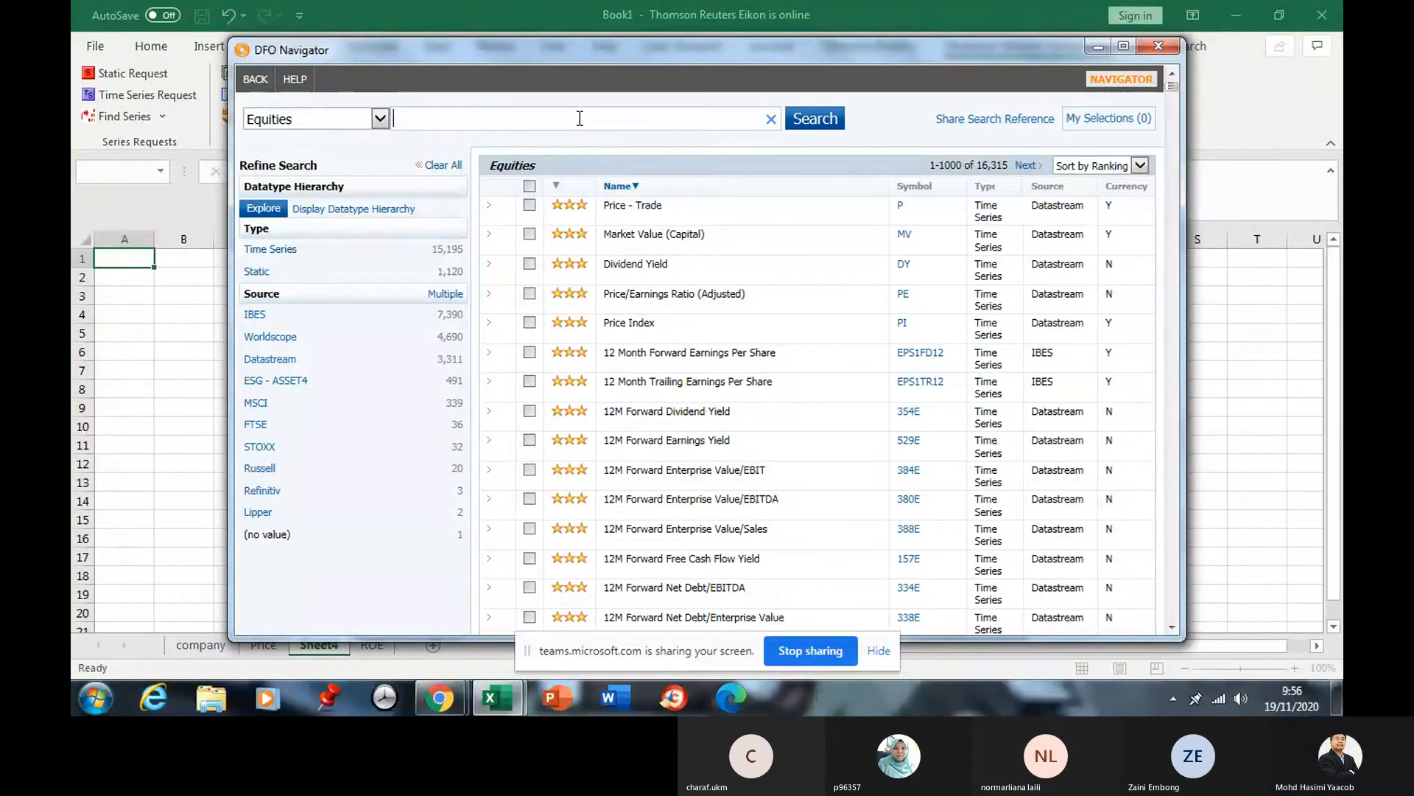
text(sec)
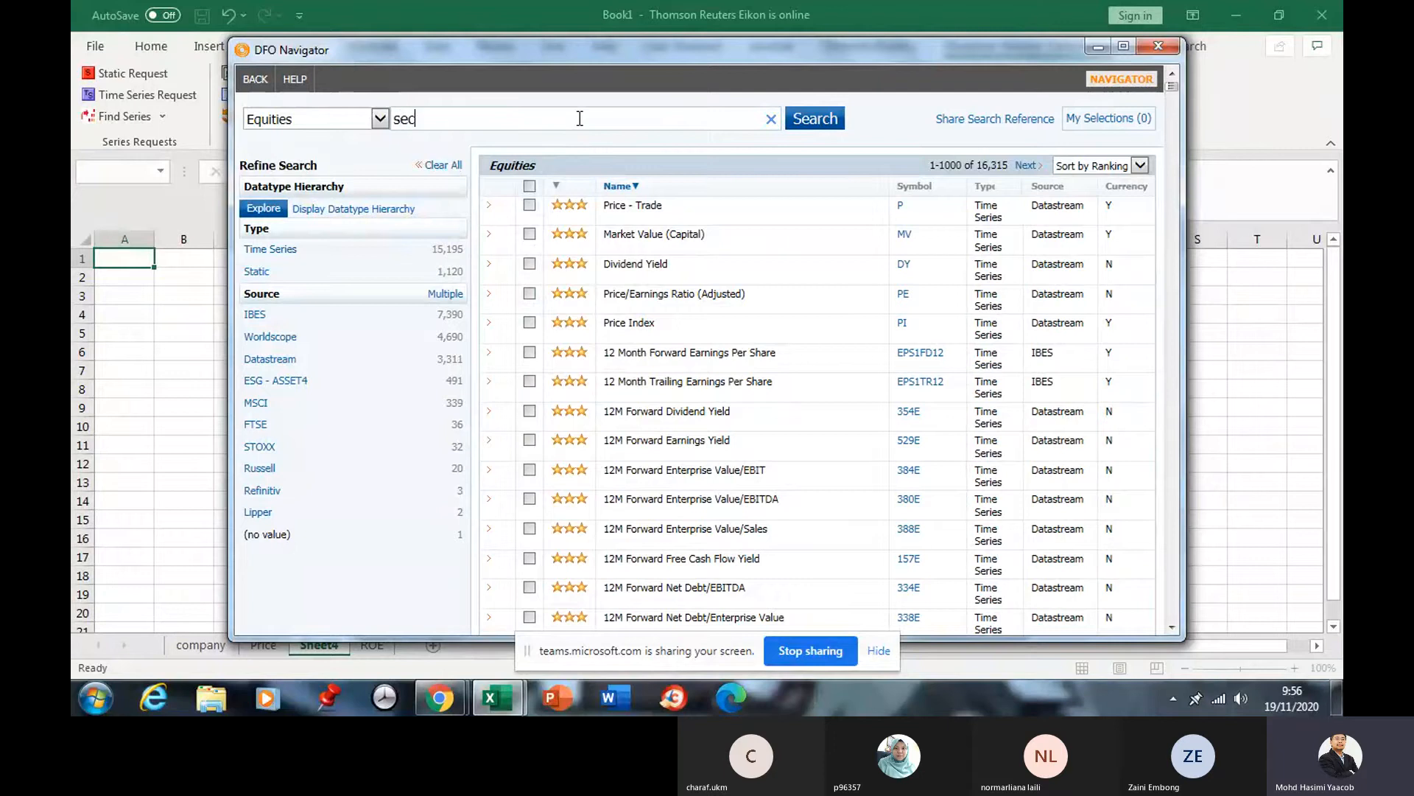
text(tor)
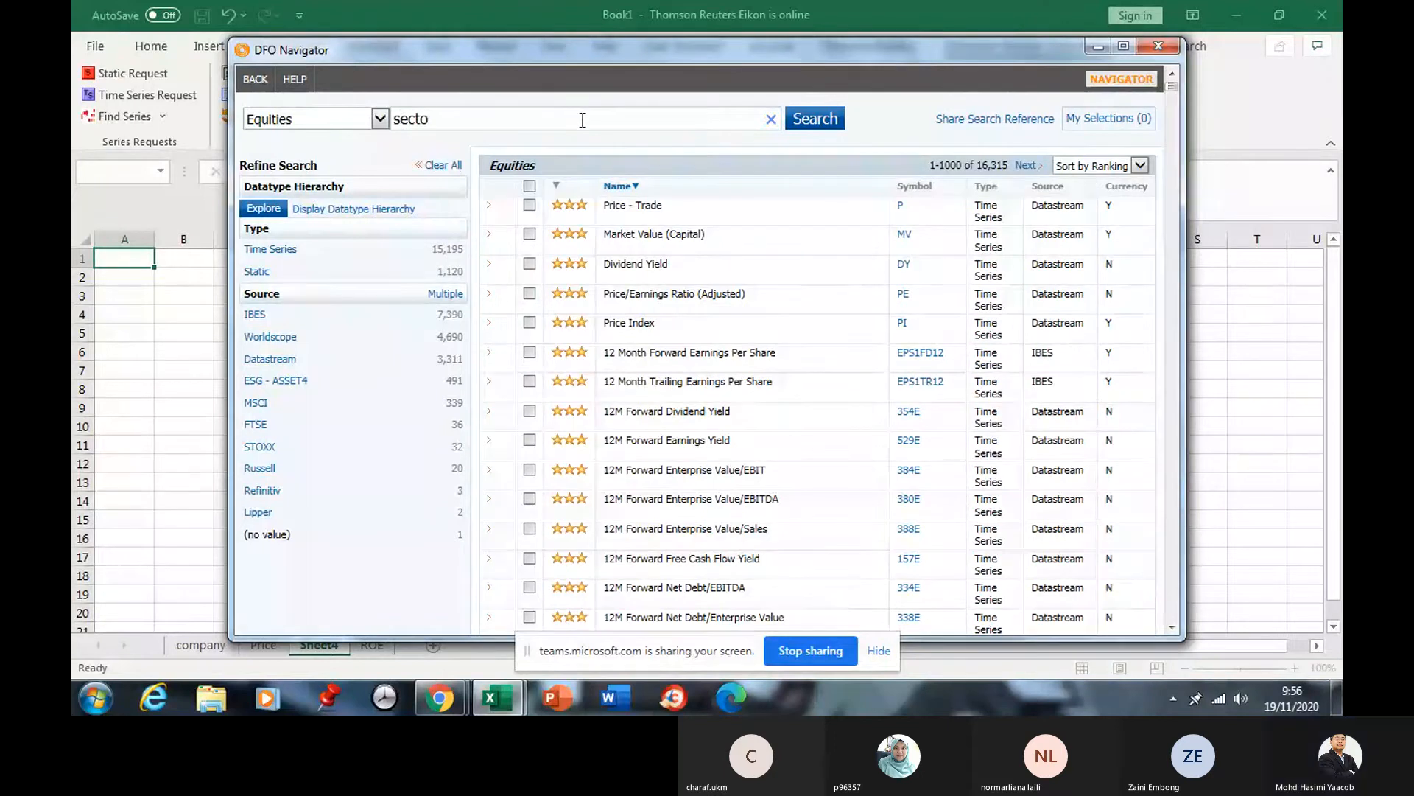
Search the sector datatypes, preview GICS DIRECT Industry, then show the Industry Group (WC06011) details.
click(808, 122)
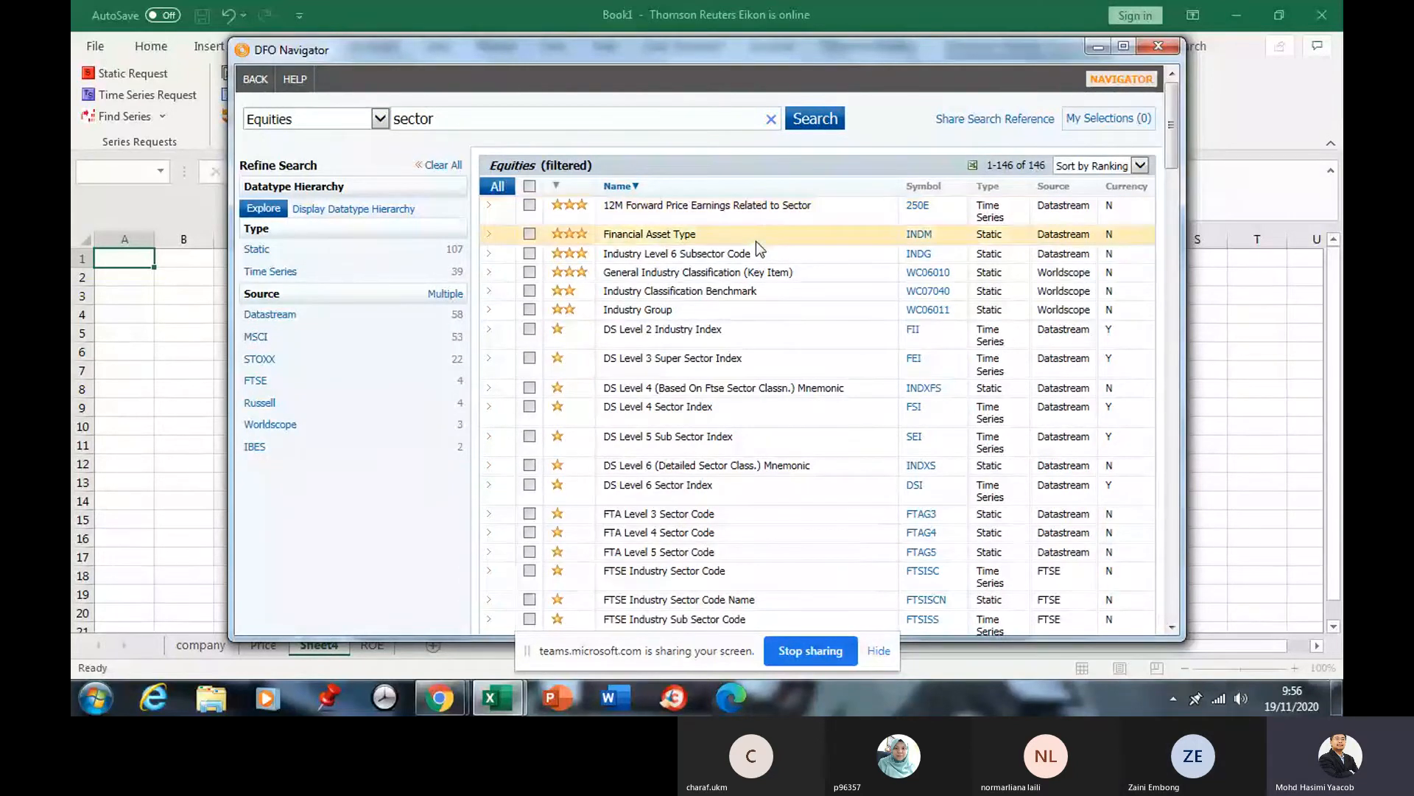
scroll(759, 244, down, 3)
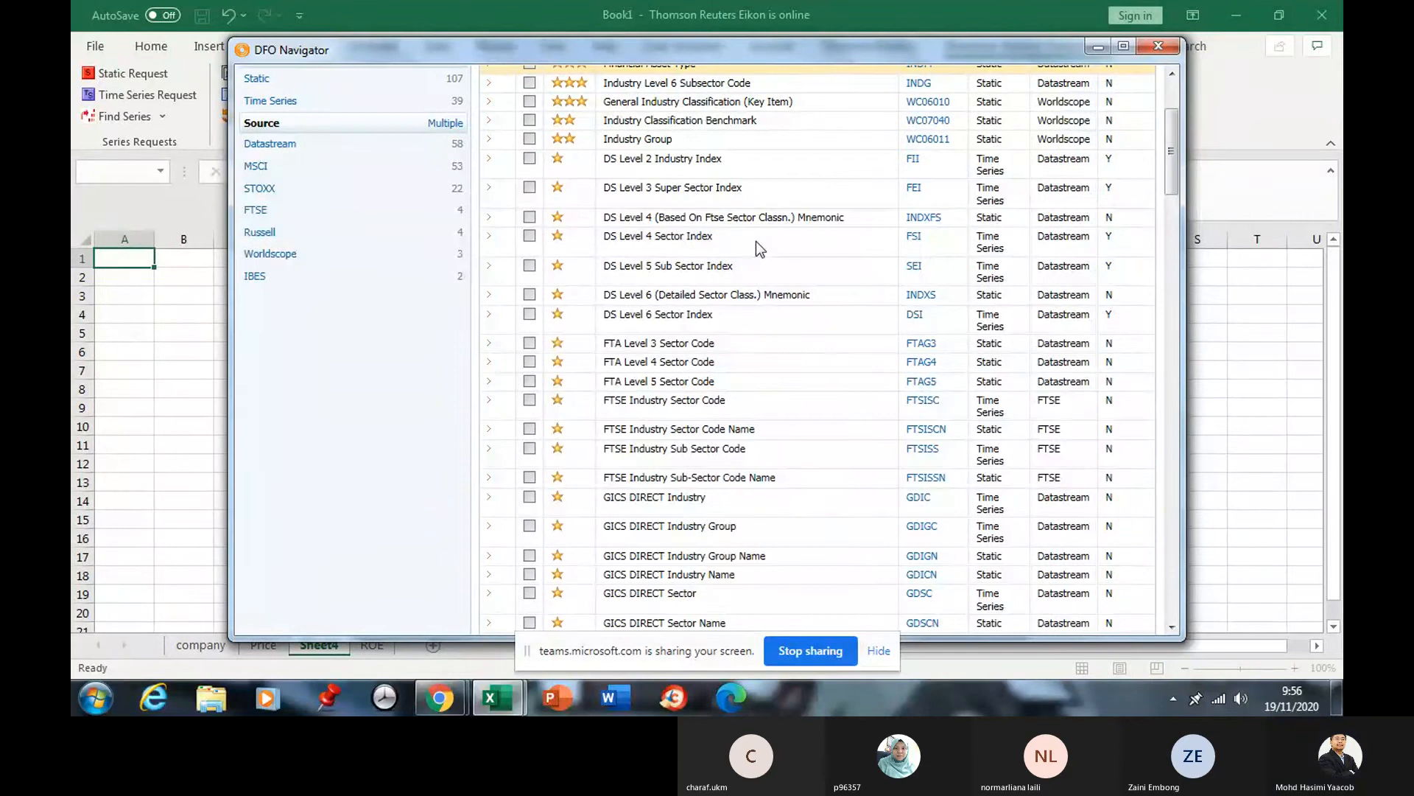
scroll(756, 241, down, 5)
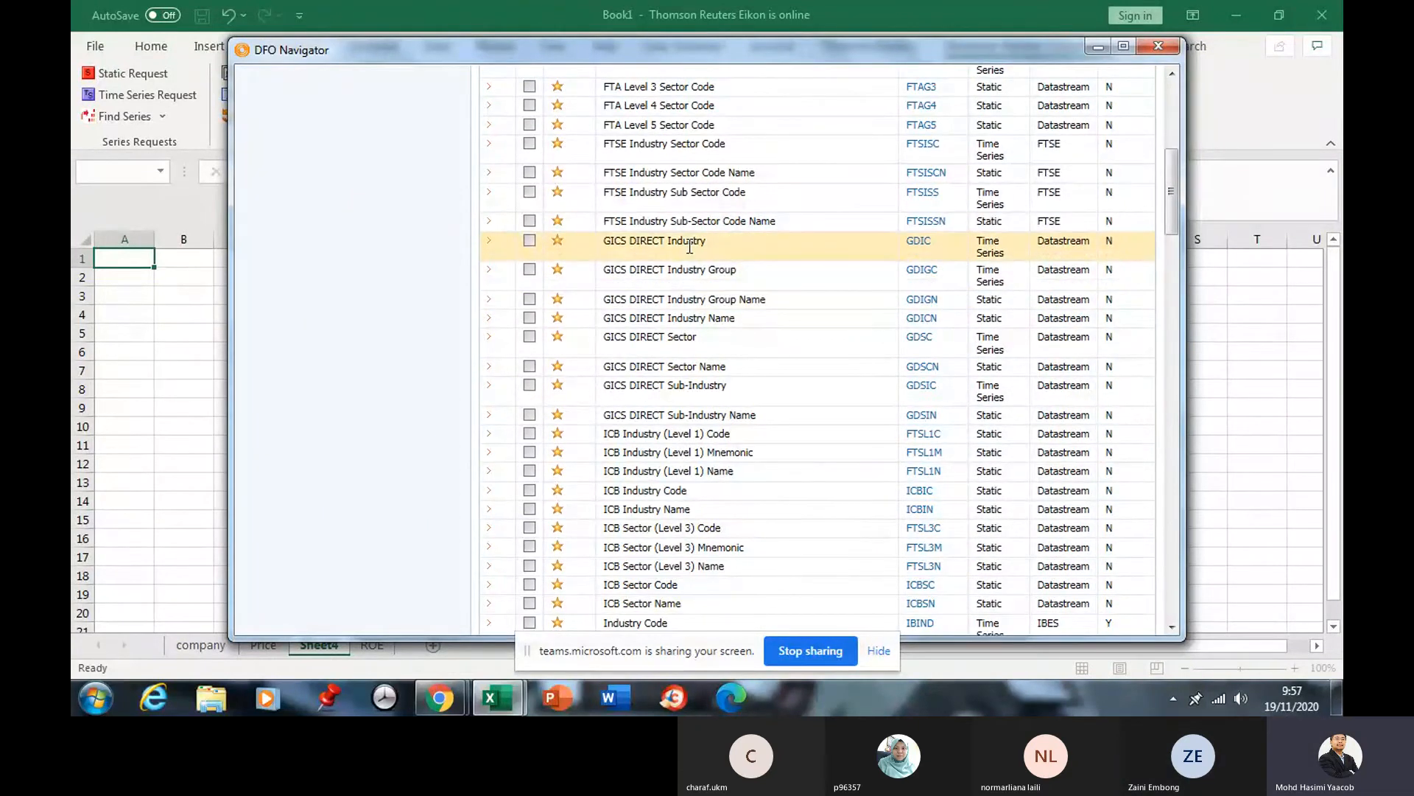
click(638, 254)
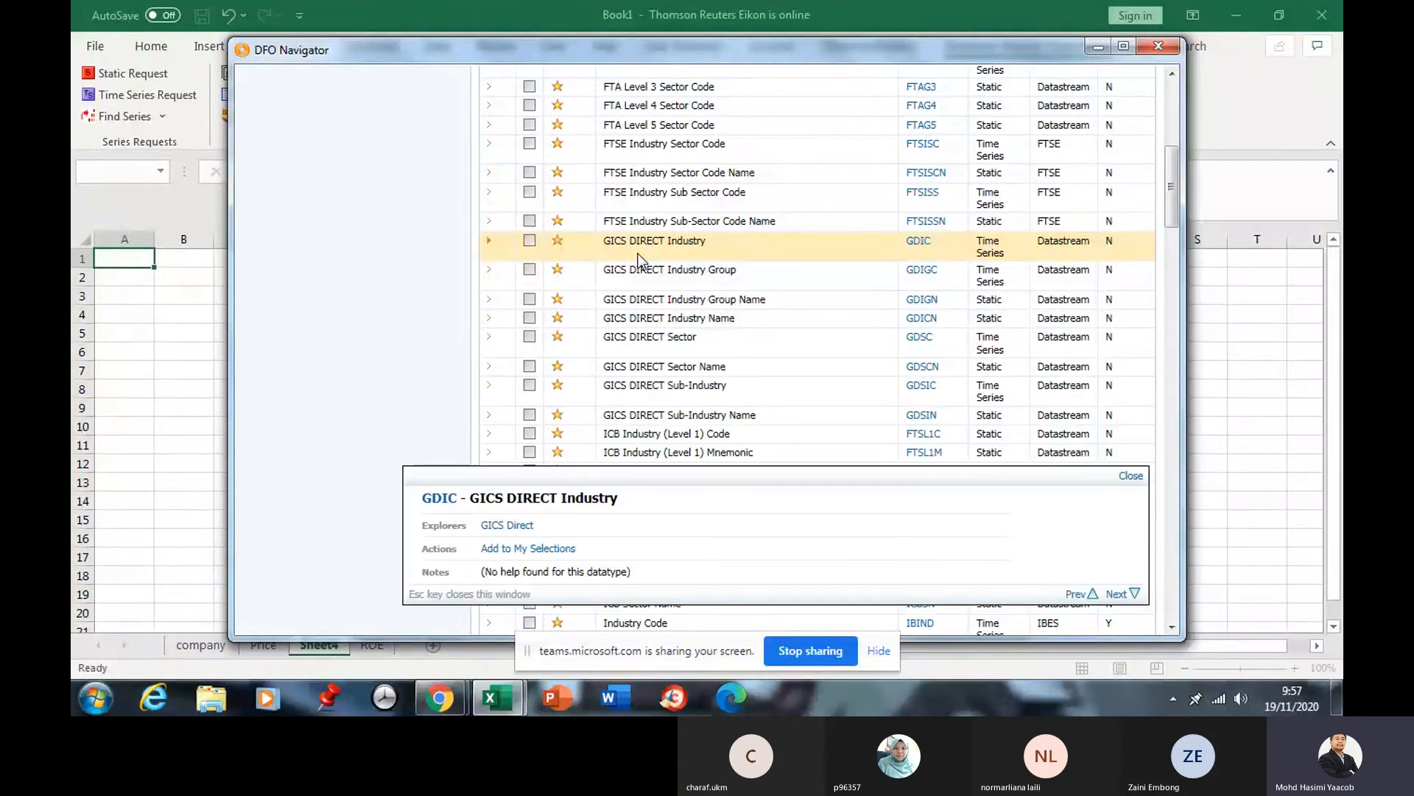
scroll(714, 448, down, 3)
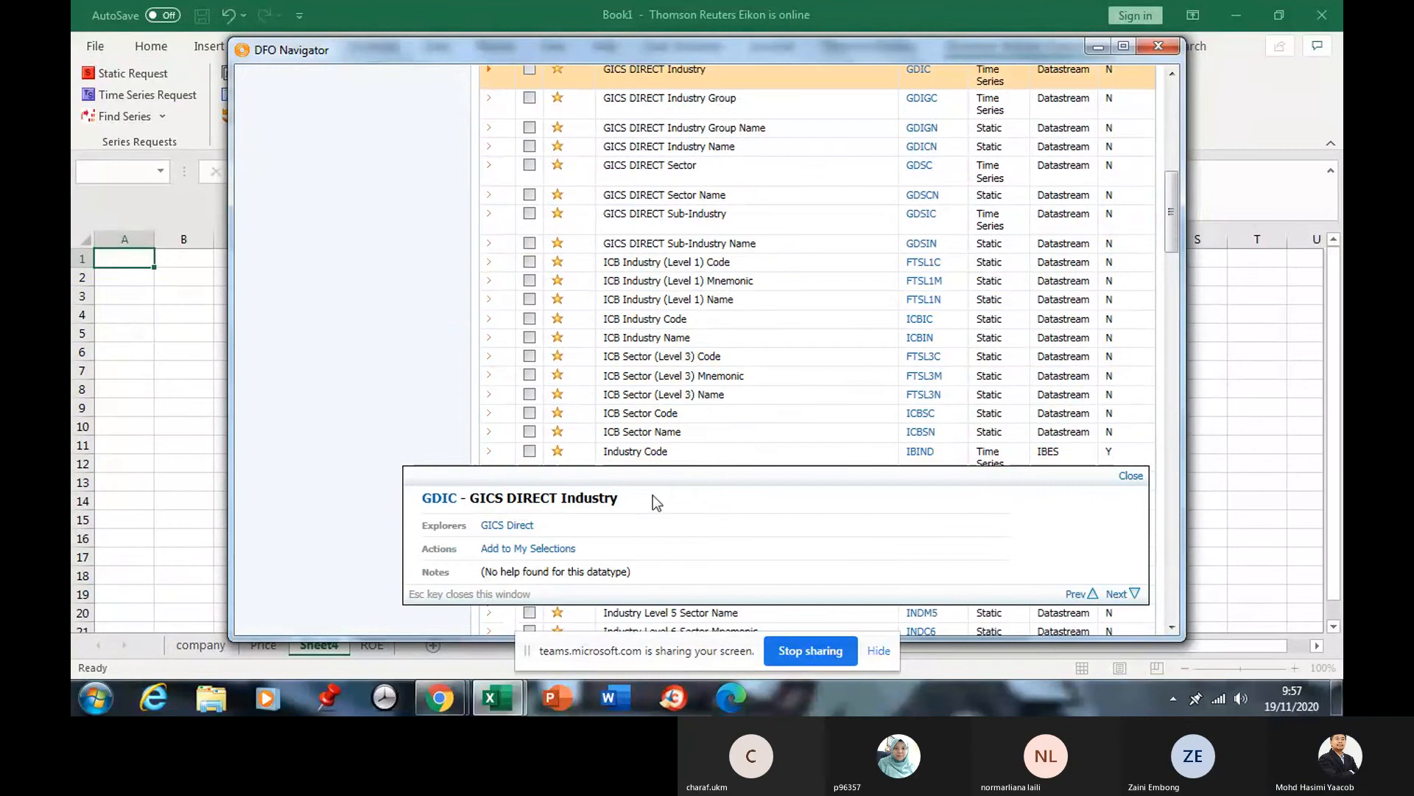
scroll(736, 290, up, 1)
scroll(737, 289, up, 6)
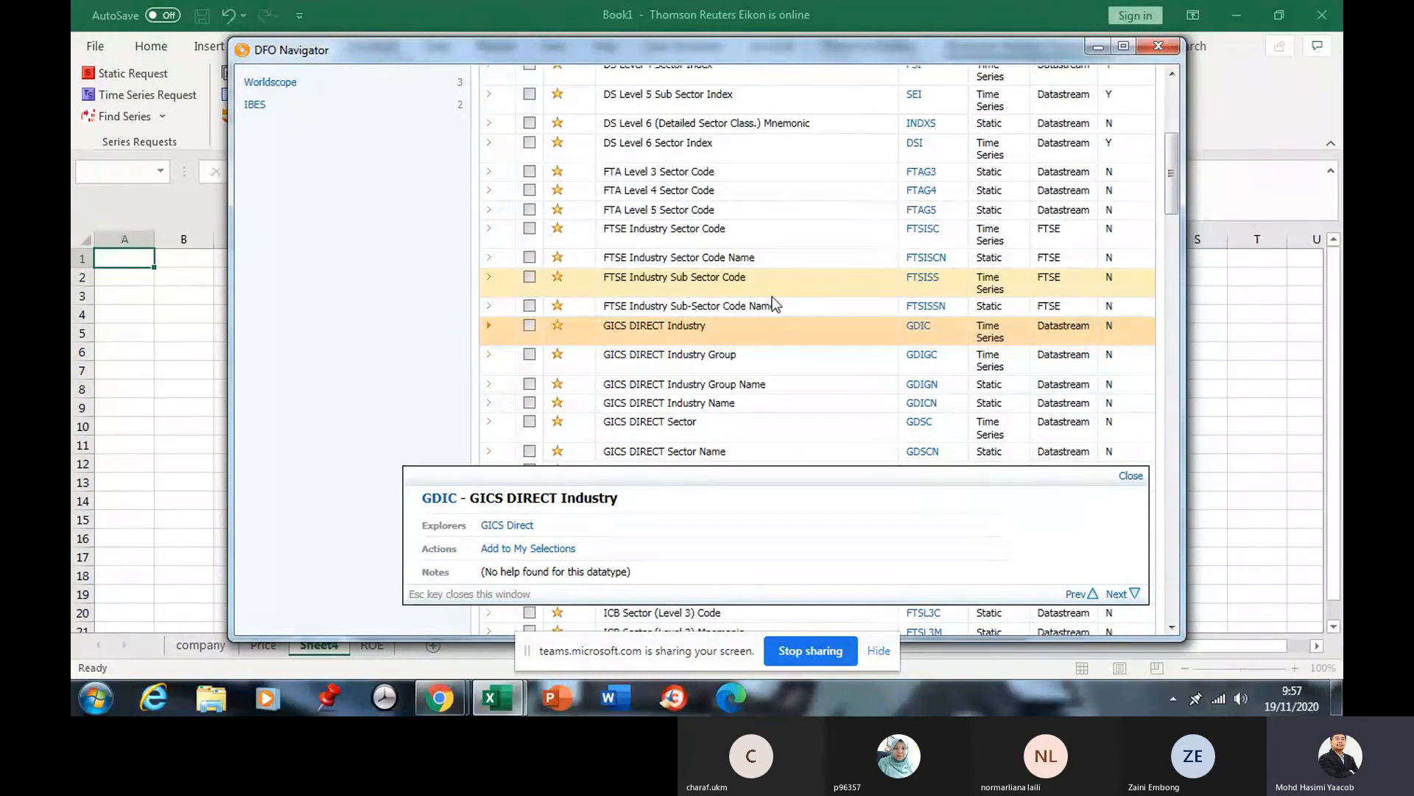
scroll(790, 259, up, 5)
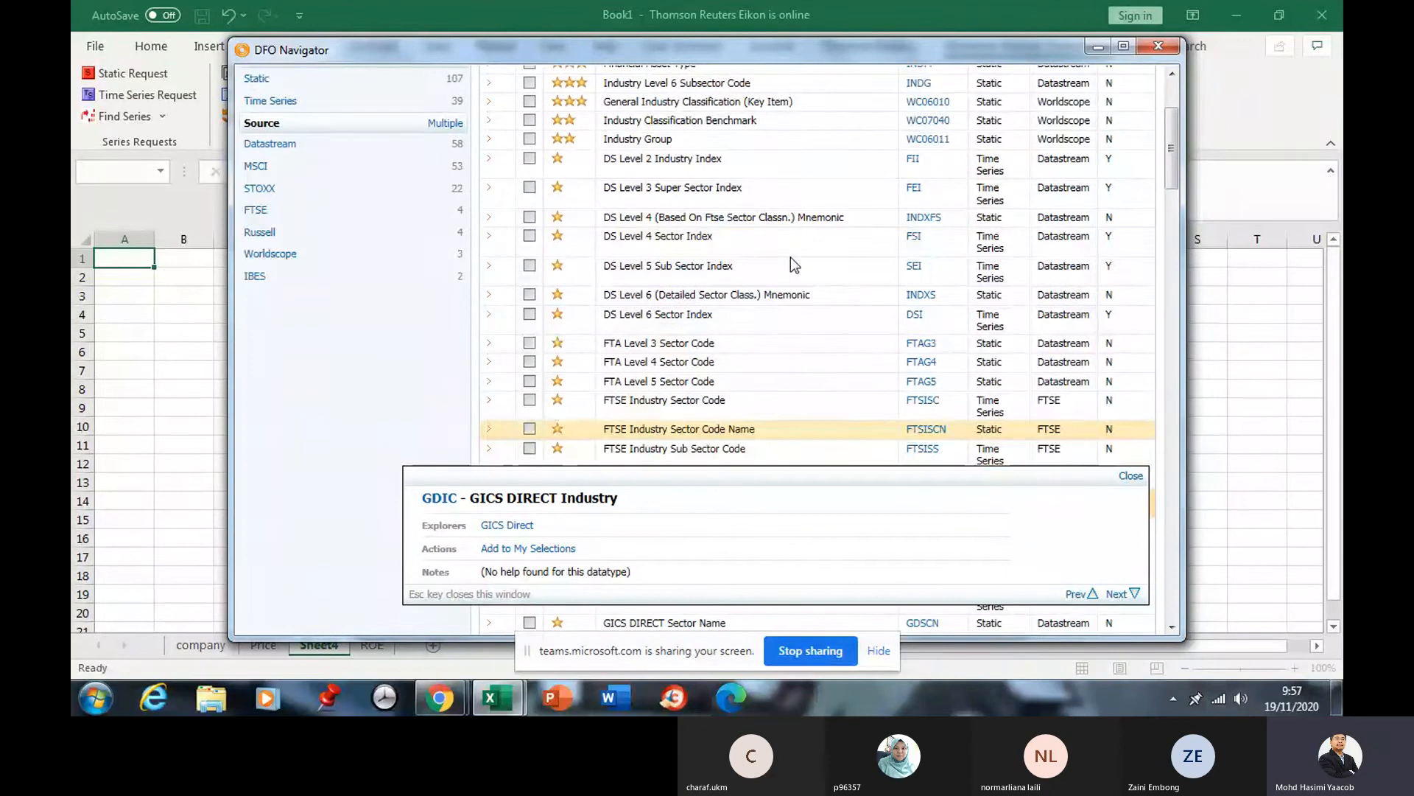
click(557, 139)
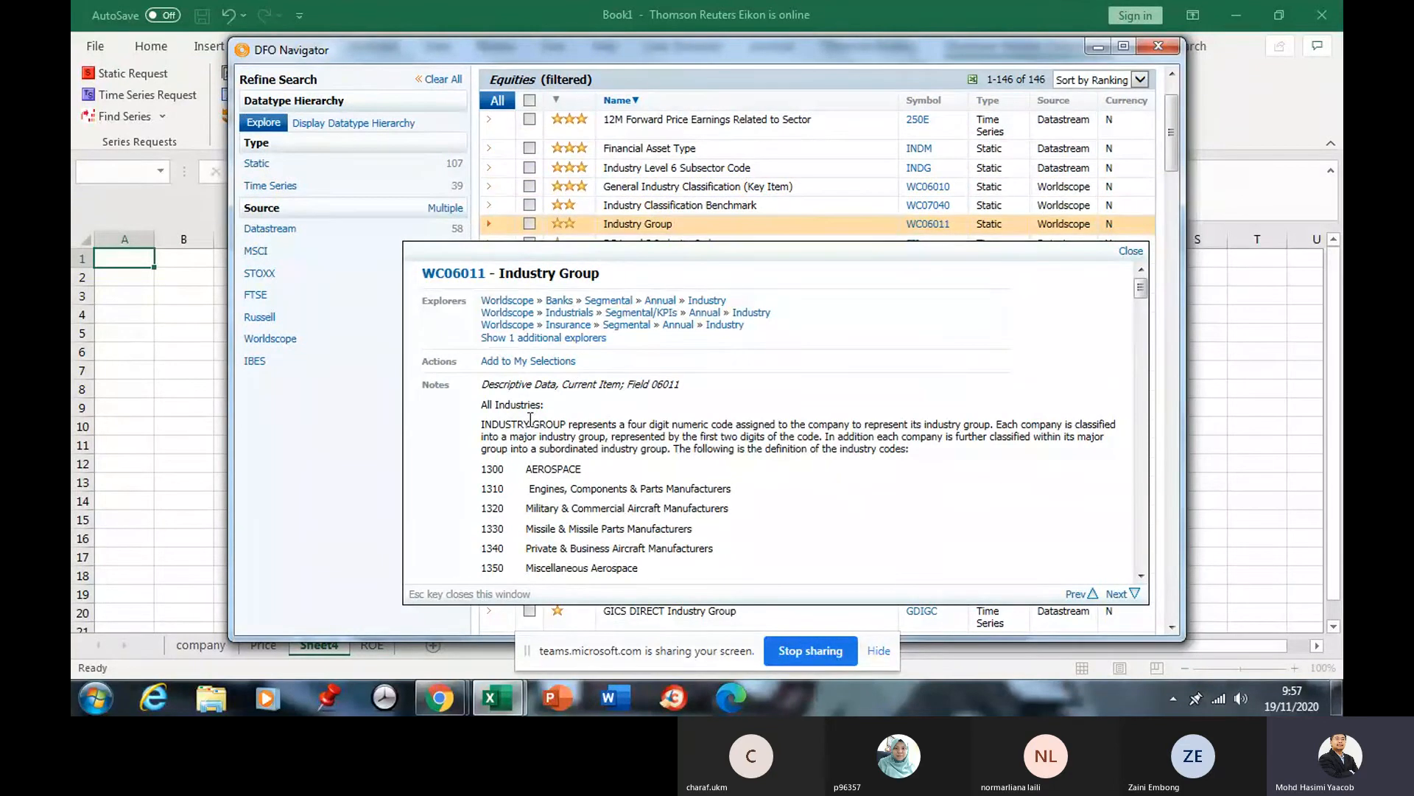
Tick Industry Group and read the code 1300 and CONSTRUCTION to DIVERSIFIED definitions.
click(529, 225)
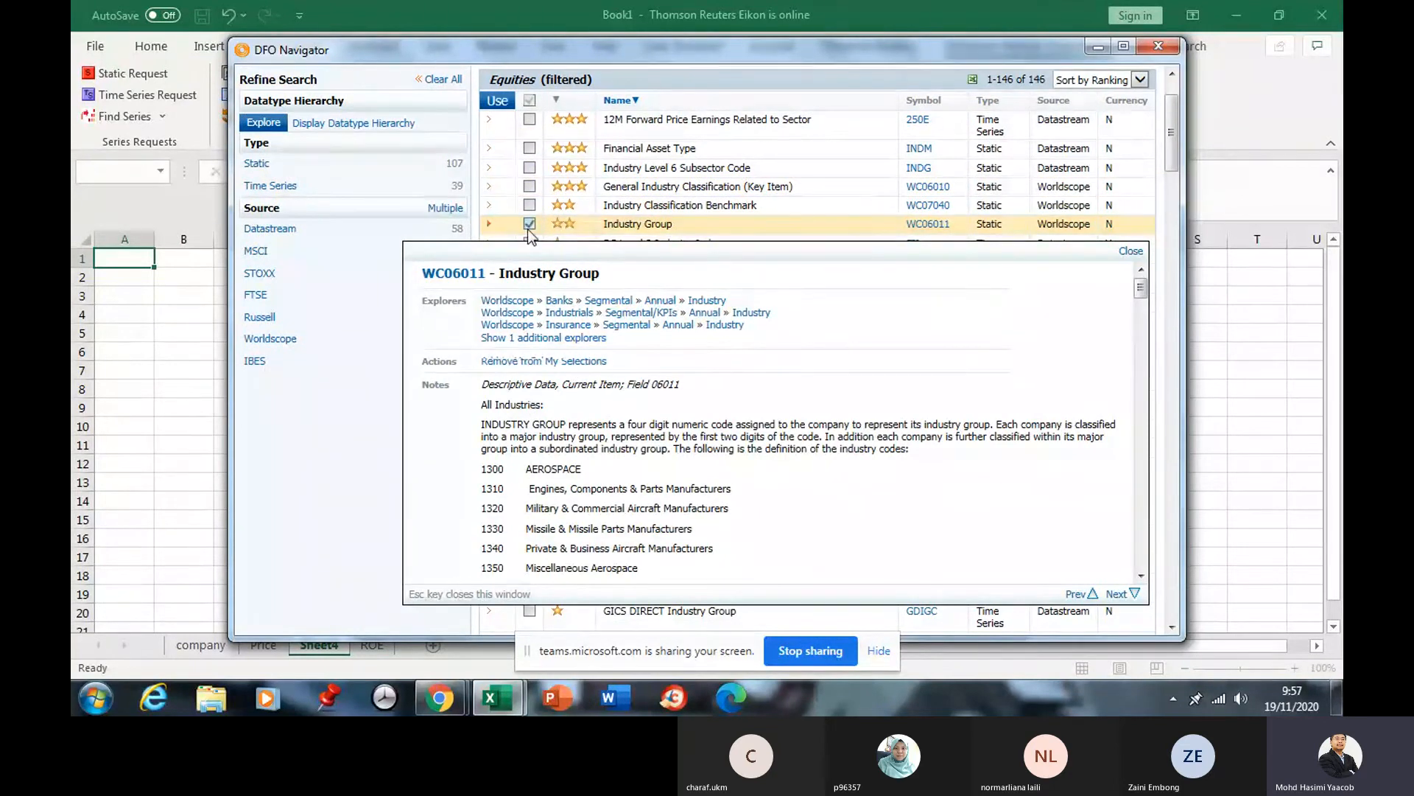
drag(482, 469, 574, 449)
click(529, 469)
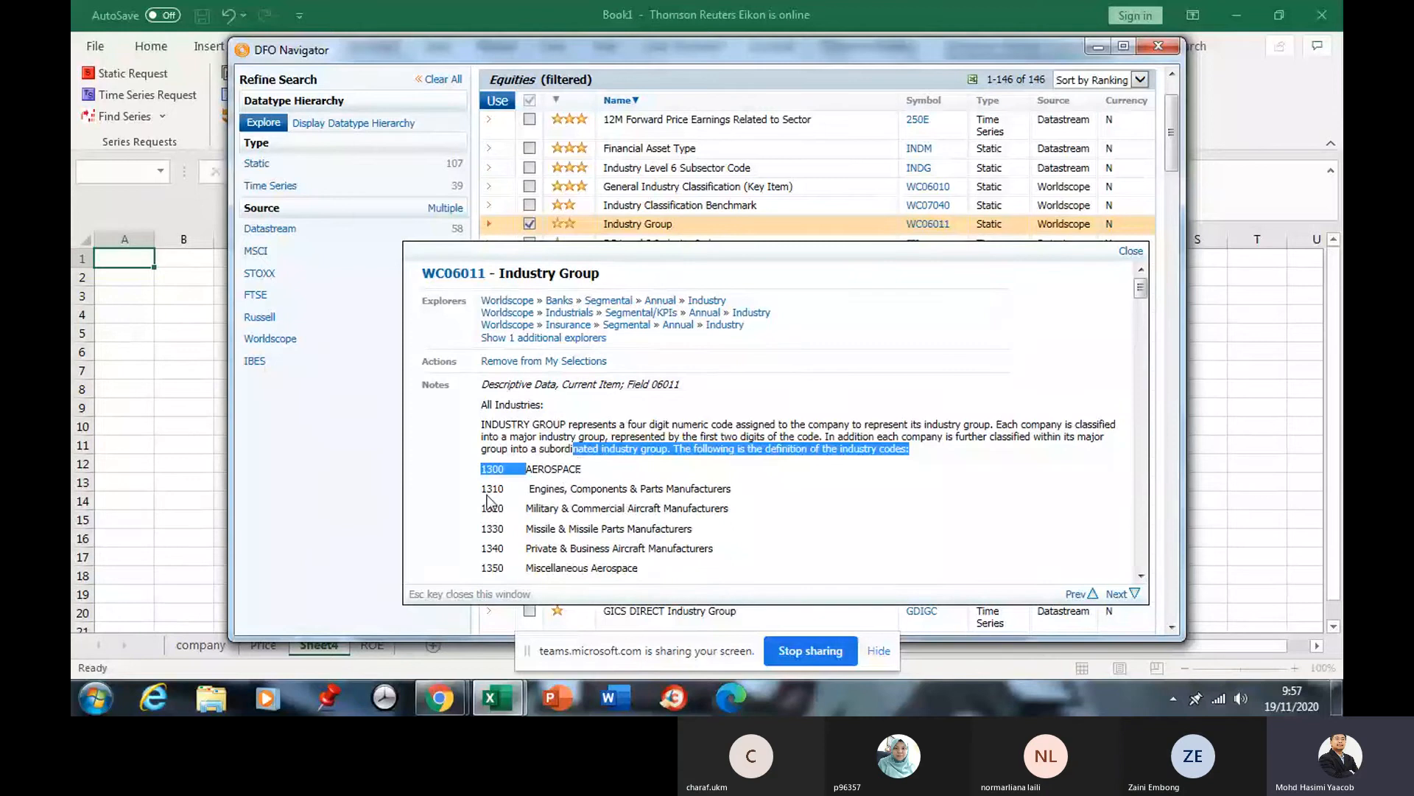
scroll(565, 492, down, 10)
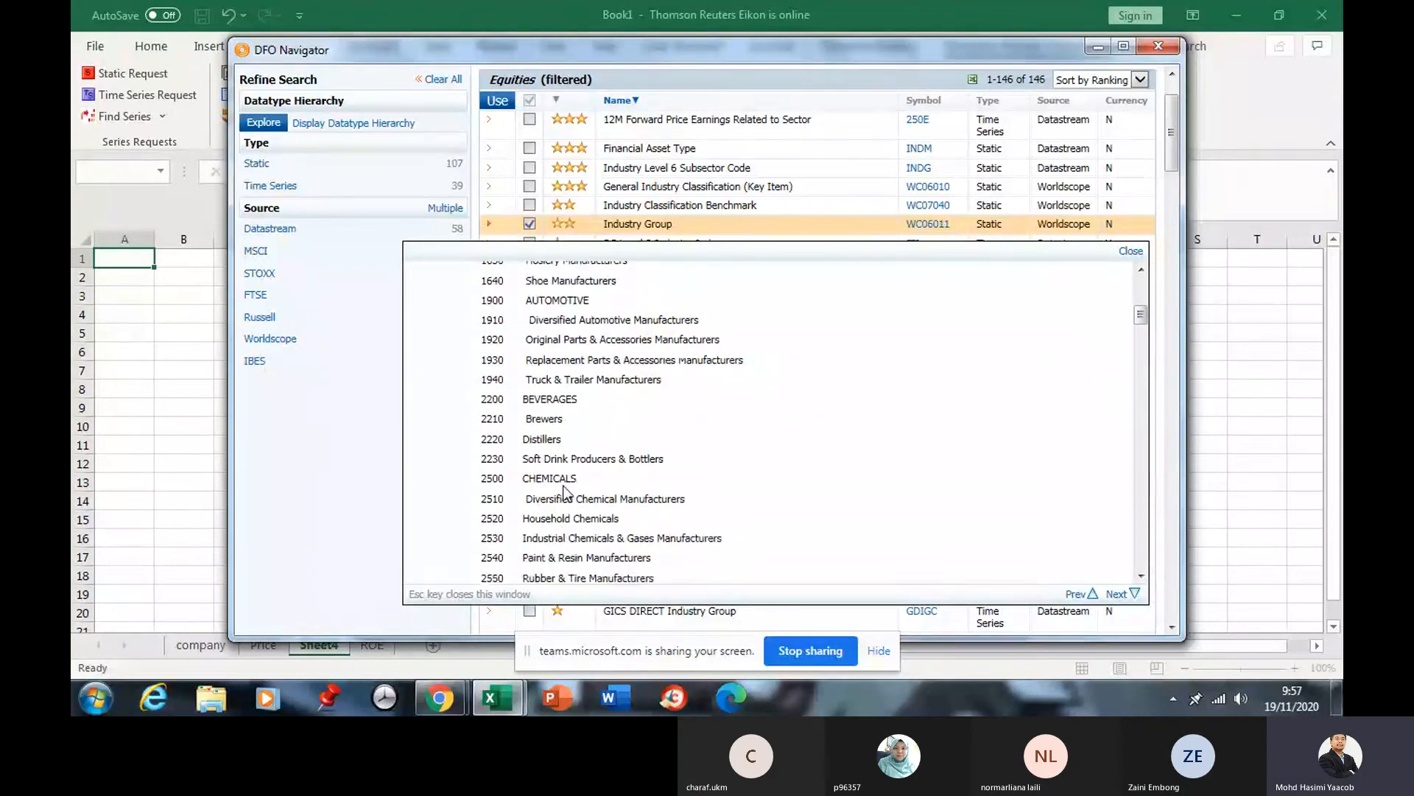
scroll(564, 491, down, 6)
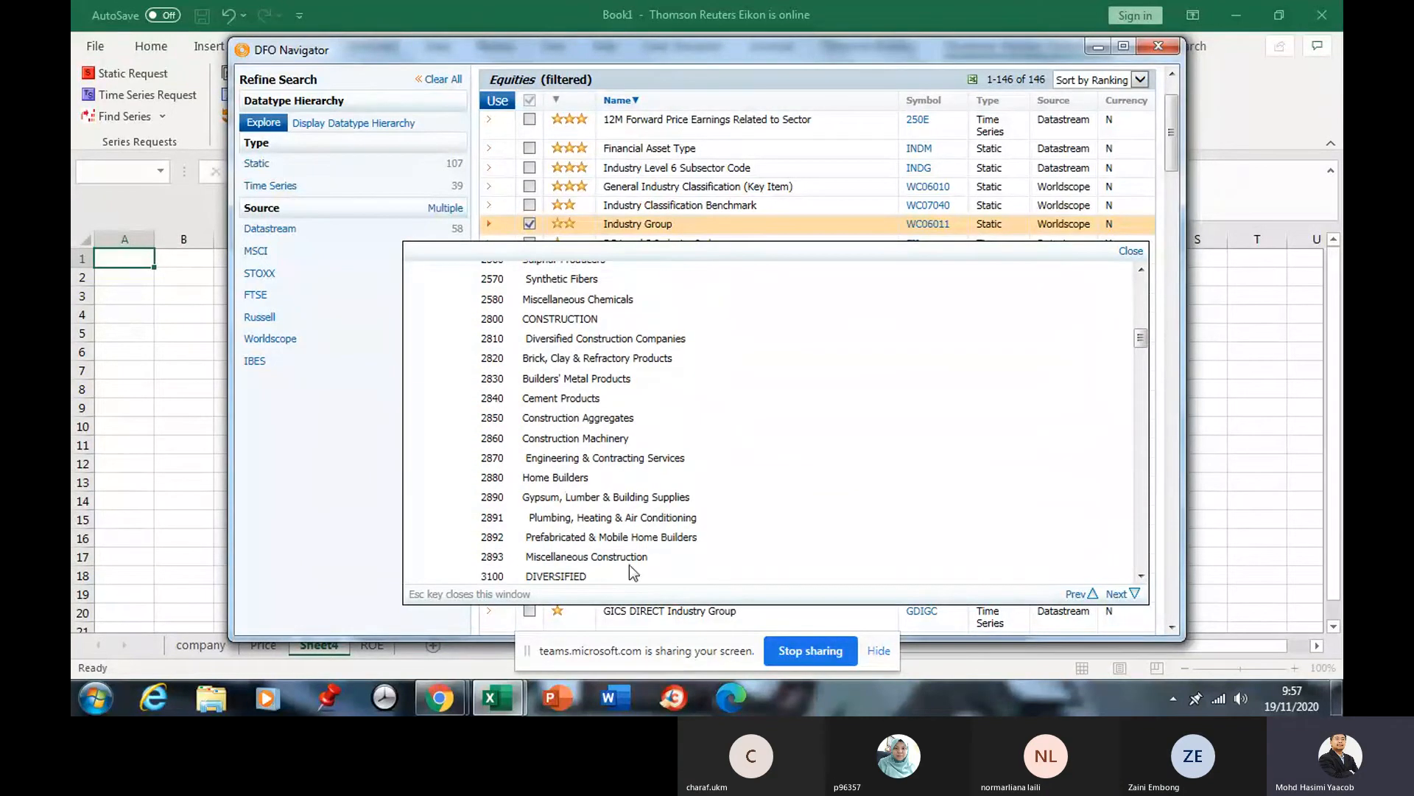
drag(594, 573, 541, 329)
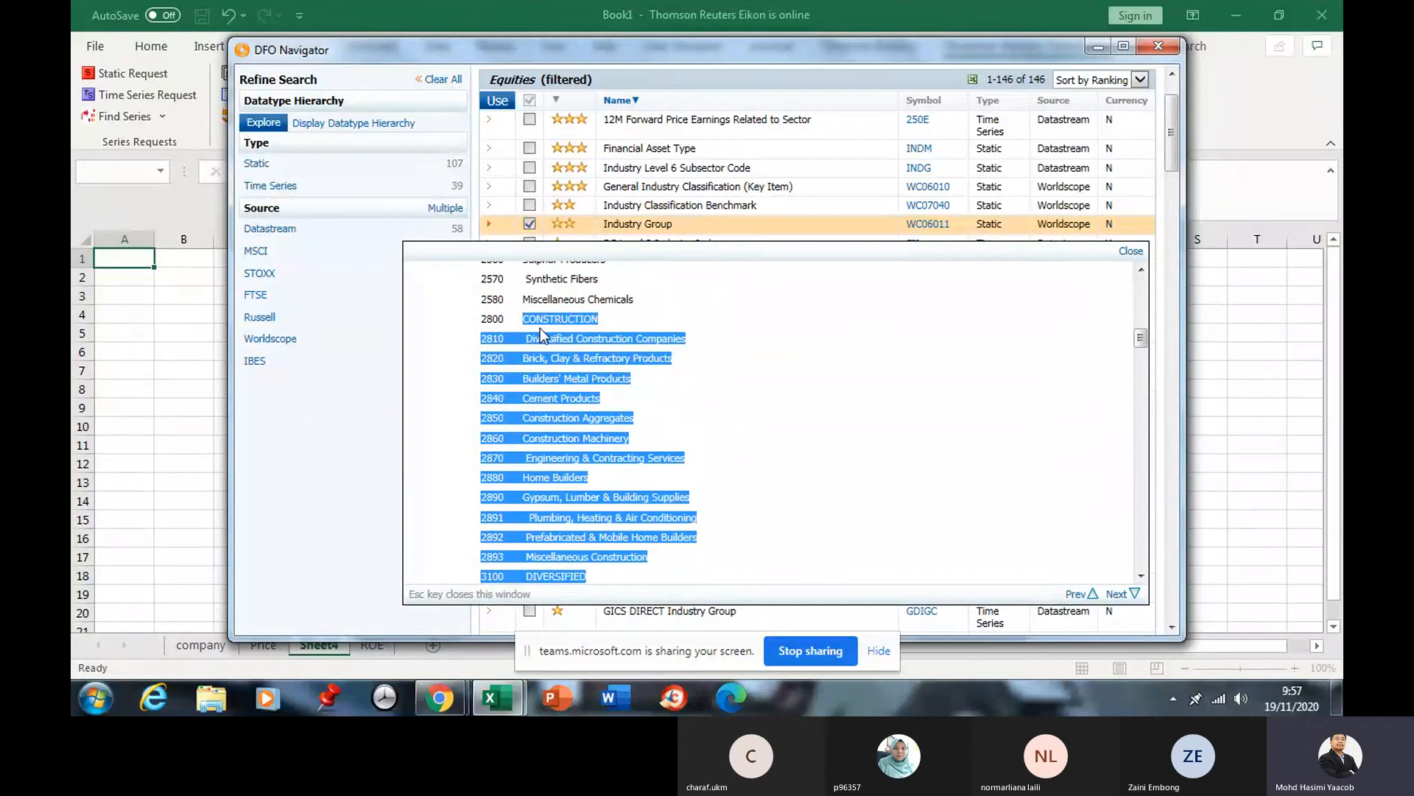
click(599, 355)
Scroll through the remaining Industry Group code definitions.
scroll(650, 380, up, 3)
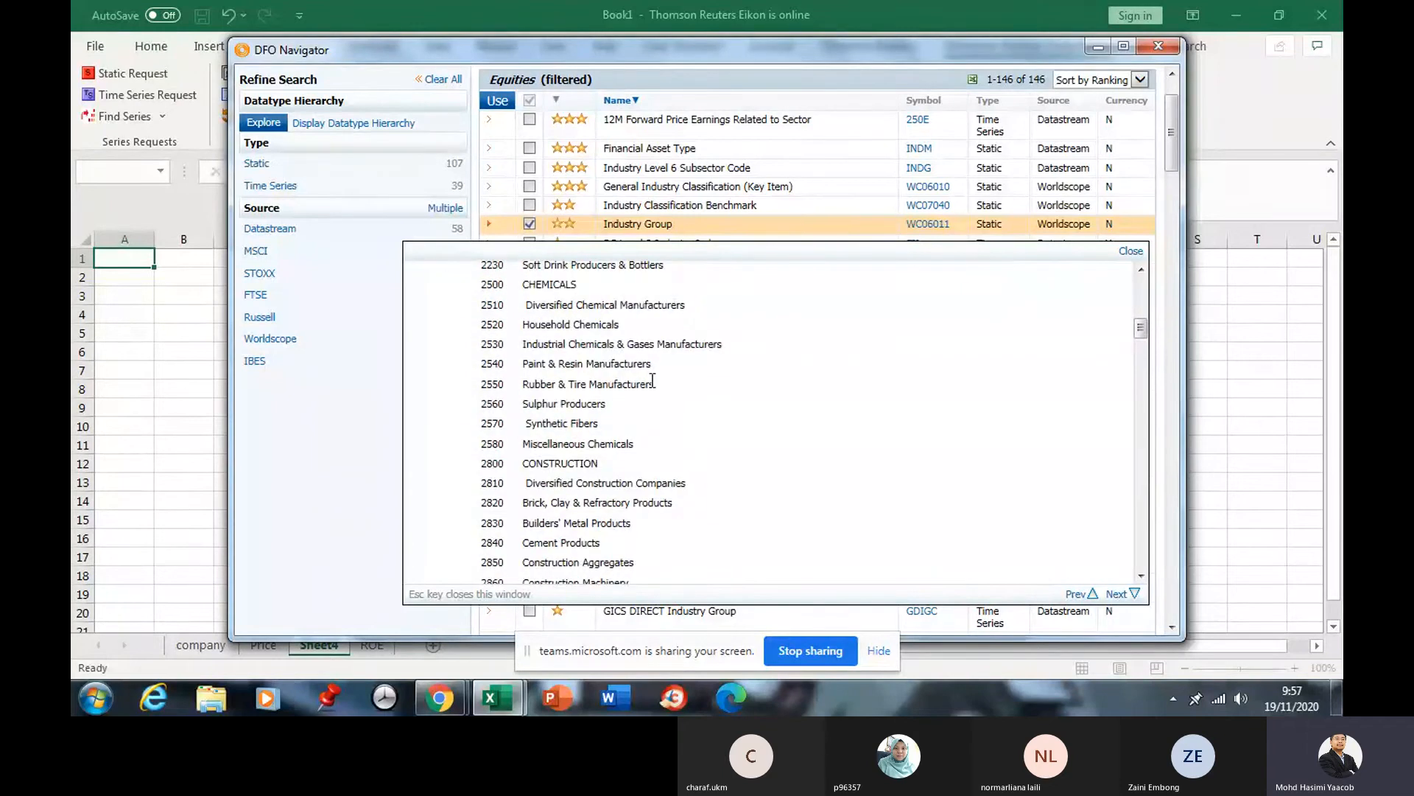
scroll(577, 409, down, 10)
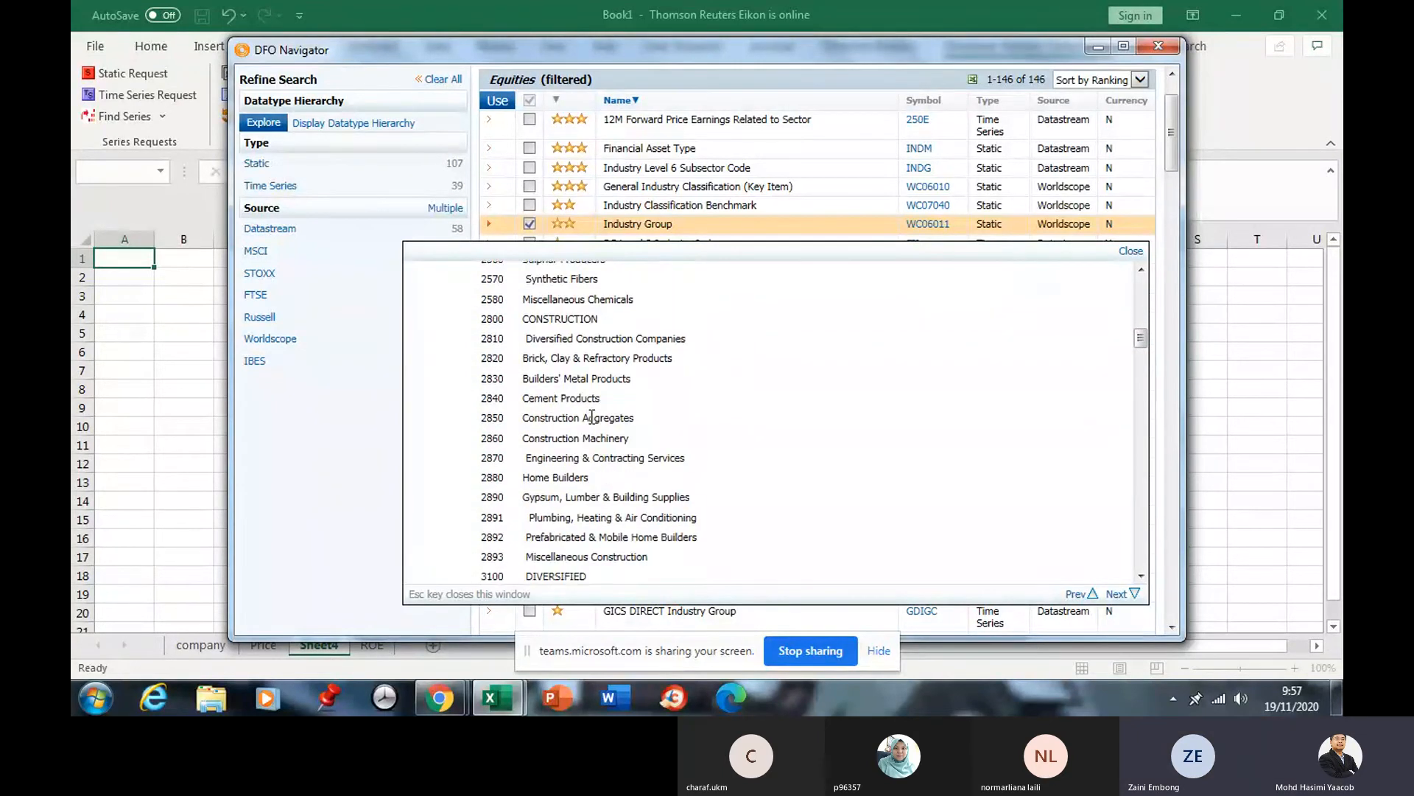
scroll(590, 417, down, 15)
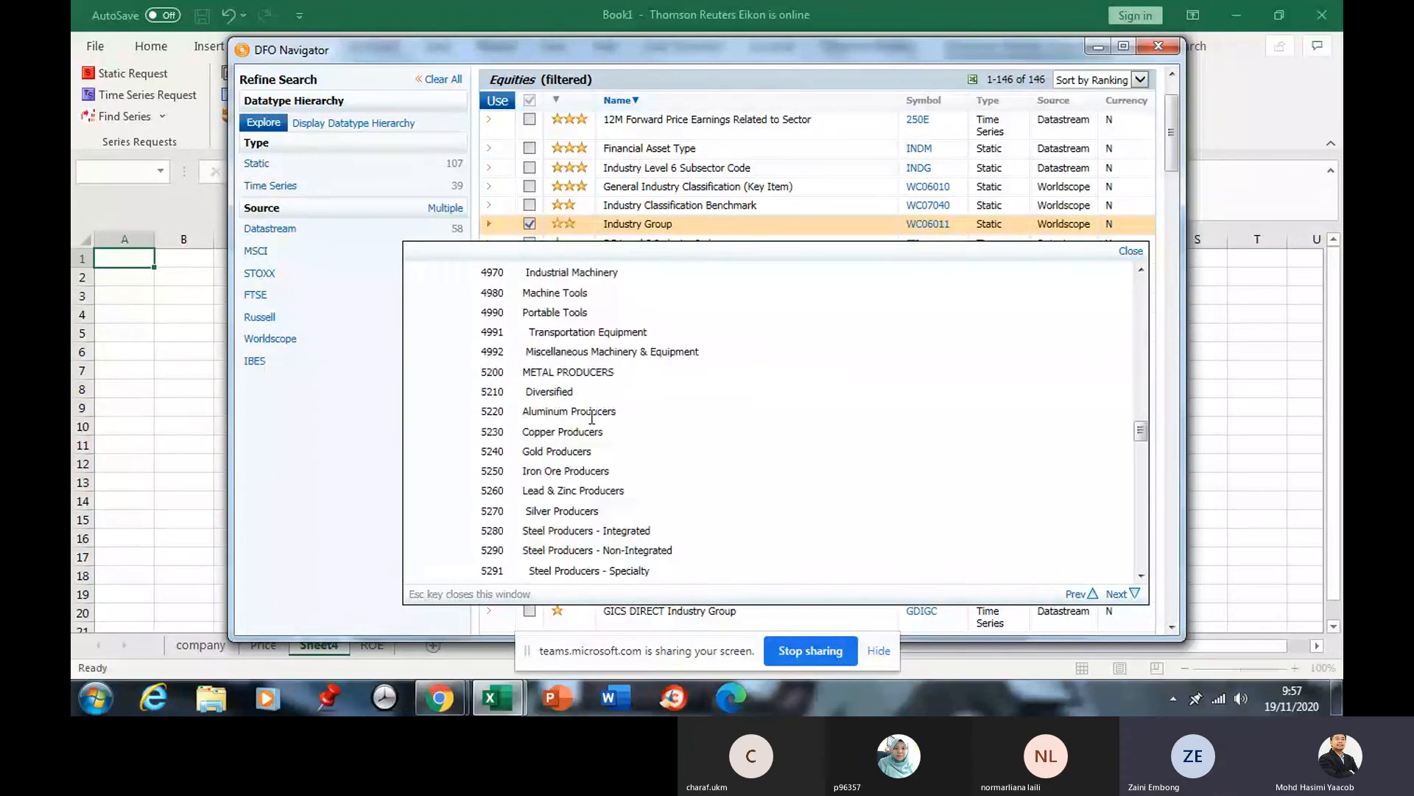
scroll(594, 417, down, 20)
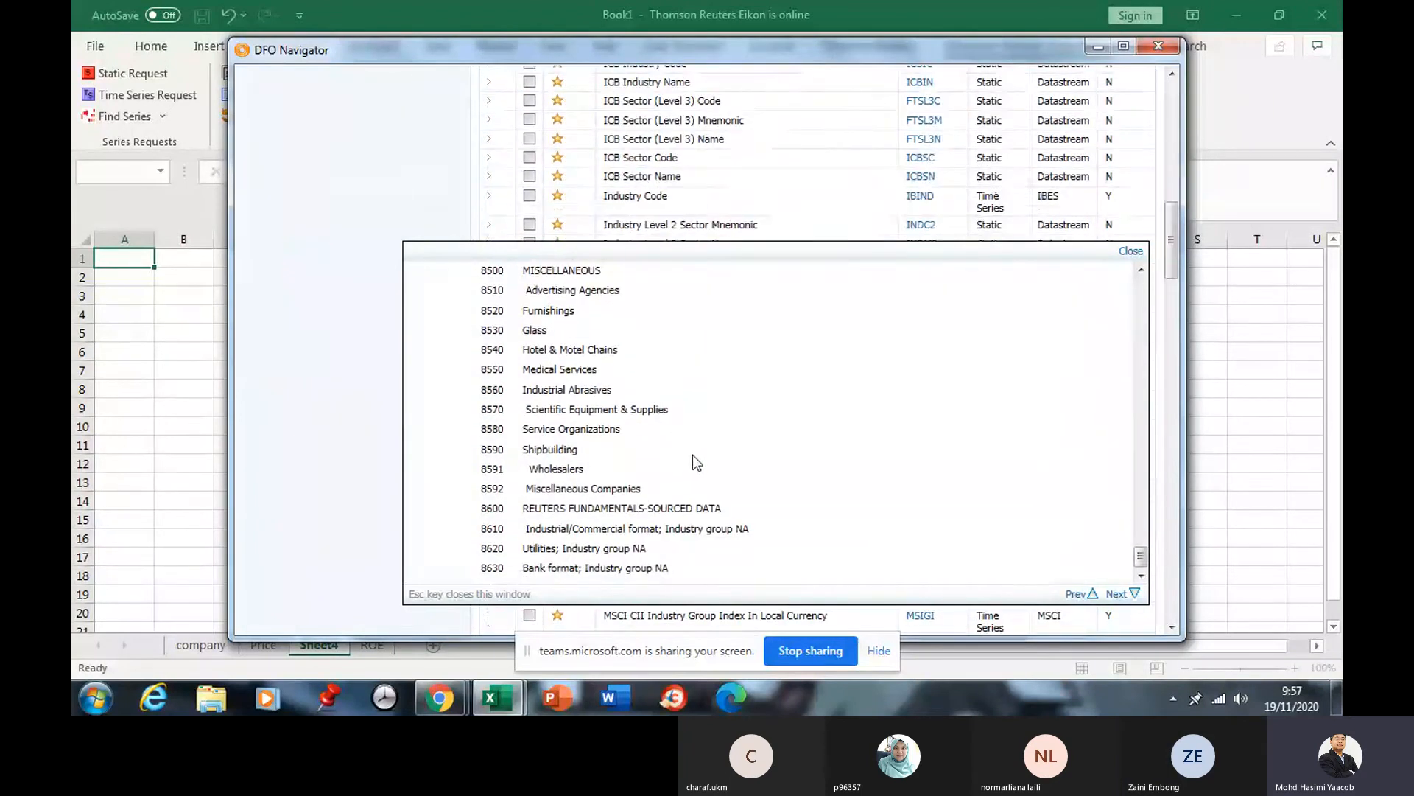
drag(1138, 565, 1159, 280)
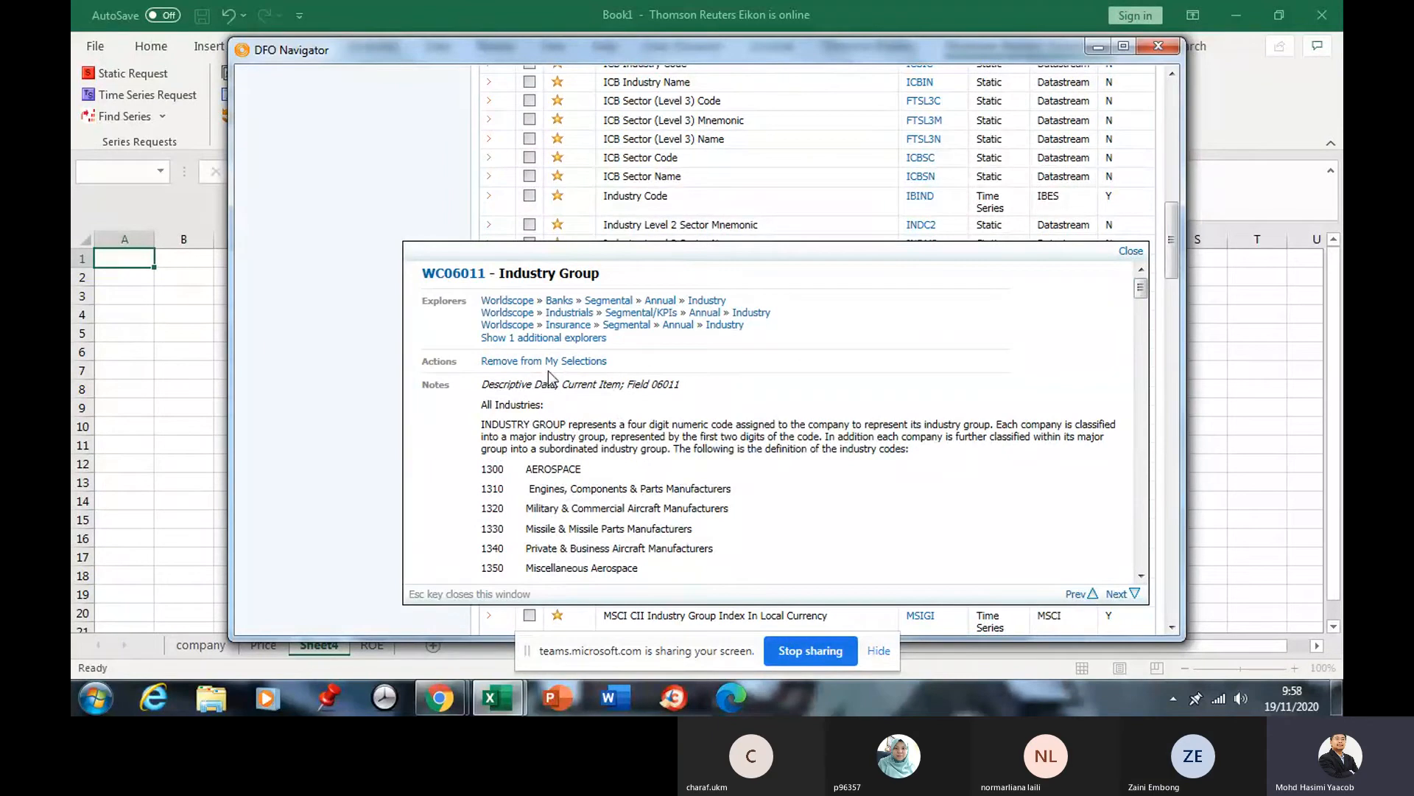
scroll(805, 421, down, 3)
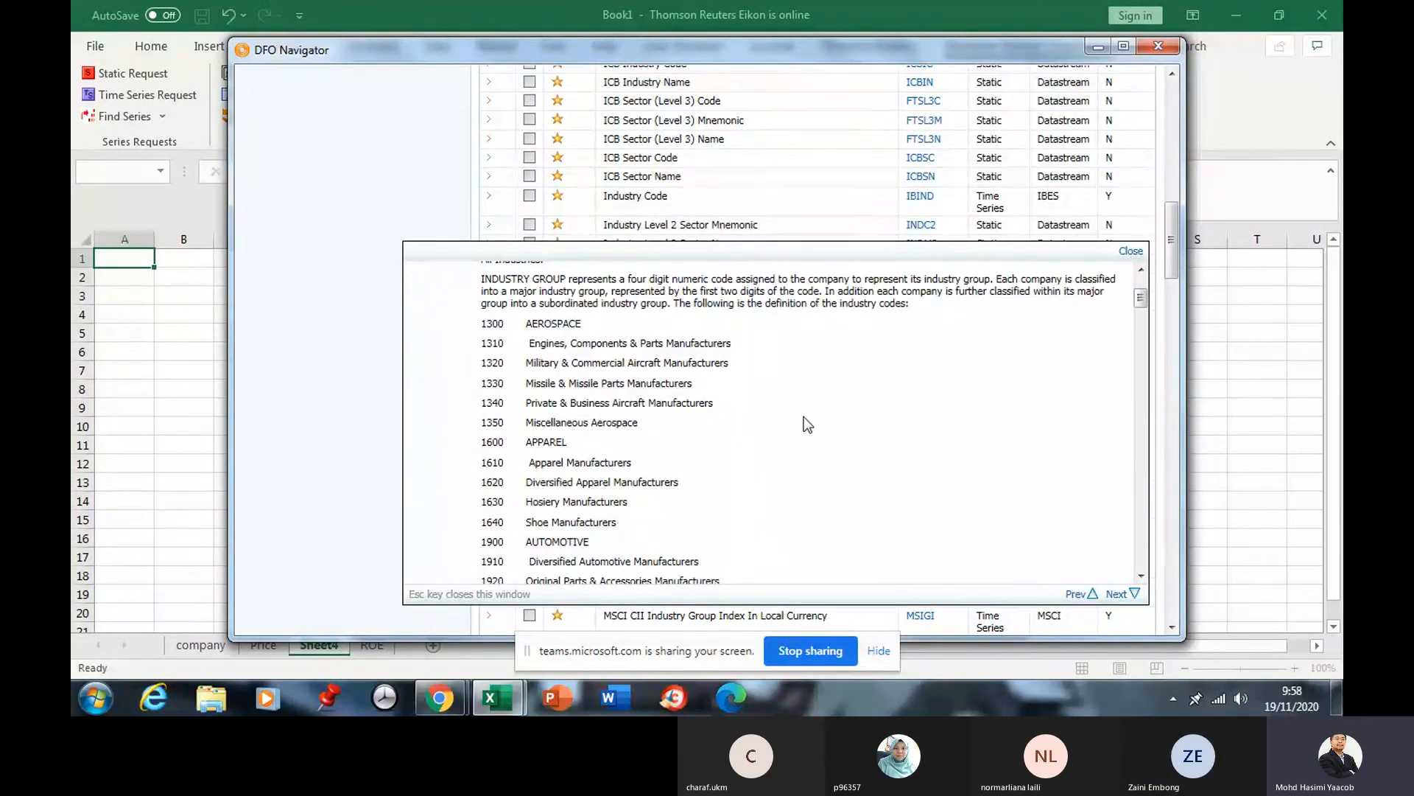
scroll(697, 425, up, 3)
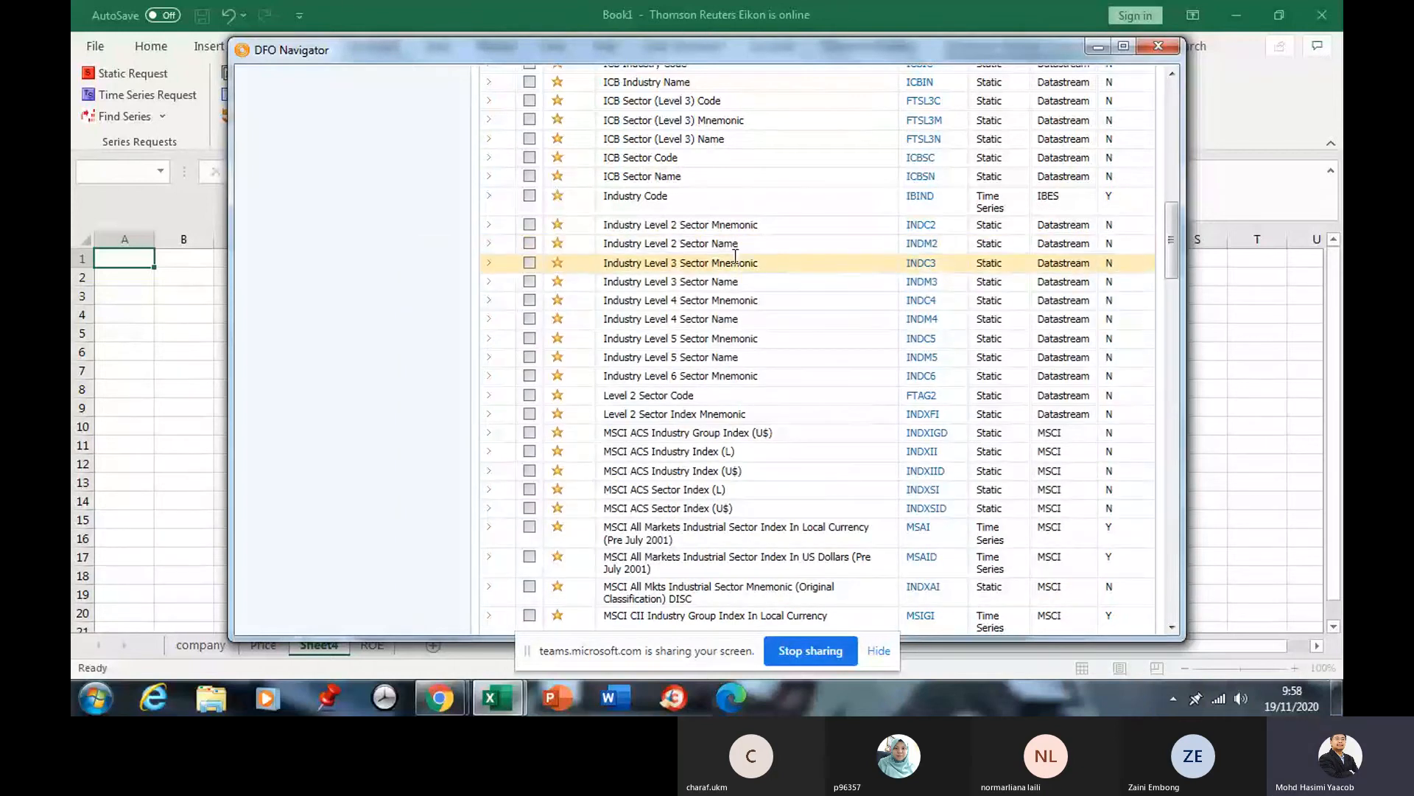
Tick Industry Code (IBIND) and scroll the datatype list back toward the GICS DIRECT rows.
click(529, 196)
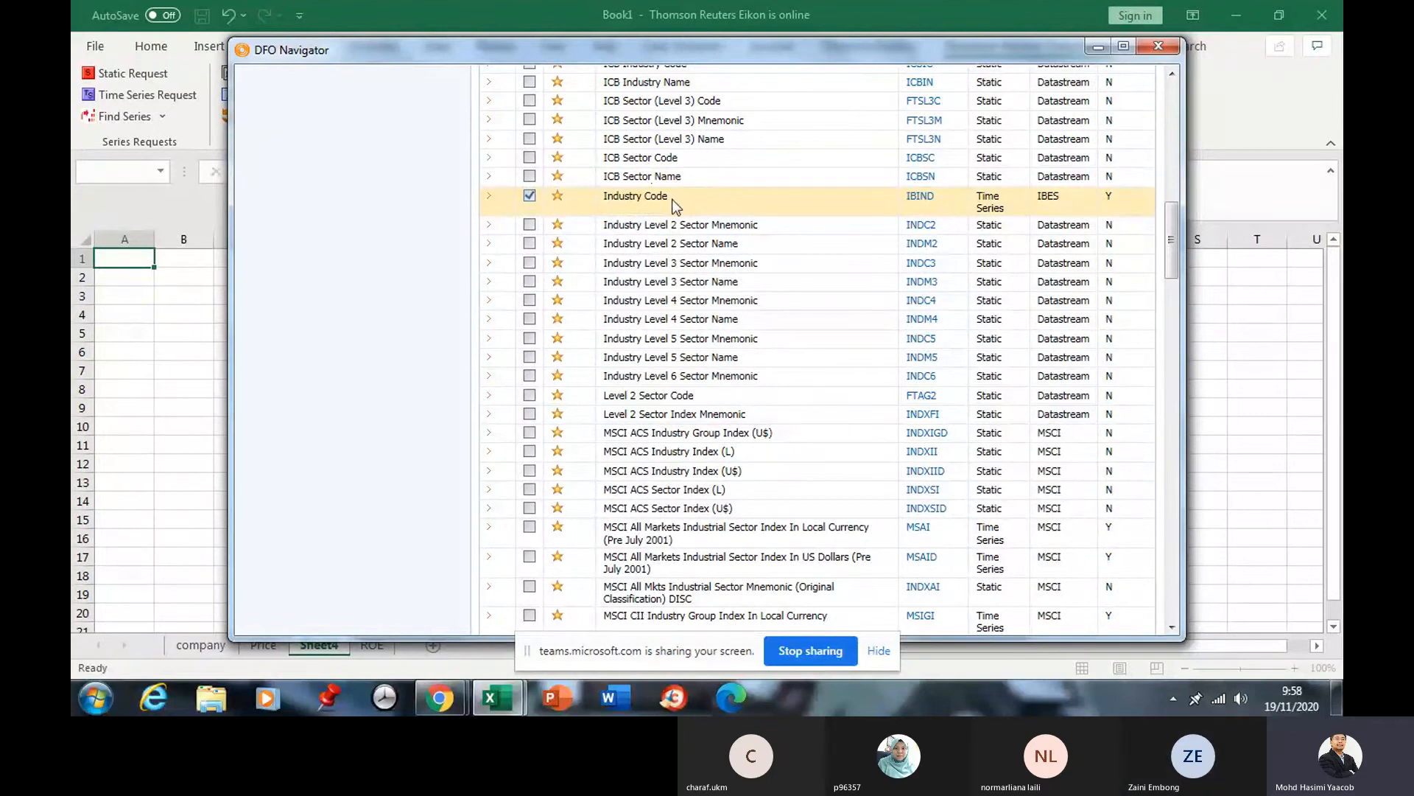
scroll(671, 199, up, 5)
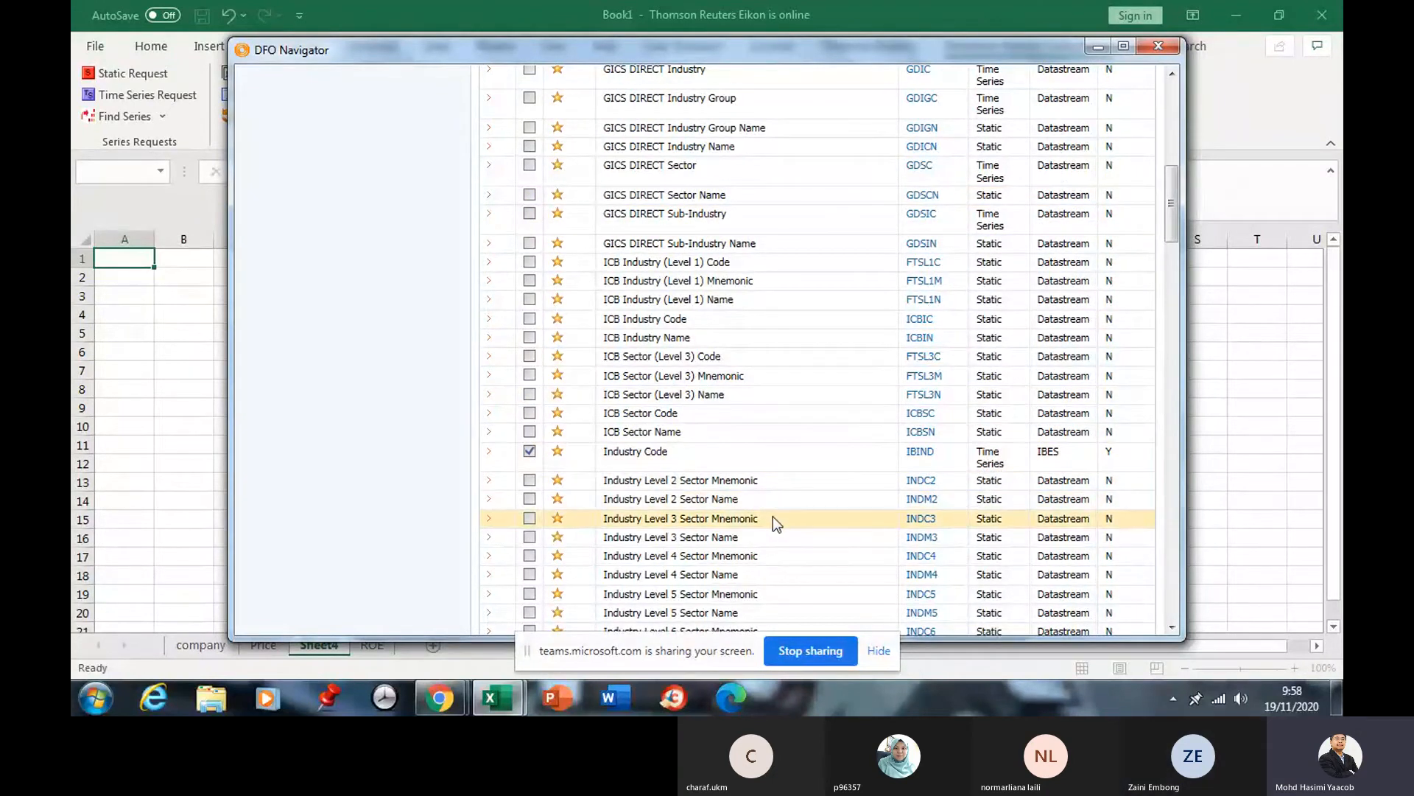
scroll(772, 516, down, 1)
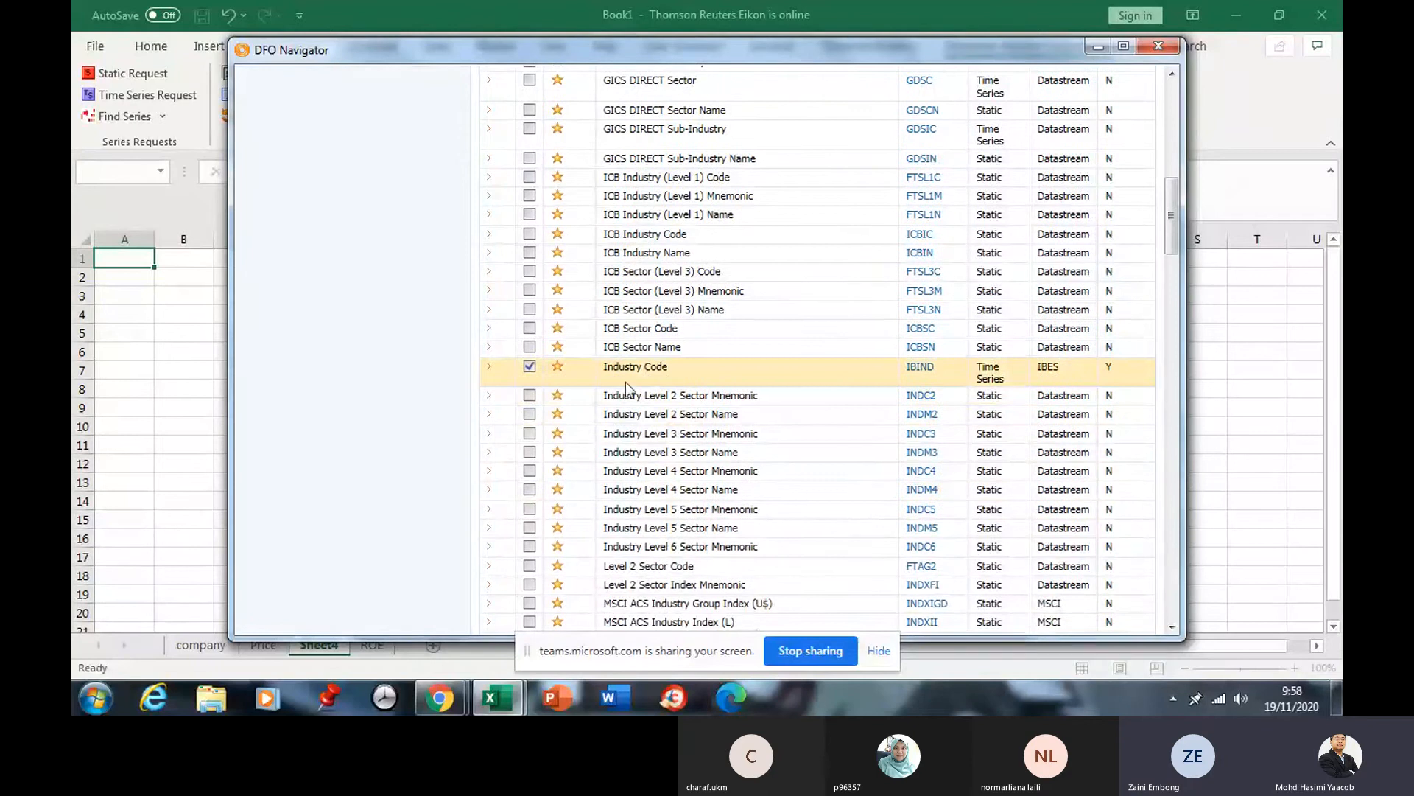
scroll(556, 366, down, 1)
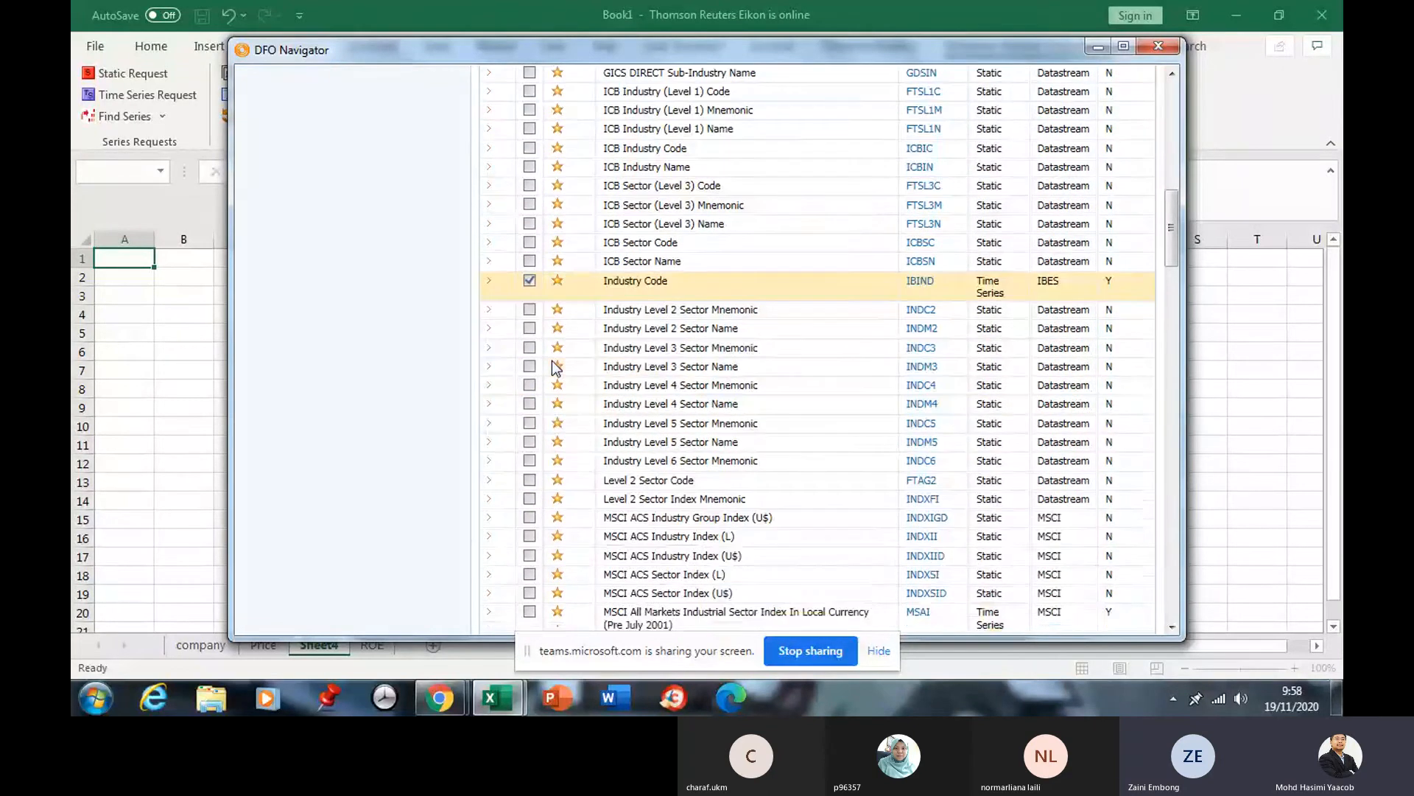
scroll(557, 366, down, 2)
scroll(556, 366, up, 3)
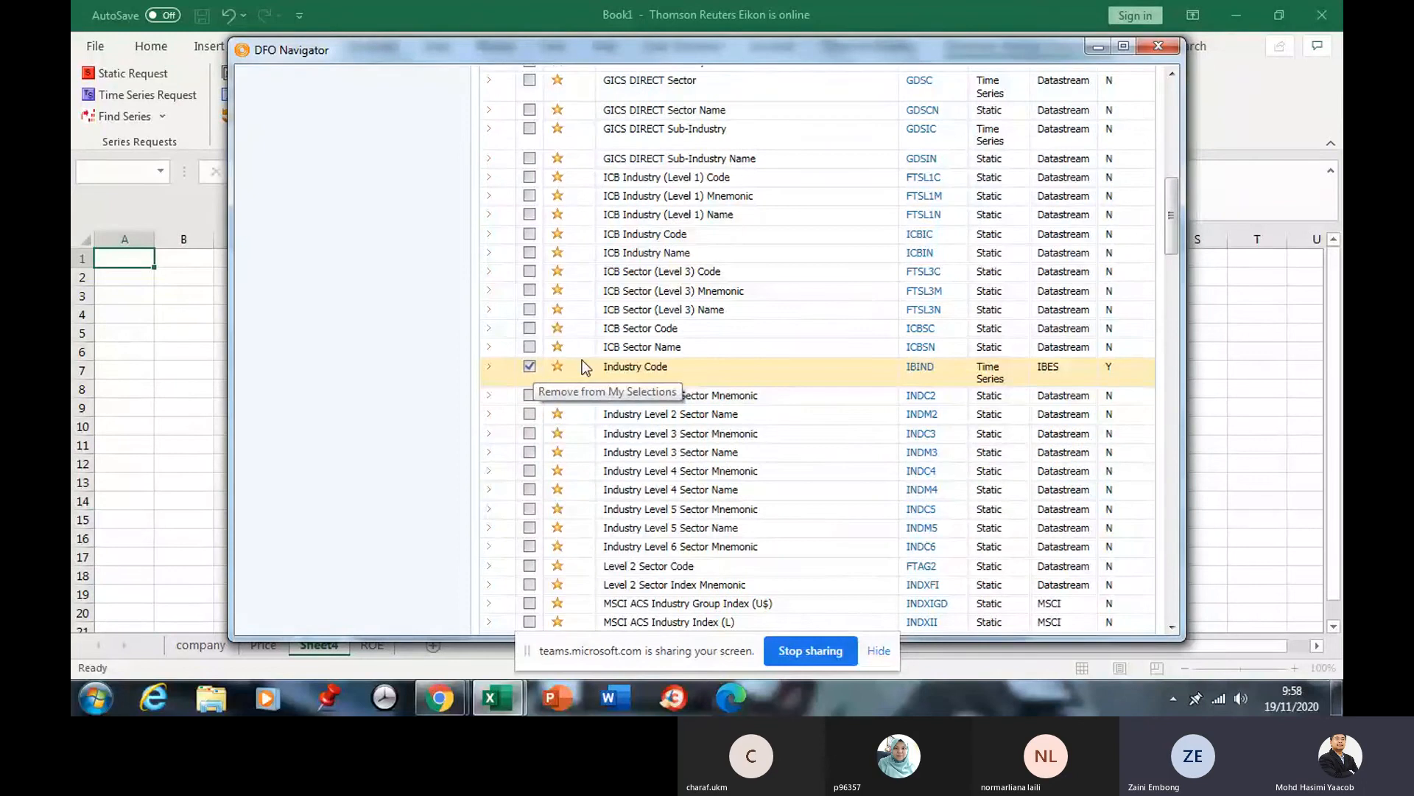
scroll(584, 359, up, 3)
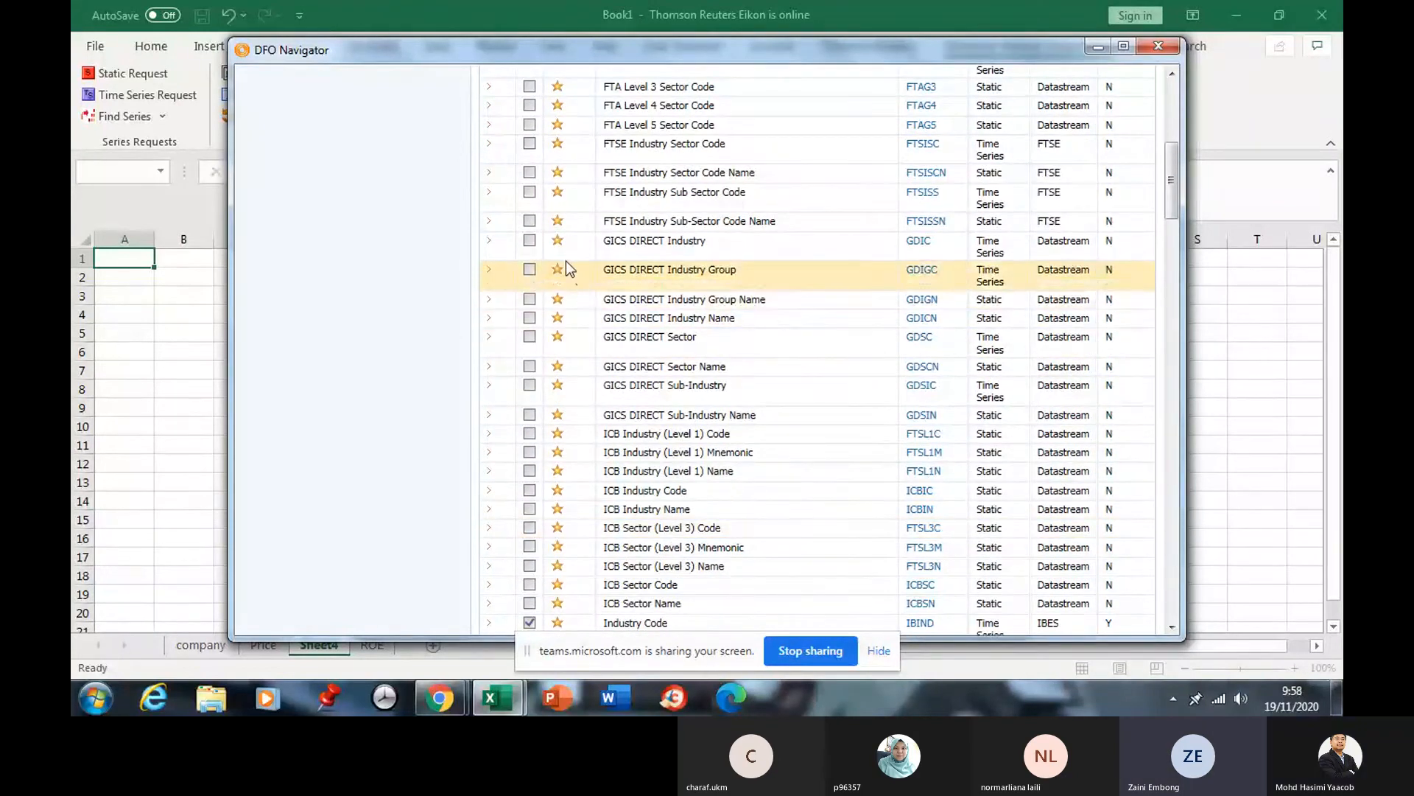
Tick GICS DIRECT Sector and Sector Name, and untick Industry Code after checking its details.
click(530, 339)
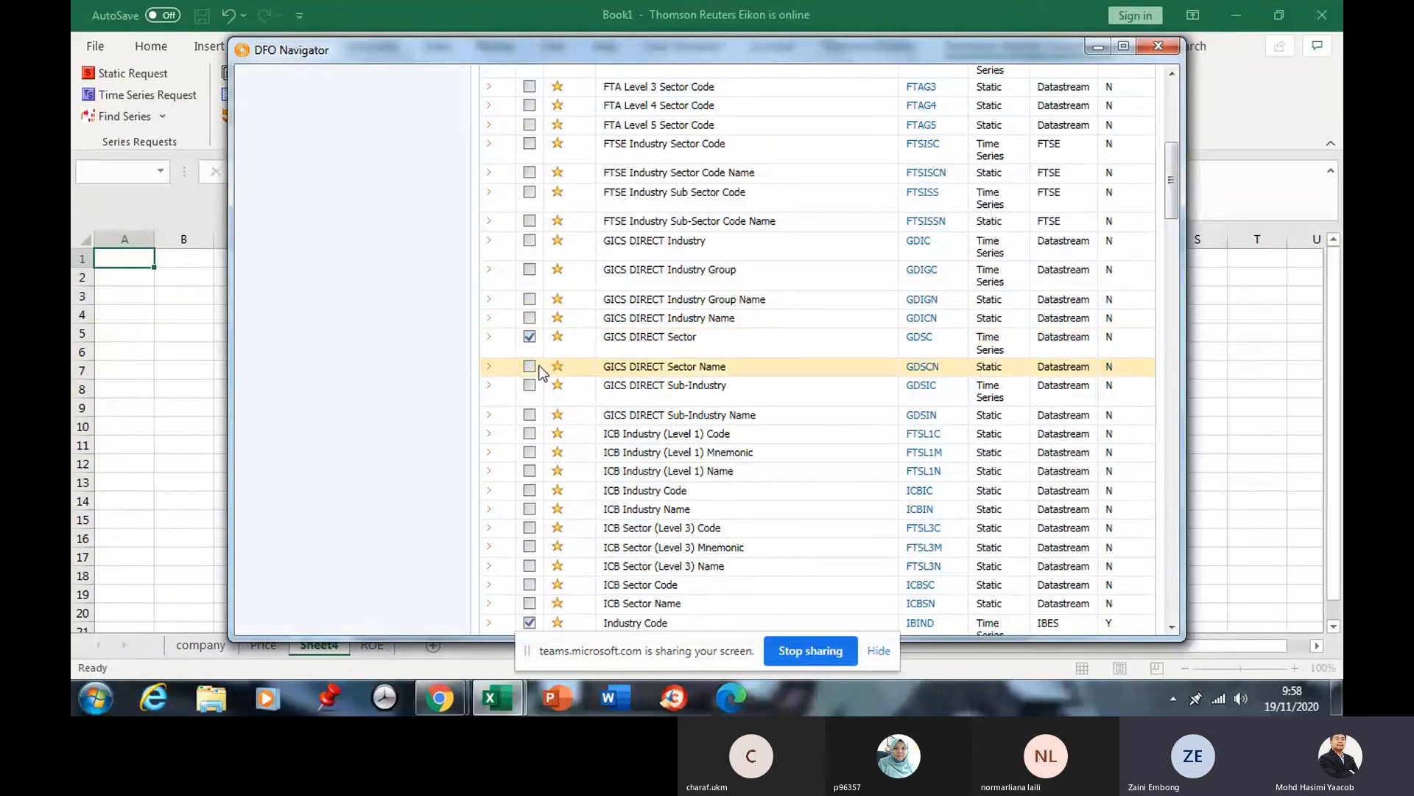
click(529, 366)
click(530, 622)
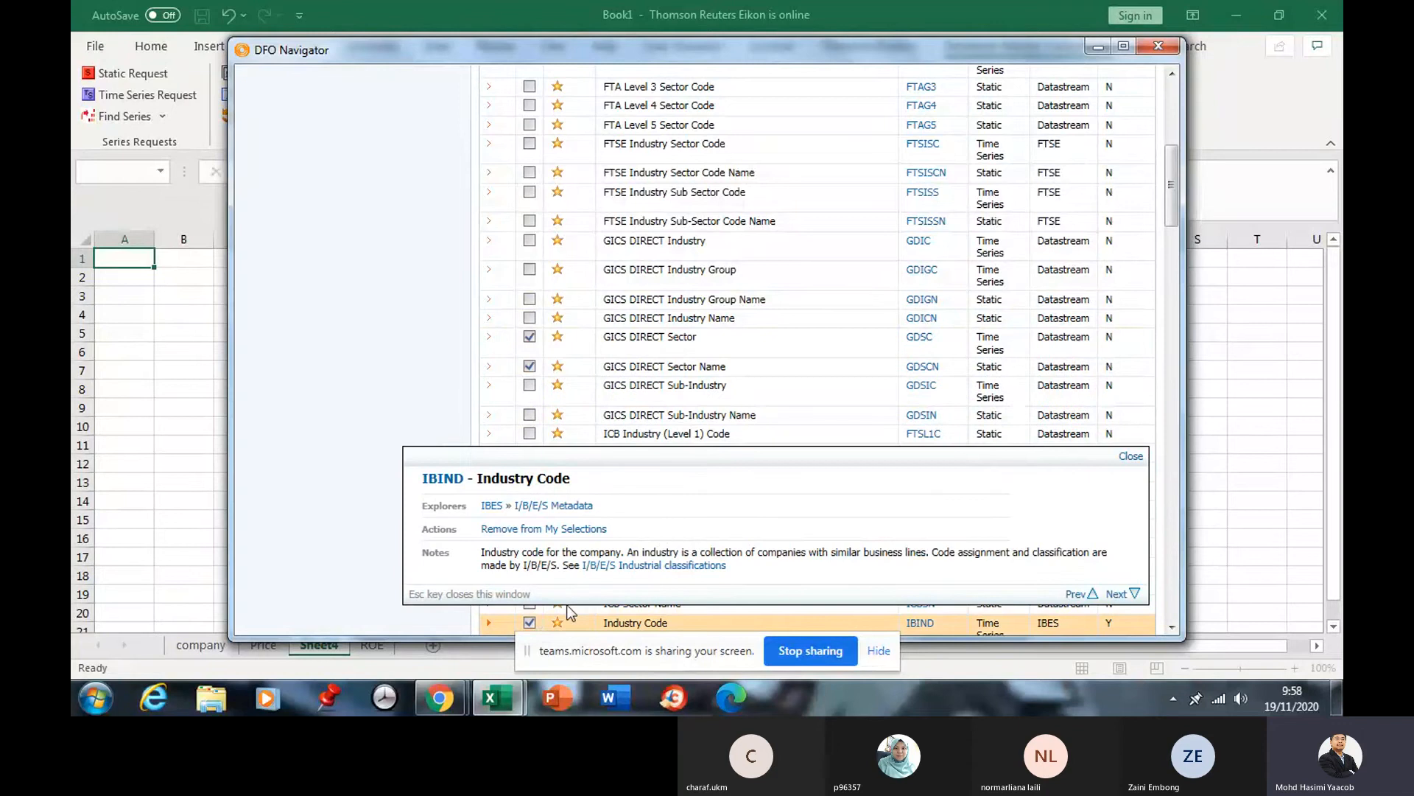
click(1131, 456)
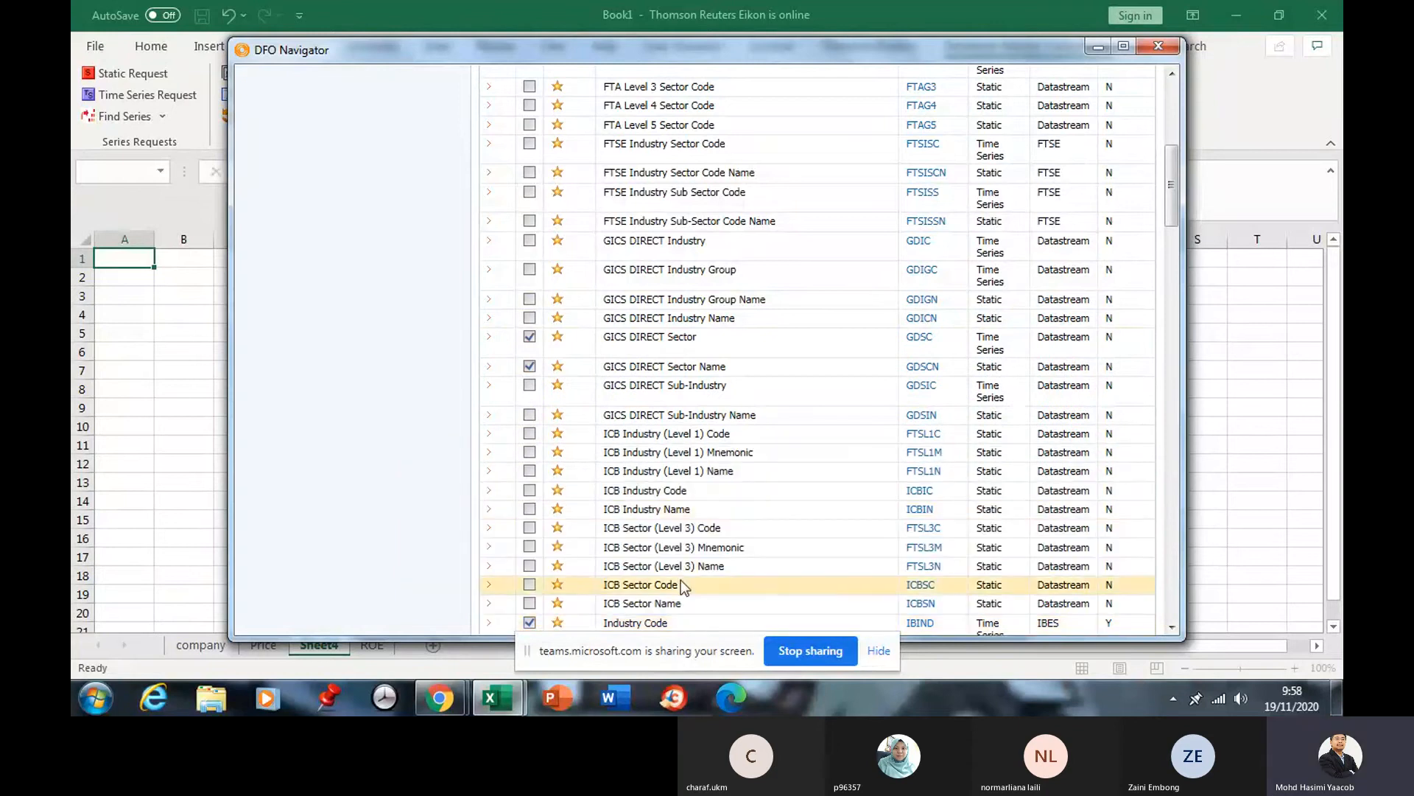
click(529, 623)
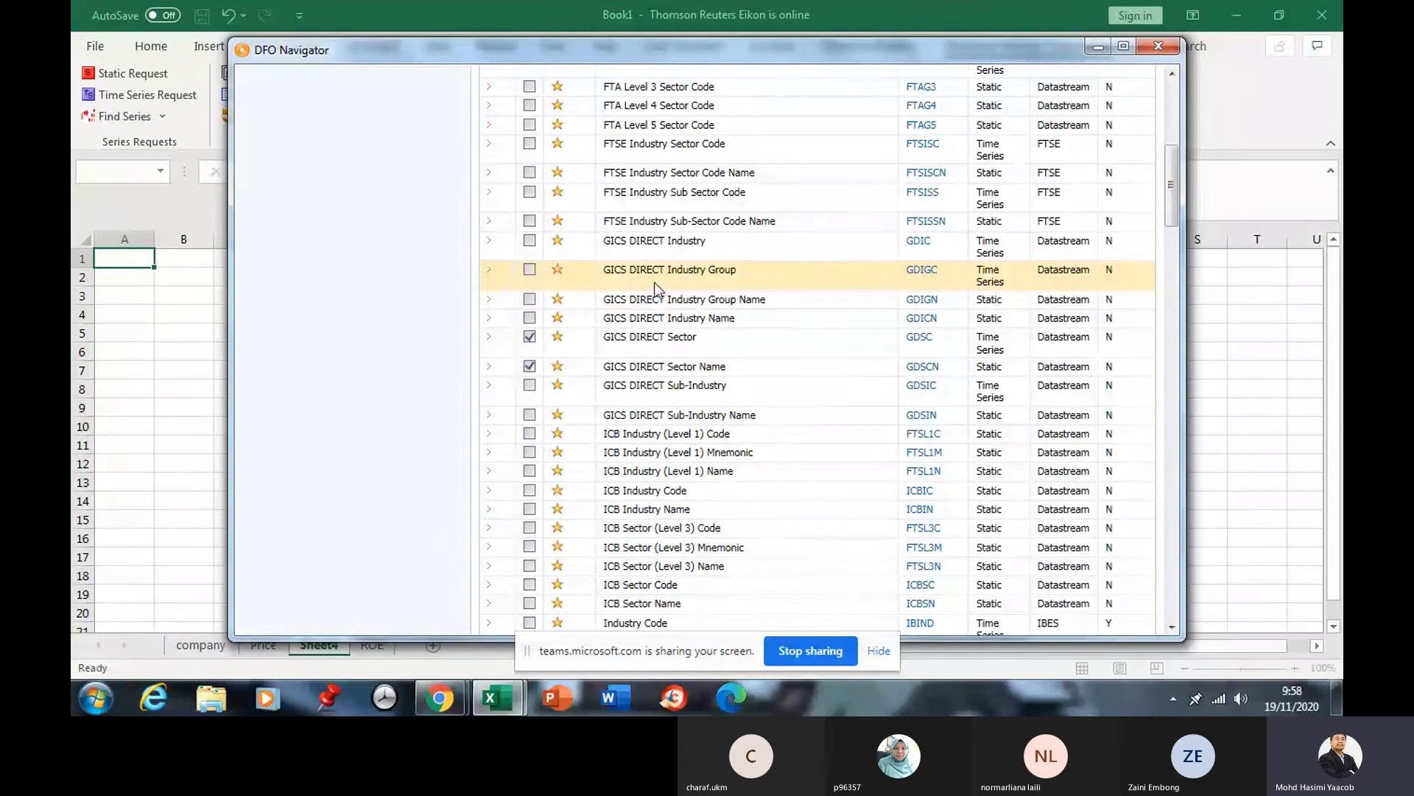
Tick GICS DIRECT Industry as well.
scroll(639, 263, up, 2)
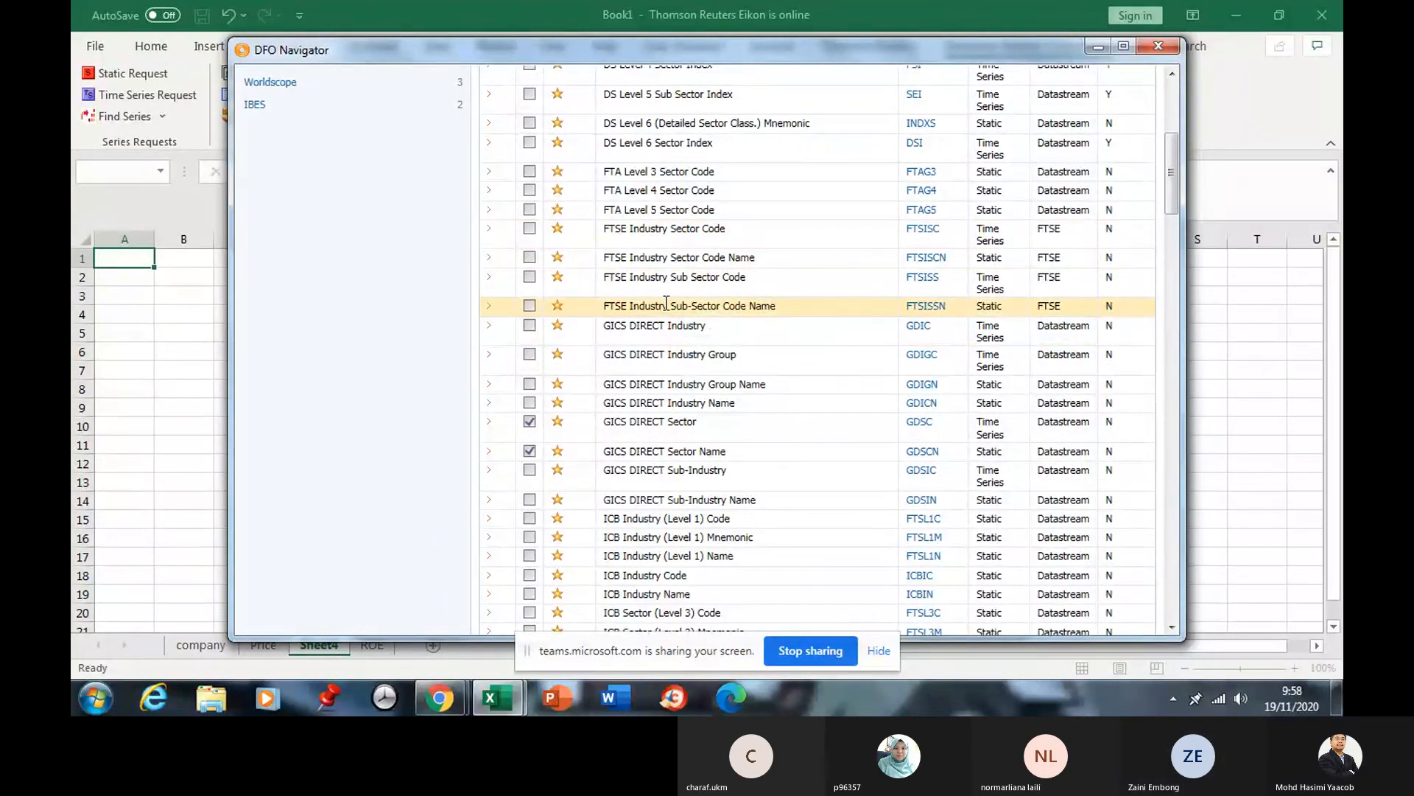
click(529, 326)
scroll(641, 413, down, 2)
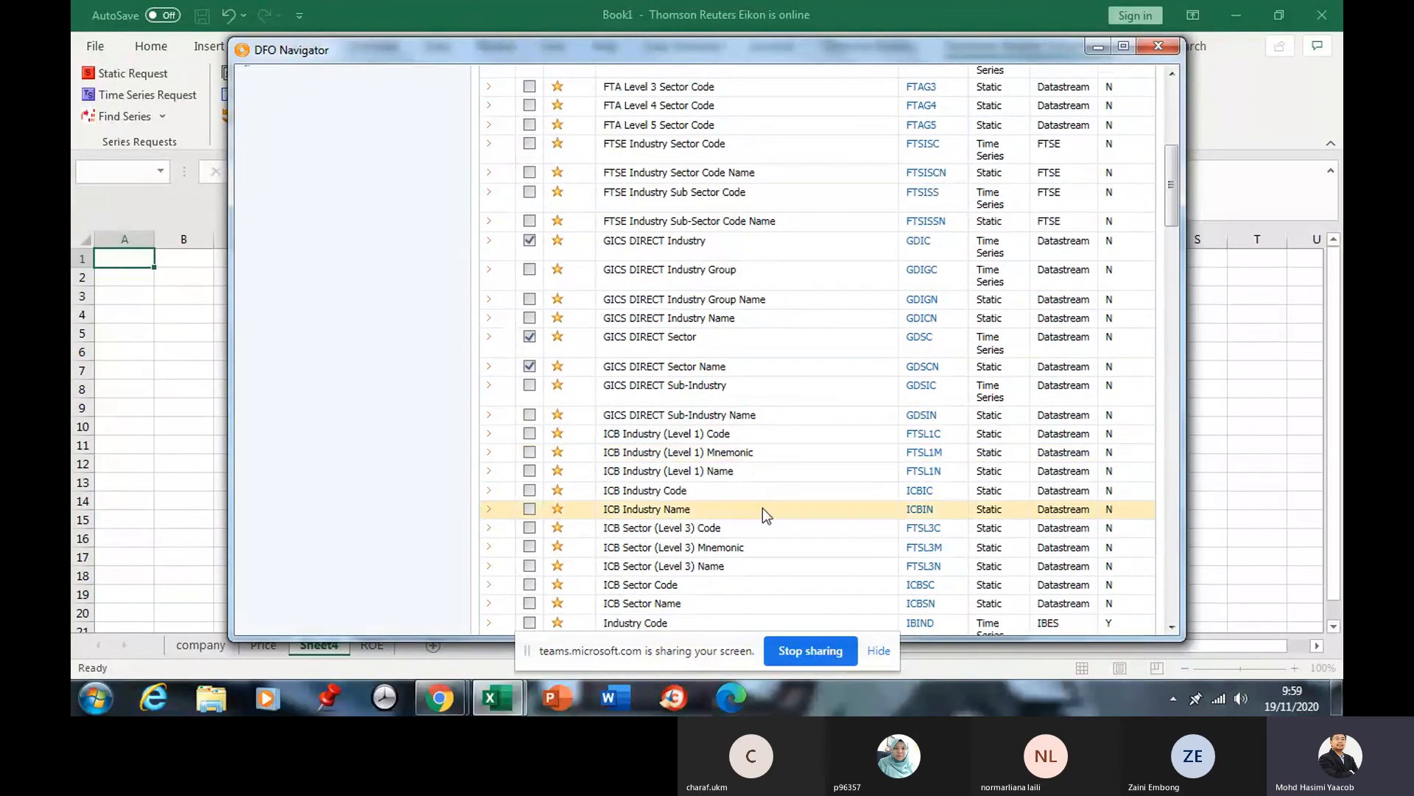
scroll(609, 142, up, 5)
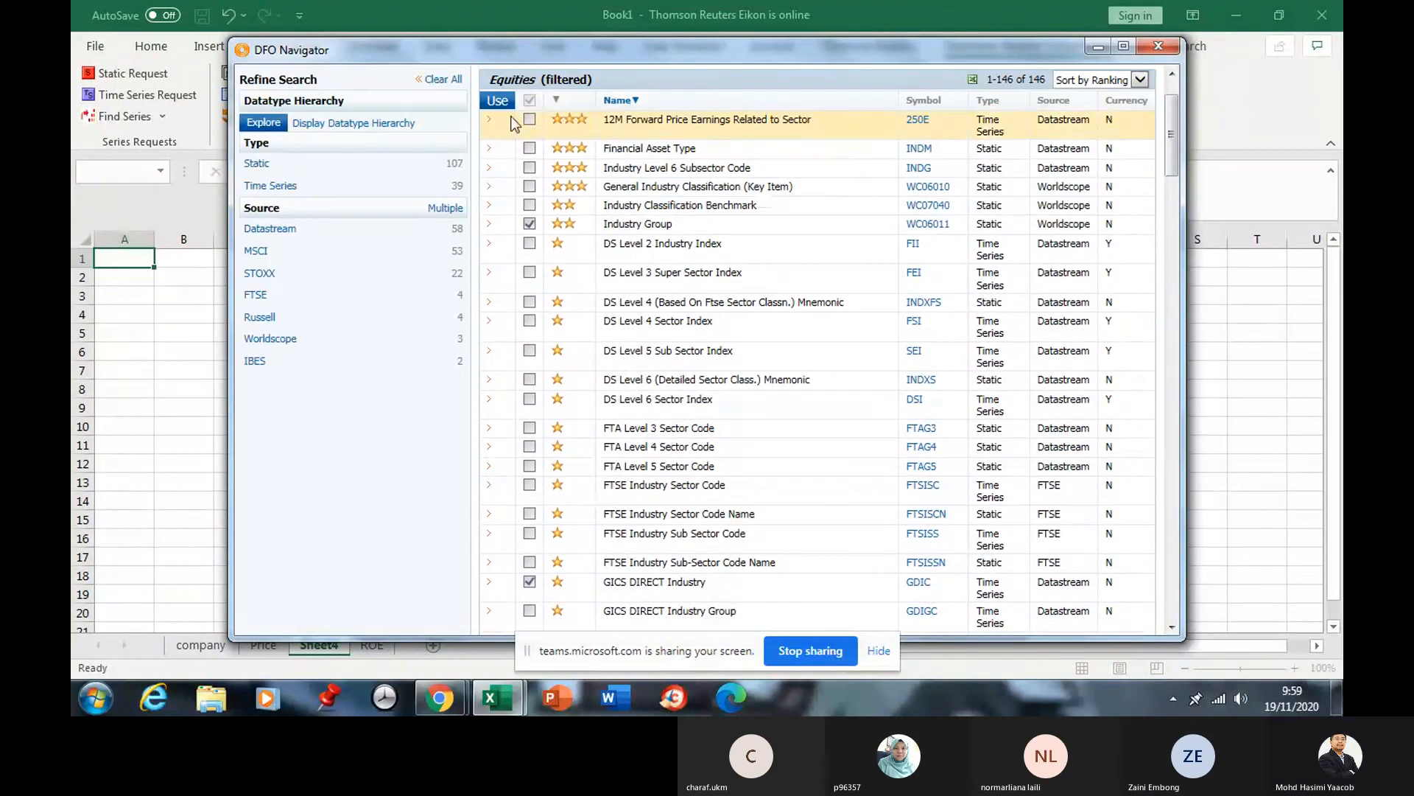
Use the chosen WC06011, GDSC, GDSCN and GDIC datatypes and submit the static request.
click(499, 105)
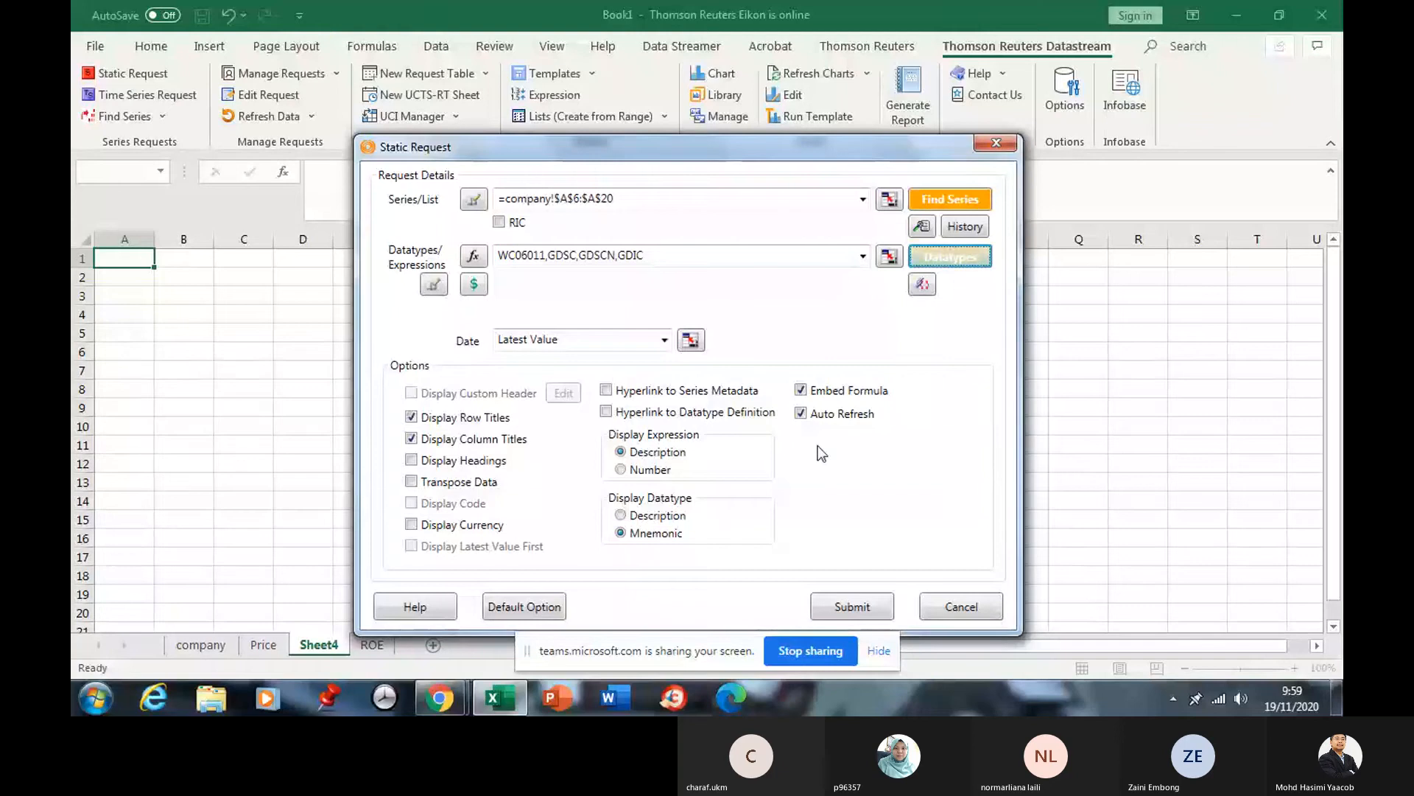
click(838, 607)
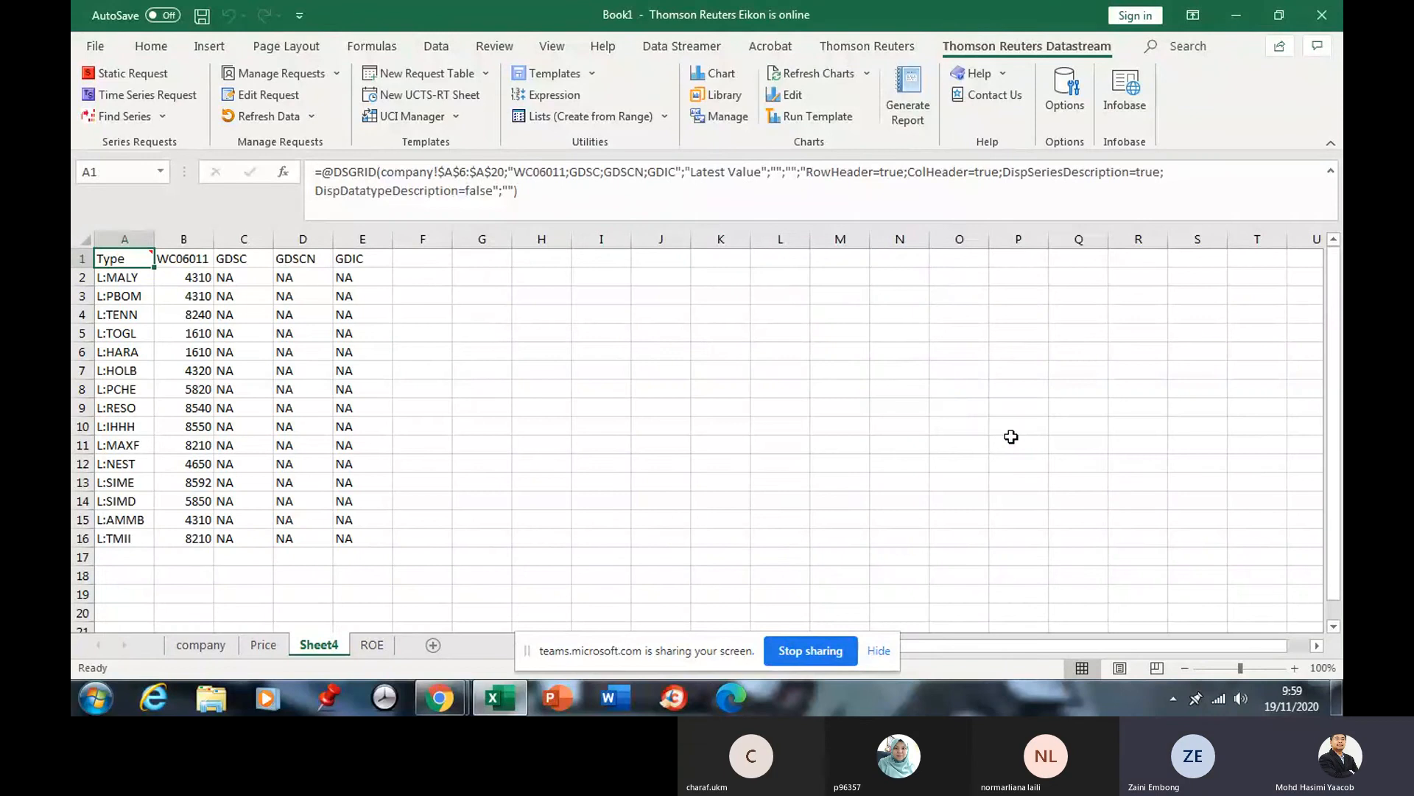
Review the WC06011 codes in B2:B16 and the GDSC/GDSCN cells, then stop the Teams screen share.
click(191, 281)
drag(191, 281, 197, 540)
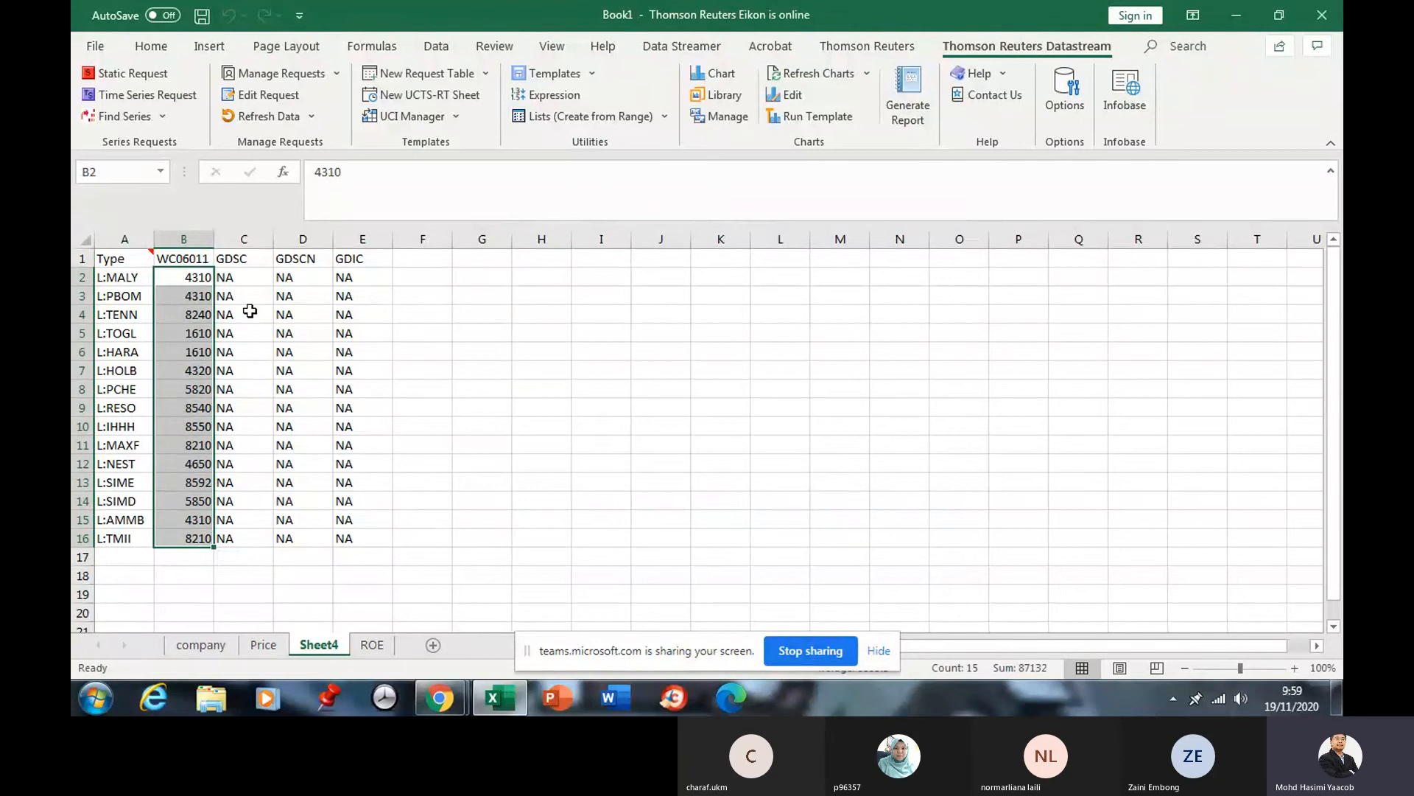
drag(244, 262, 286, 279)
click(182, 269)
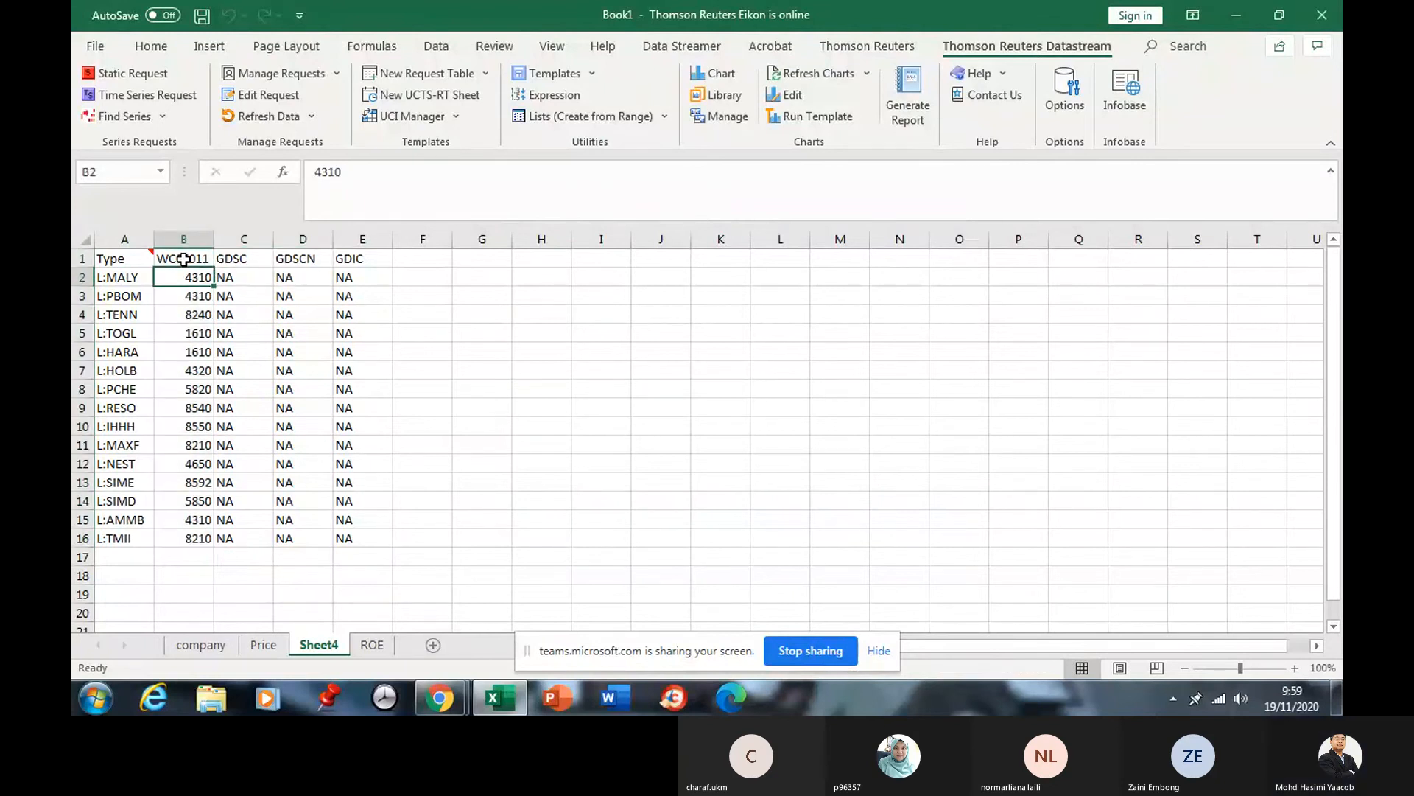
click(183, 259)
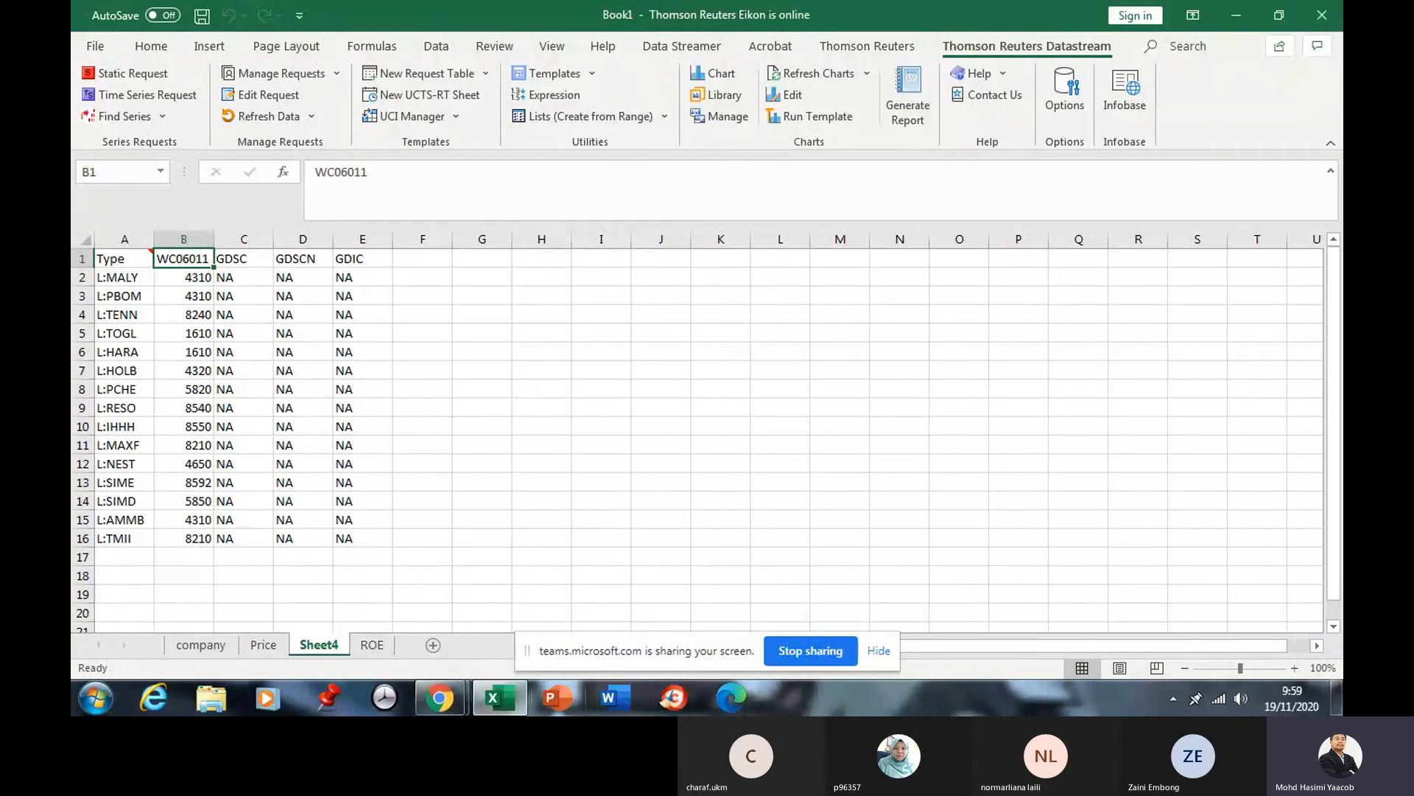
mouse_move(504, 681)
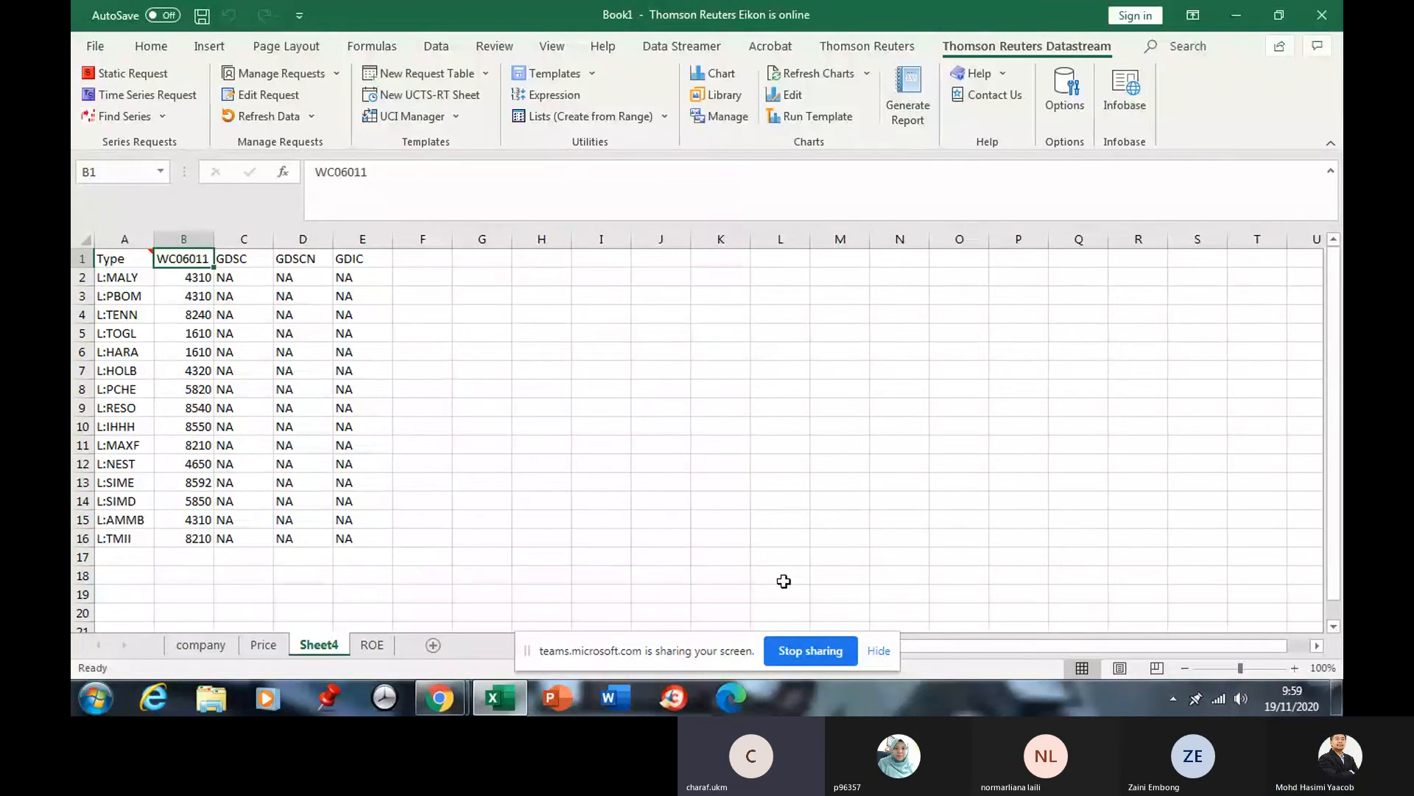
click(806, 651)
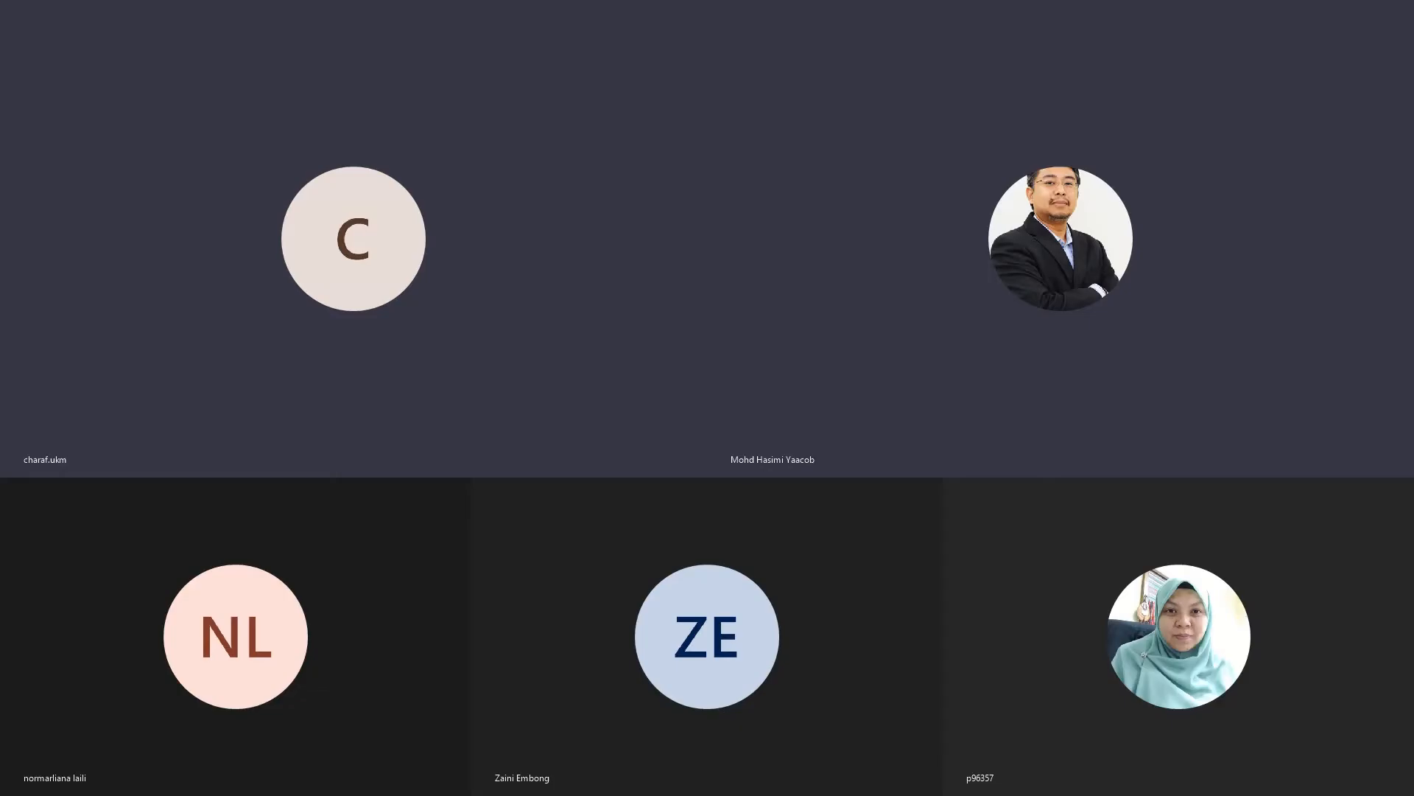